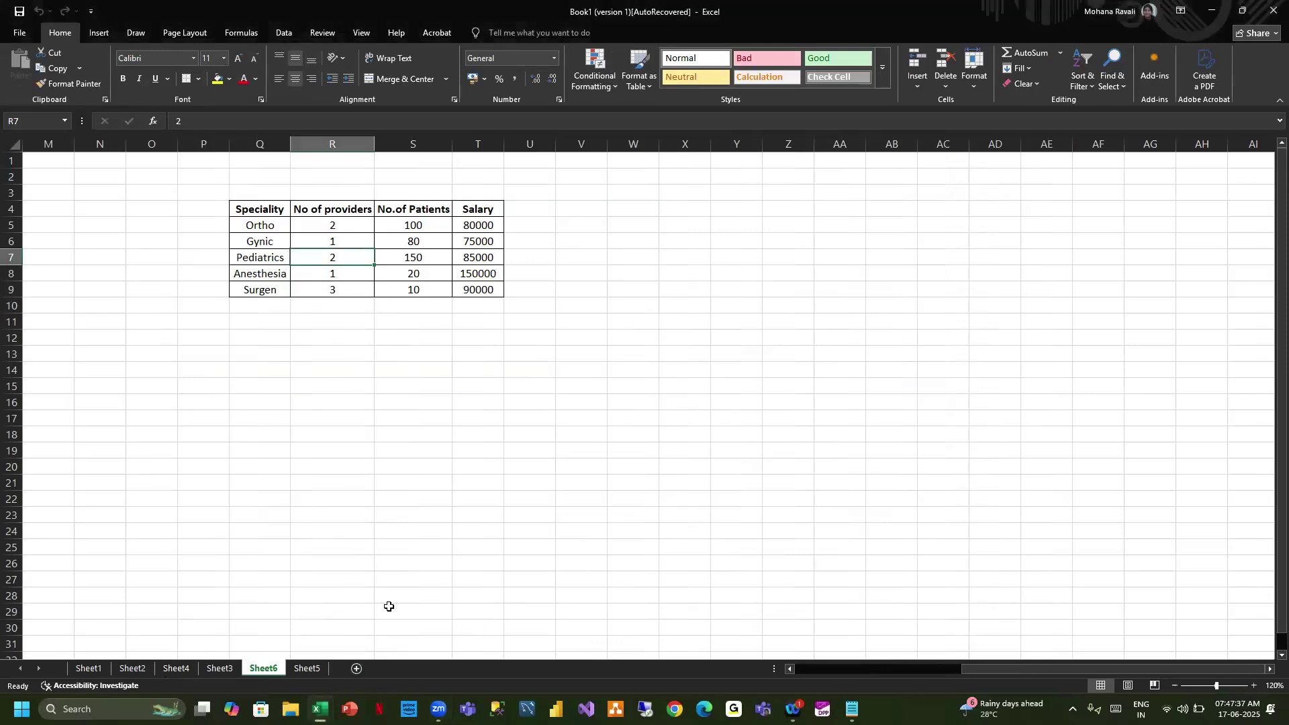
Add a new blank worksheet after Sheet6 and dismiss the Document Recovery pane.
{"action": "left_click", "coordinate": [357, 670]}
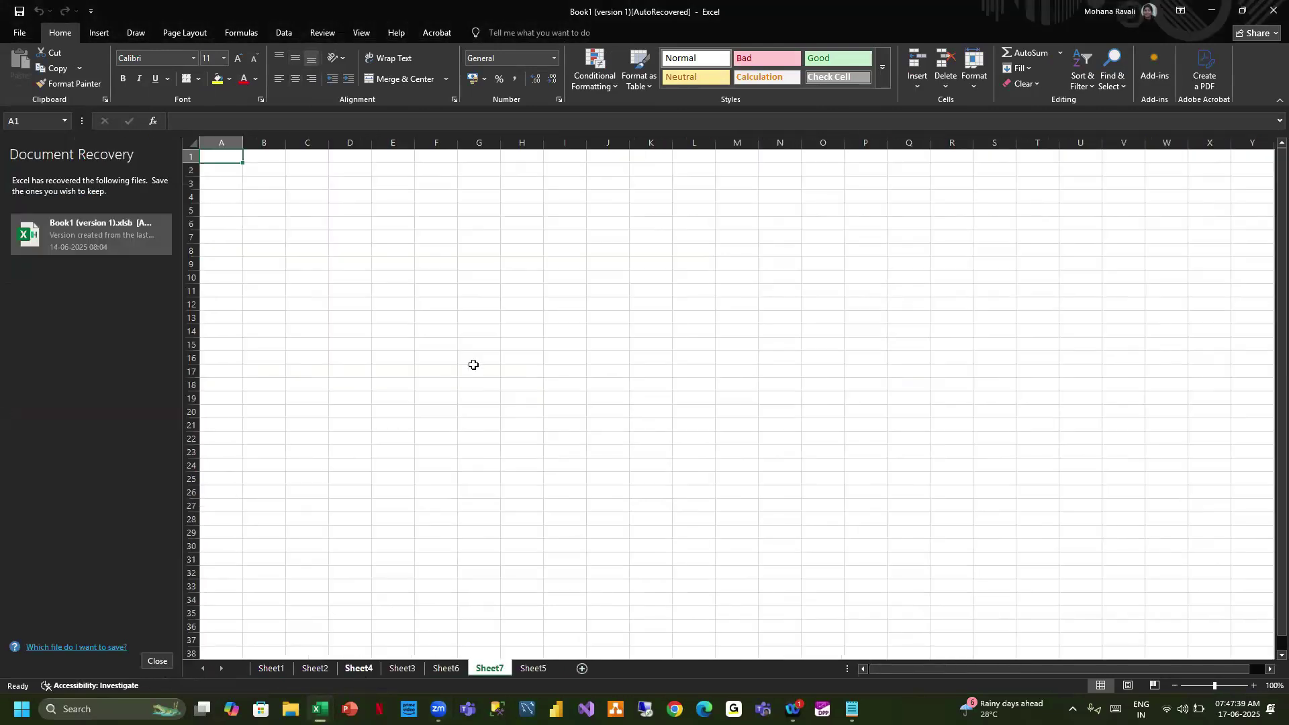
{"action": "left_click", "coordinate": [155, 662]}
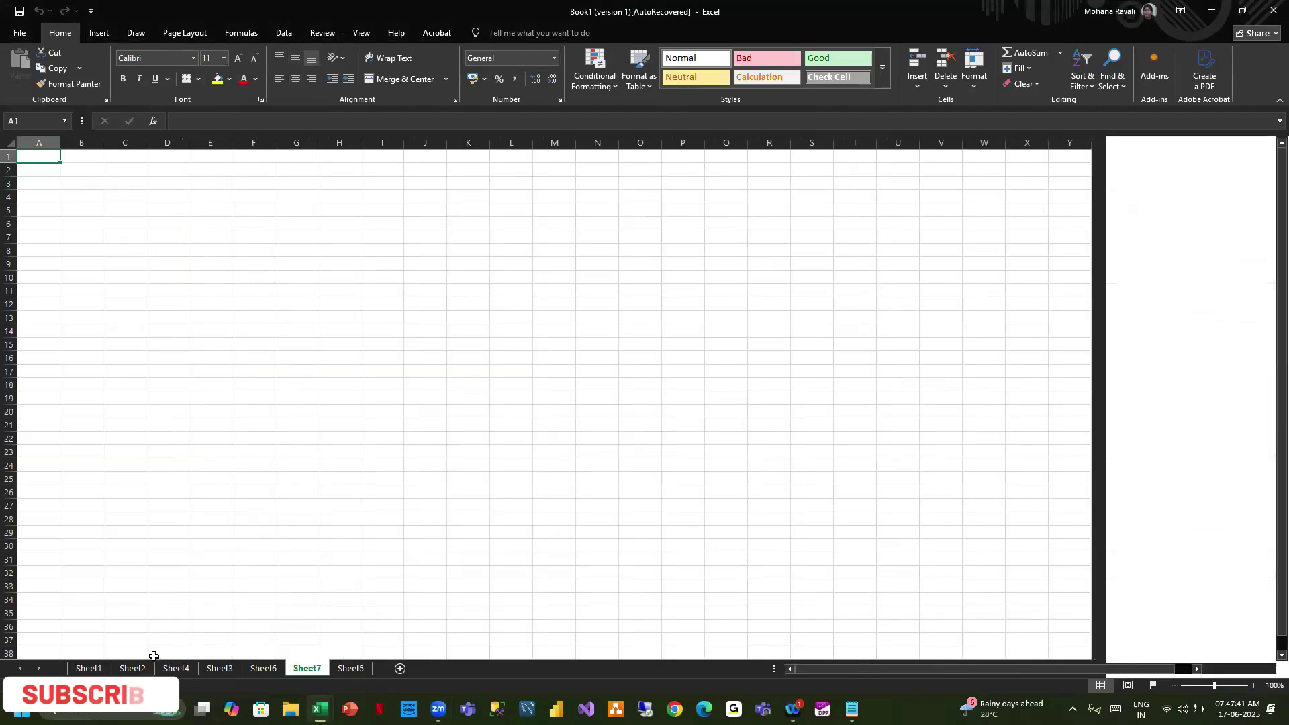
{"action": "left_click", "coordinate": [323, 435]}
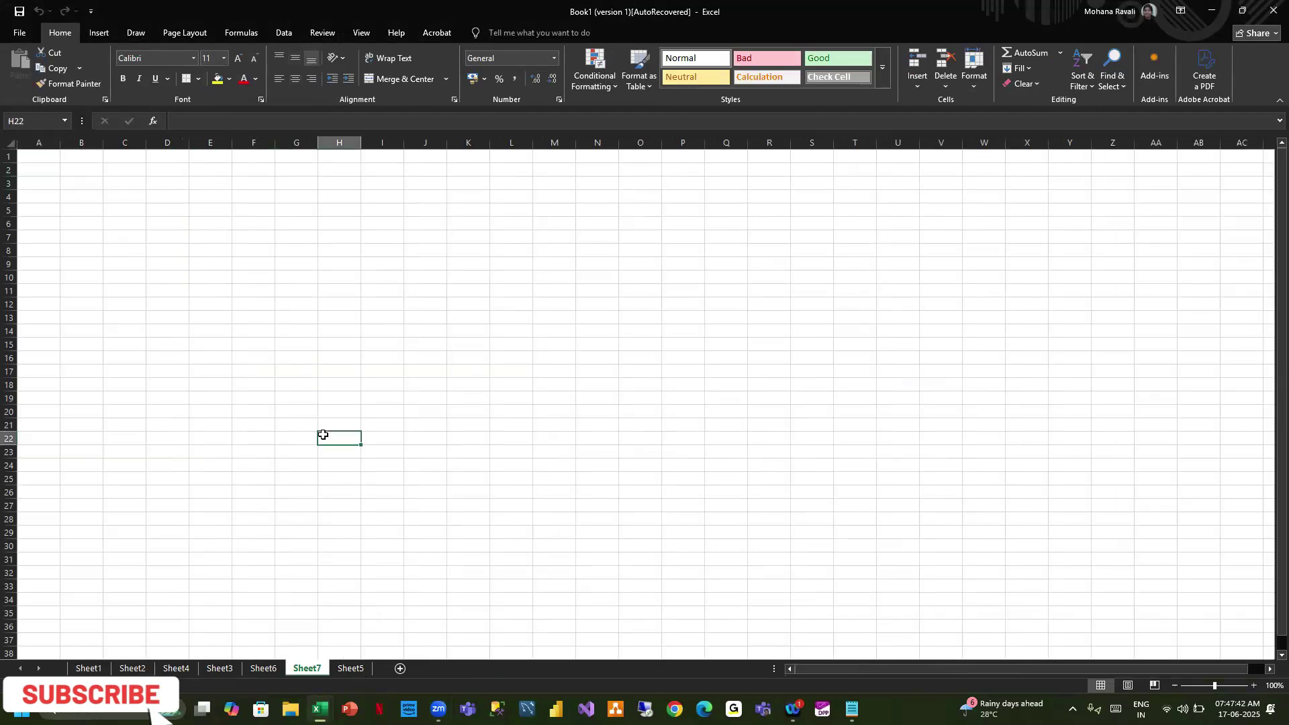
{"action": "left_click", "coordinate": [736, 209]}
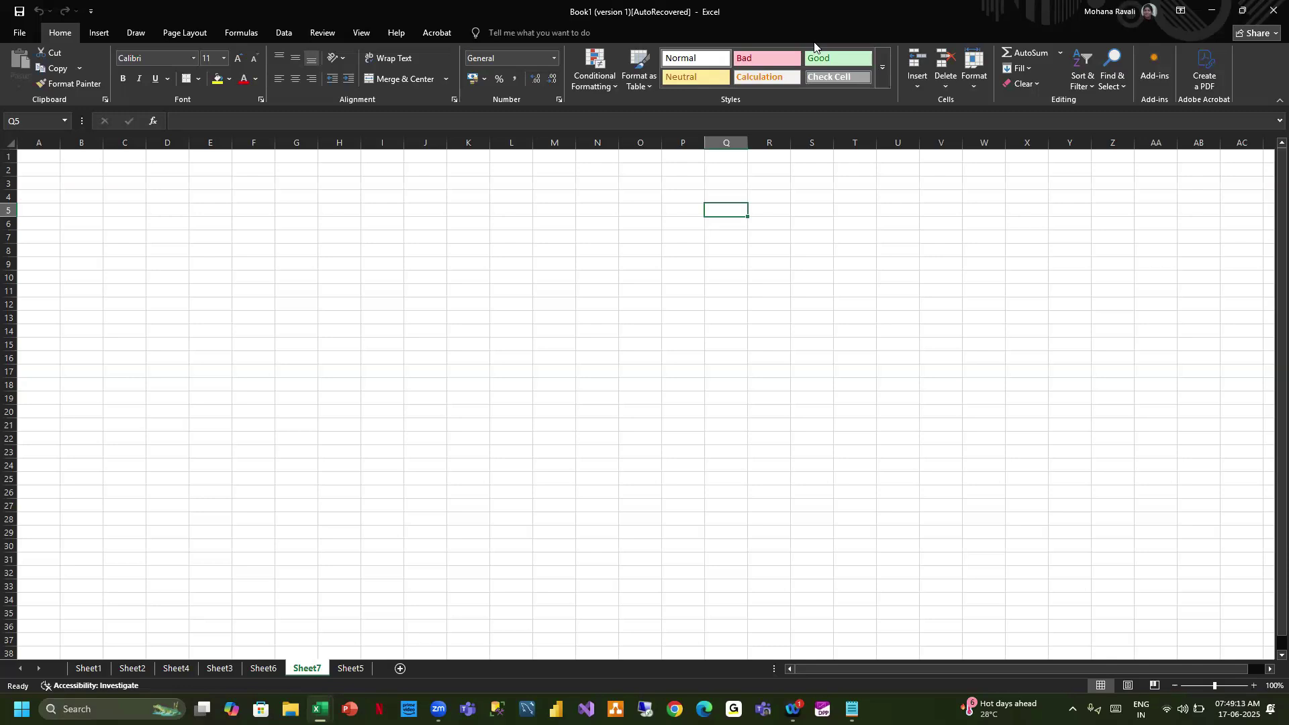
Collapse the ribbon and pin it open again.
{"action": "key", "text": "XF86AudioRaiseVolume"}
{"action": "key", "text": "ctrl+F1"}
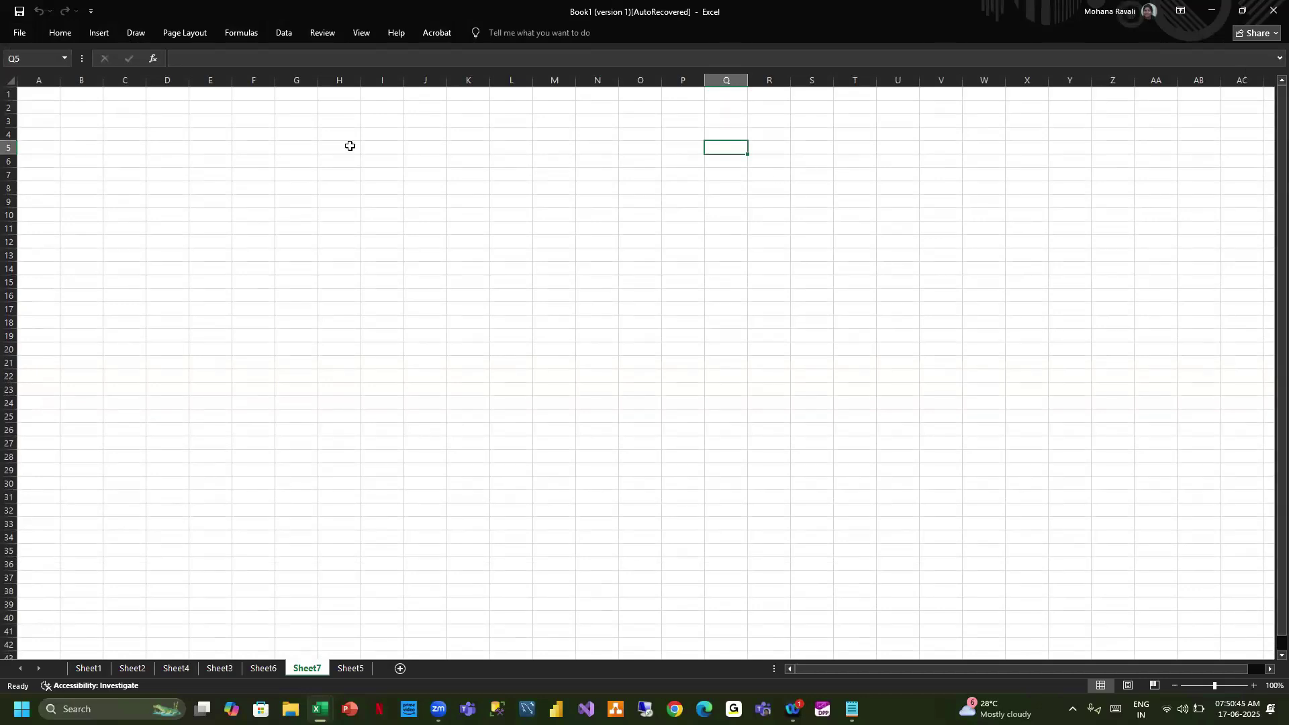
{"action": "left_click", "coordinate": [55, 32]}
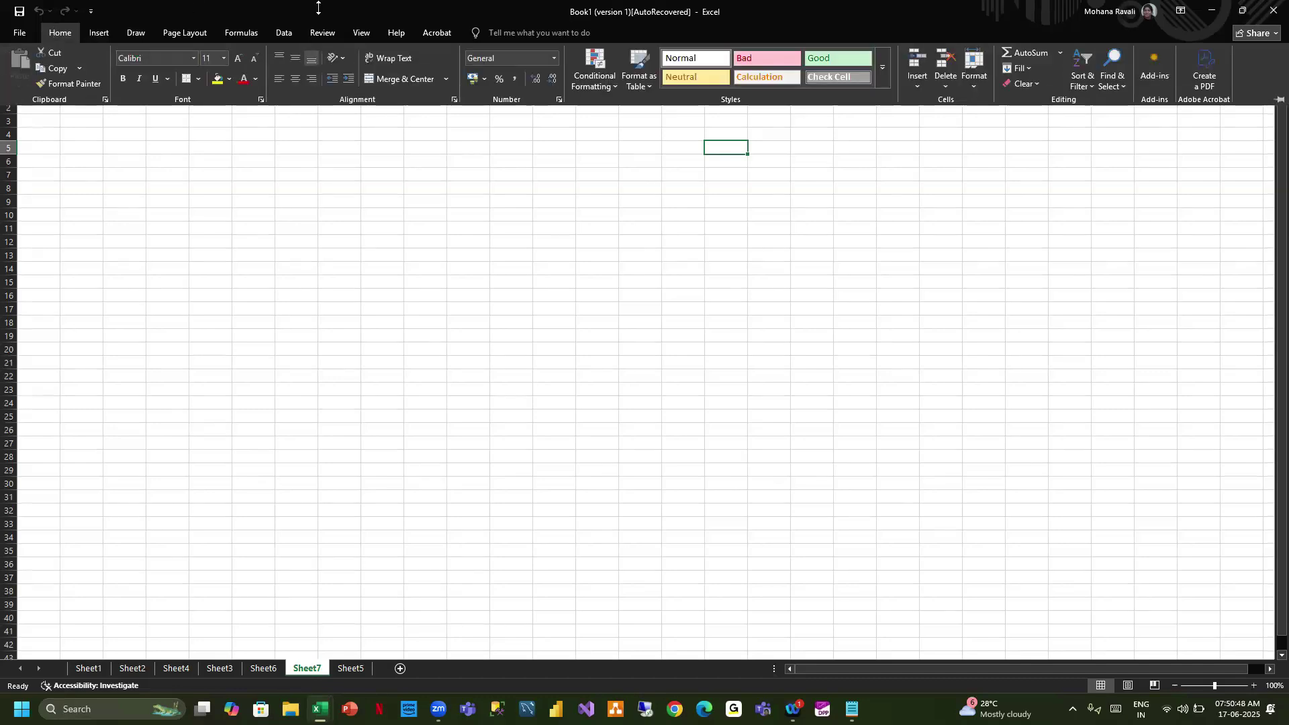
{"action": "left_click", "coordinate": [1281, 99]}
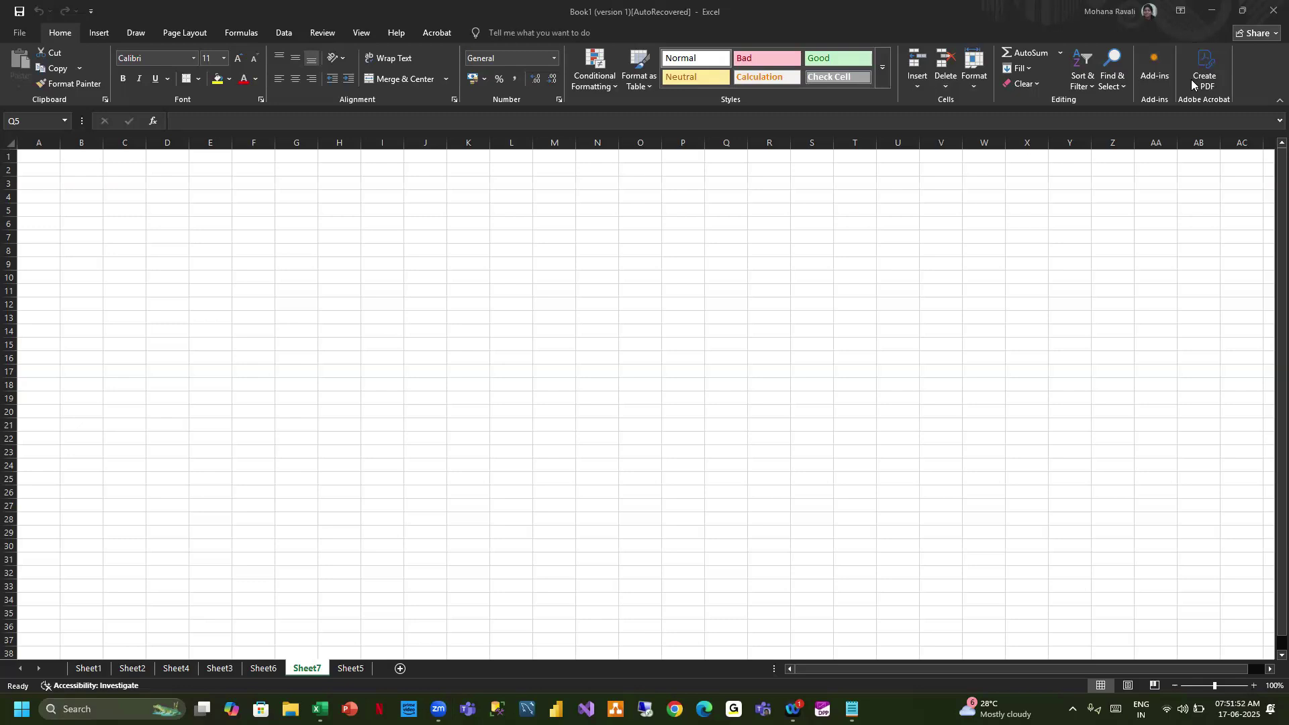
{"action": "left_click", "coordinate": [826, 240]}
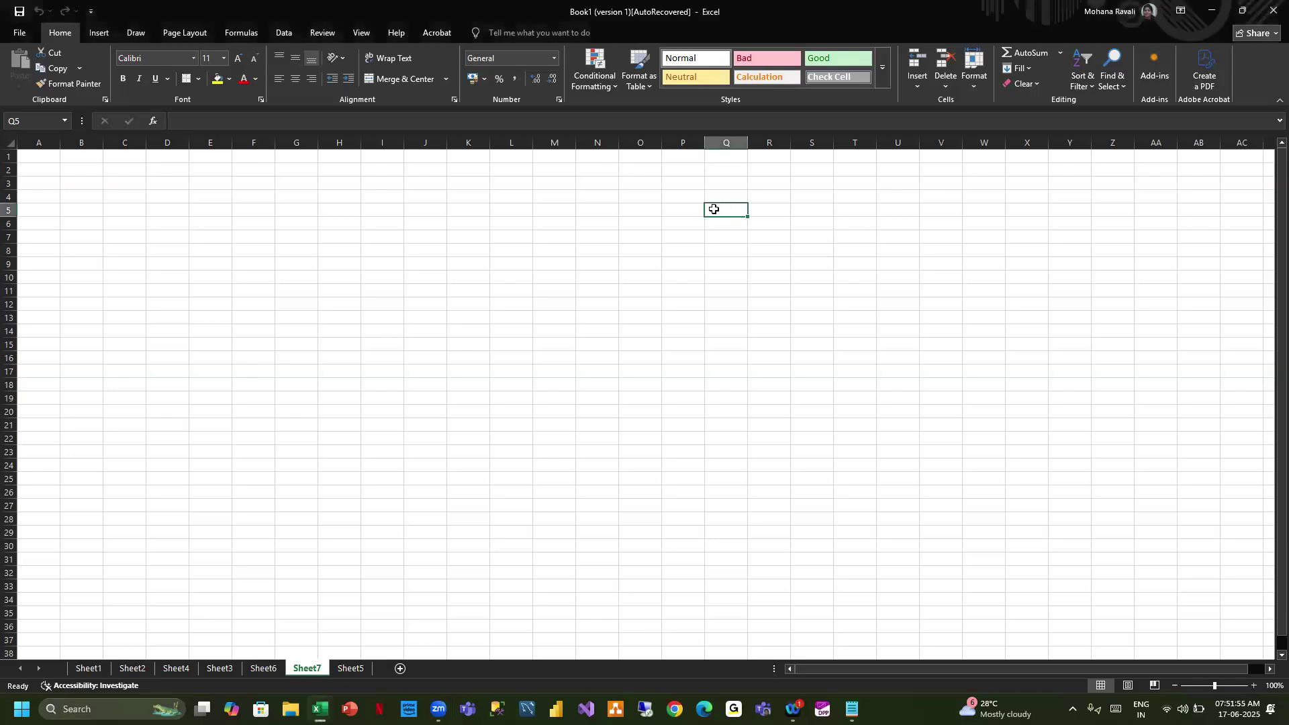
Widen column D and enter "1. Perform Upper and Lower Function on sample text data" in cell D5.
{"action": "left_click", "coordinate": [168, 210]}
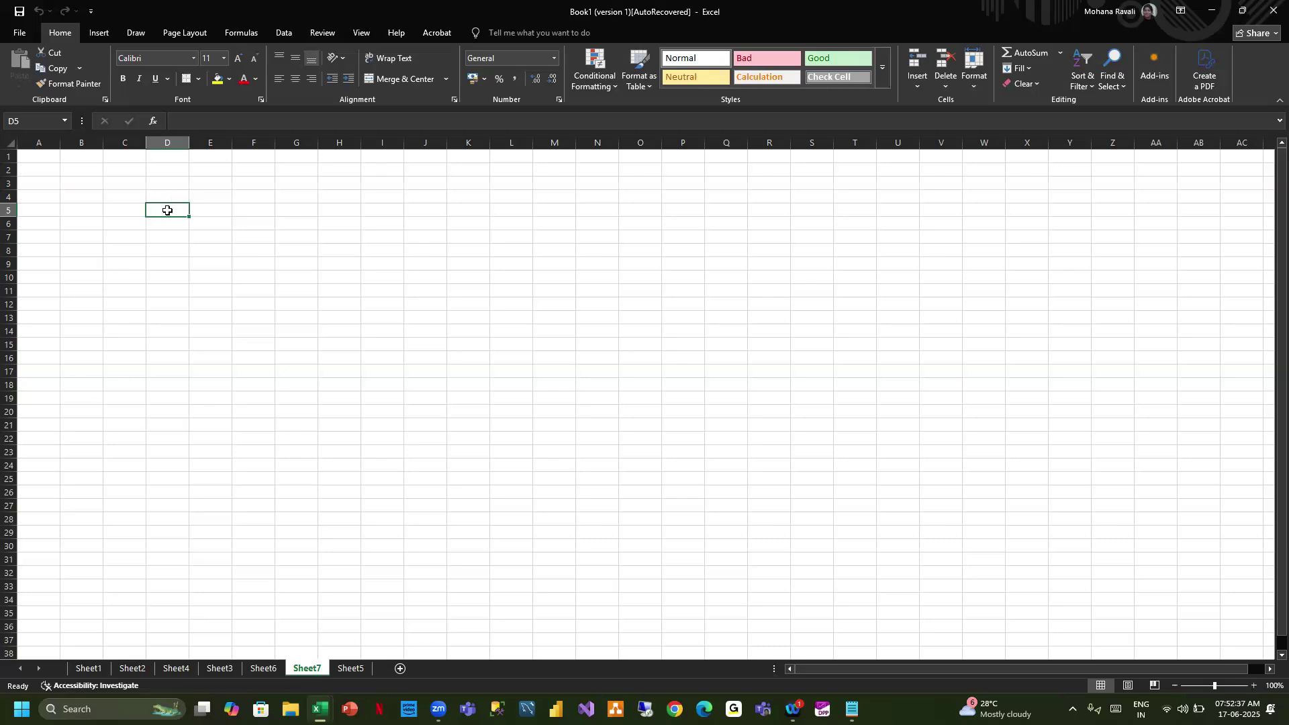
{"action": "left_click_drag", "start_coordinate": [189, 143], "coordinate": [483, 141]}
{"action": "double_click", "coordinate": [214, 209]}
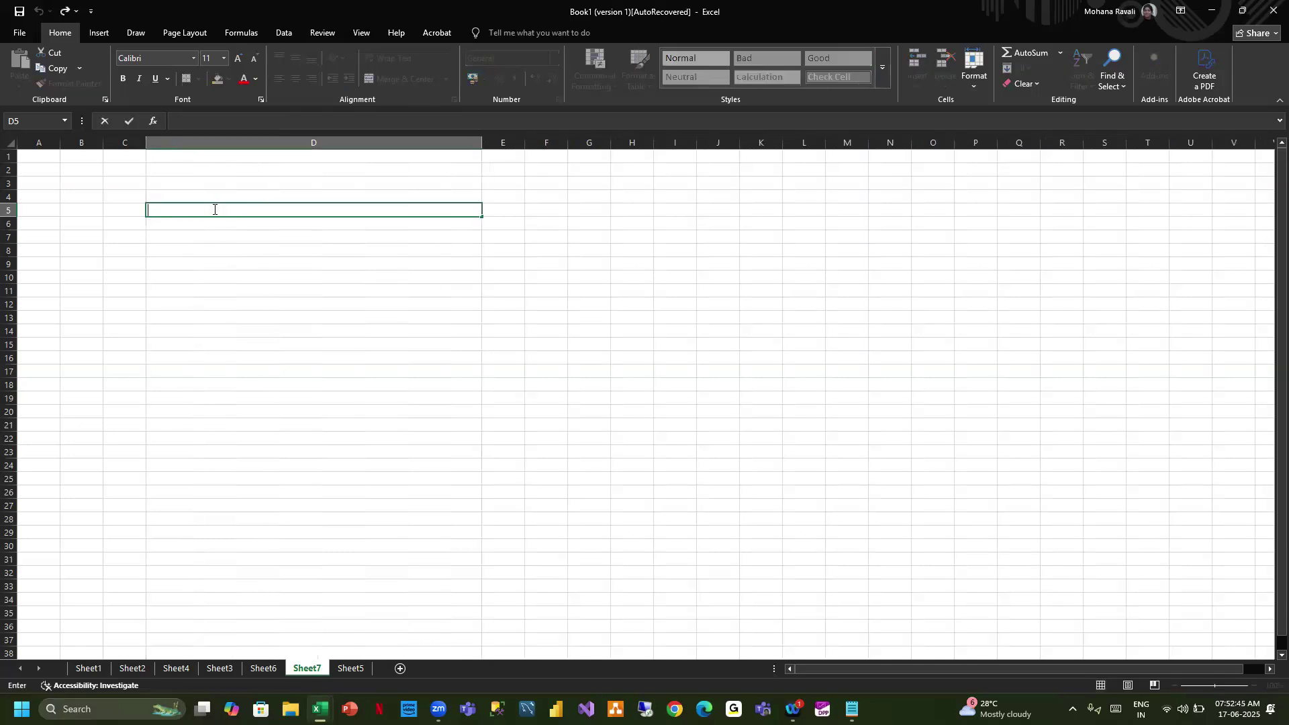
{"action": "type", "text": "1. Perform Upper and Lowe"}
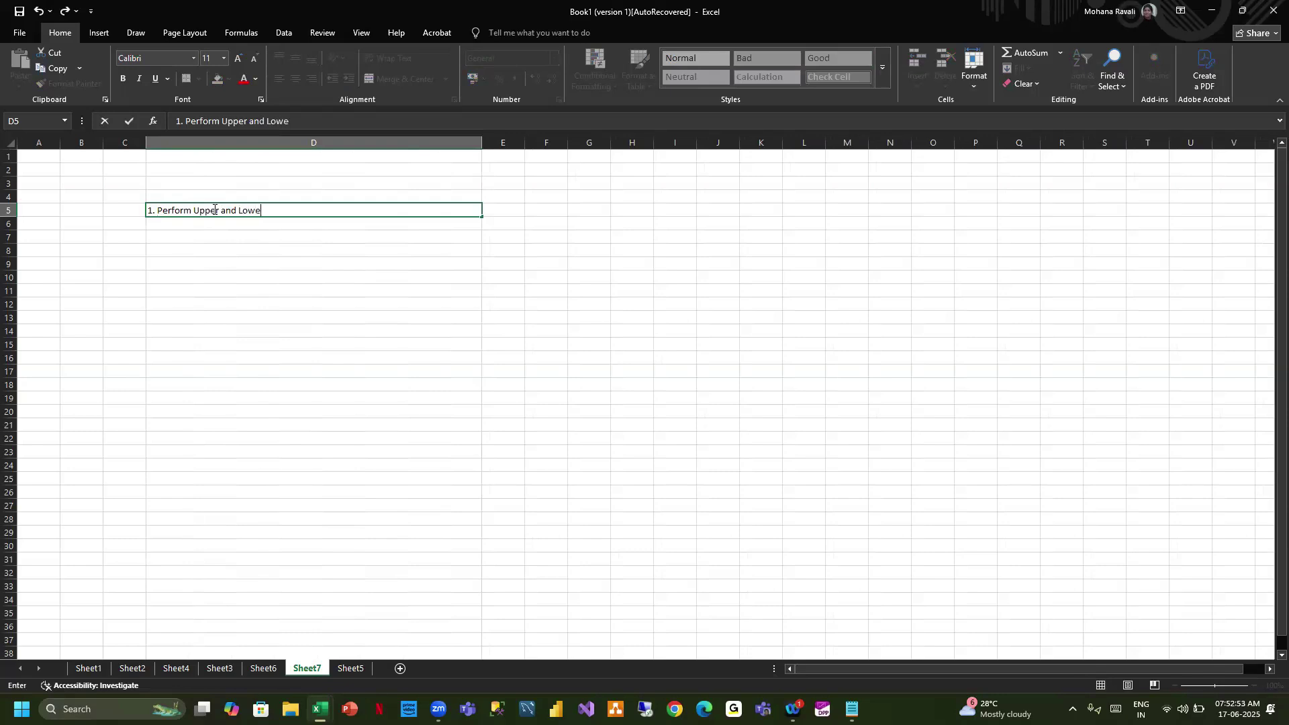
{"action": "type", "text": "r Function on sample te"}
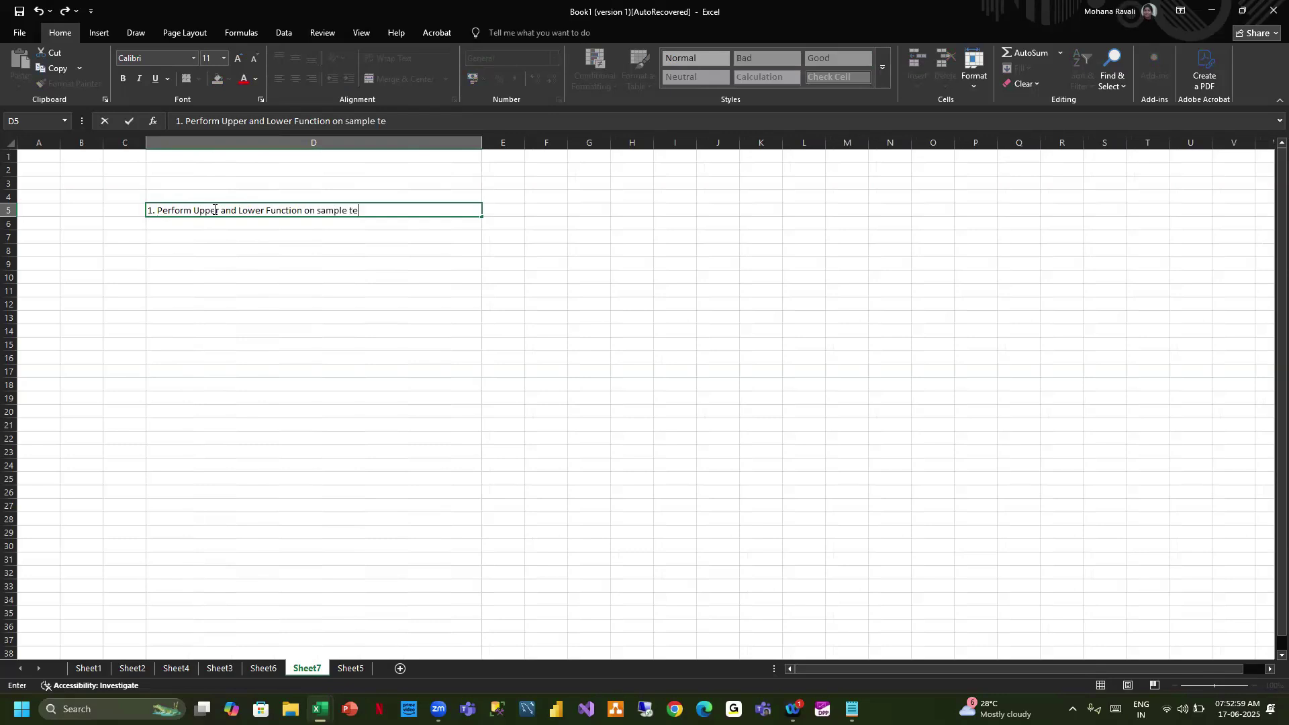
{"action": "type", "text": "xt data"}
{"action": "key", "text": "Return"}
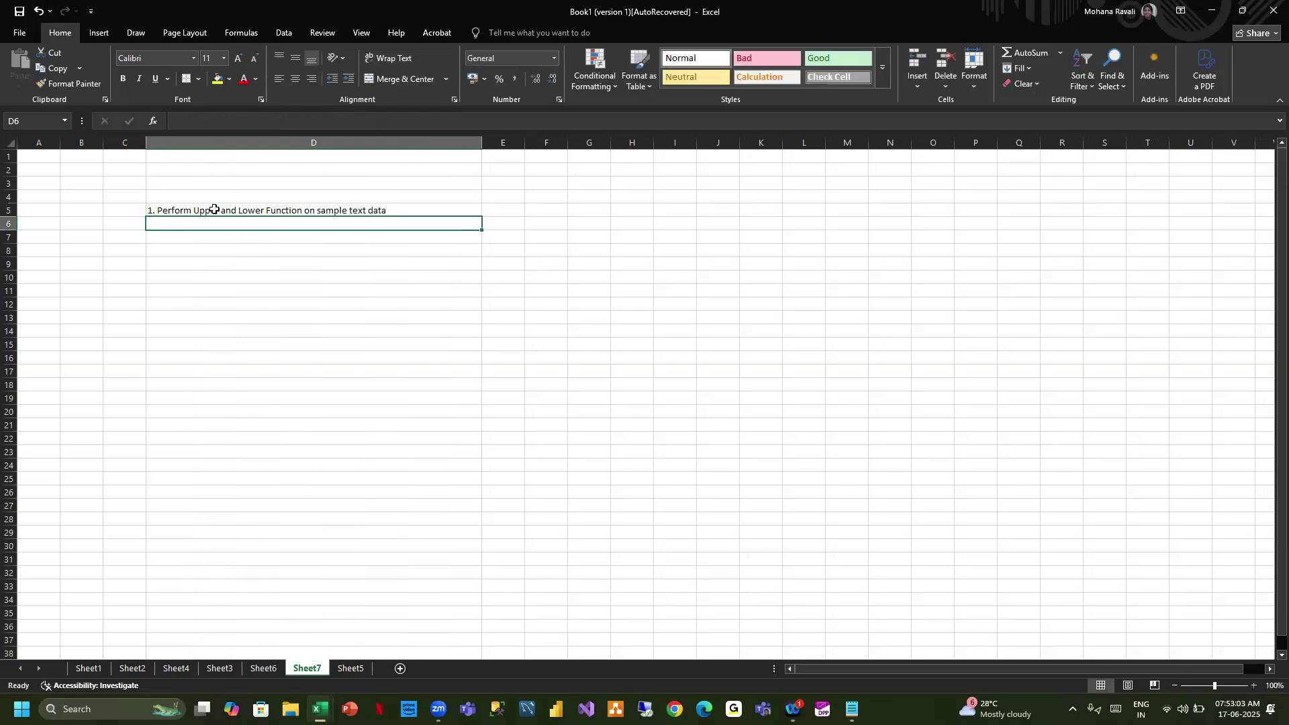
Begin the second task in cell D6 with the text "2. Perform the formula".
{"action": "type", "text": "2."}
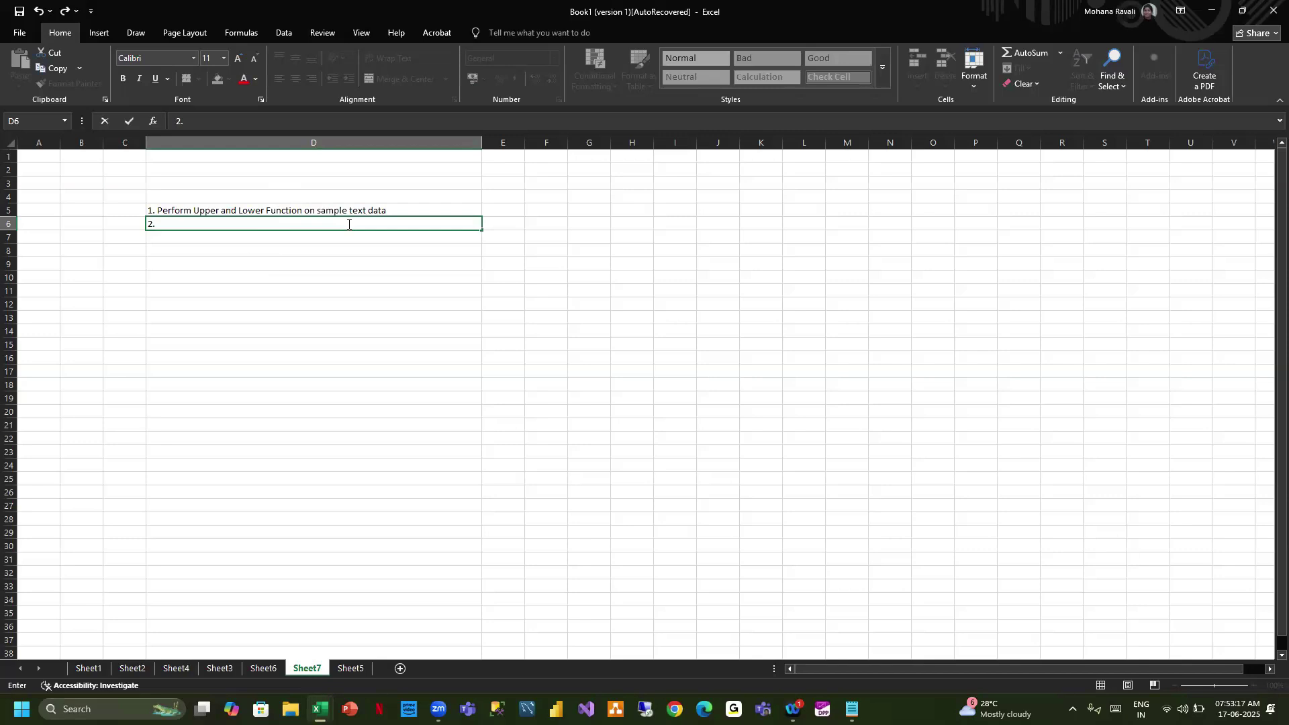
{"action": "type", "text": "Perform the"}
{"action": "left_click", "coordinate": [789, 255]}
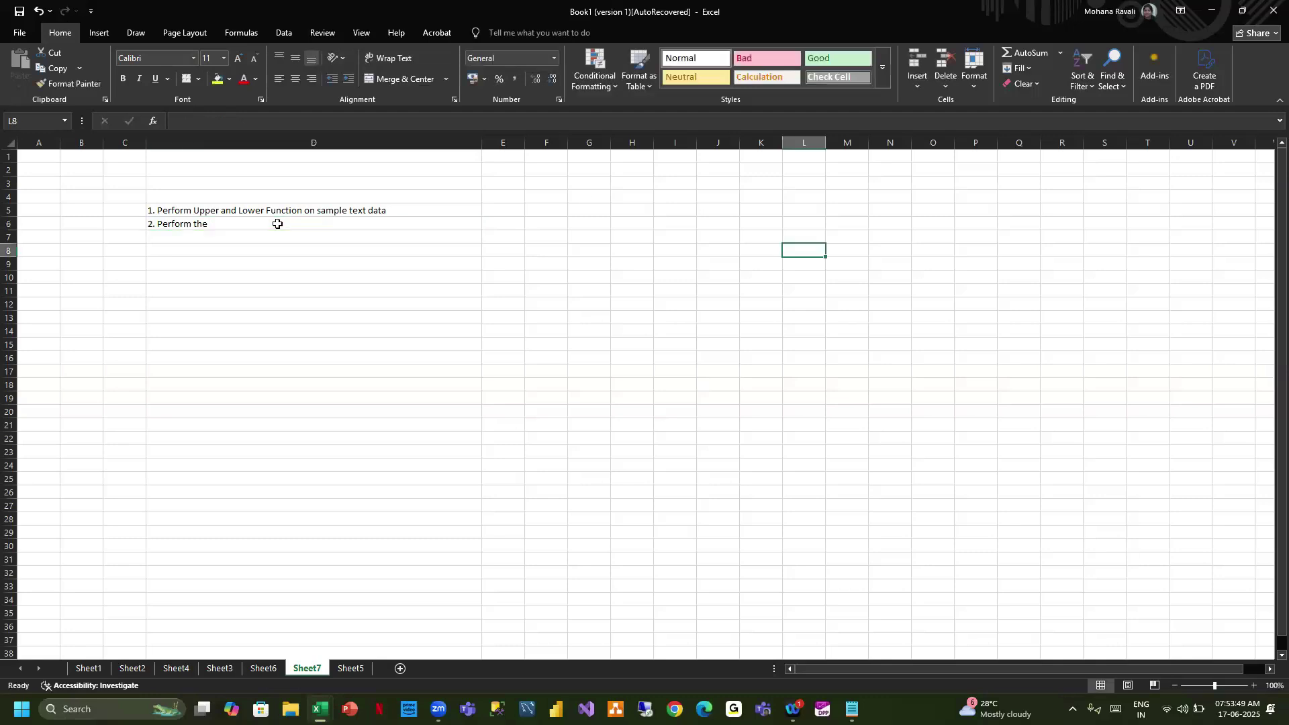
{"action": "left_click", "coordinate": [253, 223]}
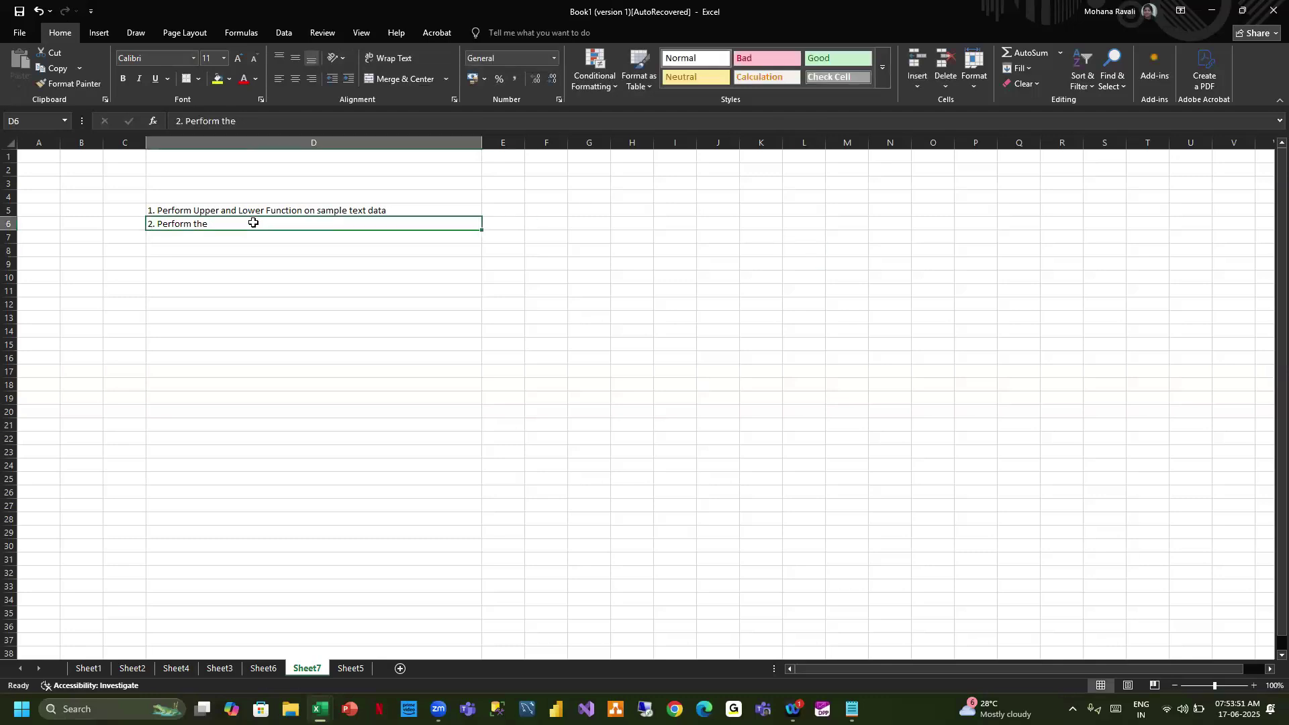
{"action": "double_click", "coordinate": [253, 223]}
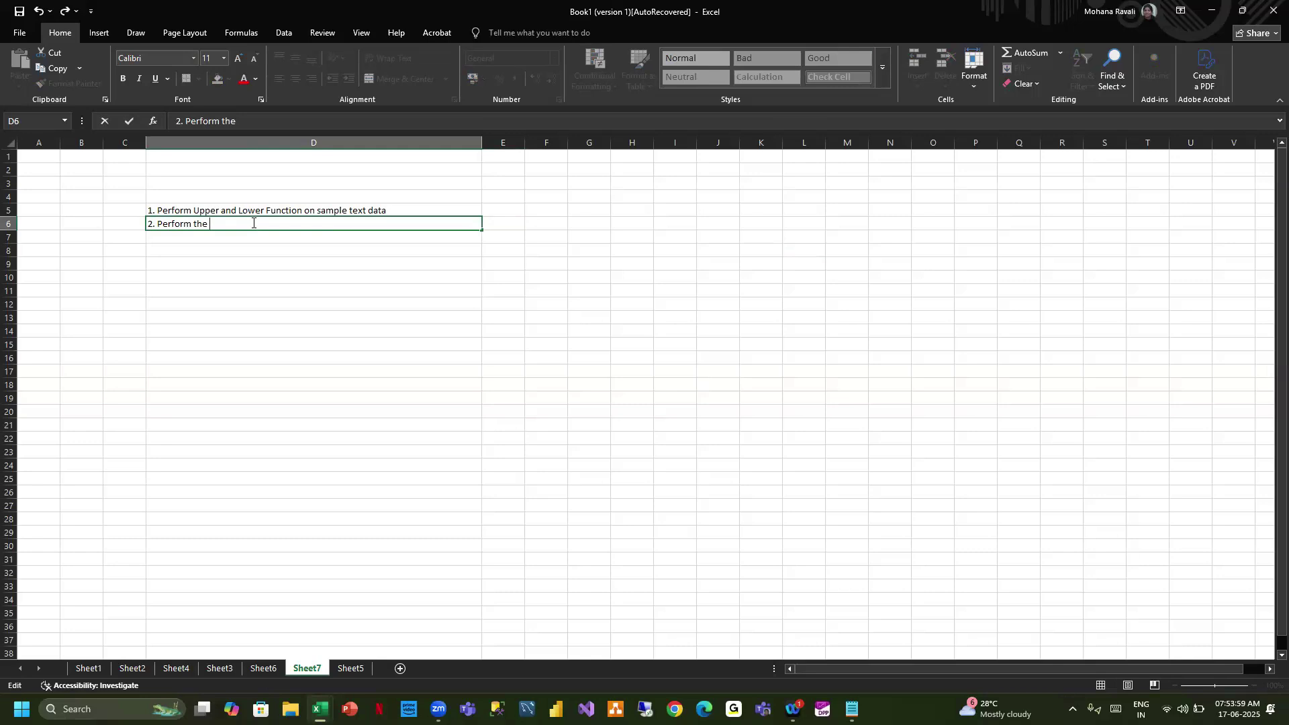
{"action": "type", "text": "follo"}
{"action": "key", "text": "BackSpace"}
{"action": "key", "text": "BackSpace"}
{"action": "key", "text": "BackSpace"}
{"action": "type", "text": "rmula"}
Reword and complete cell D6 to read "2. Write the formula to give the number of columns in excel".
{"action": "left_click", "coordinate": [190, 224]}
{"action": "key", "text": "BackSpace"}
{"action": "key", "text": "BackSpace"}
{"action": "key", "text": "BackSpace"}
{"action": "key", "text": "BackSpace"}
{"action": "key", "text": "BackSpace"}
{"action": "key", "text": "BackSpace"}
{"action": "key", "text": "BackSpace"}
{"action": "type", "text": "Write the formula to giv"}
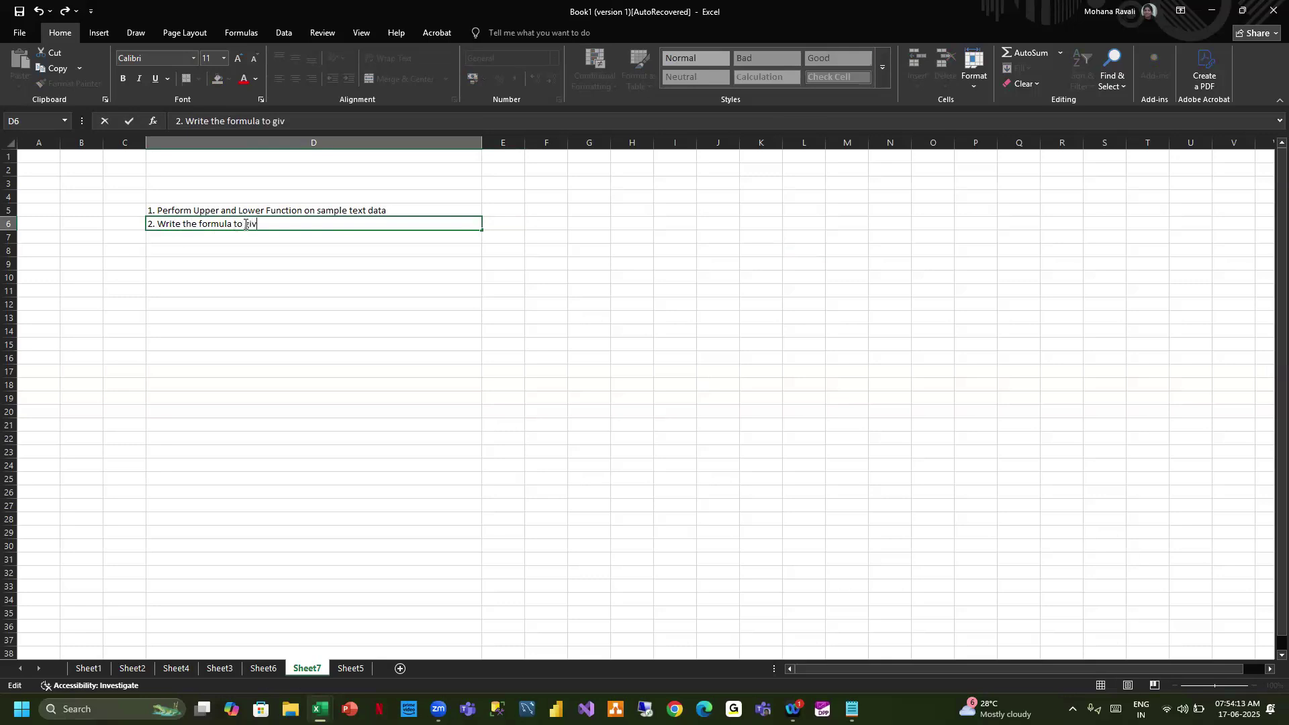
{"action": "key", "text": "BackSpace"}
{"action": "key", "text": "BackSpace"}
{"action": "key", "text": "BackSpace"}
{"action": "type", "text": "the number of columns in"}
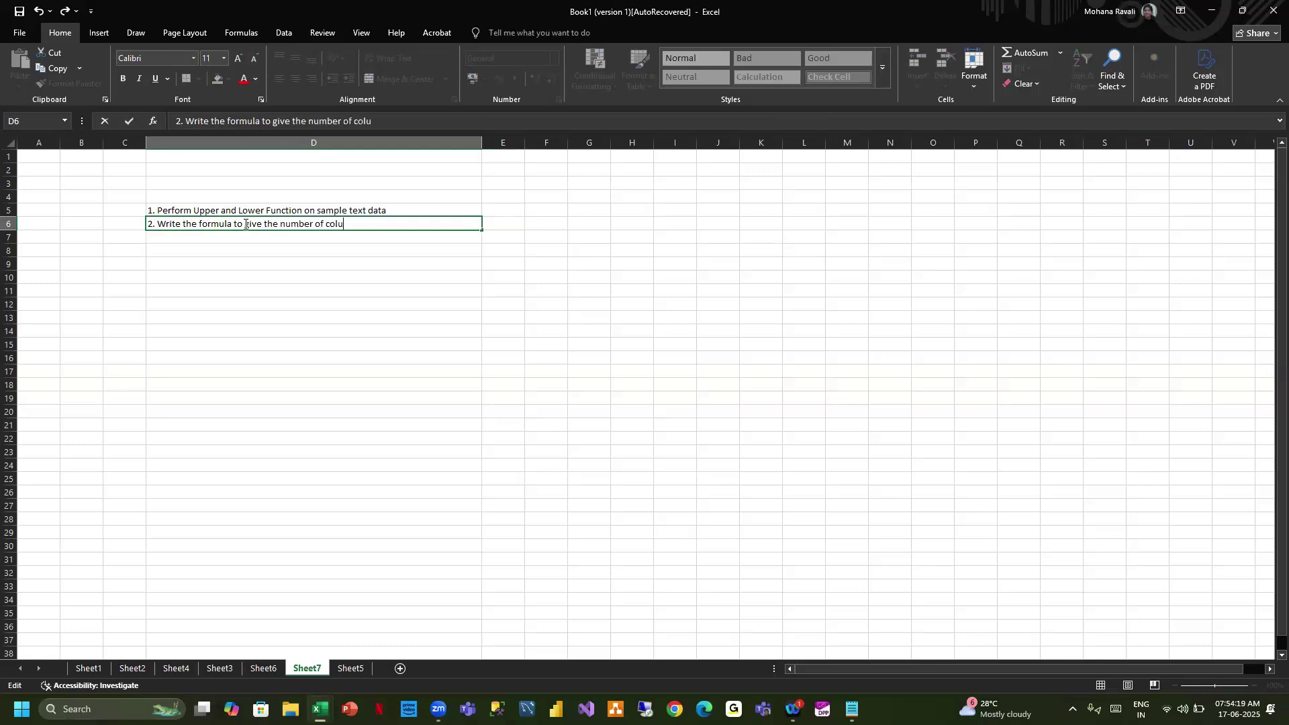
{"action": "type", "text": " excel"}
{"action": "key", "text": "Return"}
{"action": "type", "text": "3."}
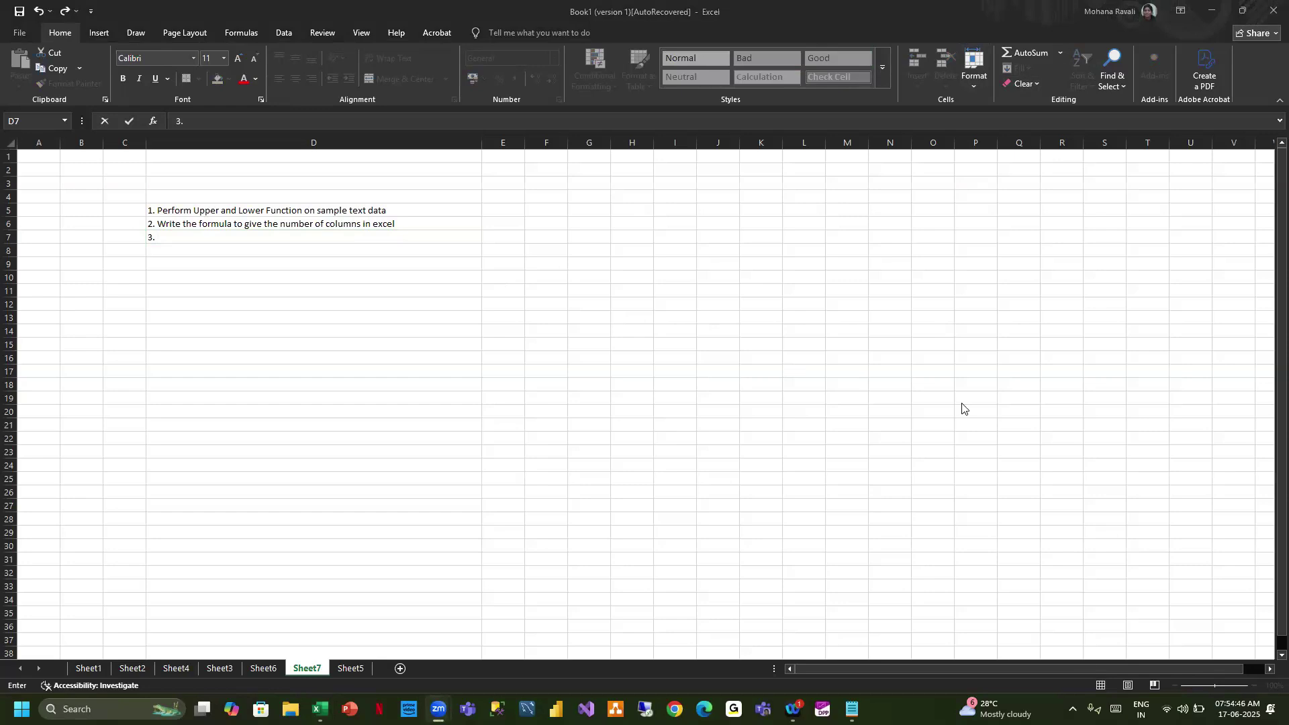
{"action": "left_click", "coordinate": [200, 236]}
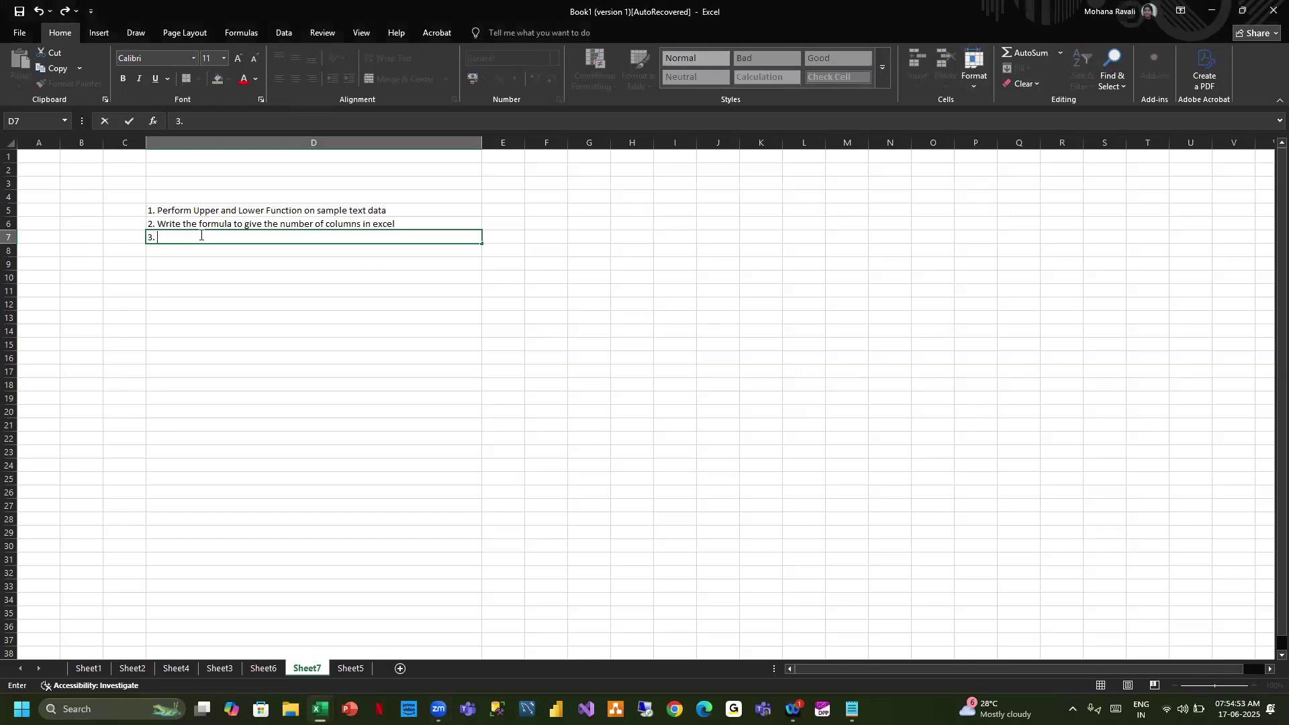
{"action": "key", "text": "BackSpace"}
{"action": "left_click", "coordinate": [239, 289]}
Copy the two task lines in D5:D6, ending with the copy selection cleared.
{"action": "left_click_drag", "start_coordinate": [255, 212], "coordinate": [252, 225]}
{"action": "key", "text": "ctrl+c"}
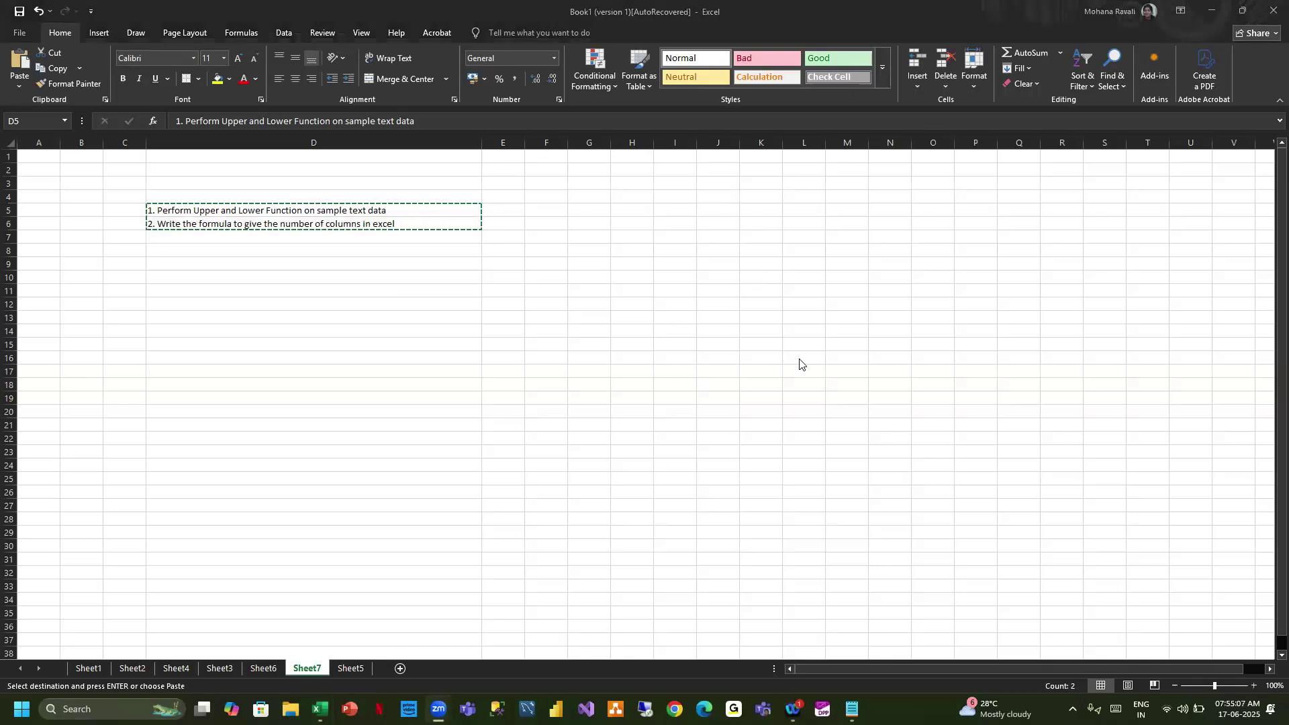
{"action": "left_click", "coordinate": [495, 252]}
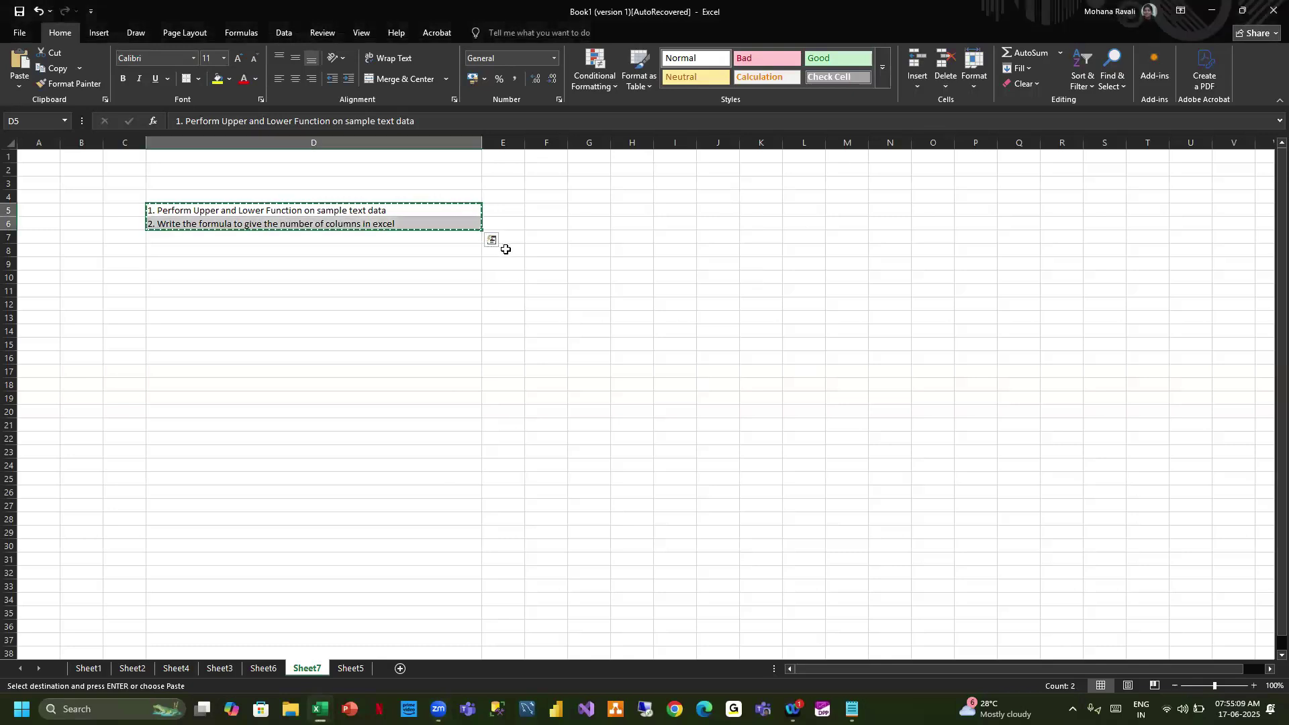
{"action": "left_click", "coordinate": [505, 249]}
{"action": "key", "text": "Escape"}
{"action": "left_click", "coordinate": [505, 280]}
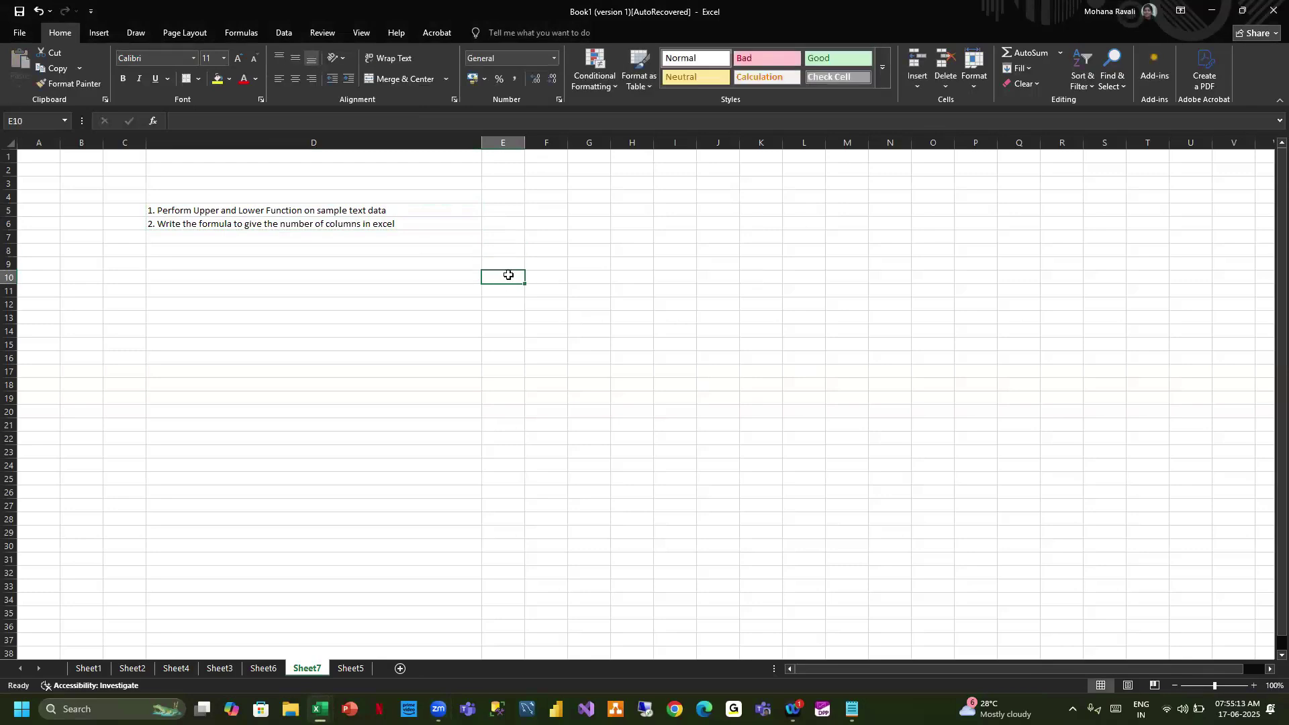
{"action": "key", "text": "alt+Tab"}
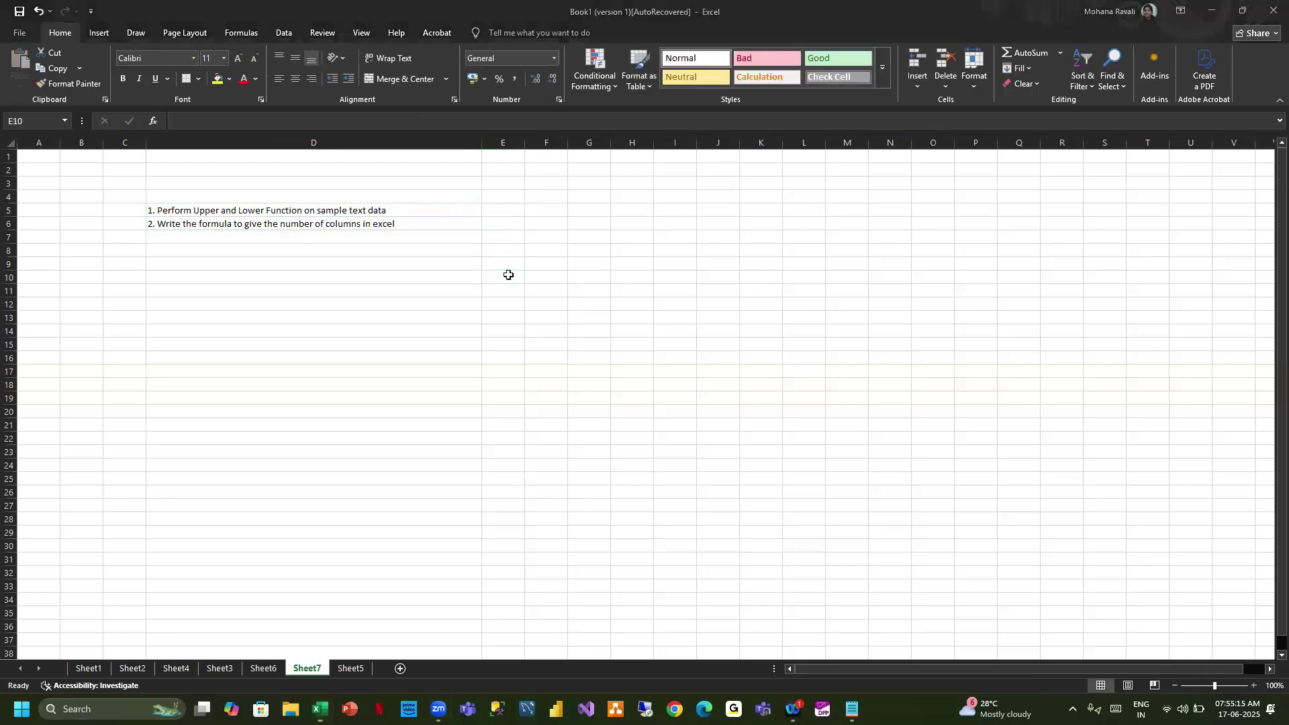
{"action": "left_click", "coordinate": [505, 275]}
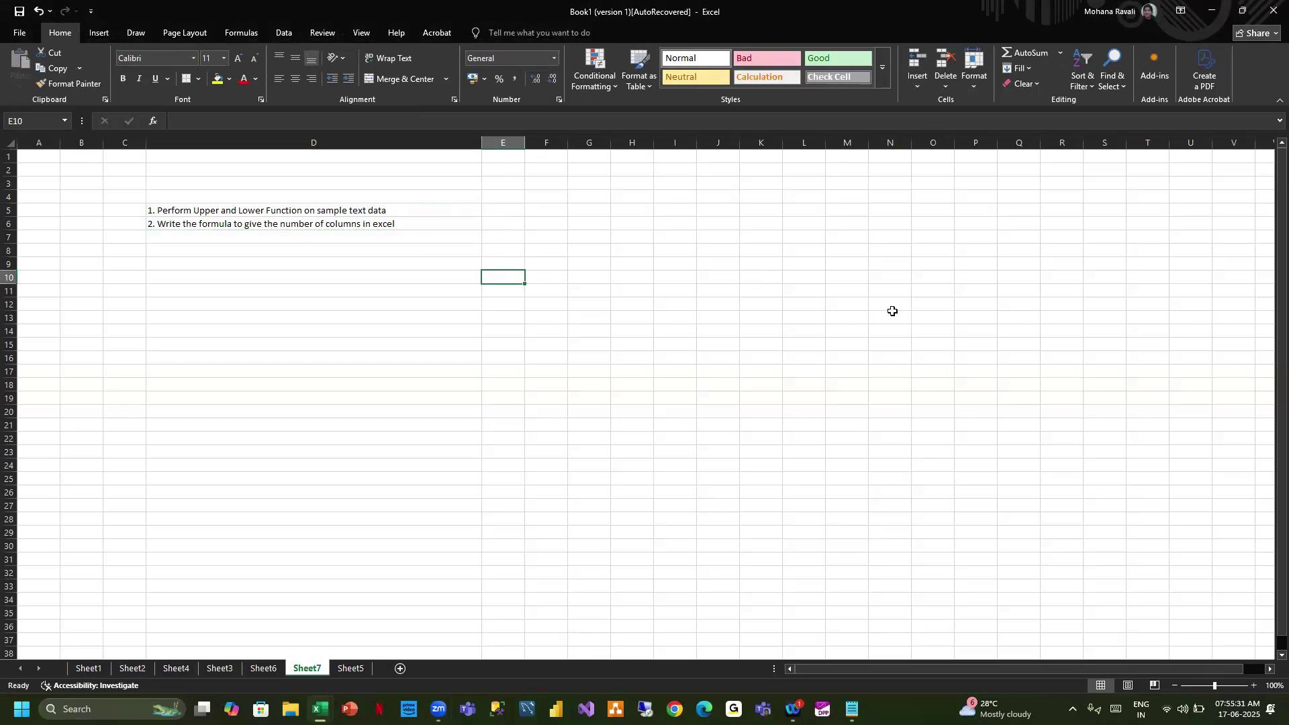
{"action": "left_click", "coordinate": [321, 212]}
{"action": "left_click", "coordinate": [319, 229], "text": "shift"}
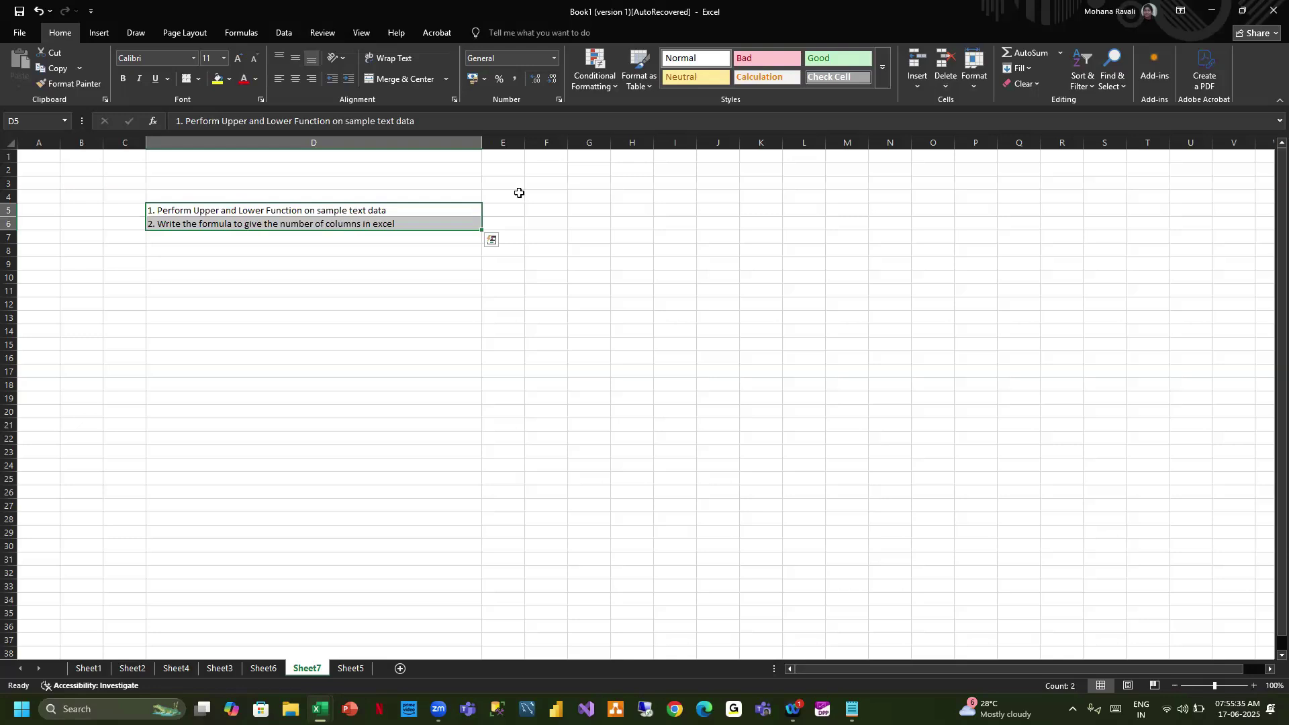
{"action": "left_click", "coordinate": [506, 215]}
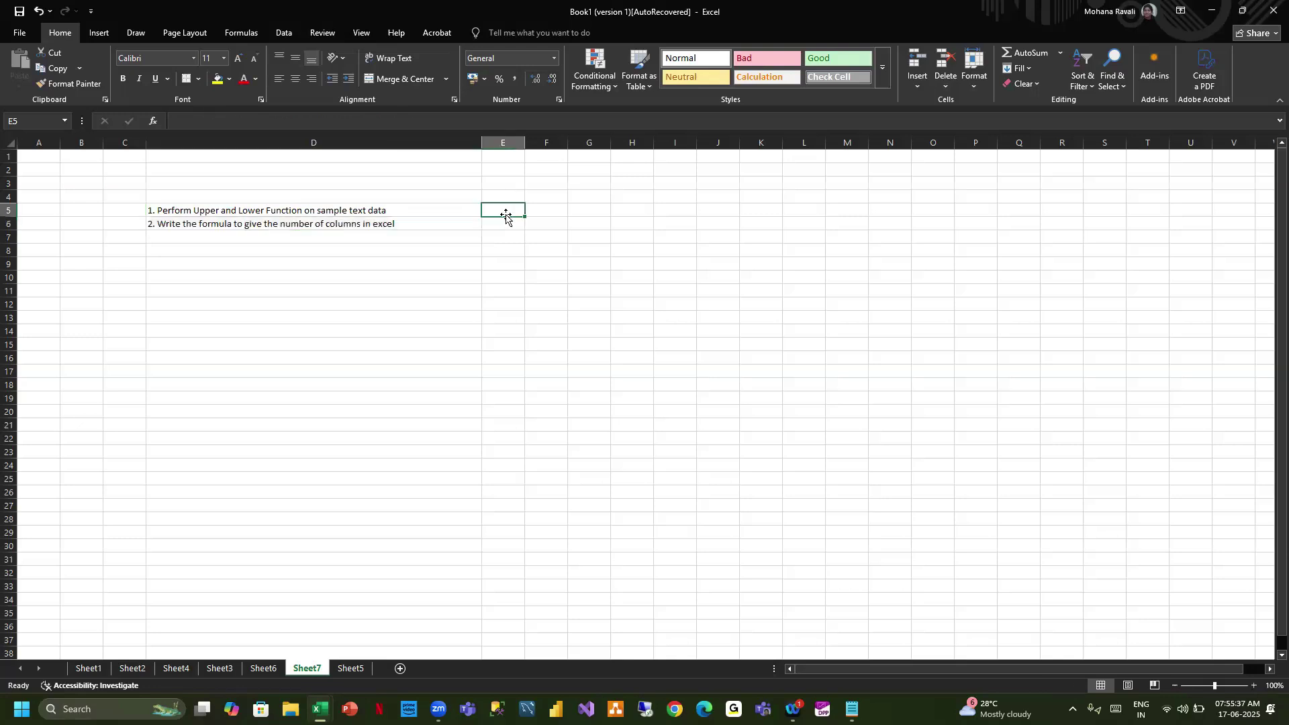
{"action": "left_click_drag", "start_coordinate": [443, 210], "coordinate": [440, 225]}
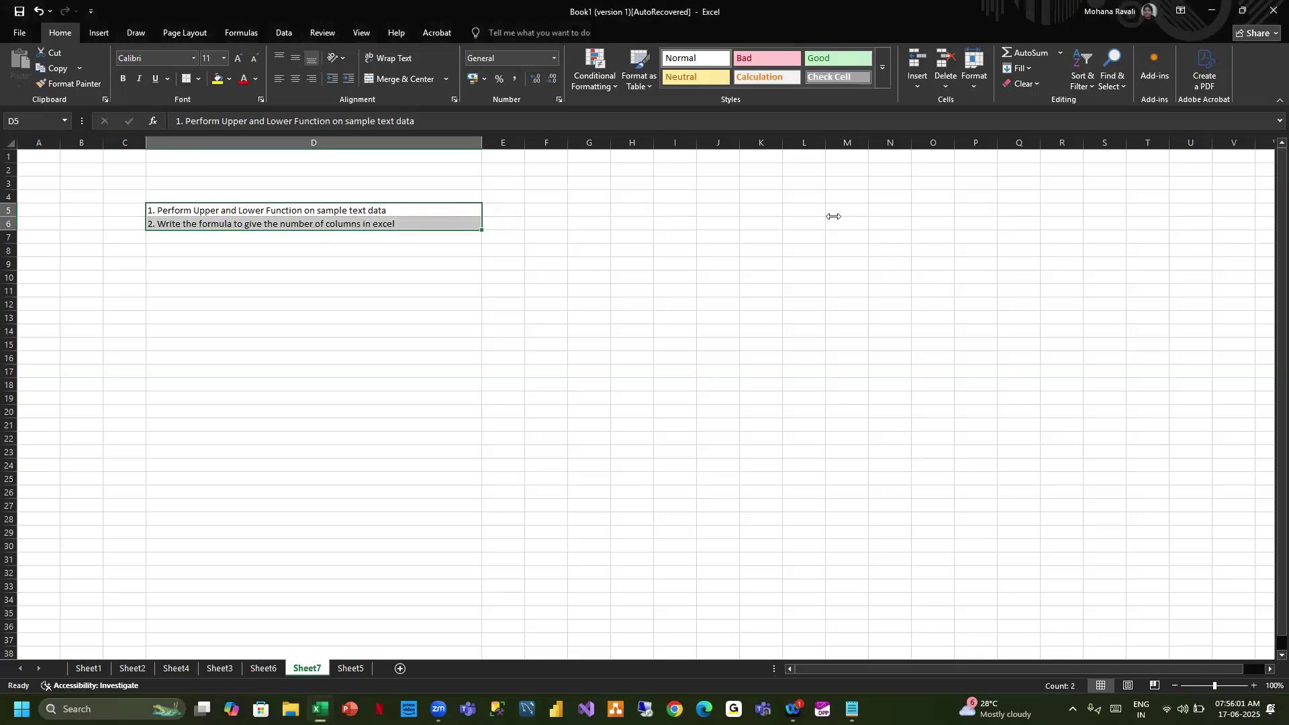
{"action": "left_click", "coordinate": [542, 210]}
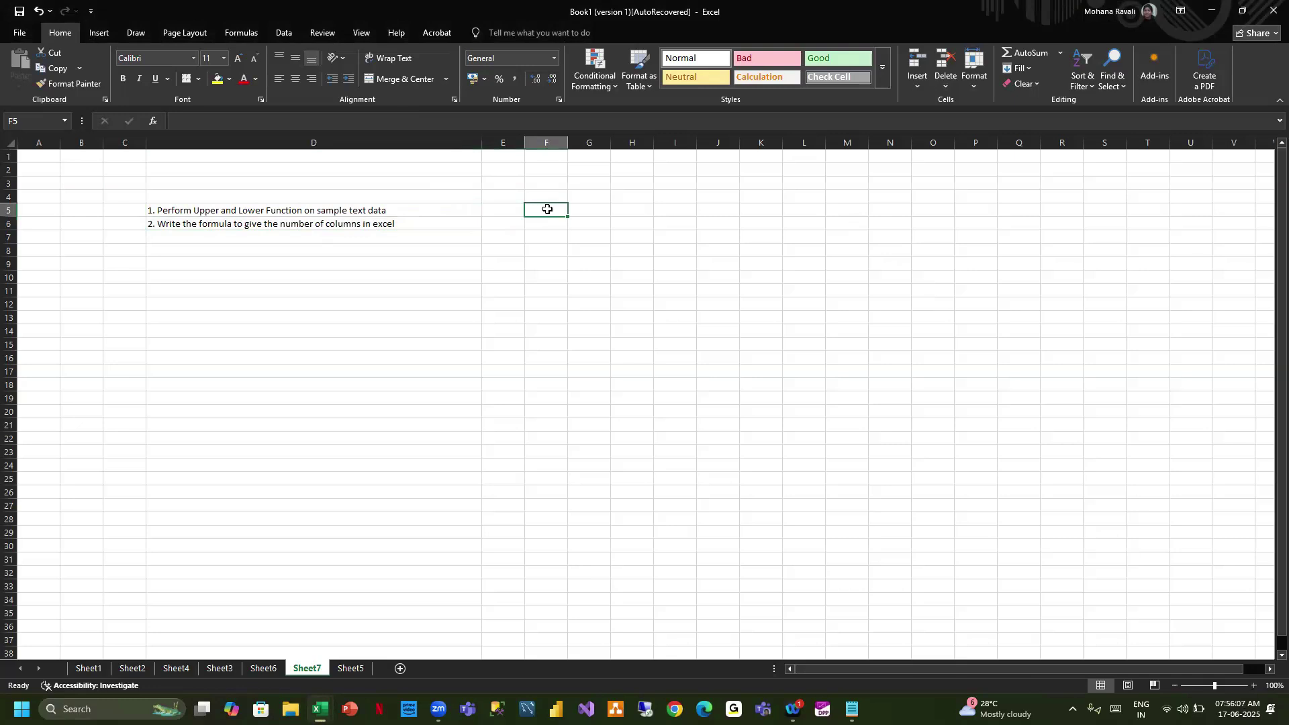
Switch to the Book1 workbook containing the Hello World sample and inspect the UPPER formula in C4 and its neighbouring cells.
{"action": "key", "text": "alt+Tab"}
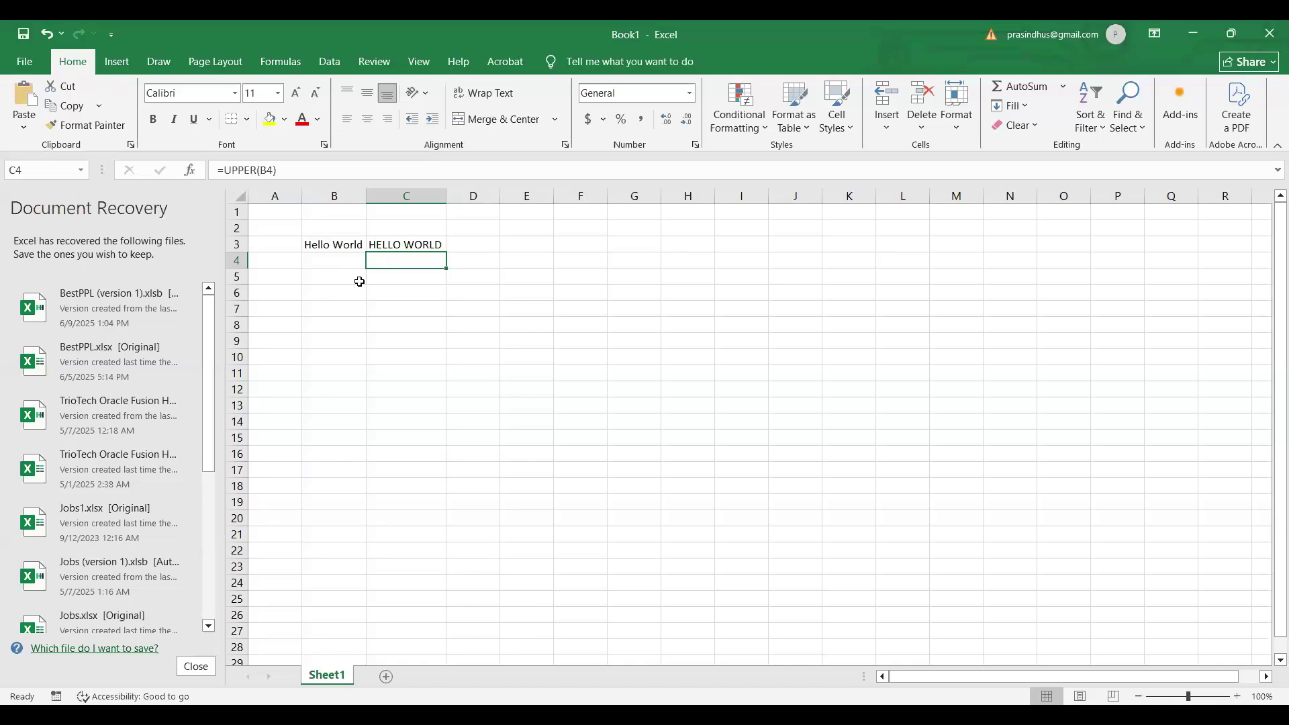
{"action": "left_click", "coordinate": [377, 278]}
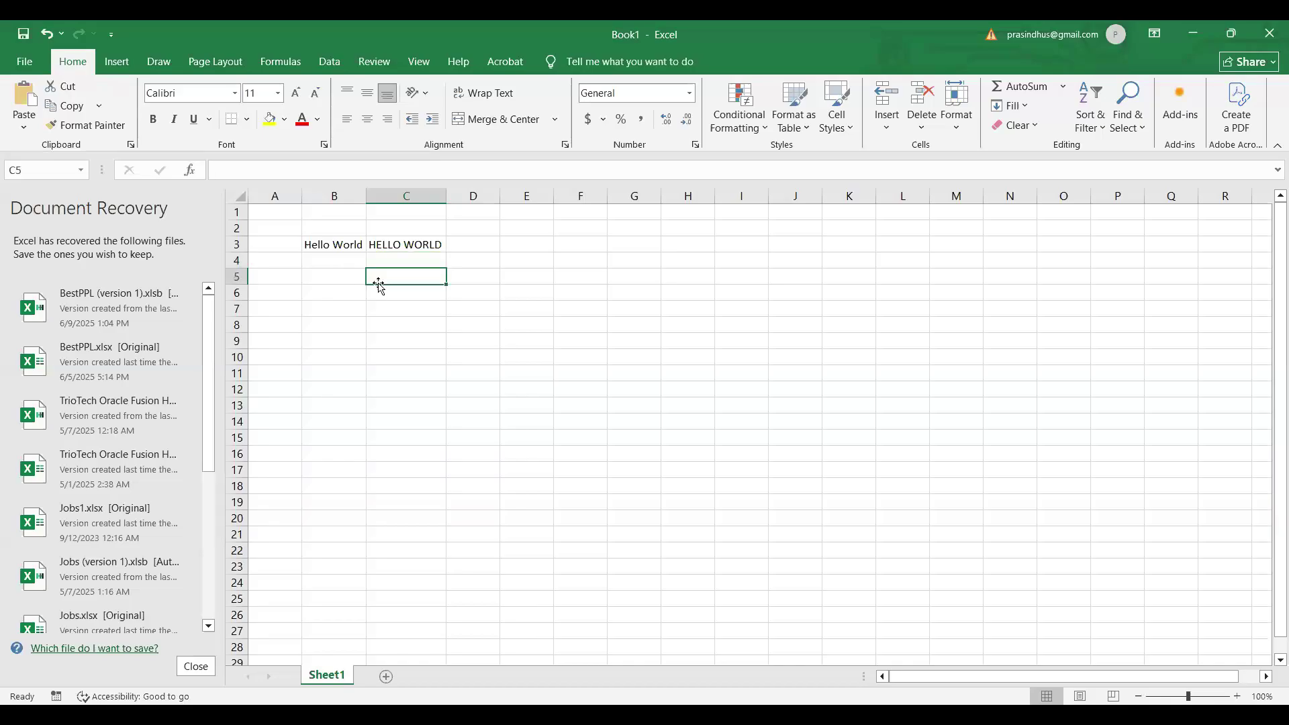
{"action": "left_click", "coordinate": [415, 260]}
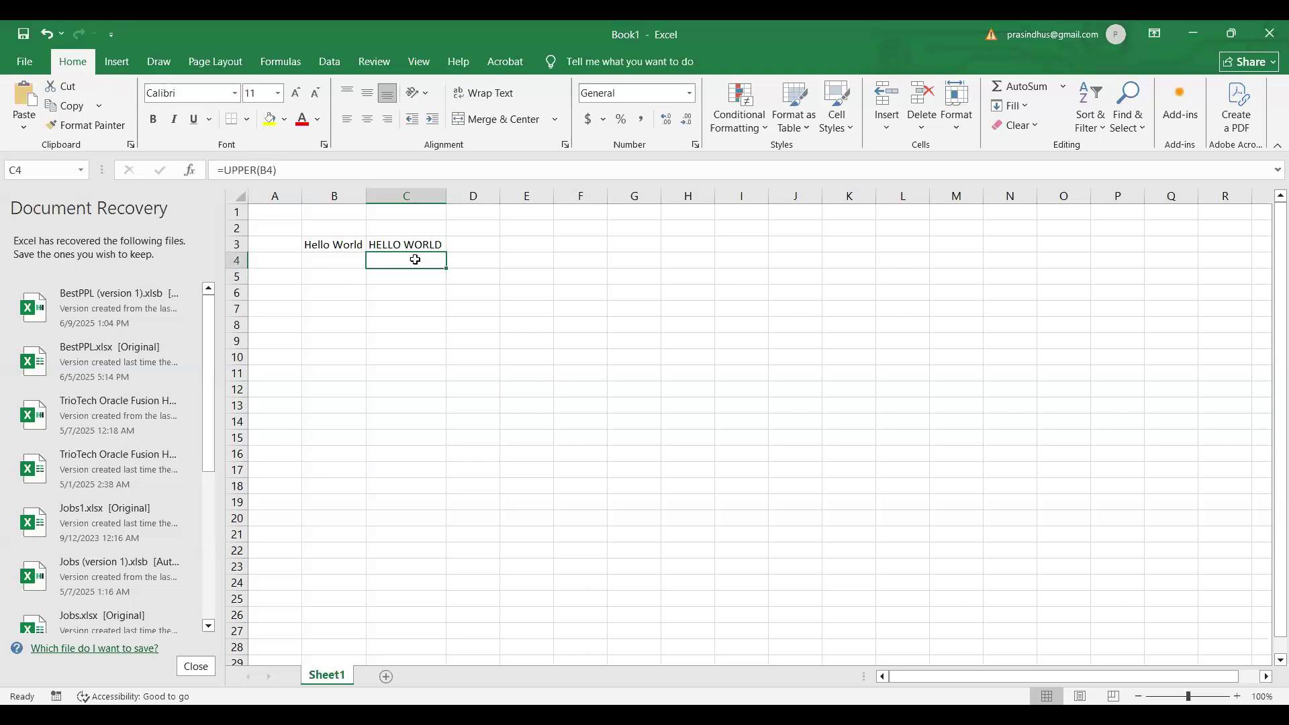
{"action": "left_click", "coordinate": [404, 291]}
{"action": "left_click", "coordinate": [424, 261]}
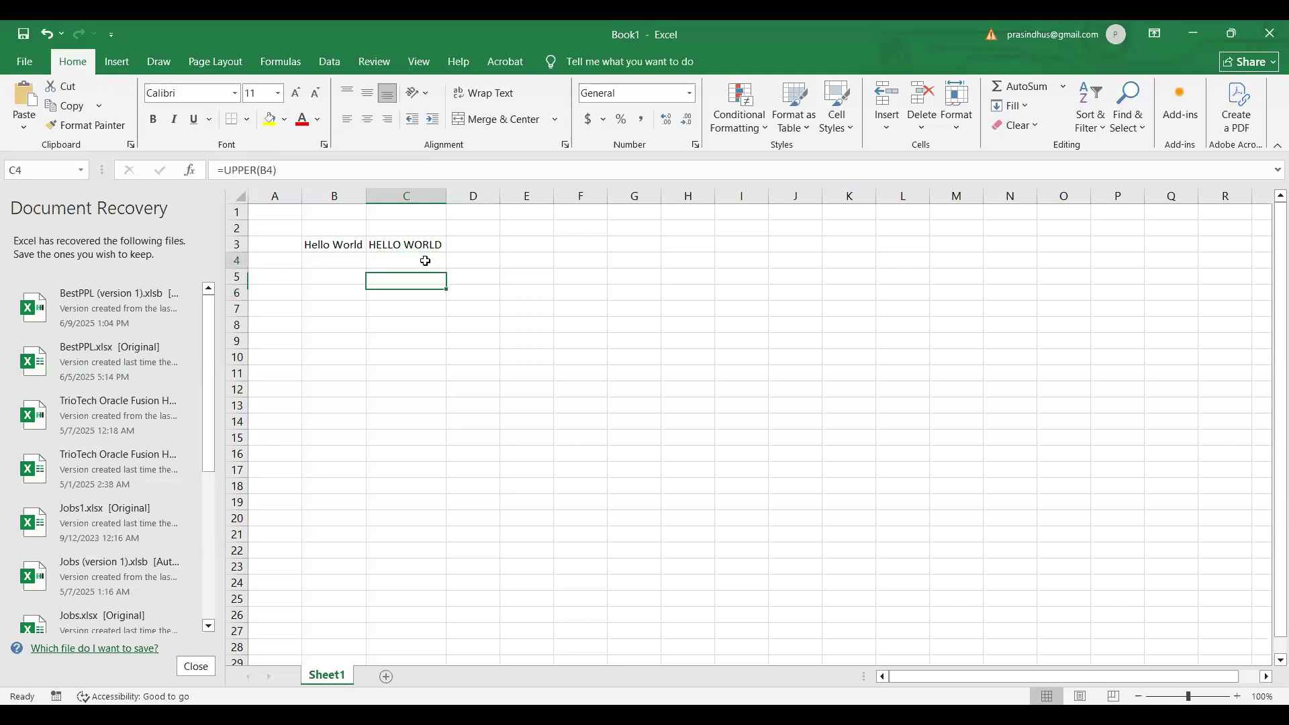
{"action": "left_click", "coordinate": [351, 243]}
{"action": "left_click", "coordinate": [353, 262]}
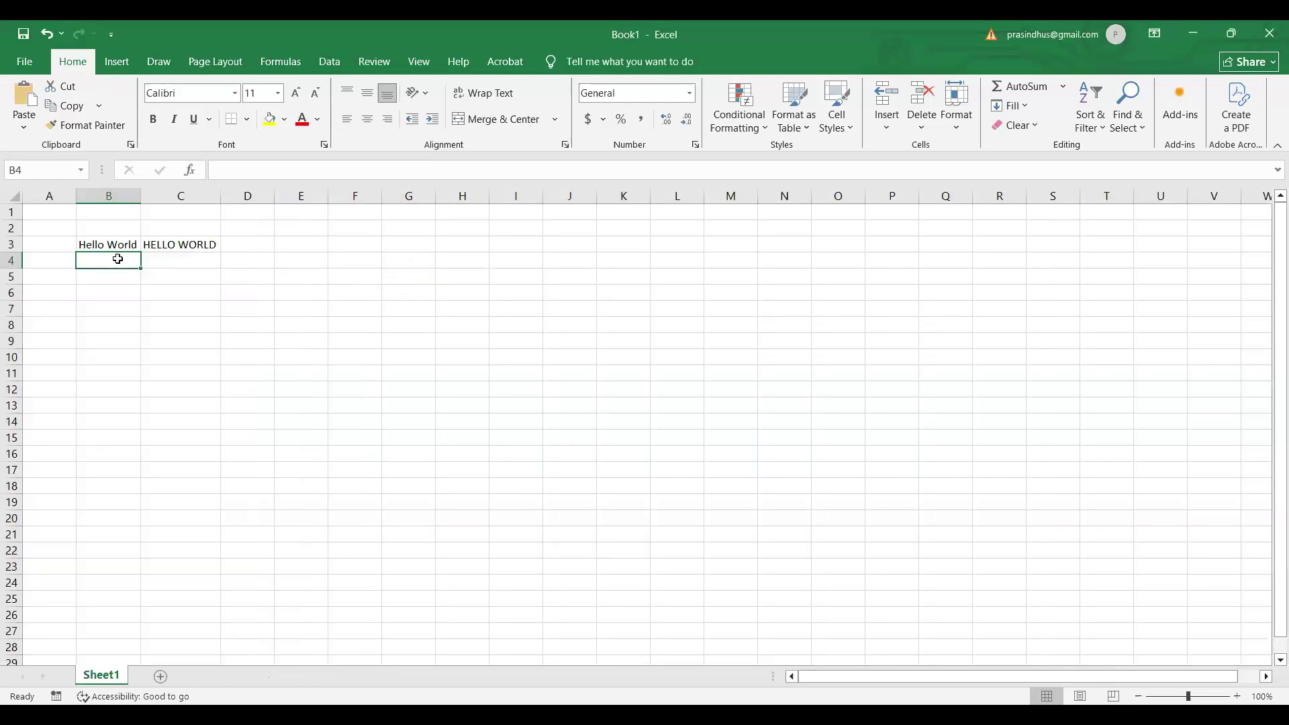
Enter the sample text "textqiuyu" in B4 and fill it down through B12.
{"action": "type", "text": "tex"}
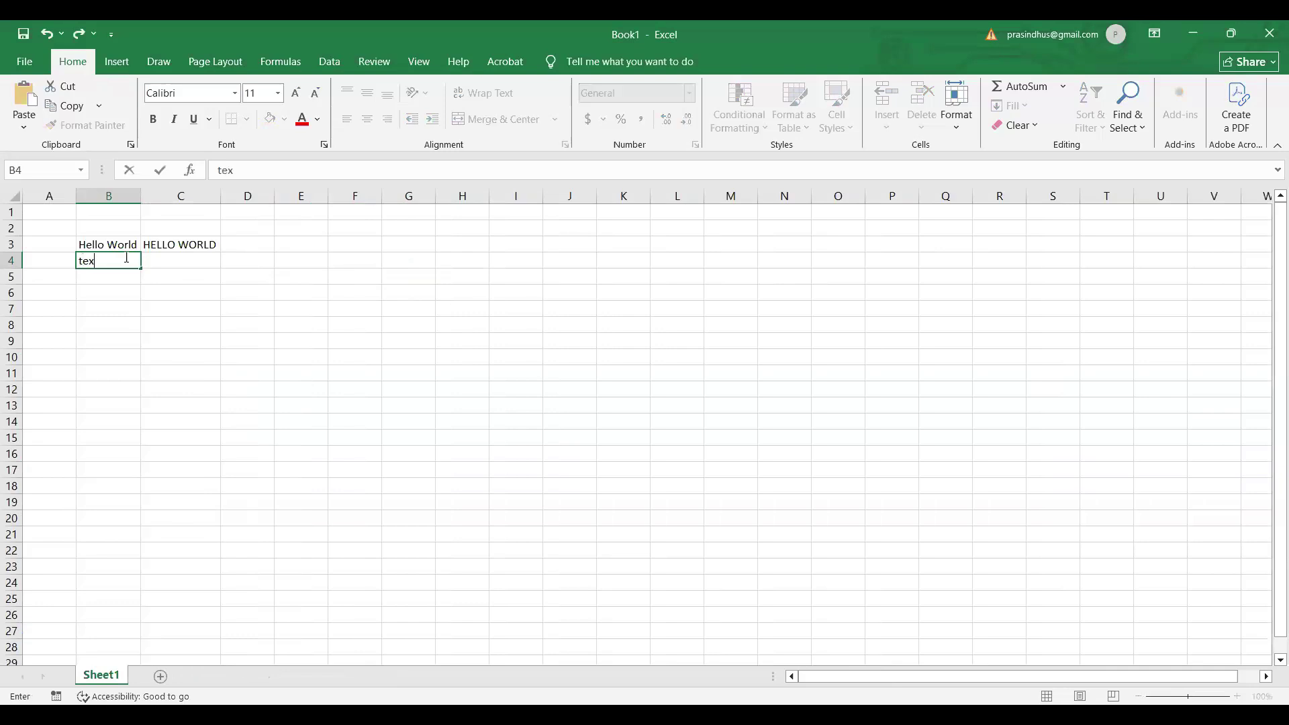
{"action": "type", "text": "tqiuyu"}
{"action": "left_click", "coordinate": [143, 196]}
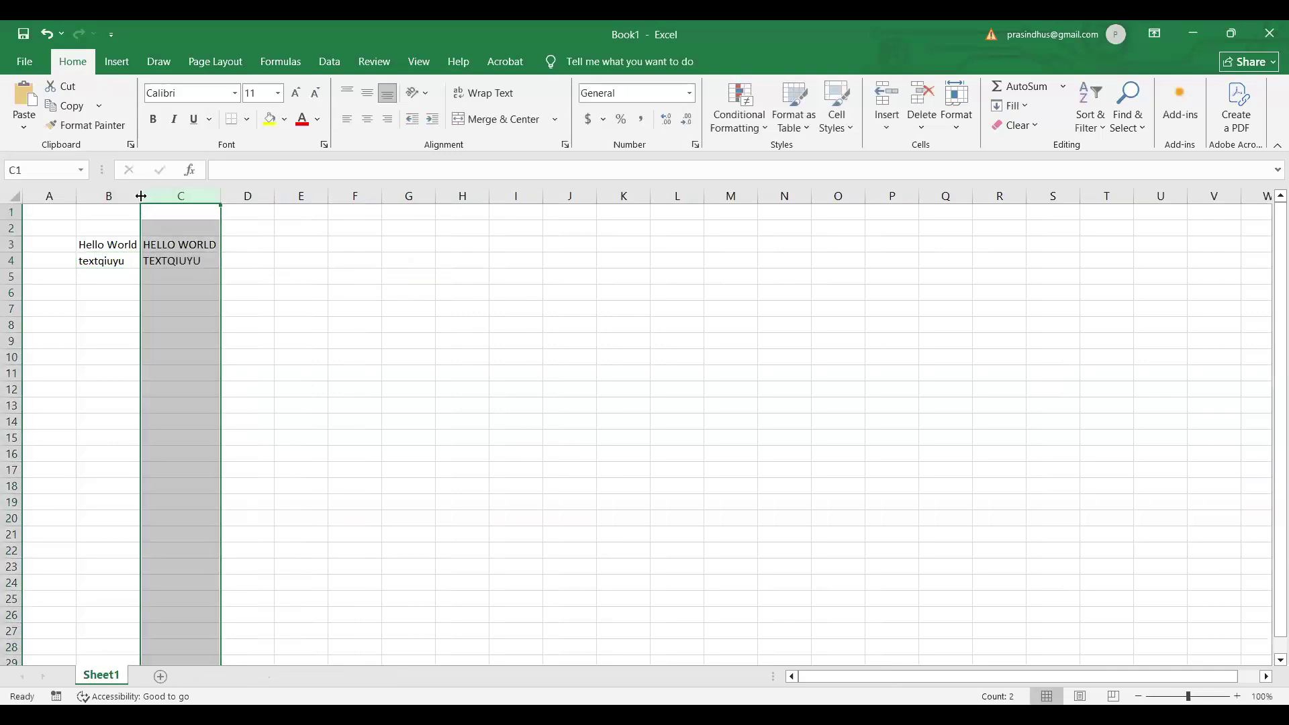
{"action": "left_click", "coordinate": [119, 269]}
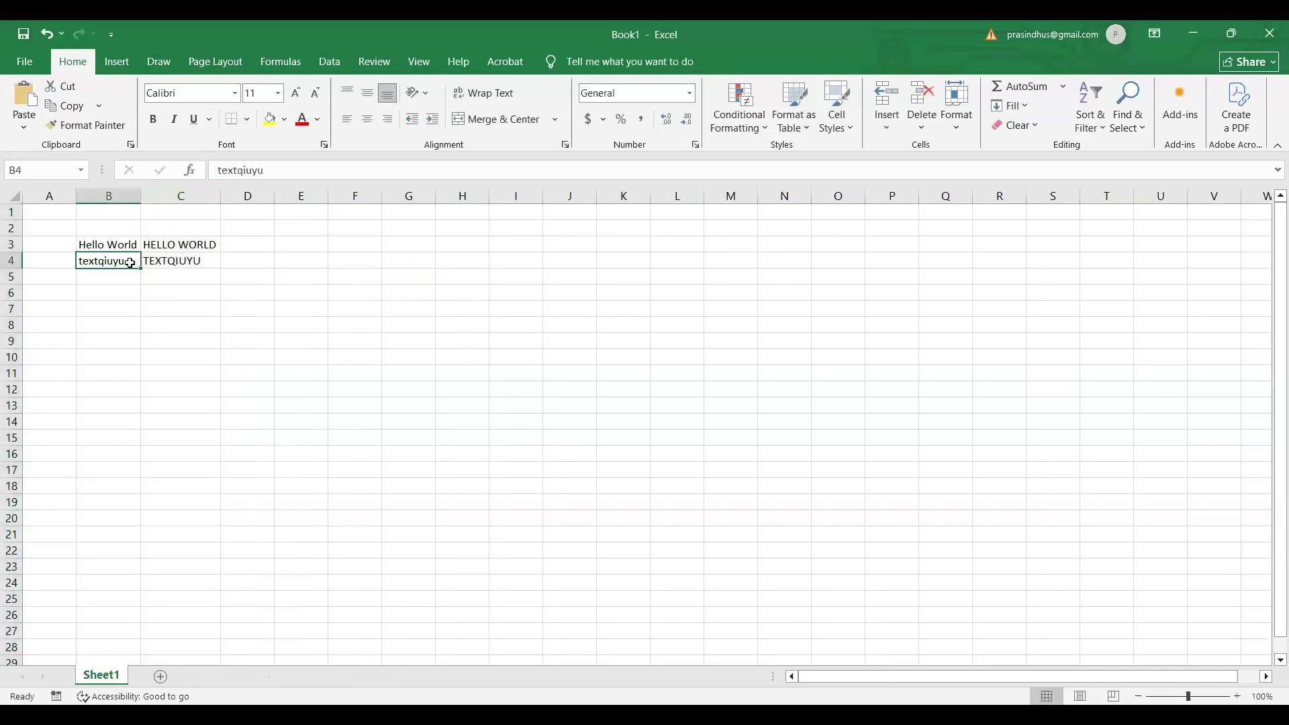
{"action": "left_click_drag", "start_coordinate": [143, 269], "coordinate": [143, 397]}
Replace the text in B5 with "stringone".
{"action": "double_click", "coordinate": [125, 278]}
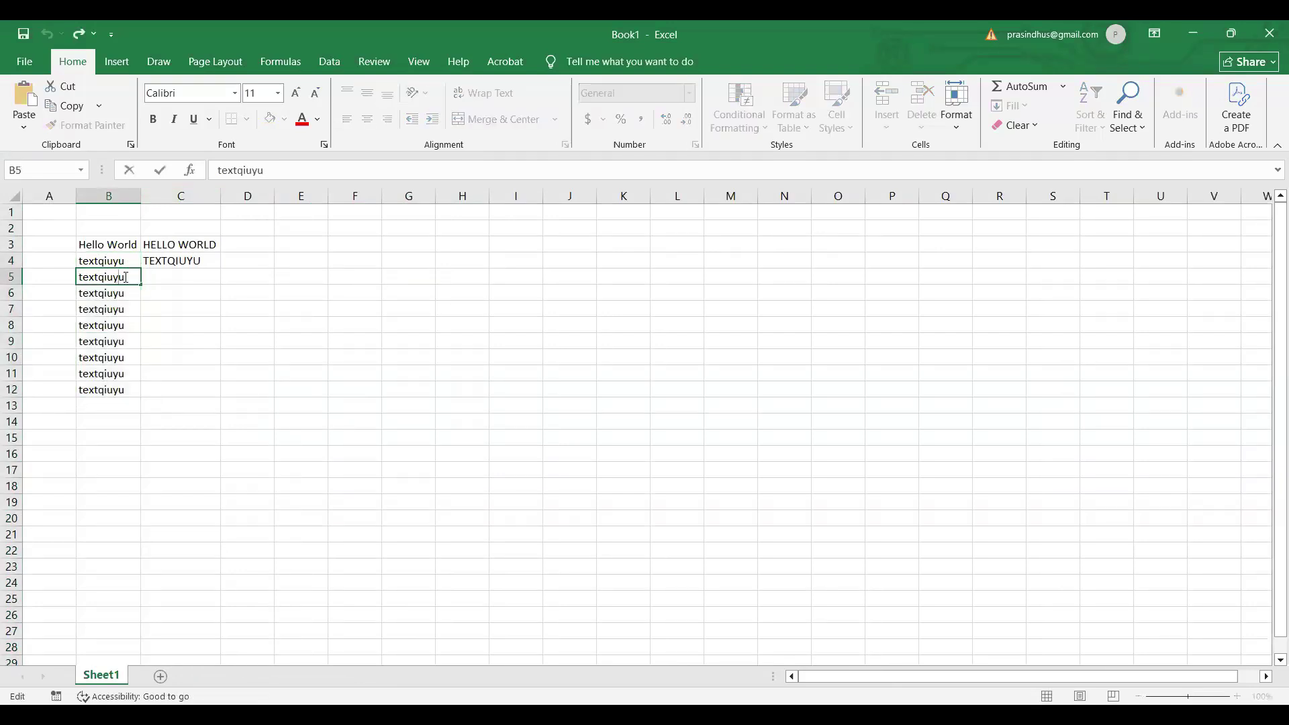
{"action": "key", "text": "BackSpace"}
{"action": "key", "text": "BackSpace"}
{"action": "key", "text": "BackSpace"}
{"action": "key", "text": "BackSpace"}
{"action": "key", "text": "BackSpace"}
{"action": "type", "text": "stringon e"}
{"action": "key", "text": "Return"}
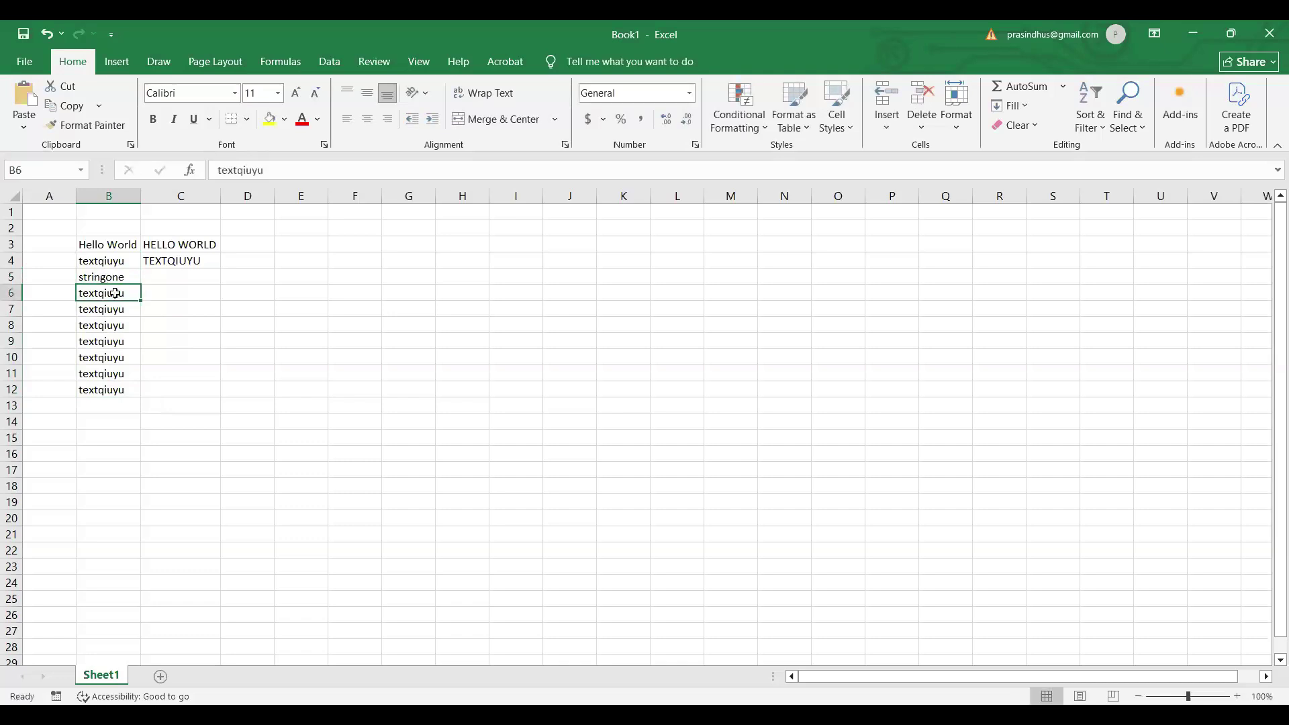
Change B6 to "stringtwo" and fill the alternating stringone/stringtwo pair from B5:B6 down through B12.
{"action": "key", "text": "ctrl+d"}
{"action": "double_click", "coordinate": [114, 294]}
{"action": "left_click_drag", "start_coordinate": [110, 294], "coordinate": [107, 295]}
{"action": "type", "text": "two"}
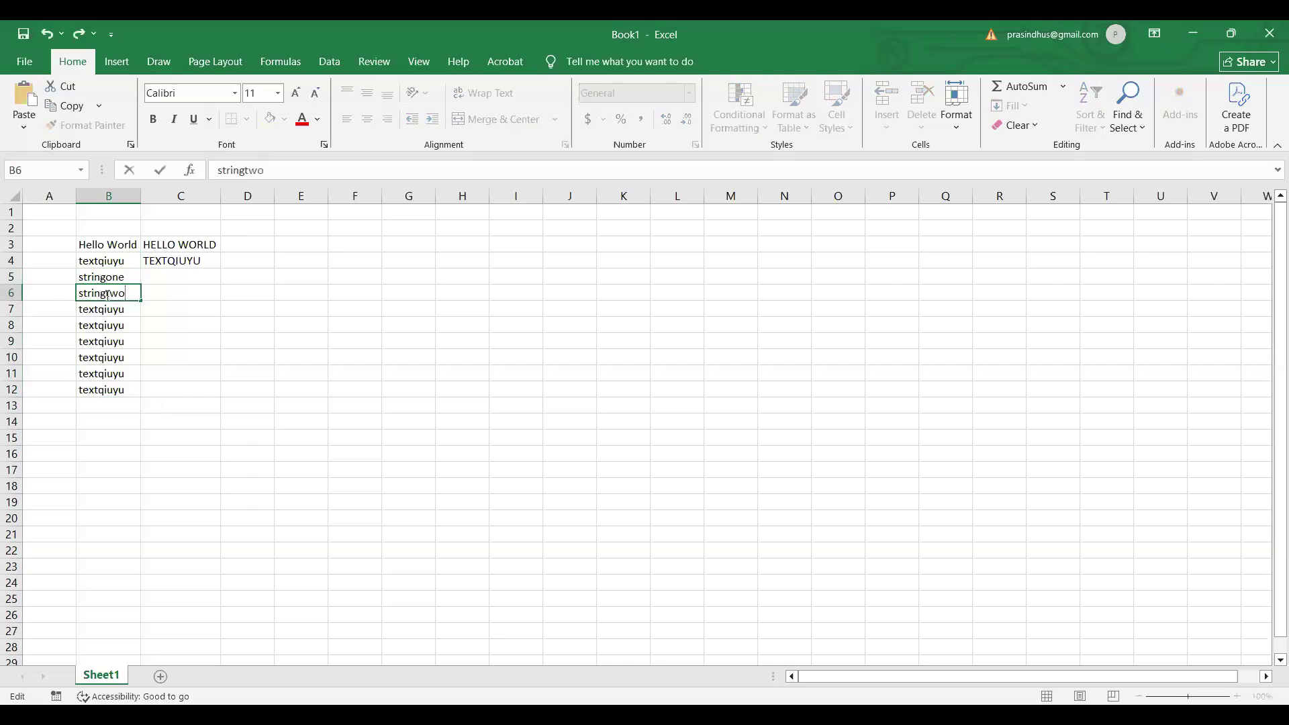
{"action": "left_click", "coordinate": [111, 344]}
{"action": "left_click_drag", "start_coordinate": [127, 277], "coordinate": [129, 397]}
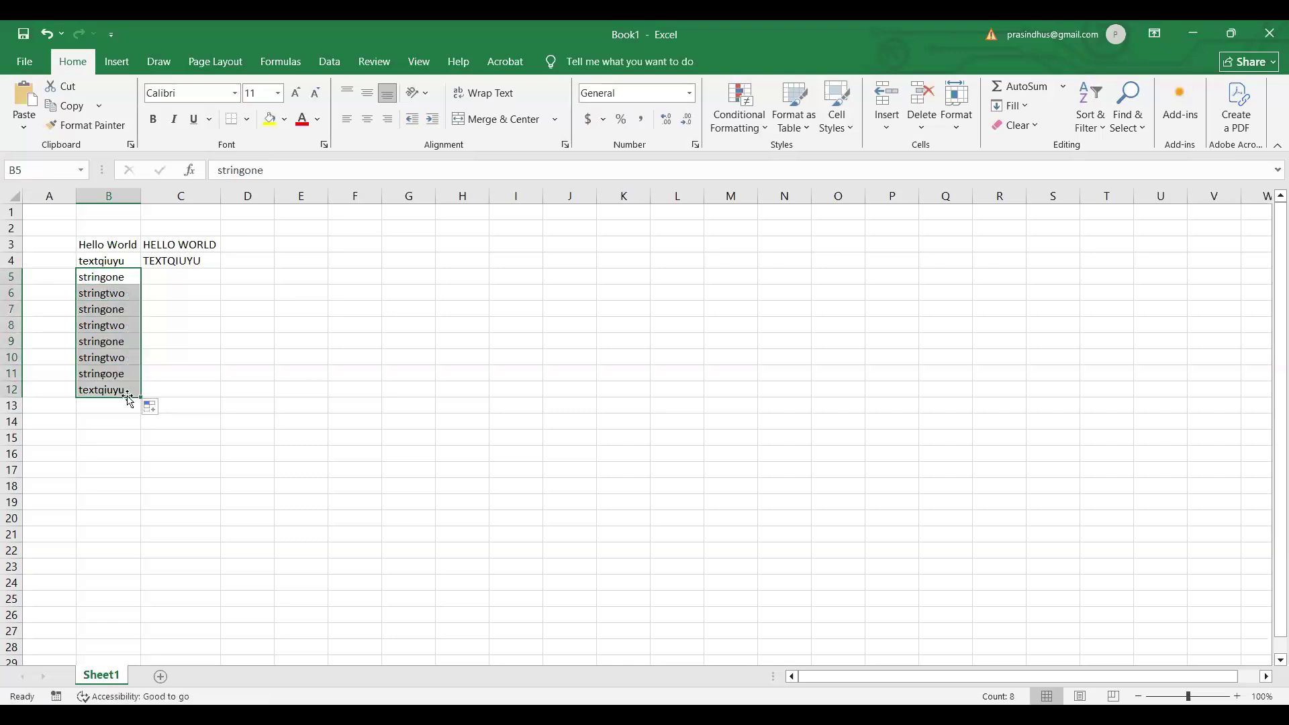
Fill the UPPER formula from C4 down through C12.
{"action": "left_click", "coordinate": [201, 263]}
{"action": "left_click_drag", "start_coordinate": [221, 268], "coordinate": [211, 412]}
{"action": "left_click_drag", "start_coordinate": [211, 408], "coordinate": [210, 395]}
Add the column headers "upper" in C2 and "Lower" in D2.
{"action": "left_click", "coordinate": [180, 227]}
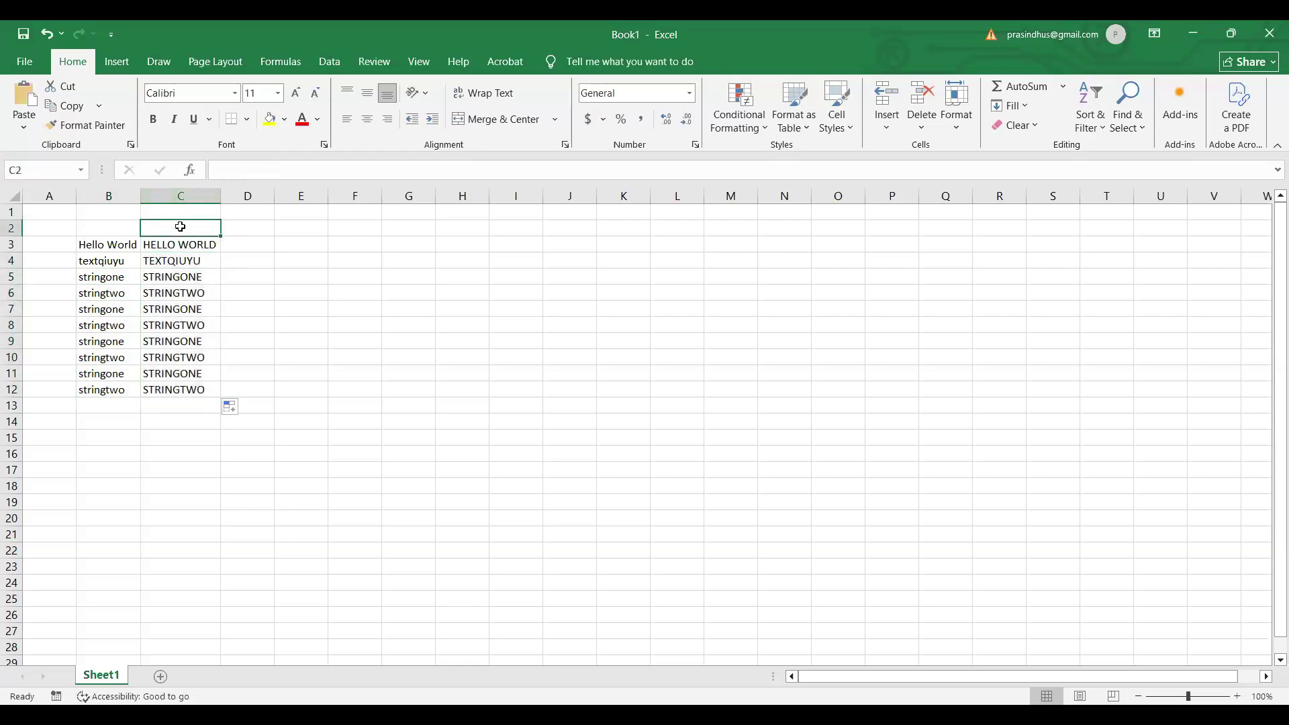
{"action": "type", "text": "upper"}
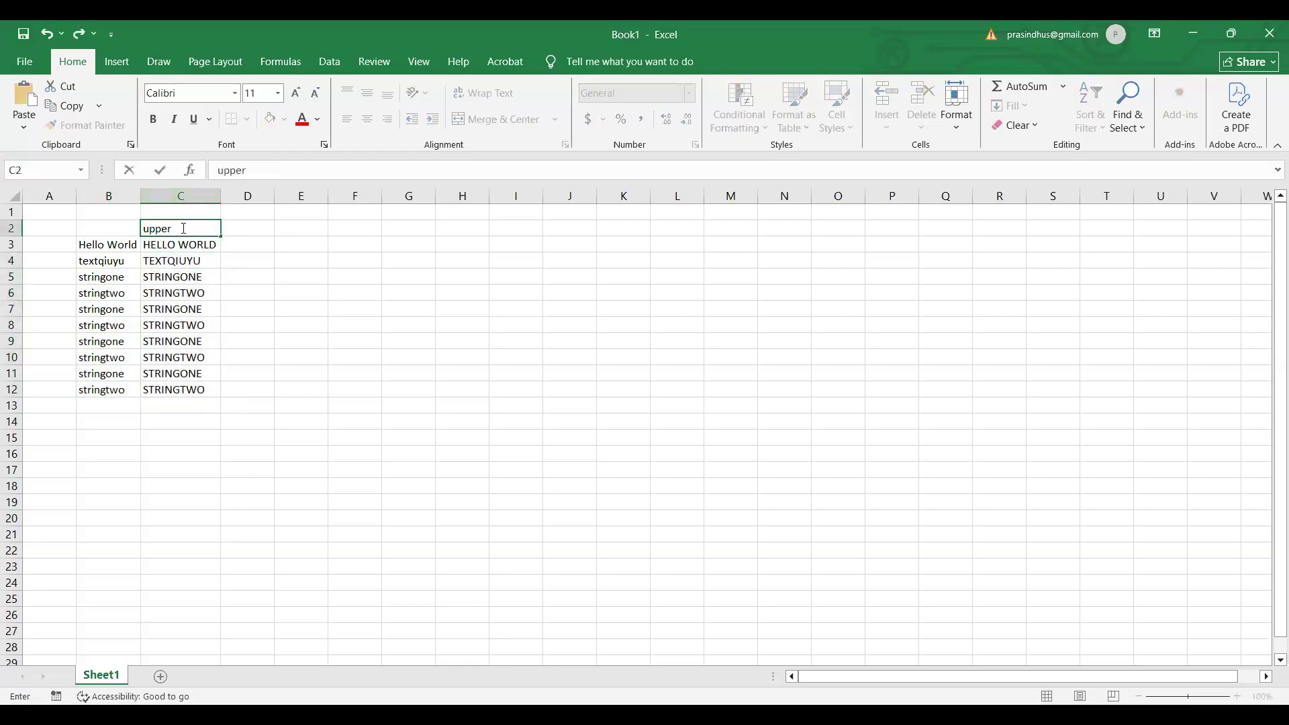
{"action": "left_click", "coordinate": [248, 247]}
{"action": "left_click", "coordinate": [207, 216]}
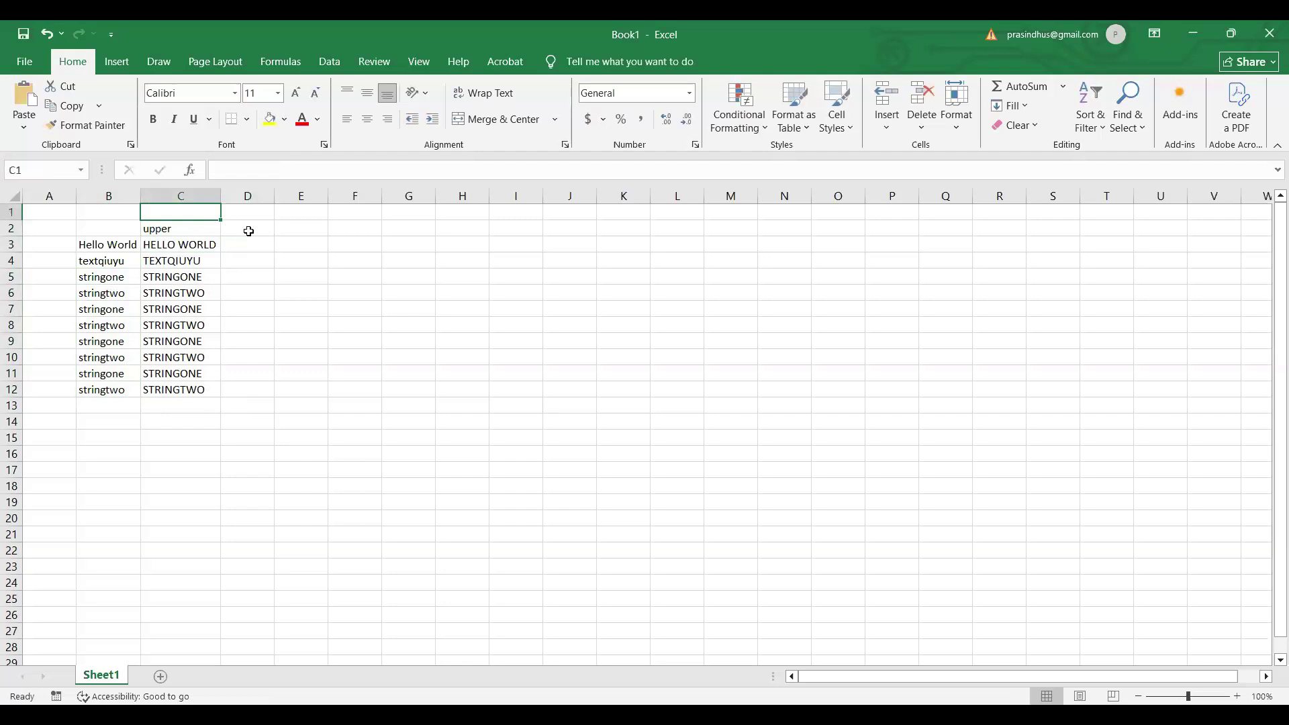
{"action": "left_click", "coordinate": [248, 229]}
{"action": "type", "text": "Lower"}
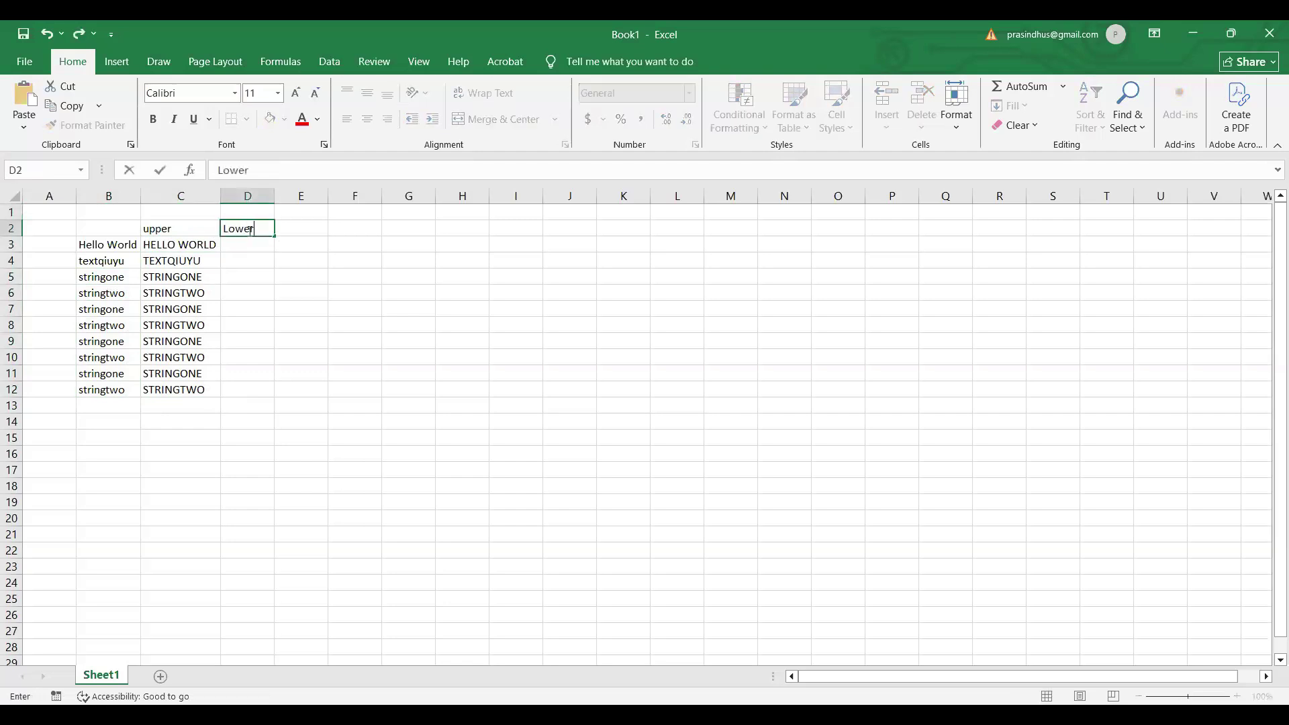
{"action": "left_click", "coordinate": [247, 262]}
Format the headers in C2:D2 with yellow fill and bold text.
{"action": "left_click_drag", "start_coordinate": [200, 229], "coordinate": [251, 231]}
{"action": "left_click", "coordinate": [269, 119]}
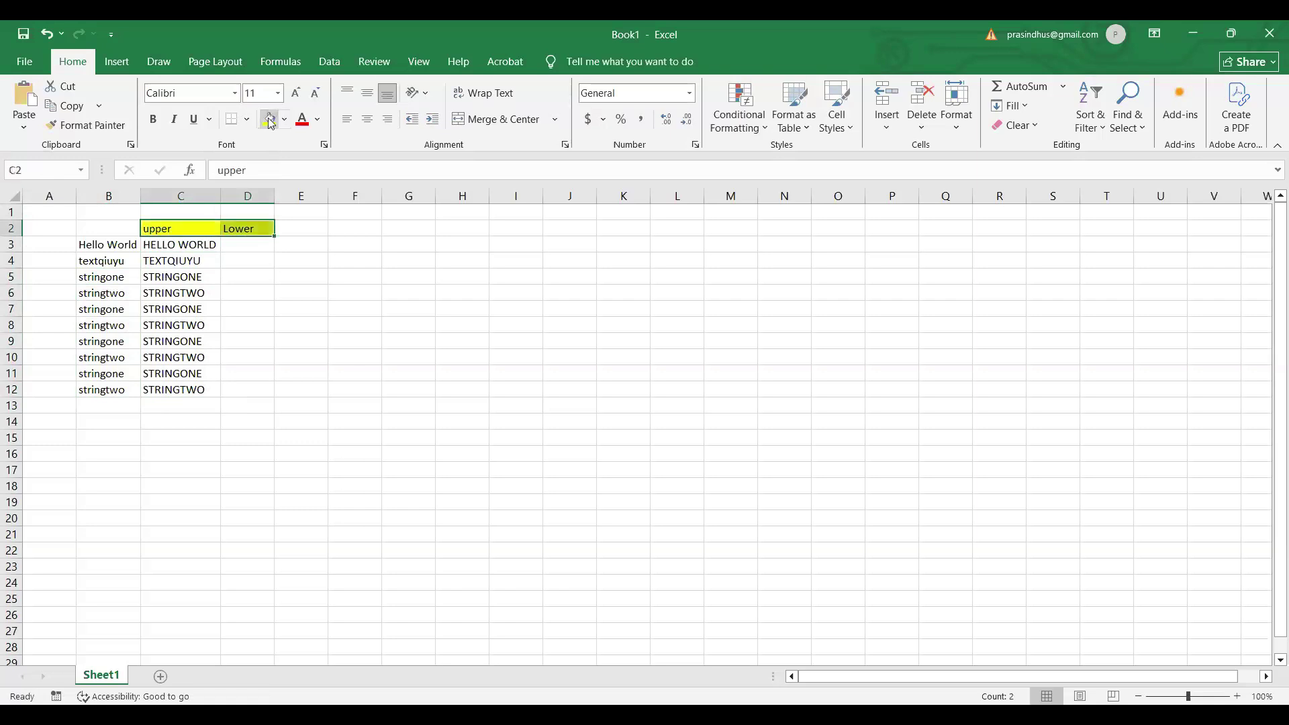
{"action": "left_click", "coordinate": [153, 119]}
Enter the formula =LOWER(B3) in D3 and compare it with the UPPER formula in C3.
{"action": "left_click", "coordinate": [236, 245]}
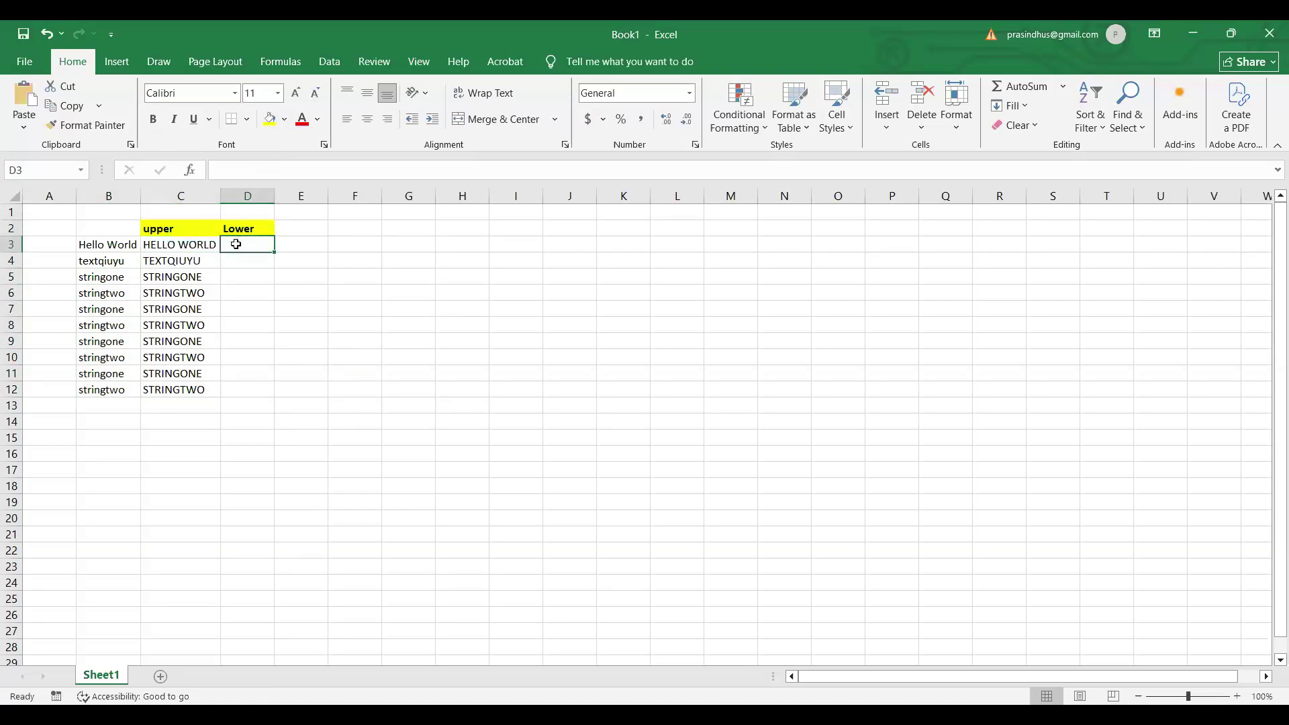
{"action": "type", "text": "=LO"}
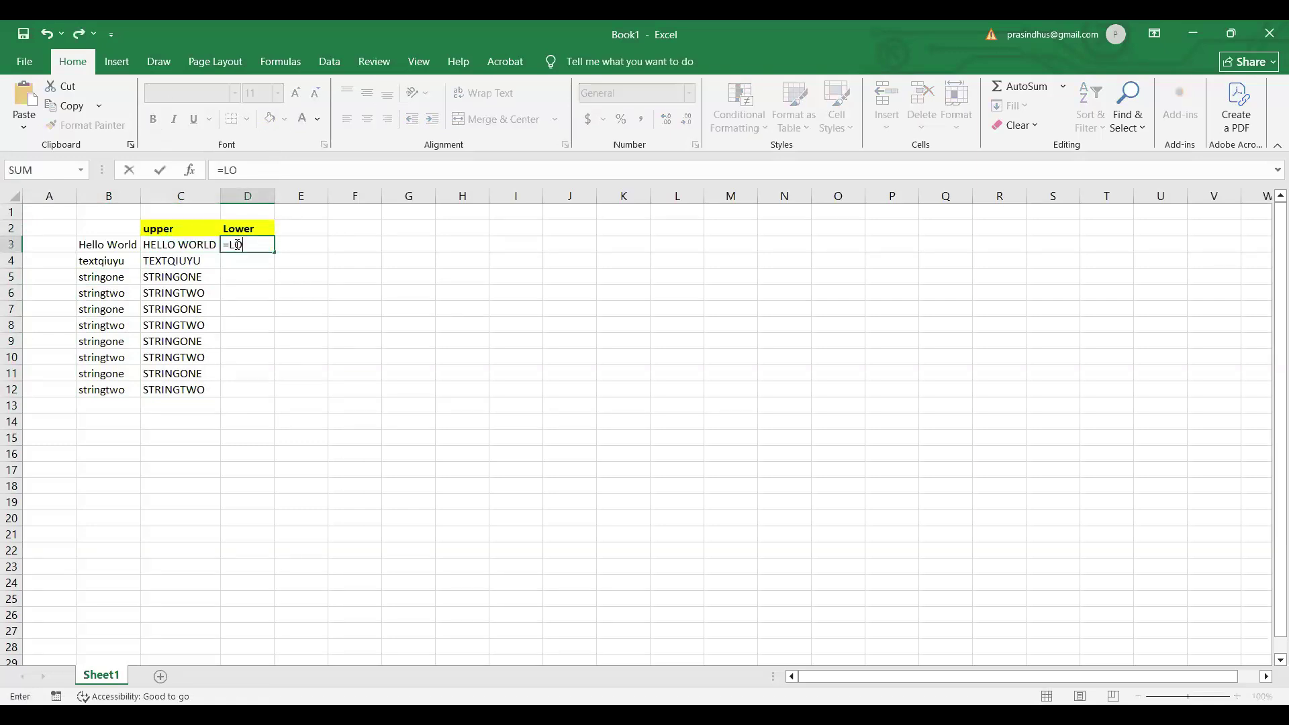
{"action": "type", "text": "WER(B3"}
{"action": "left_click", "coordinate": [100, 246]}
{"action": "type", "text": ")"}
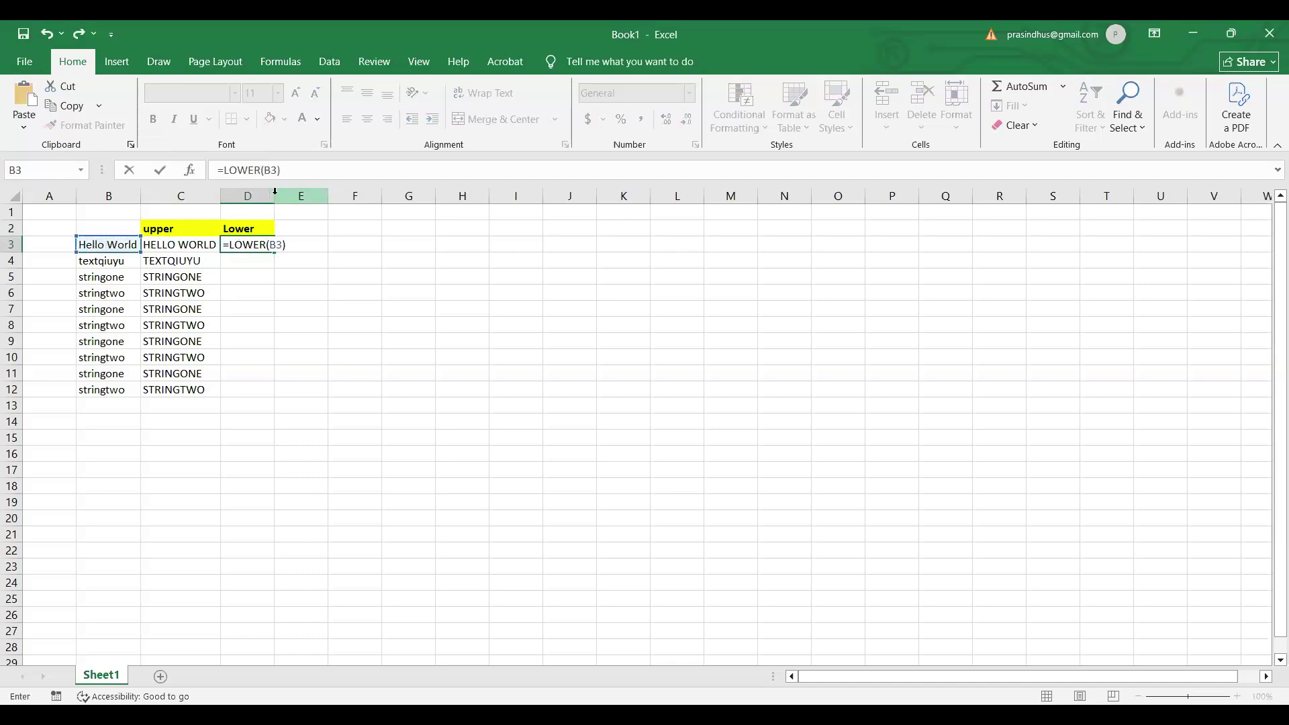
{"action": "left_click", "coordinate": [190, 247]}
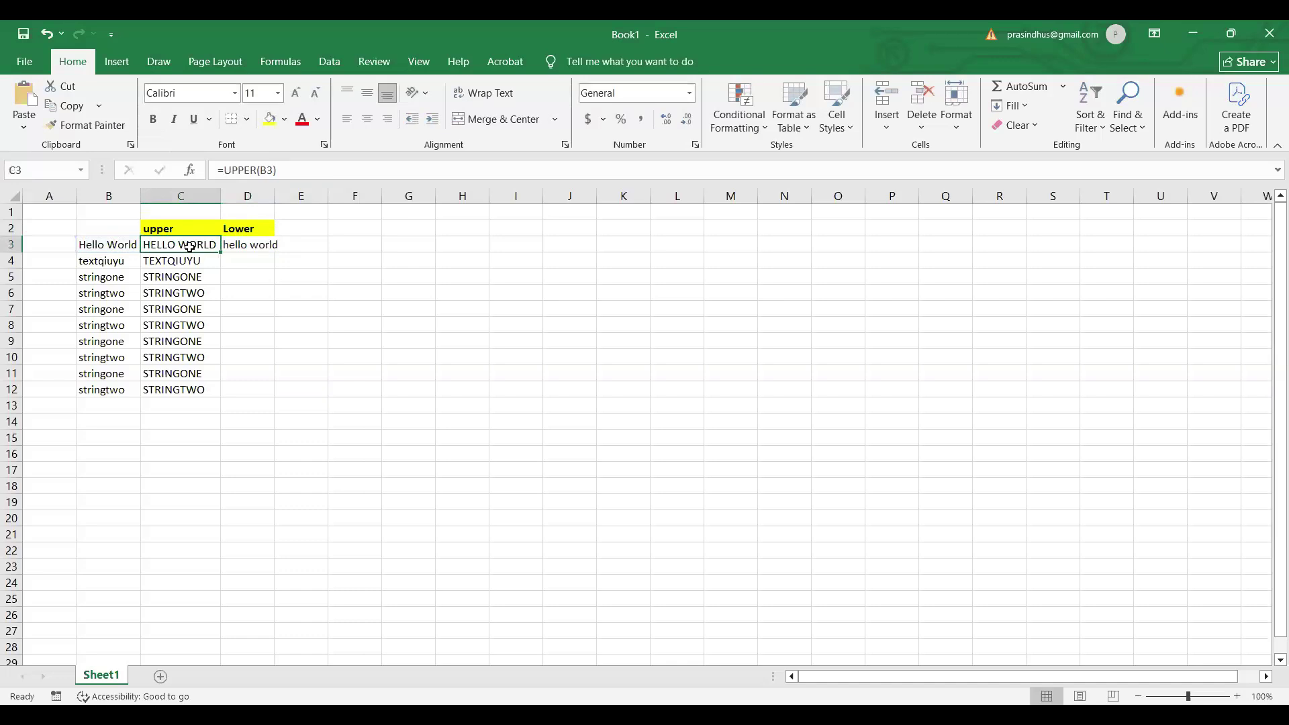
{"action": "left_click", "coordinate": [236, 246]}
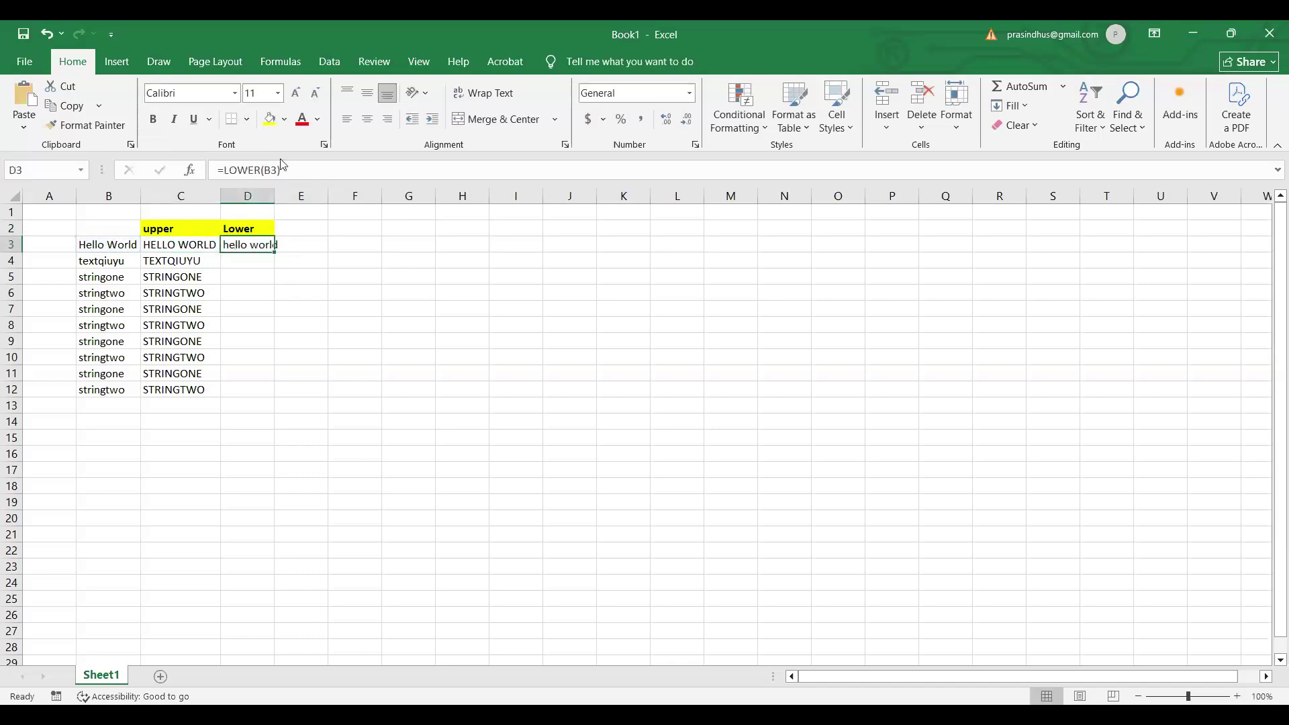
Try changing the formula in C3 to =UPPER(C3).
{"action": "left_click", "coordinate": [193, 245]}
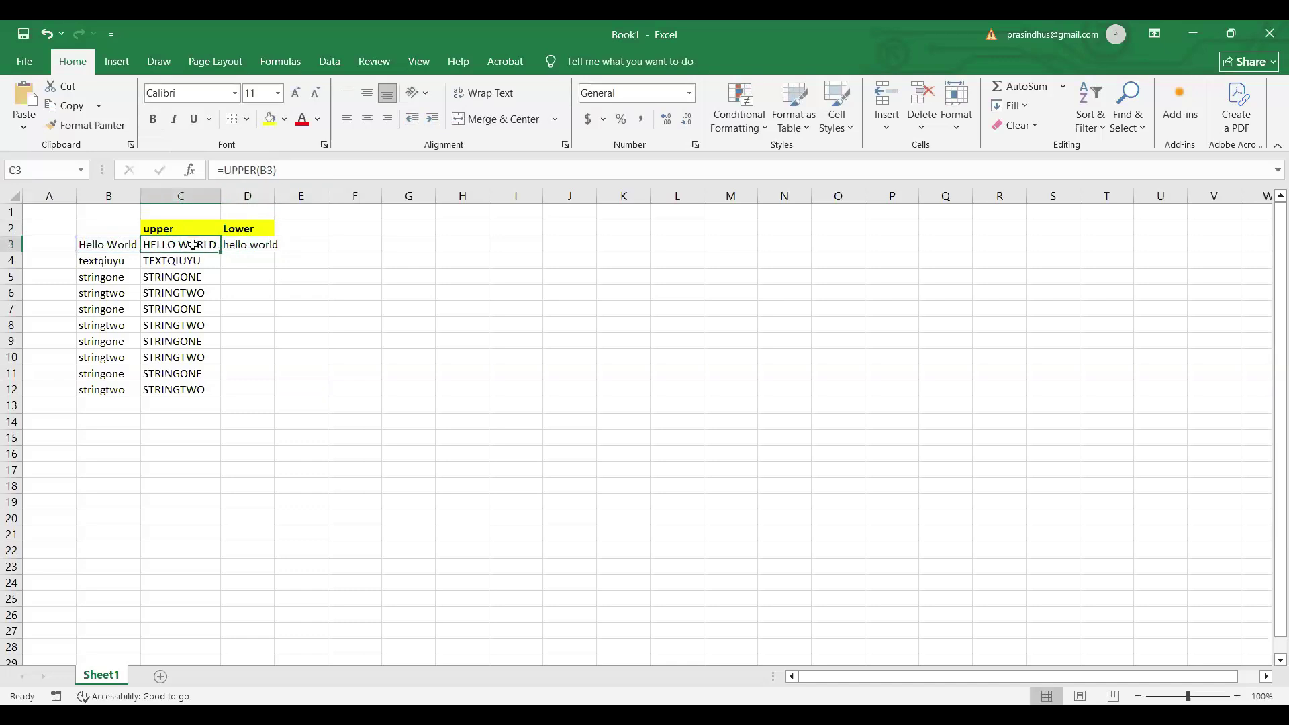
{"action": "left_click", "coordinate": [267, 170]}
{"action": "key", "text": "BackSpace"}
{"action": "type", "text": "C"}
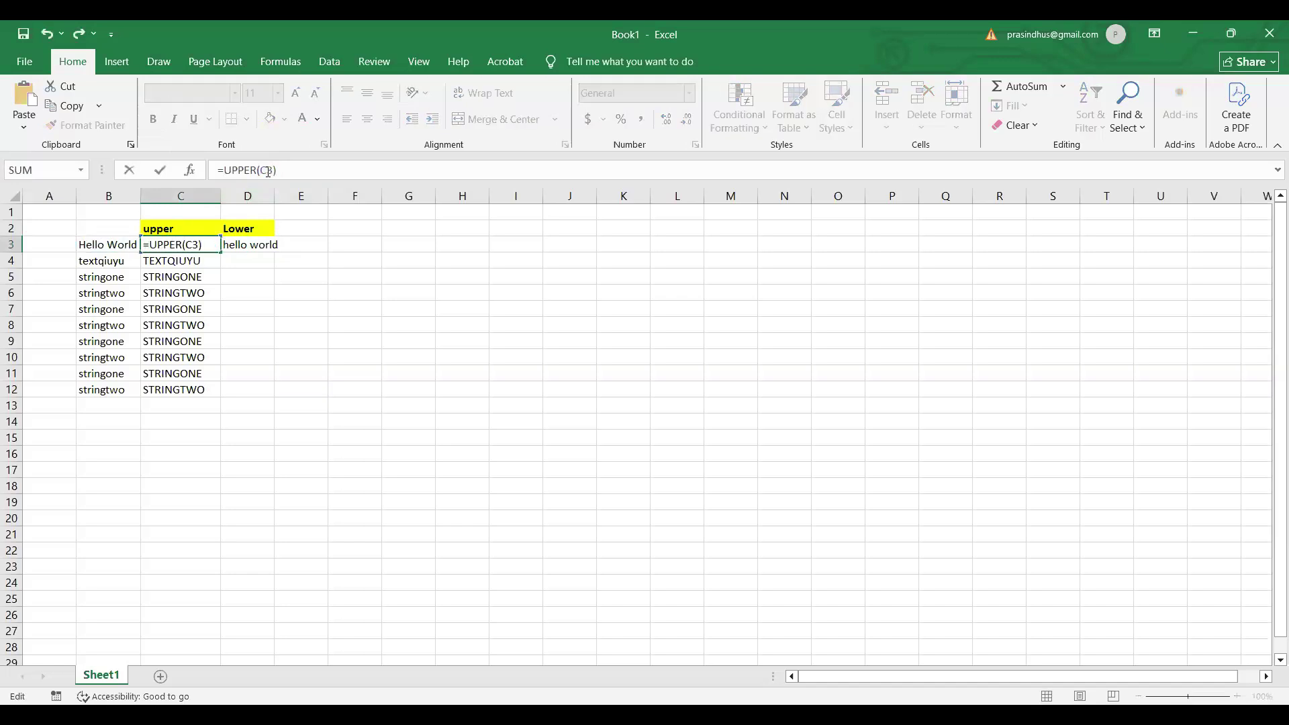
{"action": "left_click", "coordinate": [238, 252]}
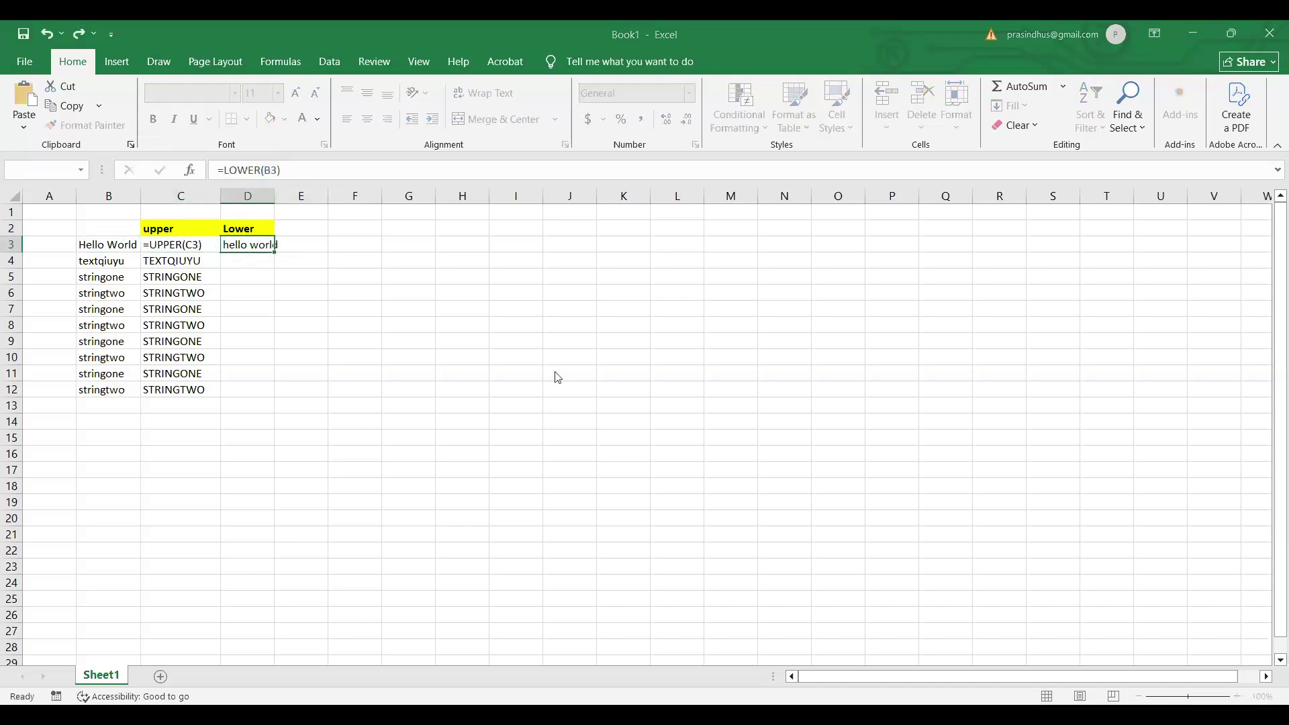
Edit the LOWER formula in D3 so that it refers to C3.
{"action": "left_click", "coordinate": [274, 170]}
{"action": "key", "text": "BackSpace"}
{"action": "type", "text": "c"}
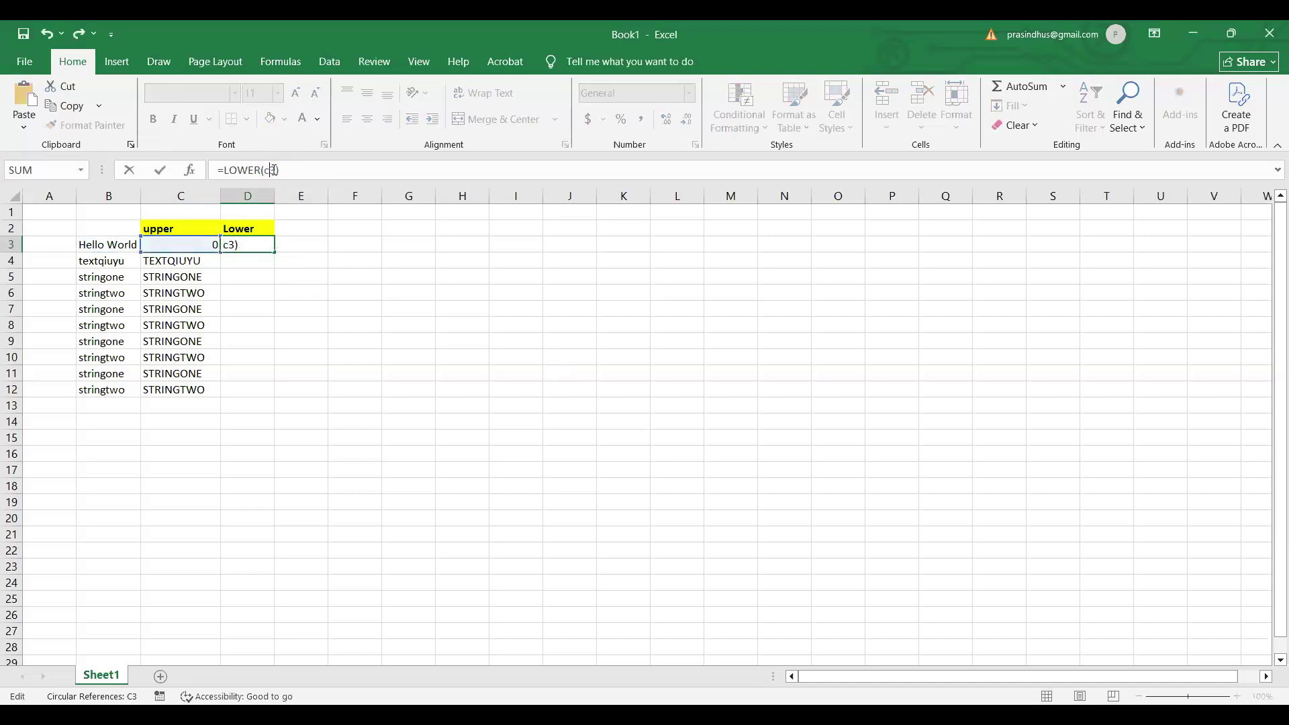
{"action": "key", "text": "Return"}
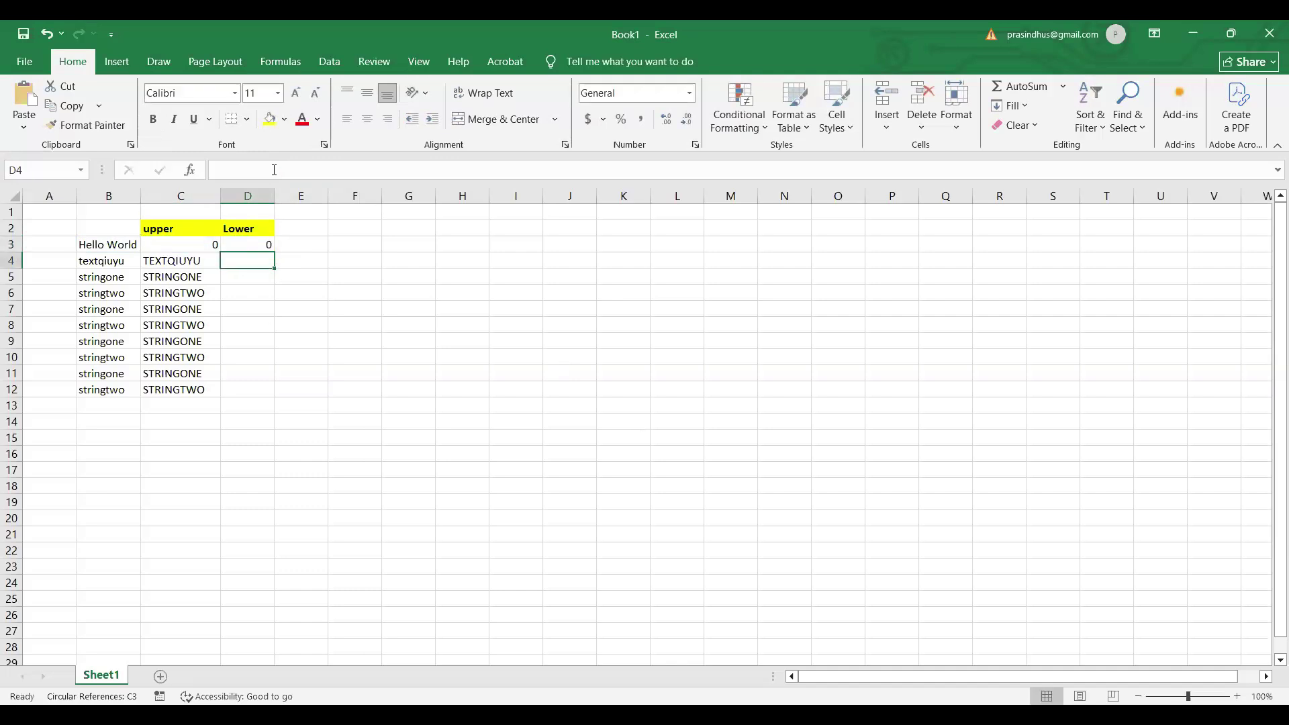
Re-enter the formula in D3 from scratch as =Lower(C3).
{"action": "left_click", "coordinate": [261, 244]}
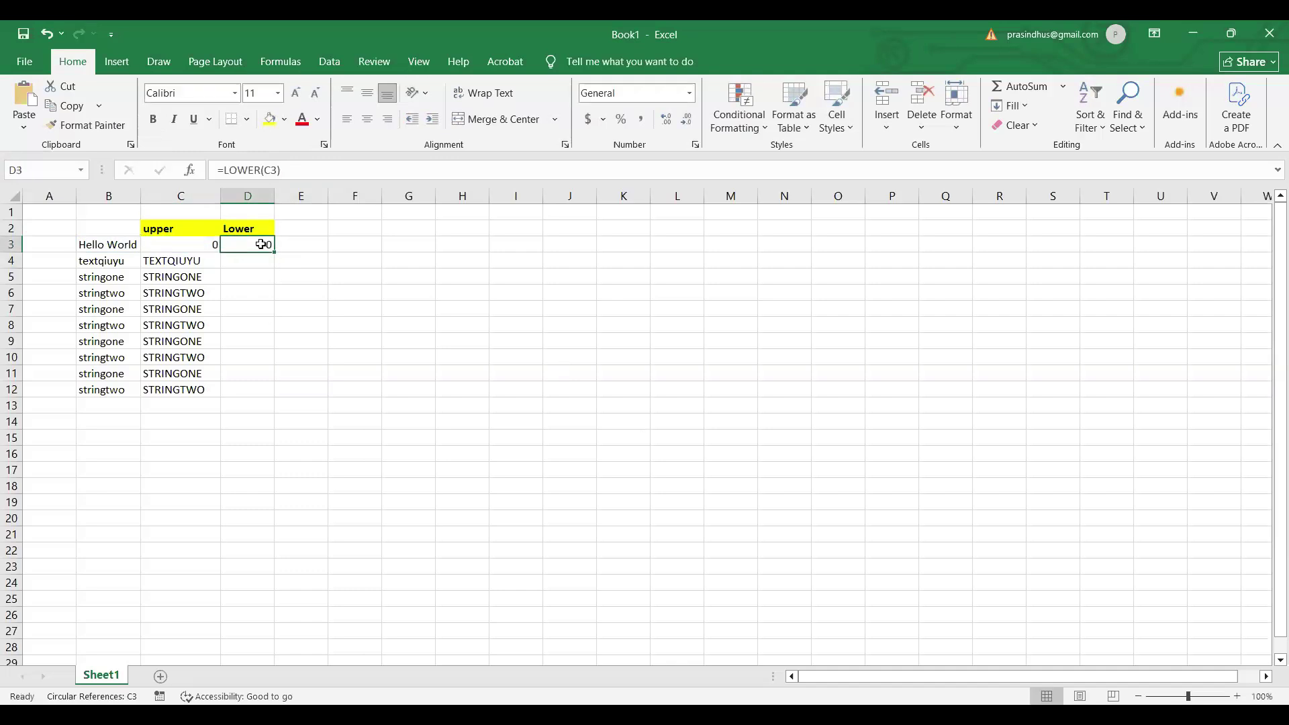
{"action": "type", "text": "="}
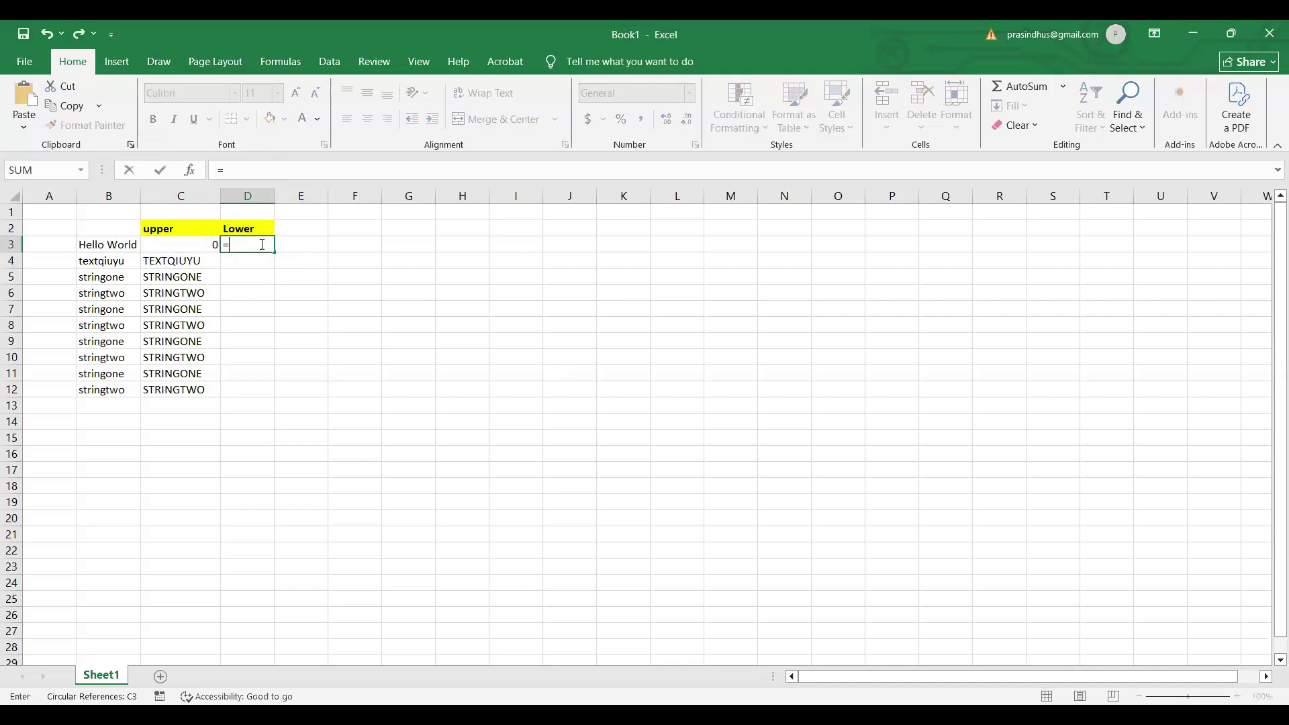
{"action": "type", "text": "Lower("}
{"action": "left_click", "coordinate": [191, 248]}
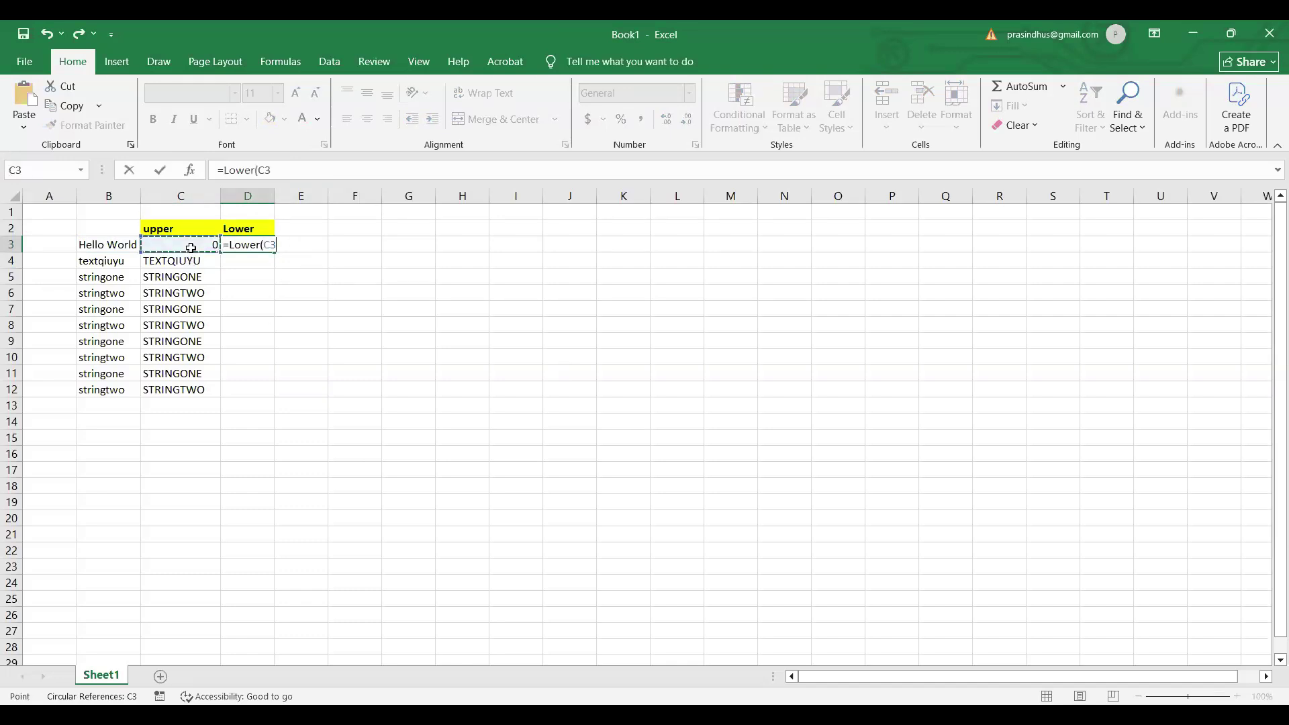
{"action": "type", "text": ")"}
{"action": "key", "text": "Return"}
Correct the formula in C3 to =UPPER(B3).
{"action": "left_click", "coordinate": [195, 246]}
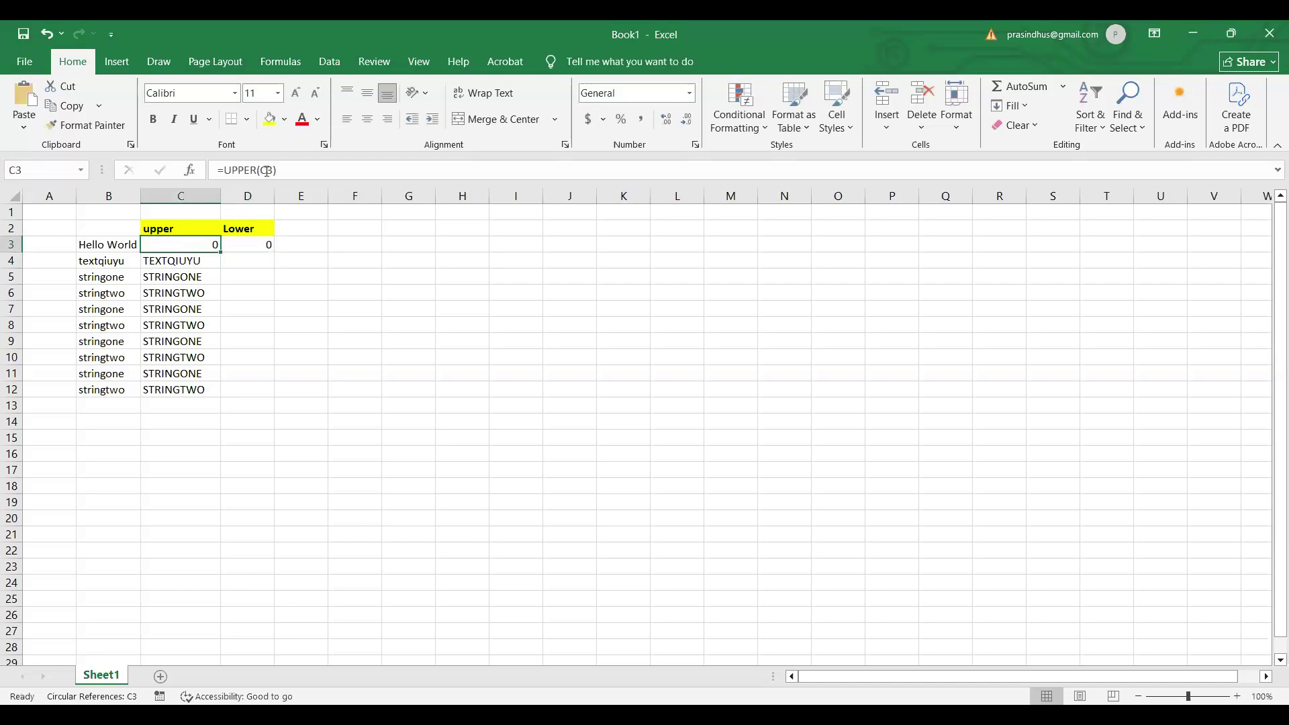
{"action": "left_click", "coordinate": [267, 170]}
{"action": "key", "text": "Delete"}
{"action": "type", "text": "B"}
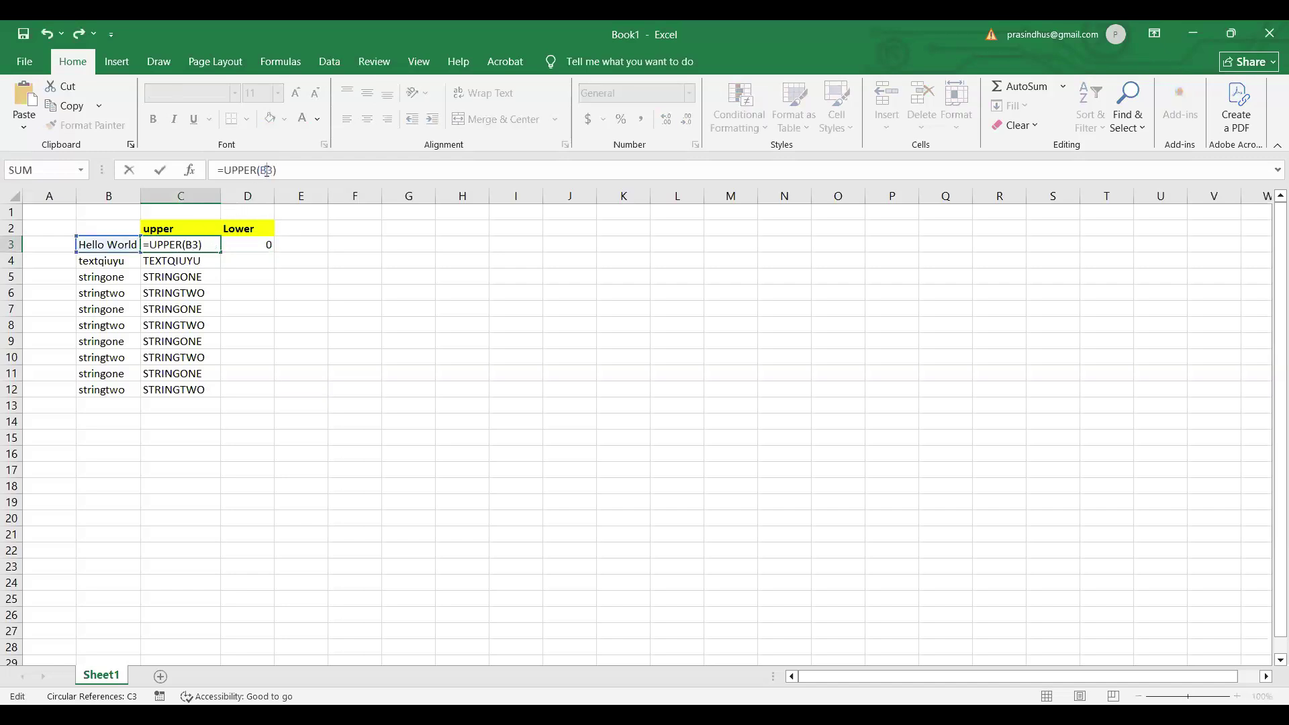
{"action": "key", "text": "Return"}
Fill the LOWER formula from D3 down through D12.
{"action": "left_click", "coordinate": [268, 246]}
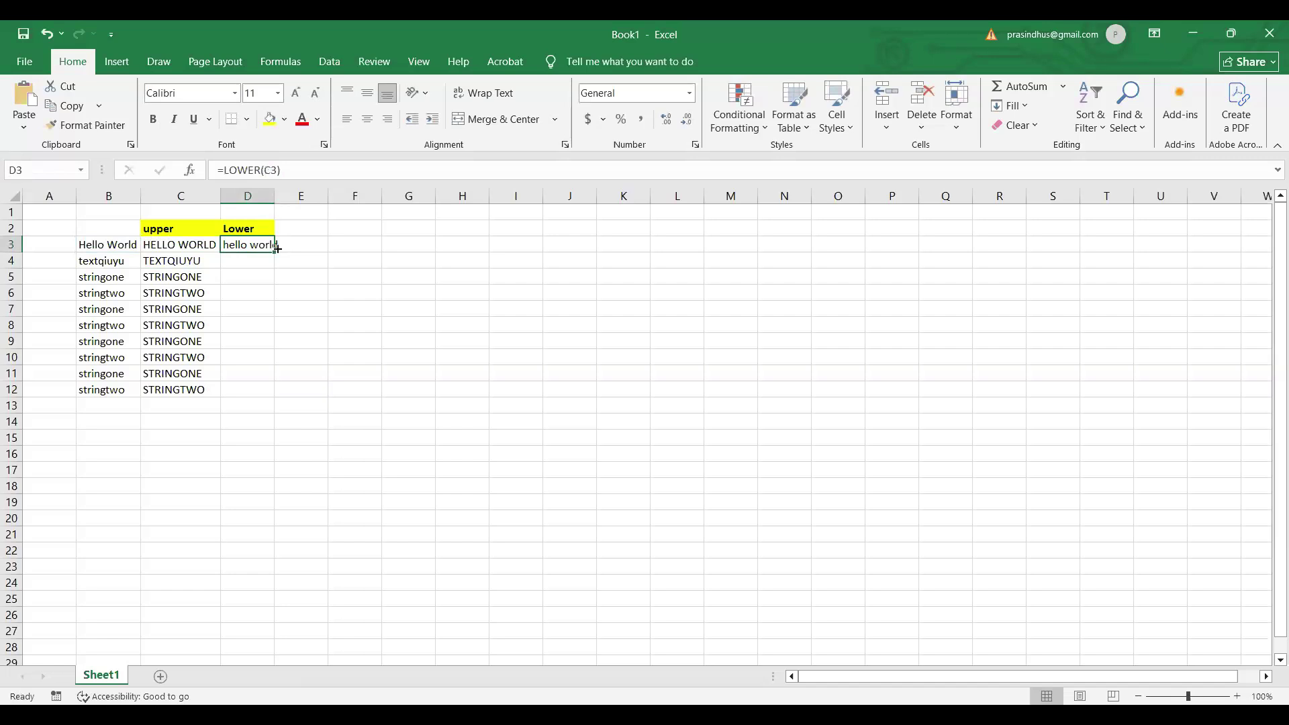
{"action": "left_click_drag", "start_coordinate": [273, 253], "coordinate": [268, 399]}
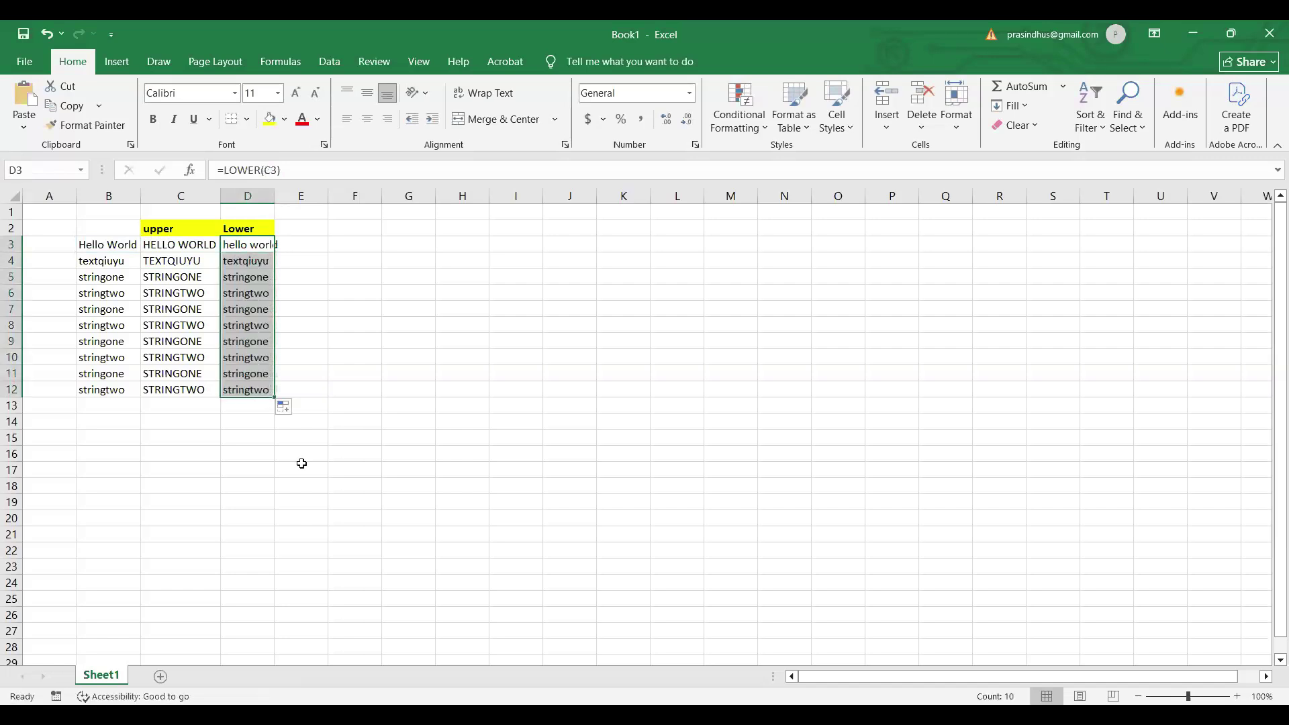
{"action": "left_click", "coordinate": [314, 452]}
Widen columns D and C so their texts fit with some spare room.
{"action": "double_click", "coordinate": [274, 196]}
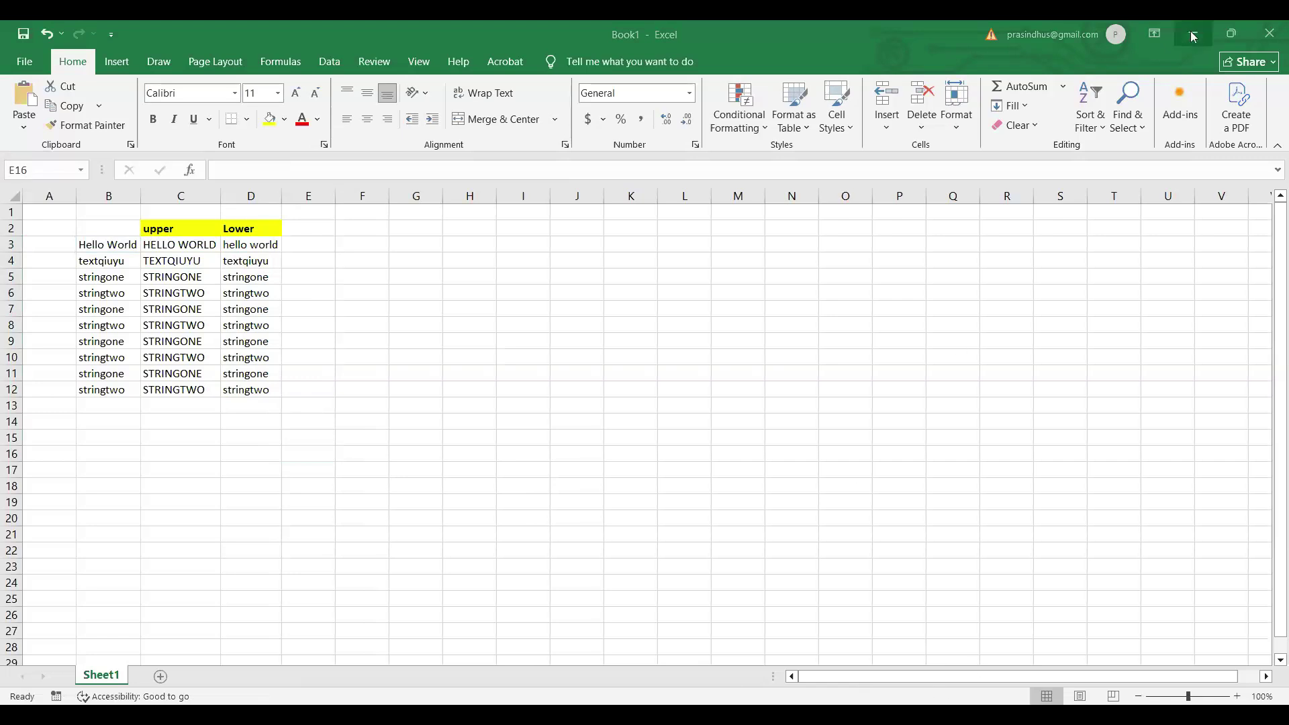
{"action": "left_click", "coordinate": [215, 420]}
{"action": "left_click_drag", "start_coordinate": [283, 206], "coordinate": [308, 206]}
{"action": "left_click_drag", "start_coordinate": [221, 194], "coordinate": [232, 194]}
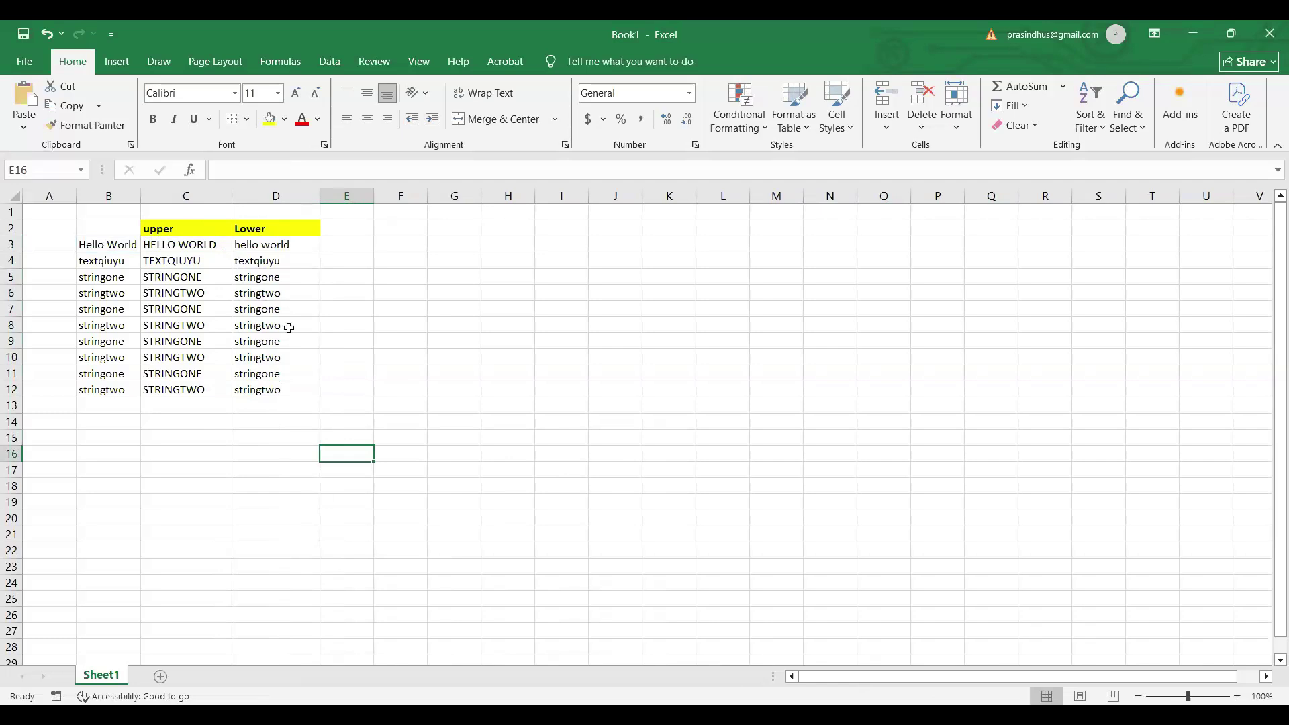
{"action": "left_click", "coordinate": [352, 229]}
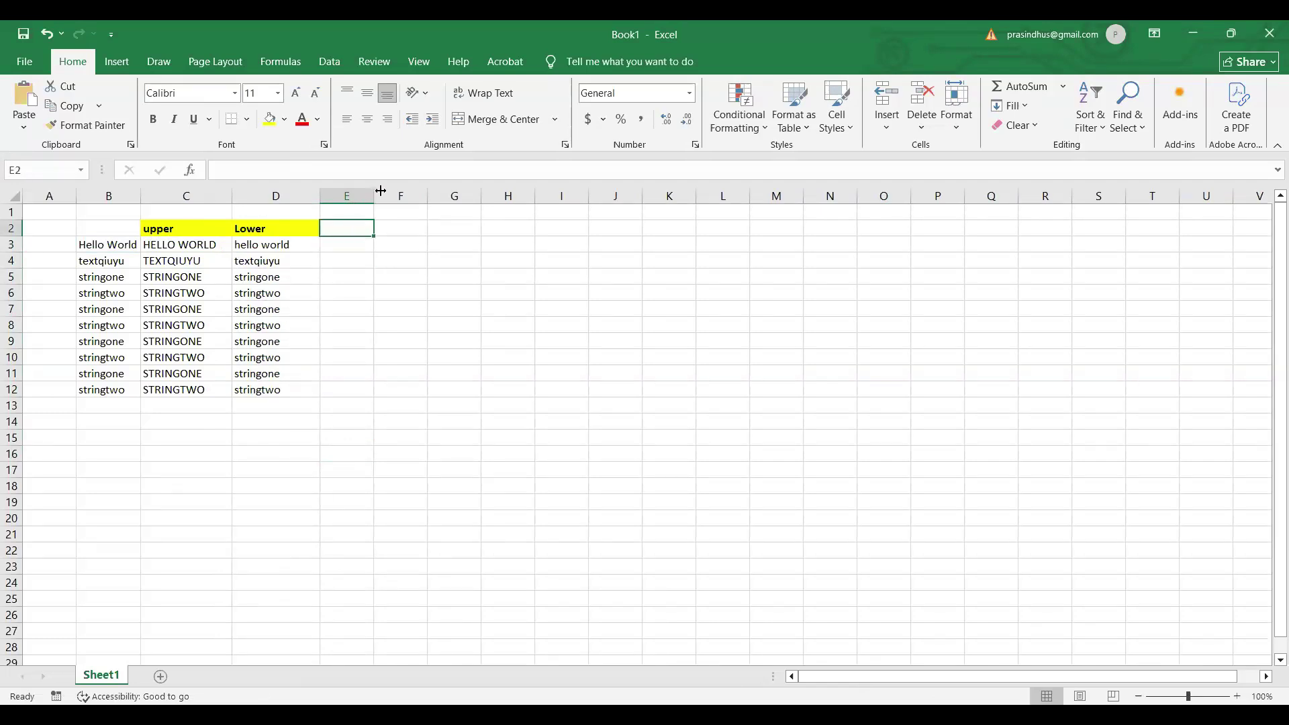
Number the two example columns by entering 1 in C1 and 2 in D1.
{"action": "left_click", "coordinate": [199, 213]}
{"action": "type", "text": "1"}
{"action": "left_click", "coordinate": [284, 212]}
{"action": "type", "text": "2"}
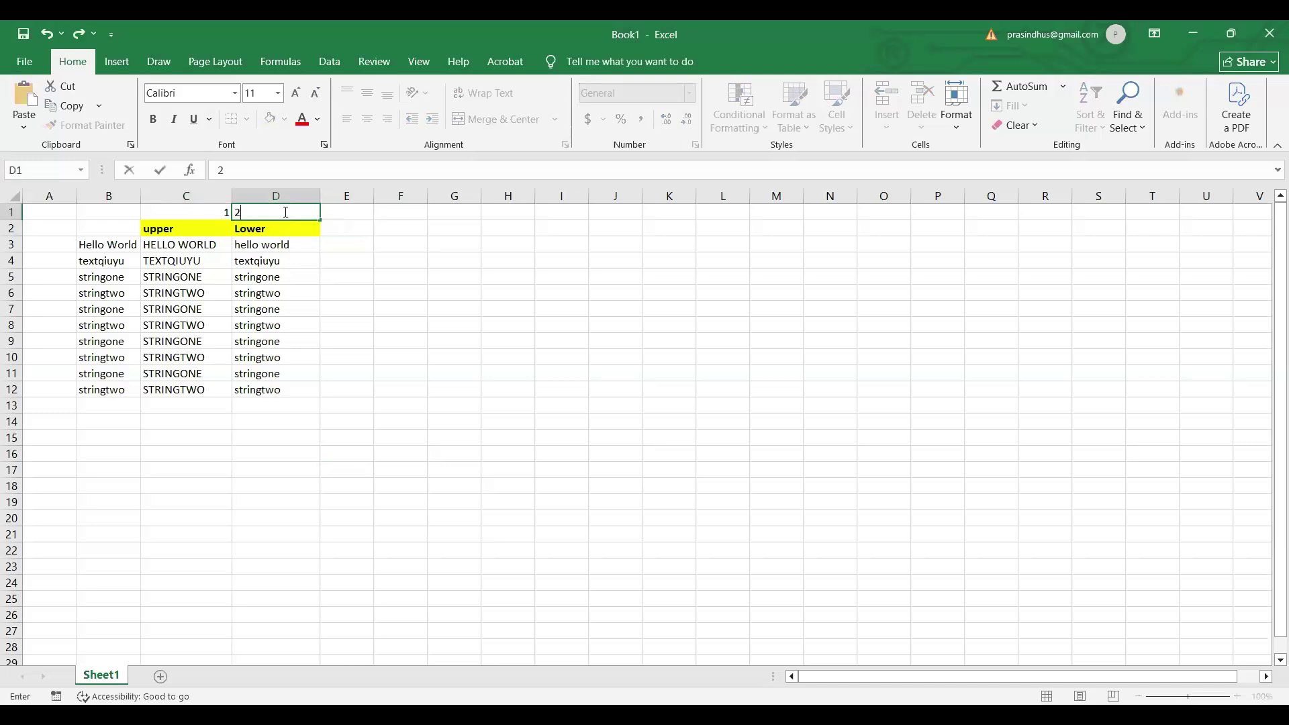
{"action": "left_click", "coordinate": [280, 341]}
Center the contents of C1:H1 horizontally.
{"action": "left_click_drag", "start_coordinate": [201, 212], "coordinate": [492, 197]}
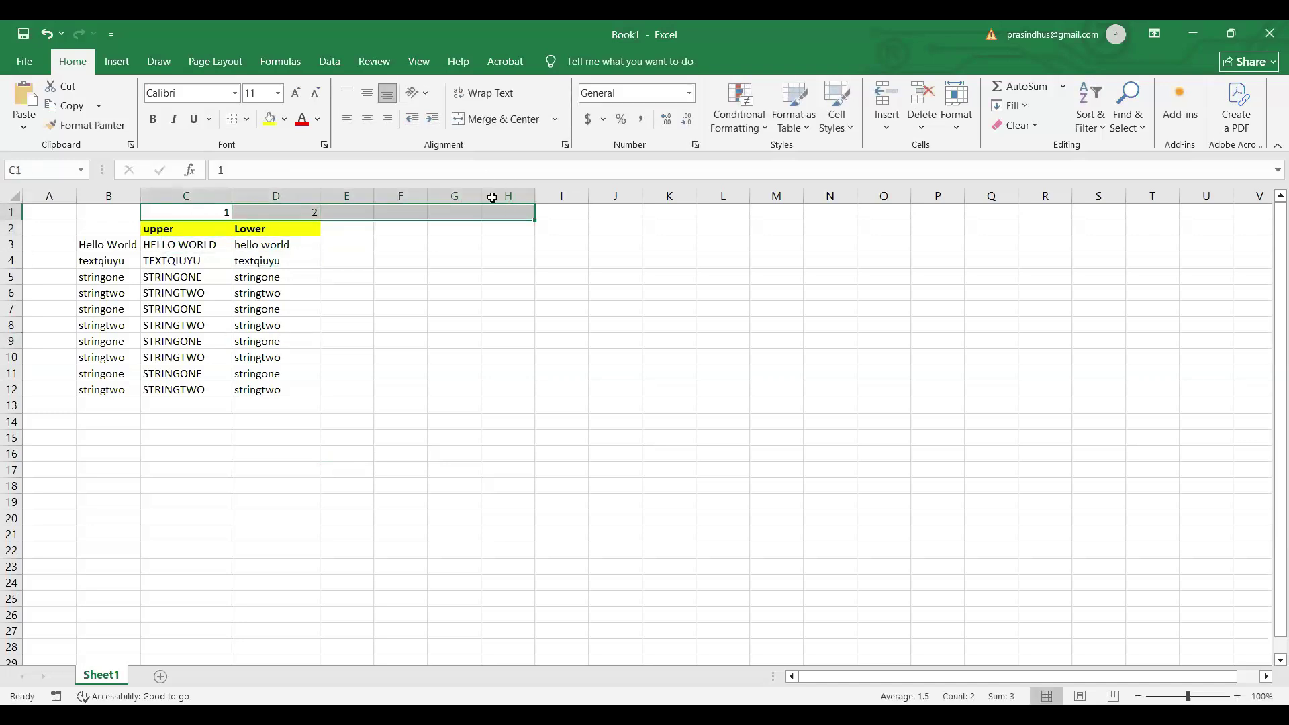
{"action": "left_click", "coordinate": [367, 119]}
{"action": "left_click", "coordinate": [338, 271]}
{"action": "left_click", "coordinate": [339, 212]}
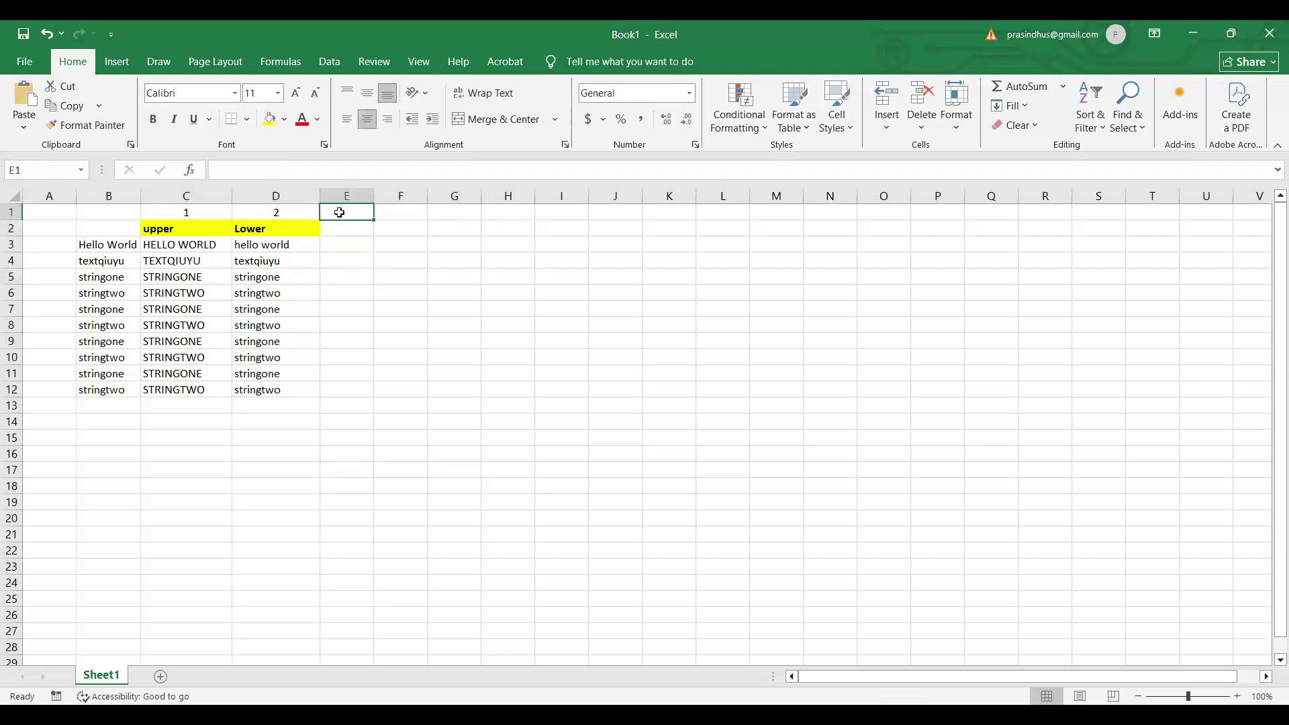
Number the next two columns by entering 3 in E1 and 4 in F1, and widen columns E and F.
{"action": "type", "text": "3"}
{"action": "left_click", "coordinate": [411, 213]}
{"action": "double_click", "coordinate": [410, 214]}
{"action": "type", "text": "4"}
{"action": "left_click", "coordinate": [409, 243]}
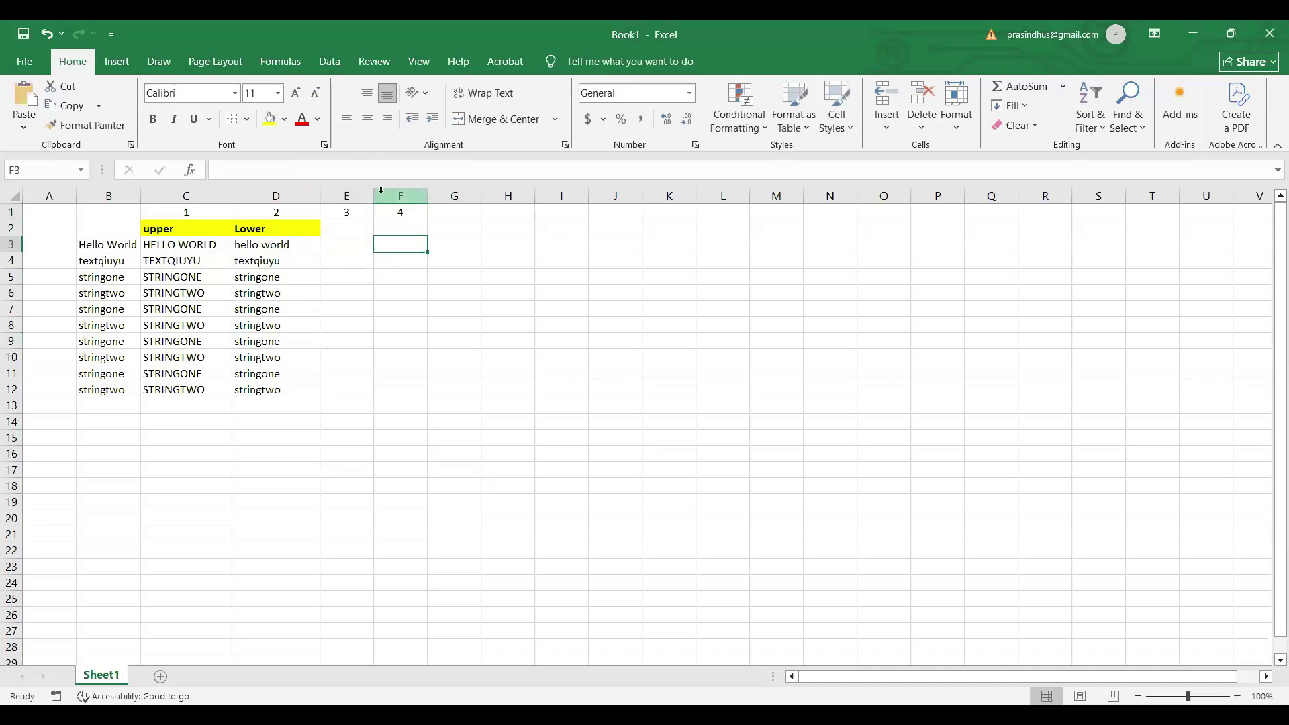
{"action": "left_click_drag", "start_coordinate": [370, 191], "coordinate": [561, 196]}
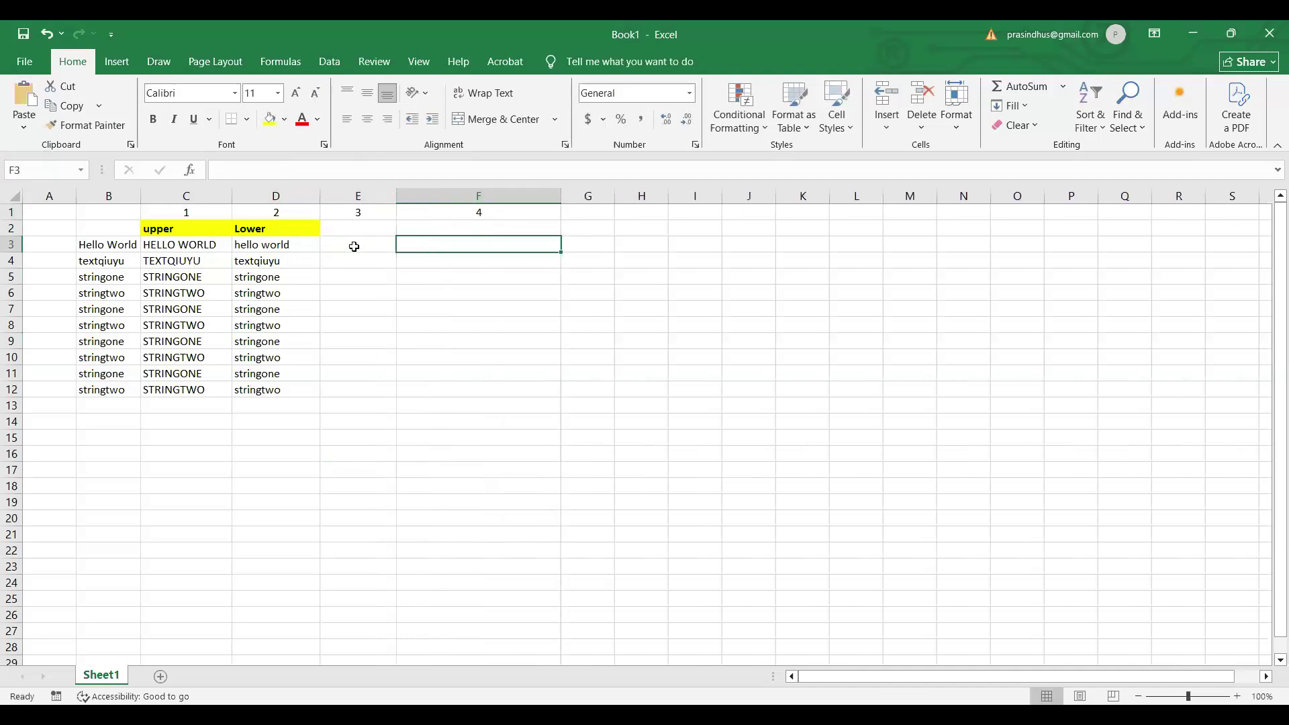
{"action": "left_click", "coordinate": [352, 245]}
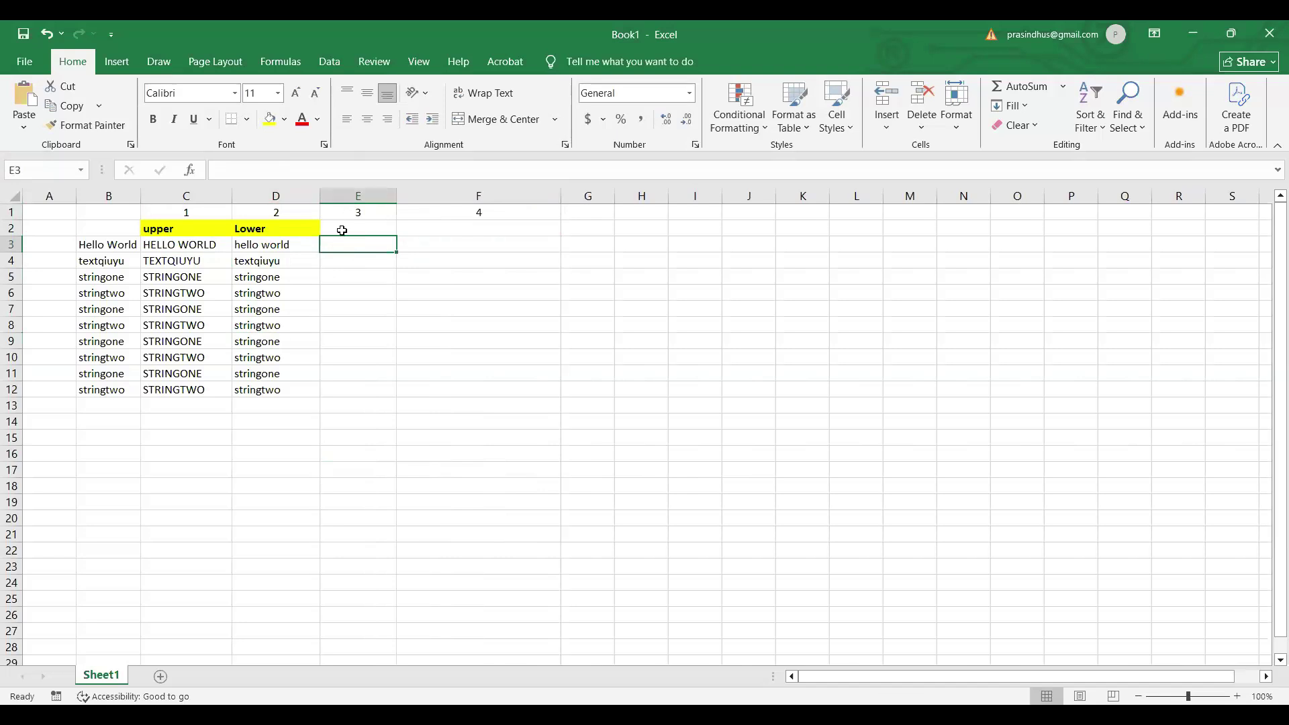
Enter the heading SNO in B2 above the sample text.
{"action": "left_click", "coordinate": [107, 225]}
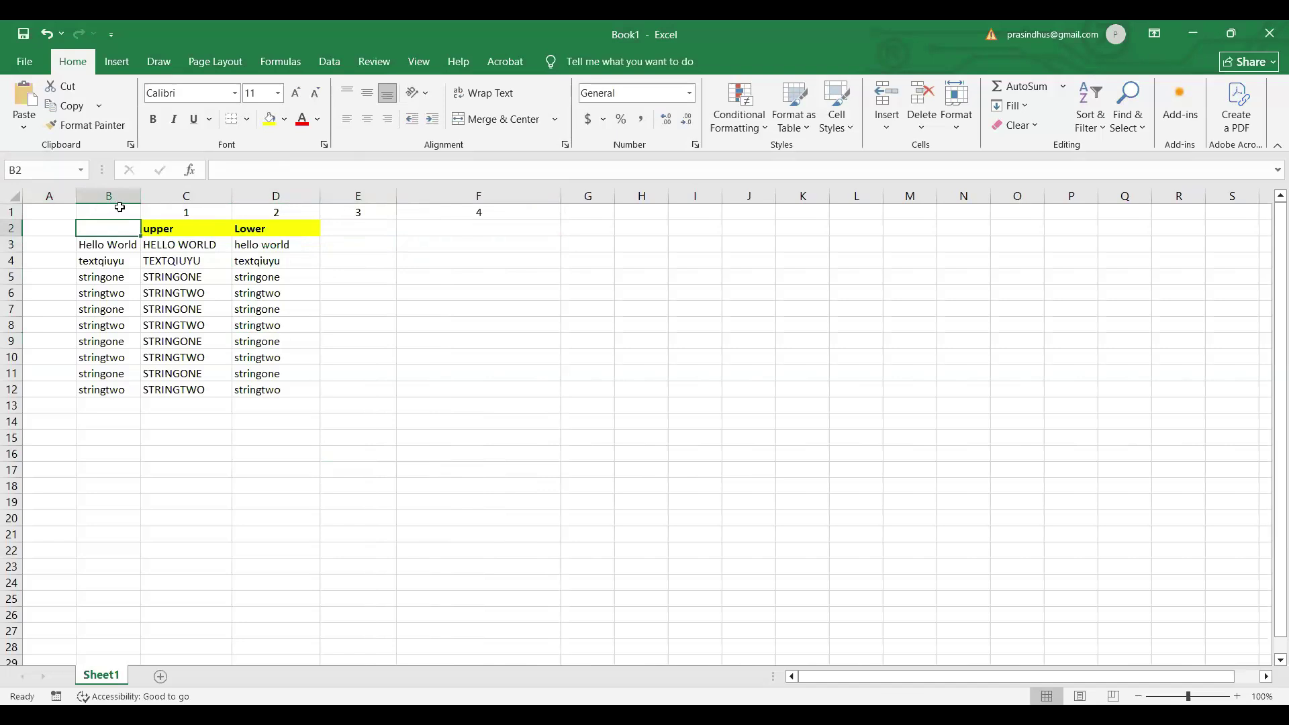
{"action": "type", "text": "SNO"}
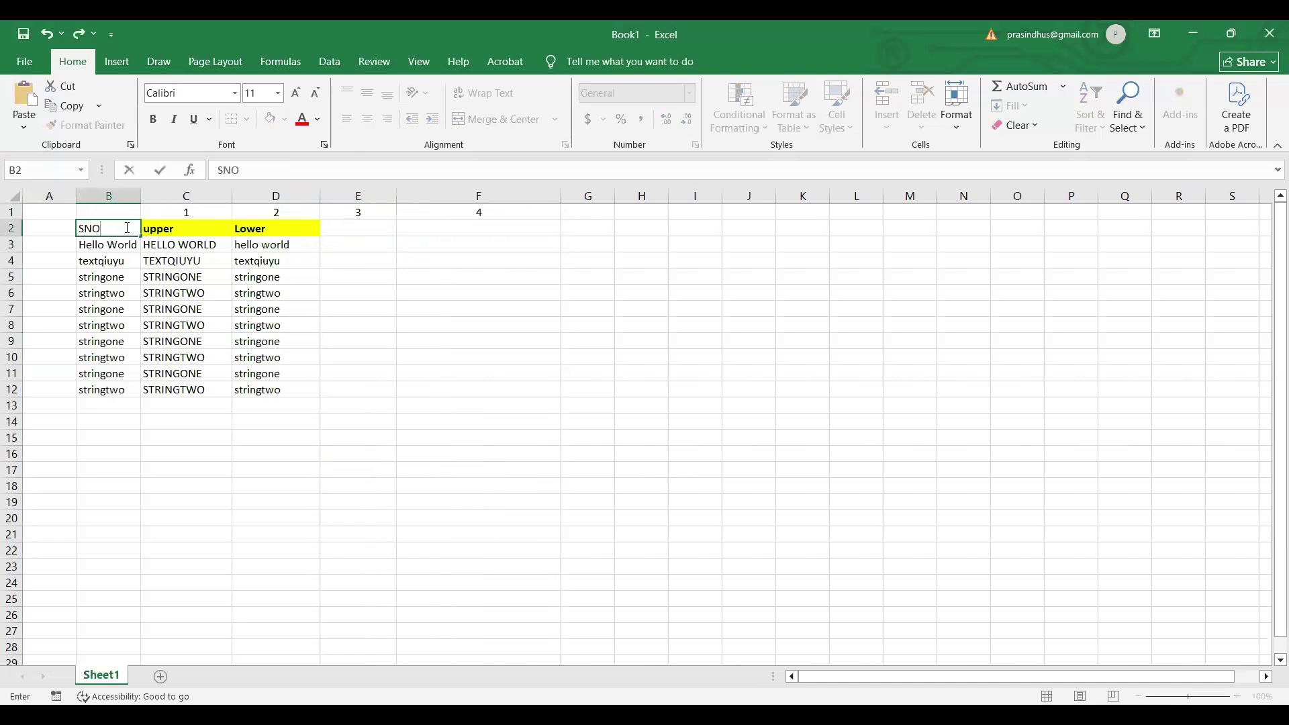
{"action": "left_click", "coordinate": [207, 401]}
Try entering the formula =count in E2.
{"action": "left_click", "coordinate": [347, 225]}
{"action": "double_click", "coordinate": [348, 226]}
{"action": "type", "text": "="}
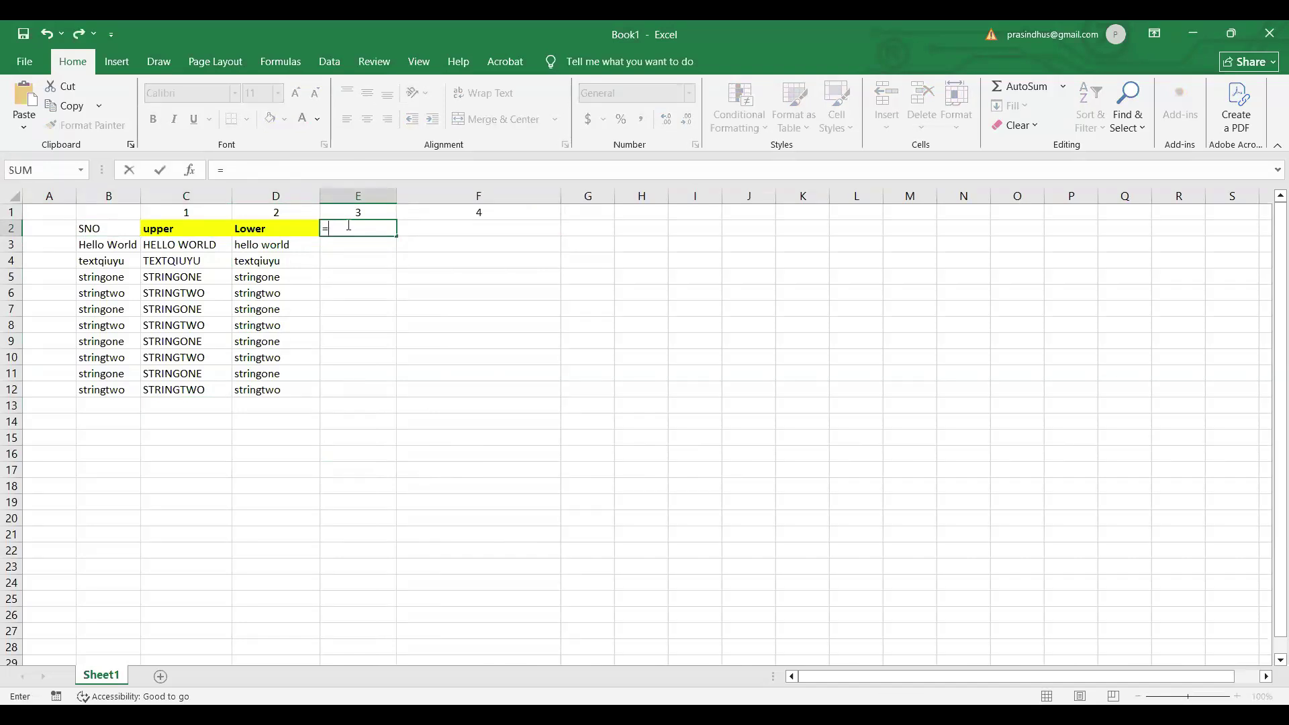
{"action": "type", "text": "column"}
{"action": "key", "text": "BackSpace"}
{"action": "key", "text": "BackSpace"}
{"action": "key", "text": "BackSpace"}
{"action": "key", "text": "BackSpace"}
{"action": "key", "text": "BackSpace"}
{"action": "type", "text": "ount"}
{"action": "key", "text": "Return"}
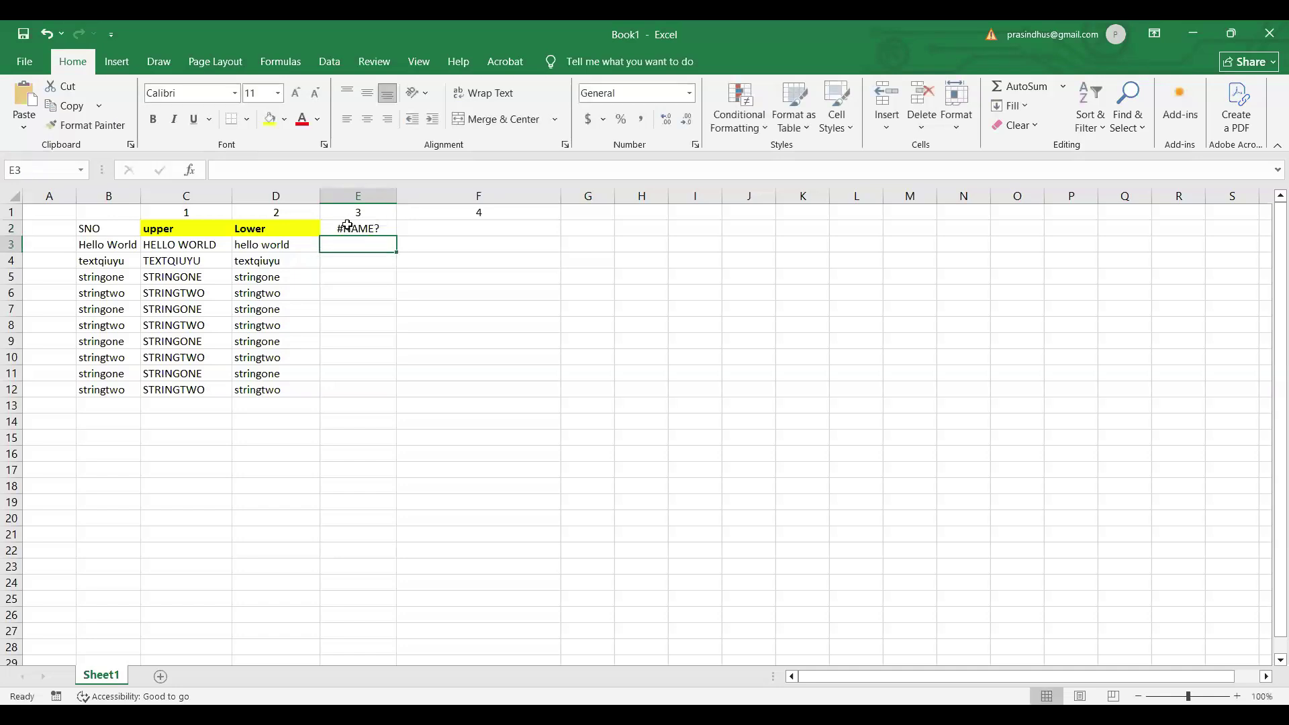
Try extending the E2 formula to =count(COLUMNS(B:D) using whole columns B through D.
{"action": "left_click", "coordinate": [347, 227]}
{"action": "left_click", "coordinate": [310, 172]}
{"action": "type", "text": "("}
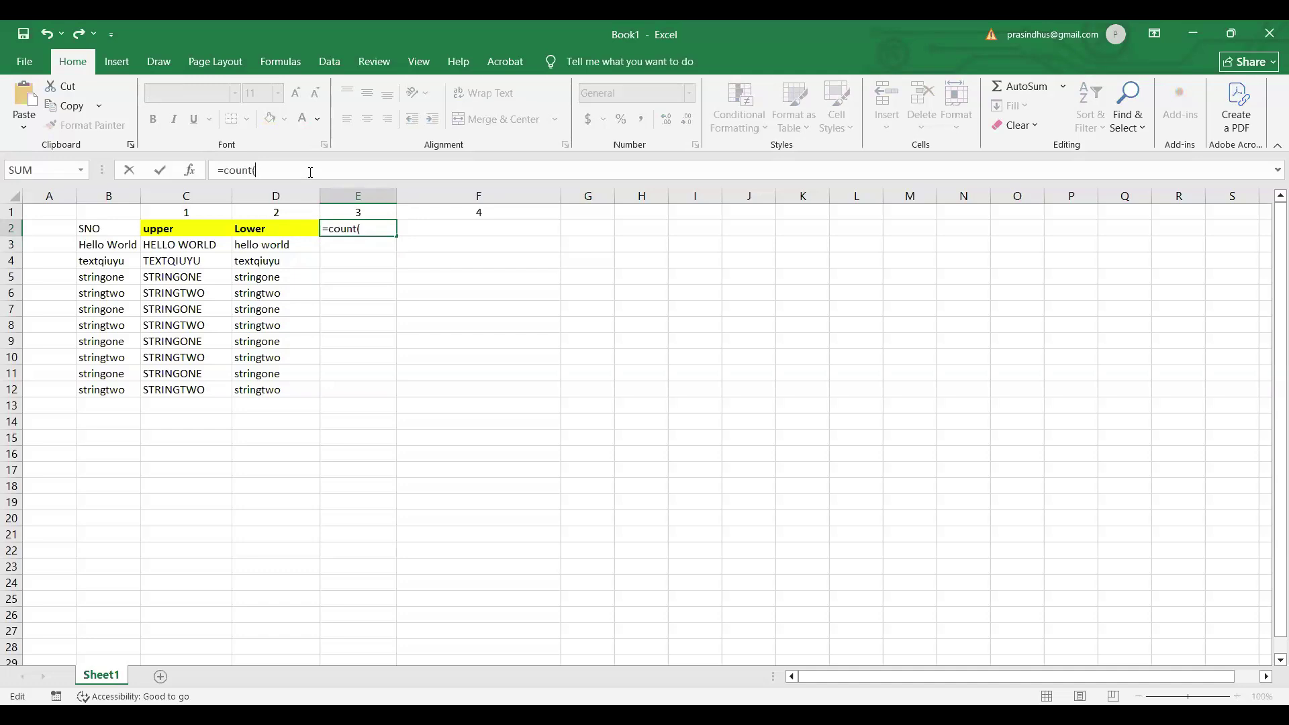
{"action": "type", "text": "co"}
{"action": "type", "text": "l"}
{"action": "key", "text": "Tab"}
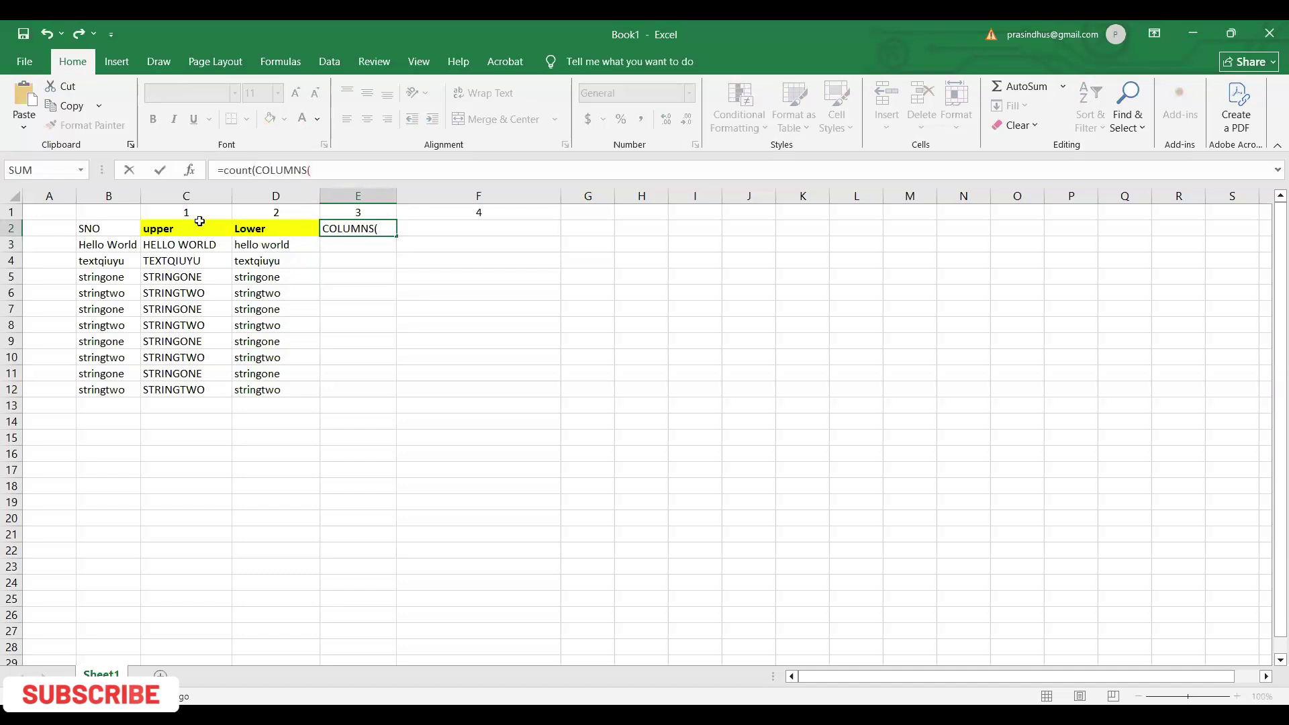
{"action": "left_click_drag", "start_coordinate": [111, 228], "coordinate": [245, 229]}
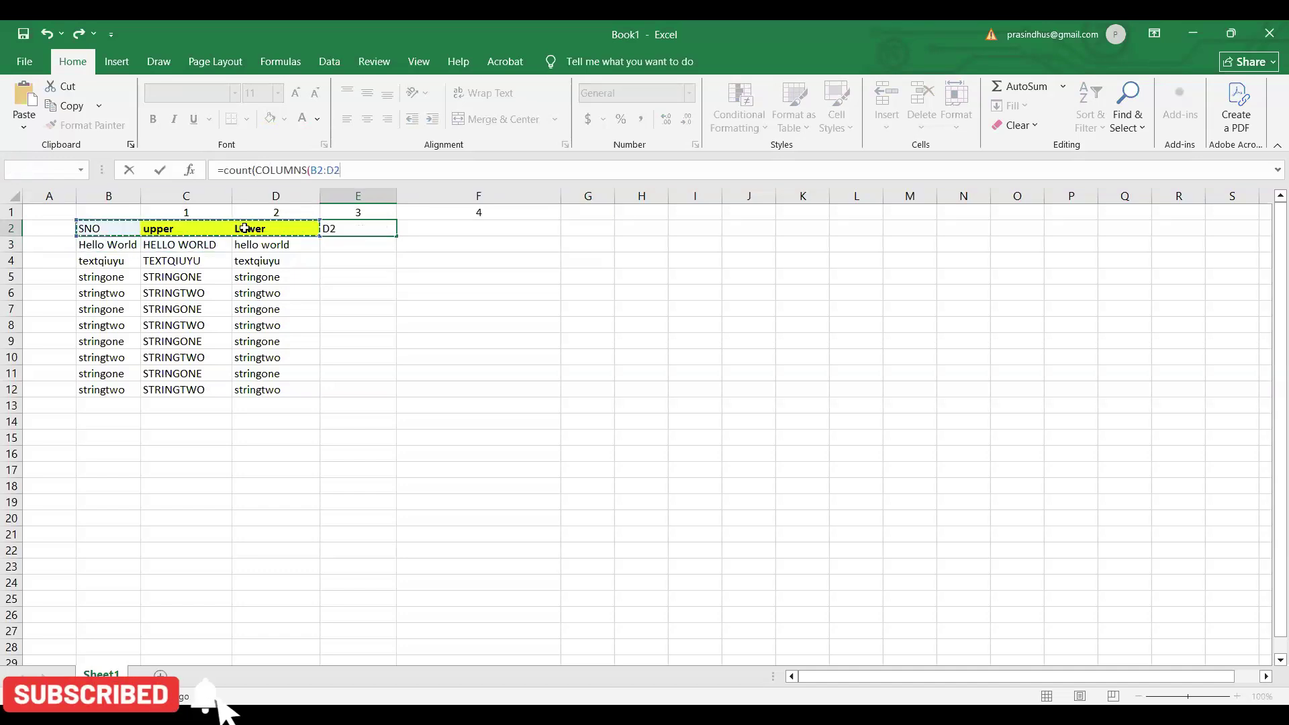
{"action": "left_click_drag", "start_coordinate": [123, 189], "coordinate": [266, 187]}
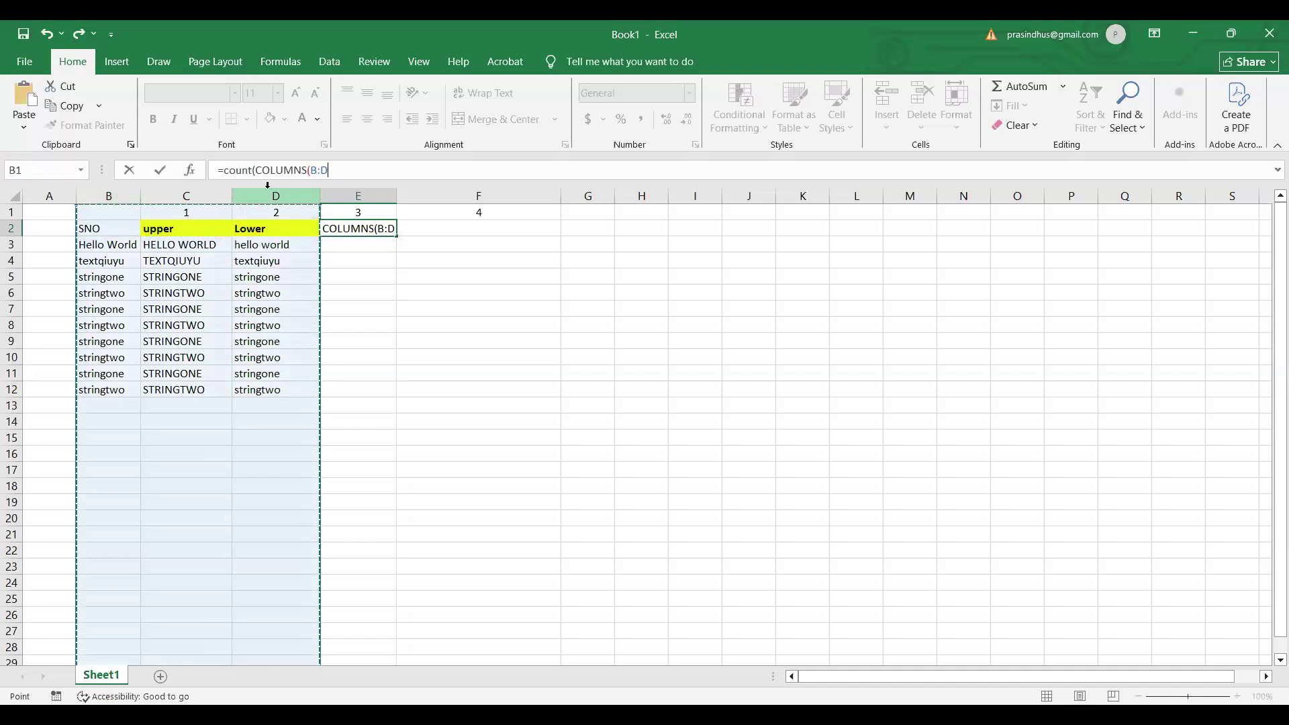
{"action": "type", "text": ")"}
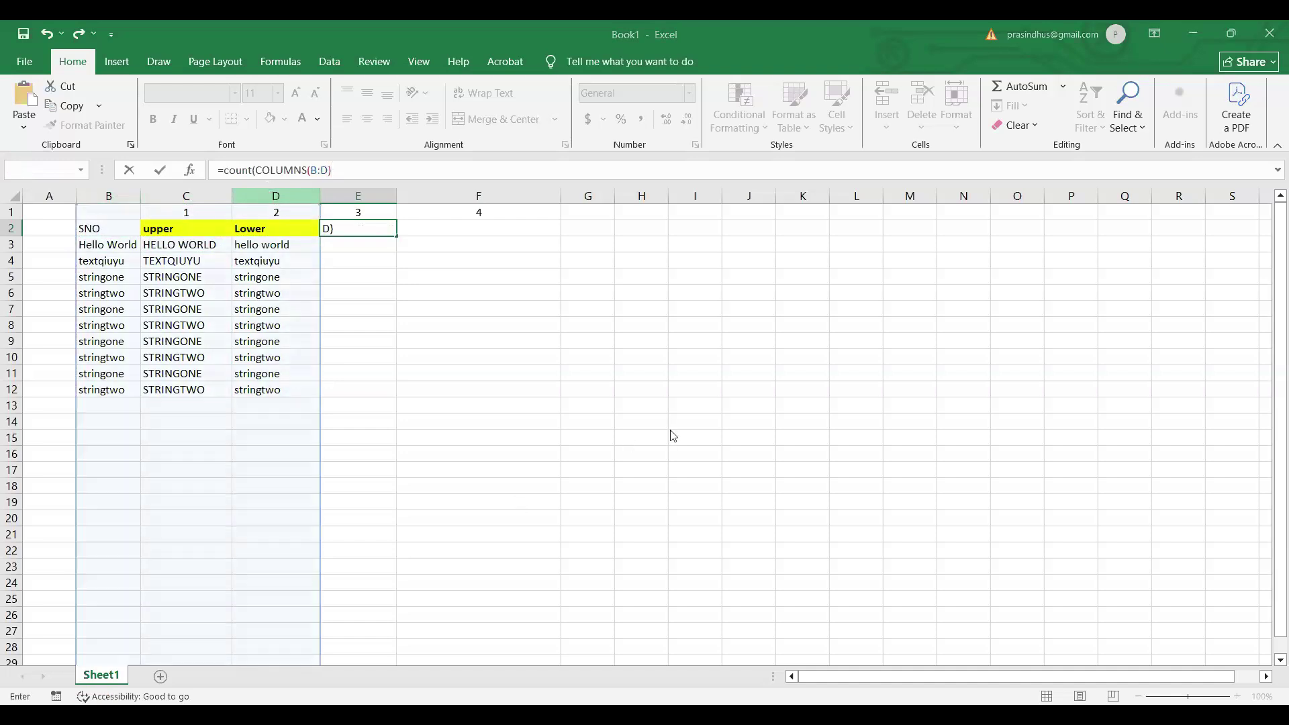
{"action": "left_click", "coordinate": [356, 227]}
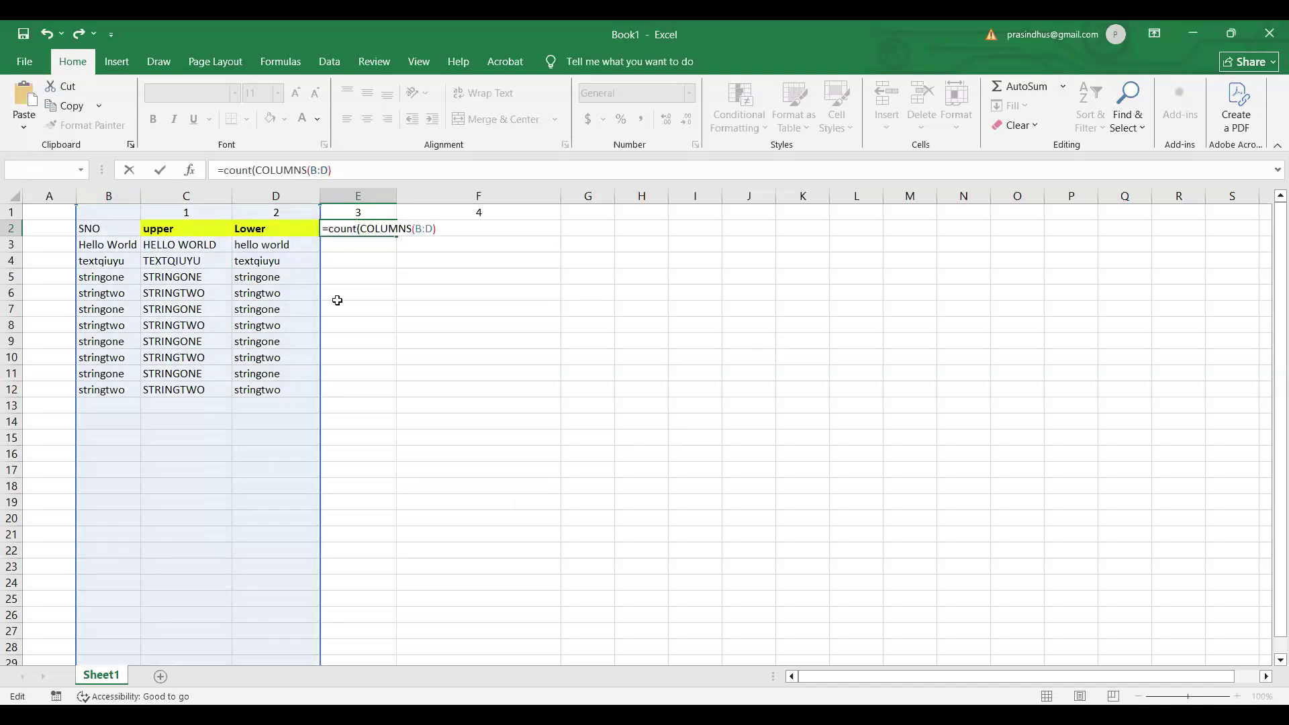
Clear the nested formula in E2 and try =col in its place.
{"action": "key", "text": "BackSpace"}
{"action": "key", "text": "BackSpace"}
{"action": "key", "text": "BackSpace"}
{"action": "key", "text": "BackSpace"}
{"action": "key", "text": "BackSpace"}
{"action": "key", "text": "BackSpace"}
{"action": "key", "text": "BackSpace"}
{"action": "key", "text": "BackSpace"}
{"action": "key", "text": "BackSpace"}
{"action": "key", "text": "BackSpace"}
{"action": "key", "text": "BackSpace"}
{"action": "key", "text": "BackSpace"}
{"action": "key", "text": "BackSpace"}
{"action": "key", "text": "BackSpace"}
{"action": "key", "text": "BackSpace"}
{"action": "key", "text": "BackSpace"}
{"action": "key", "text": "BackSpace"}
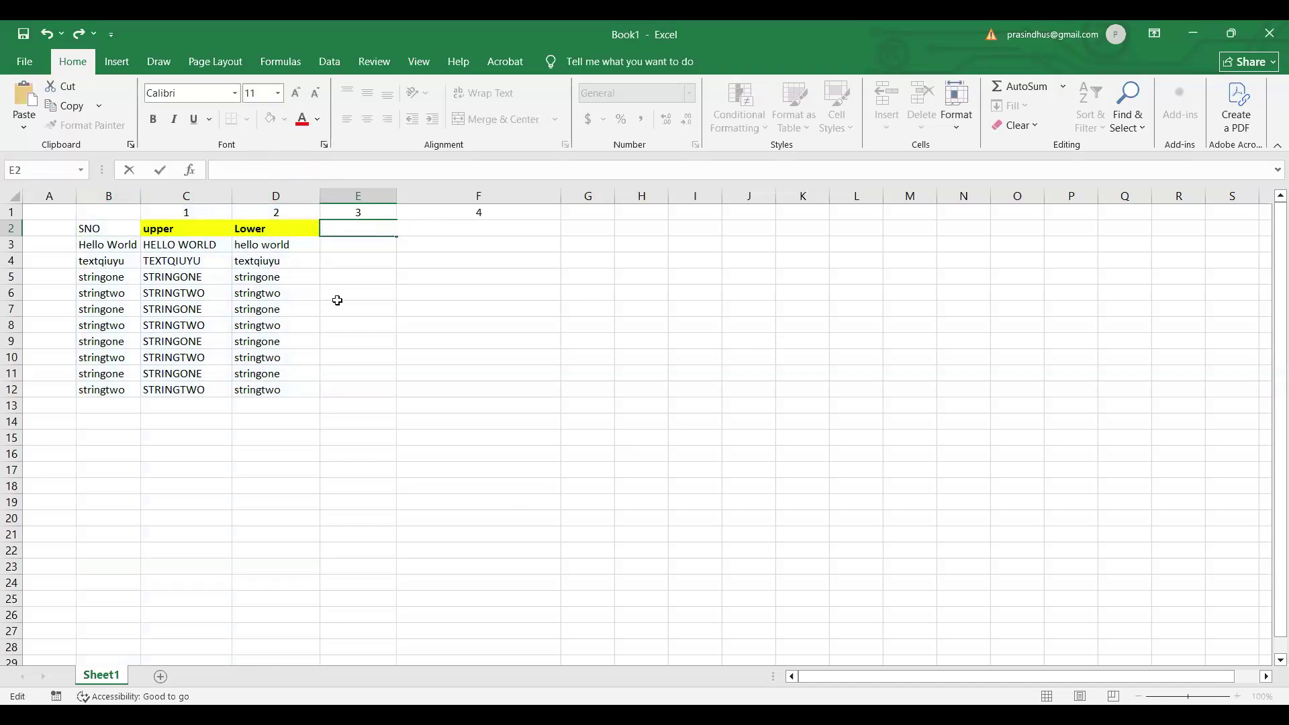
{"action": "type", "text": "col"}
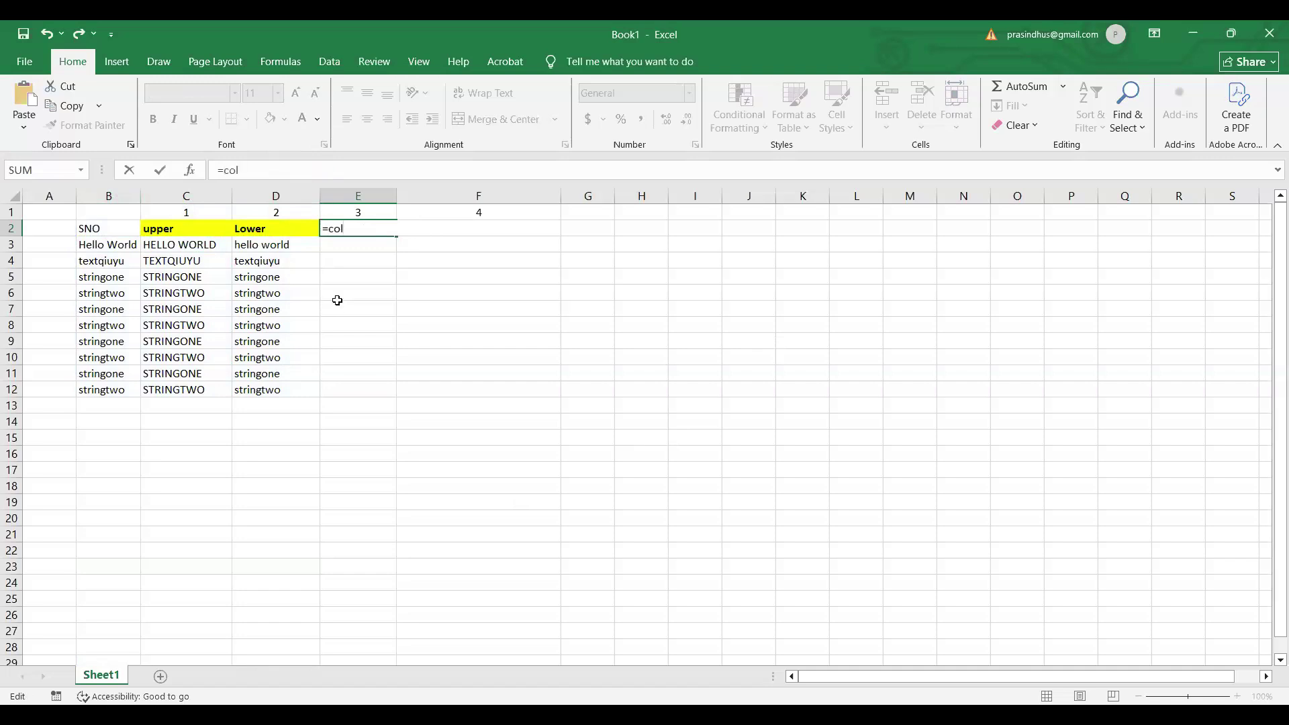
{"action": "key", "text": "Return"}
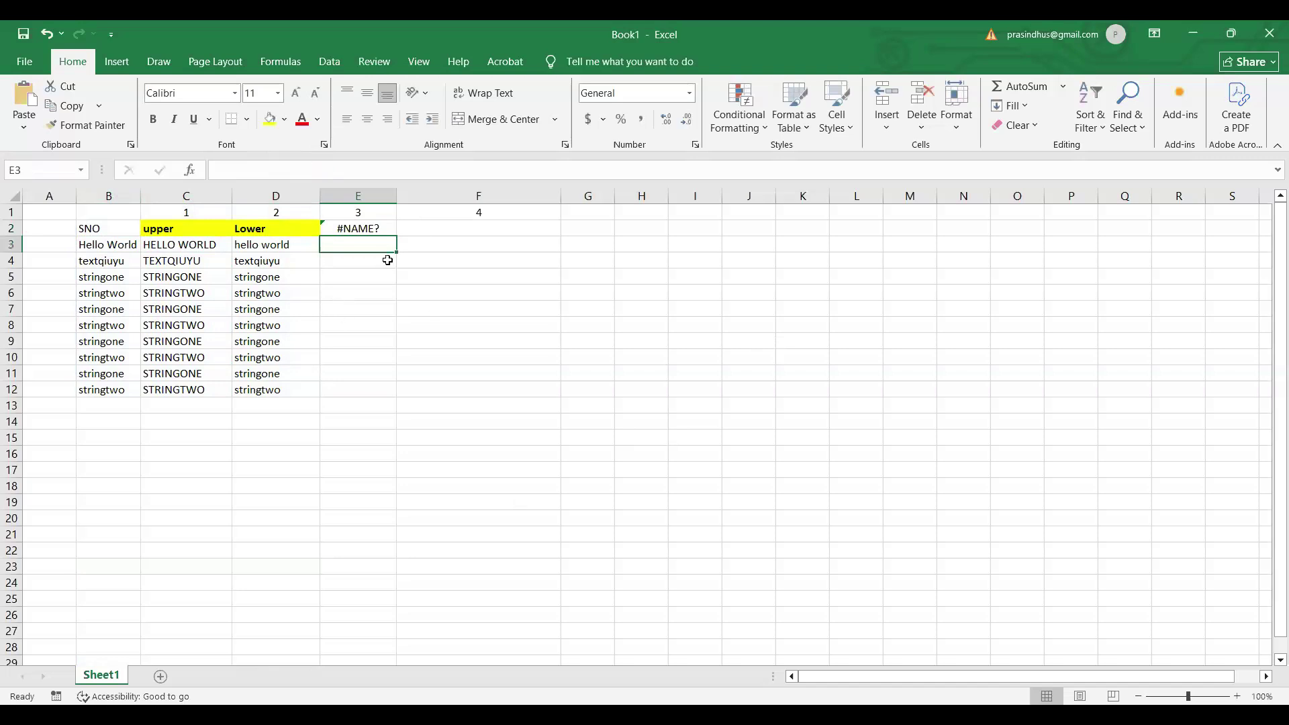
Try the formula =column in E2, and clear the cell again.
{"action": "left_click", "coordinate": [375, 229]}
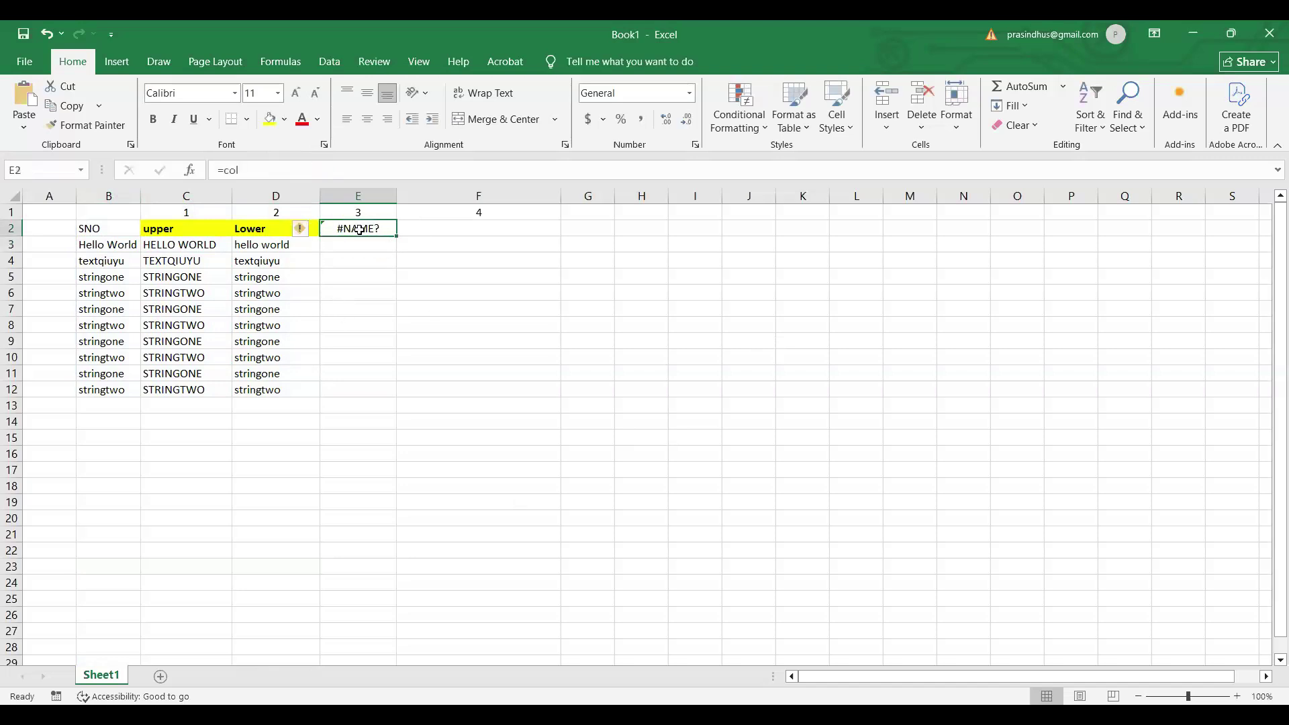
{"action": "key", "text": "Delete"}
{"action": "type", "text": "="}
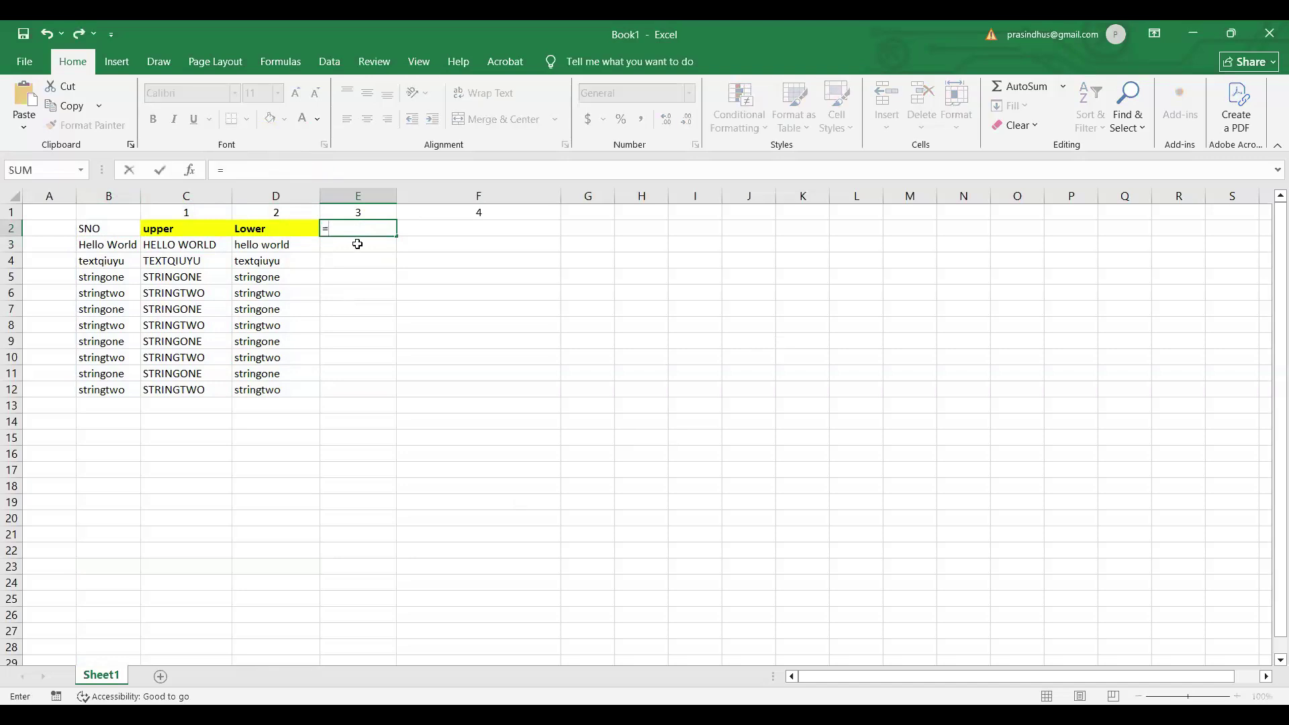
{"action": "type", "text": "column"}
{"action": "key", "text": "Return"}
{"action": "left_click", "coordinate": [367, 230]}
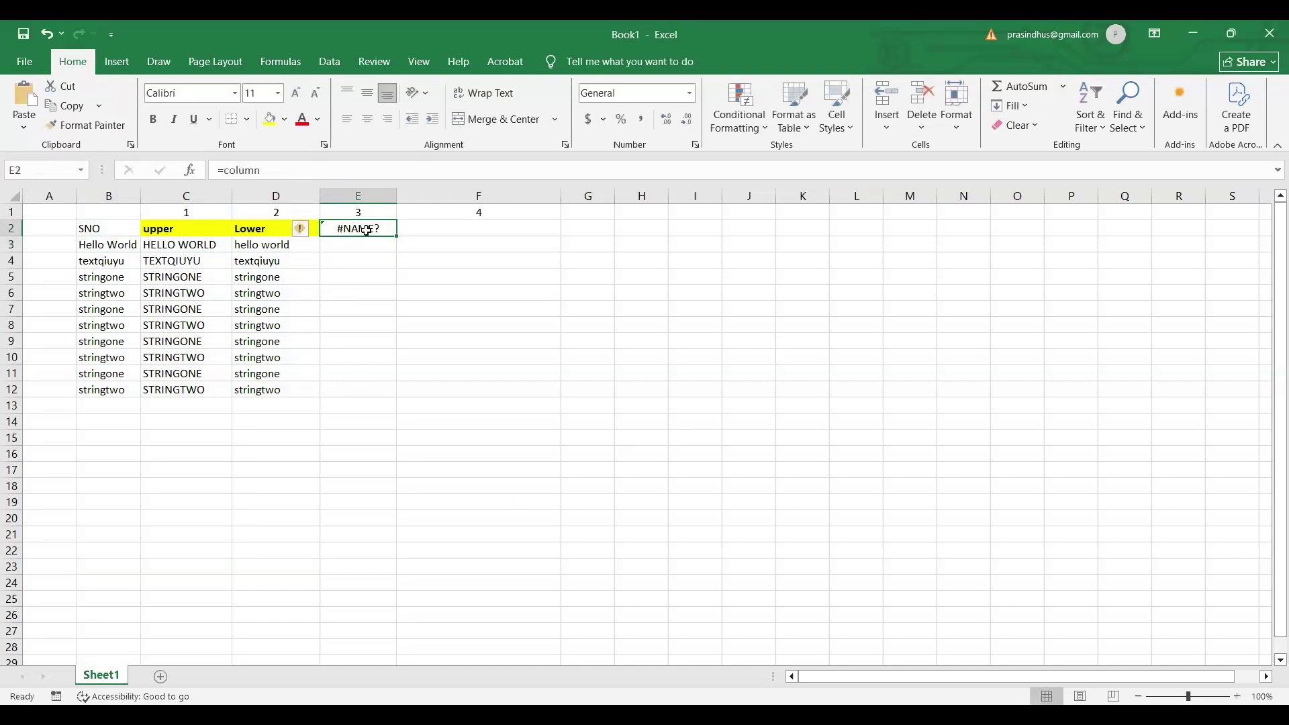
{"action": "key", "text": "Delete"}
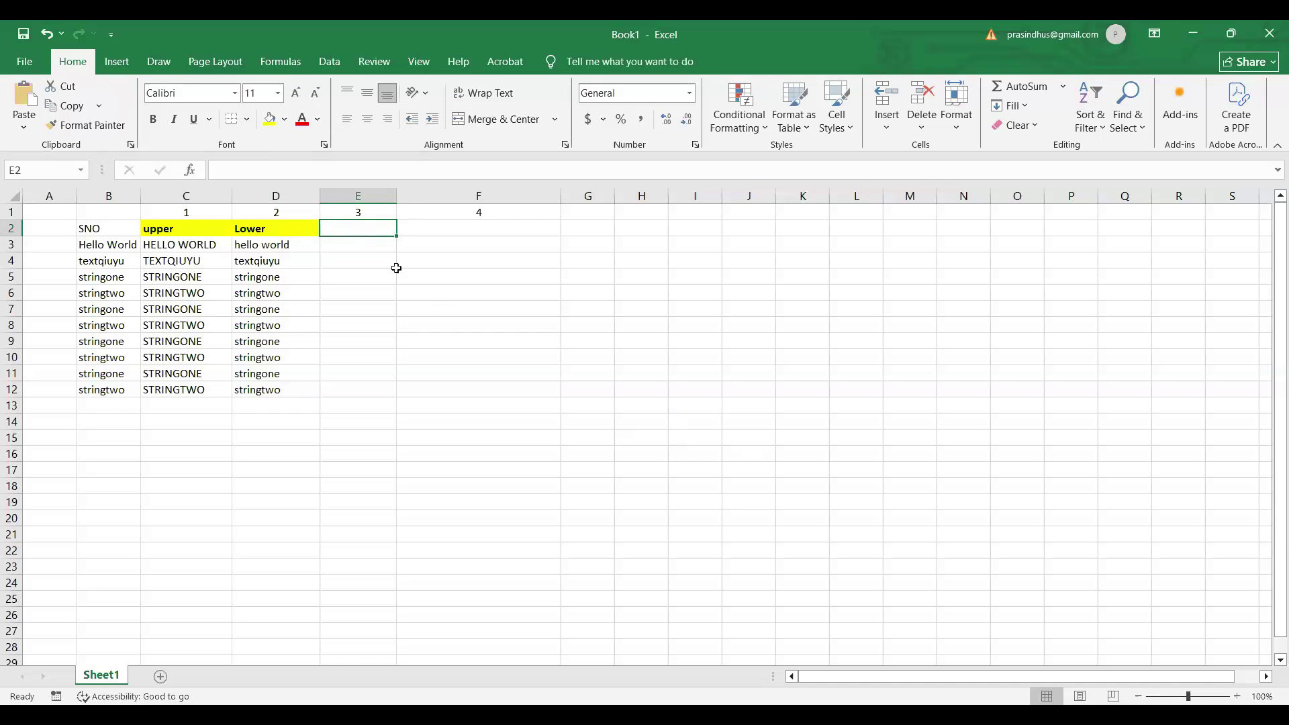
Enter =COLUMNS(B2:D2) in E2 and center the cell horizontally.
{"action": "left_click", "coordinate": [370, 250]}
{"action": "left_click", "coordinate": [353, 227]}
{"action": "type", "text": "=col"}
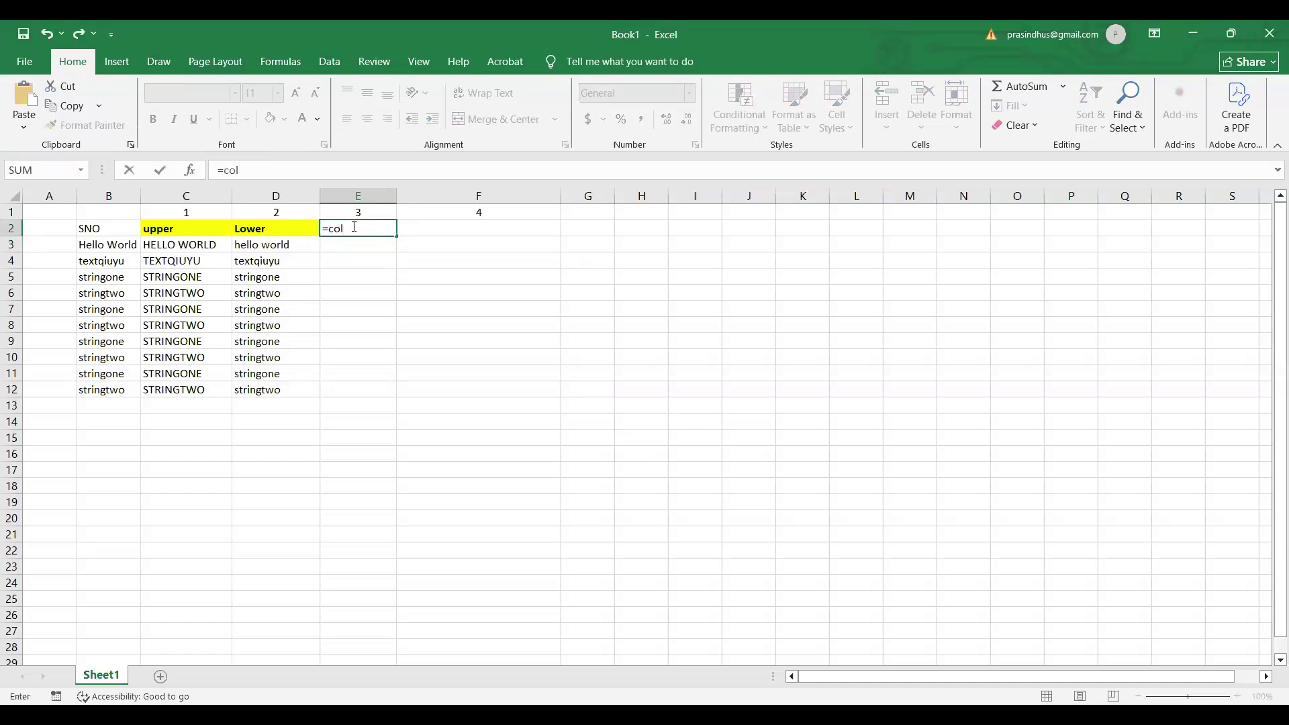
{"action": "key", "text": "Tab"}
{"action": "left_click_drag", "start_coordinate": [97, 228], "coordinate": [260, 229]}
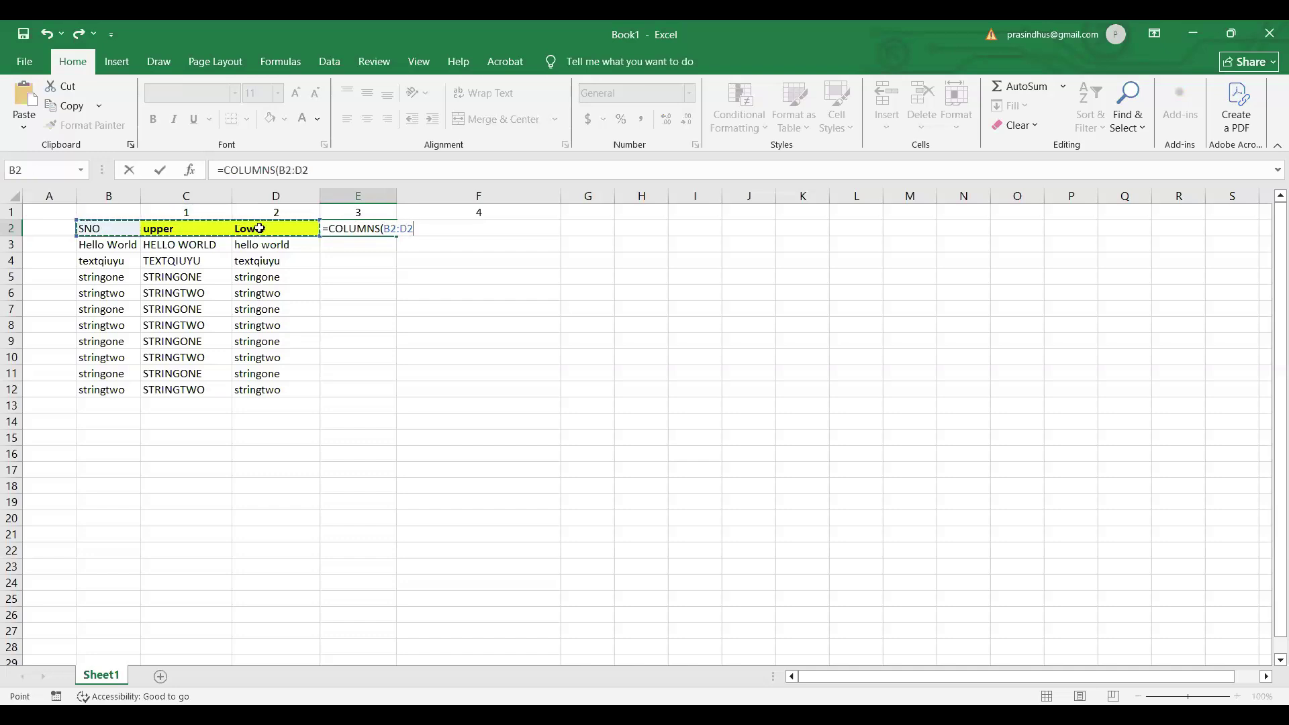
{"action": "key", "text": "Return"}
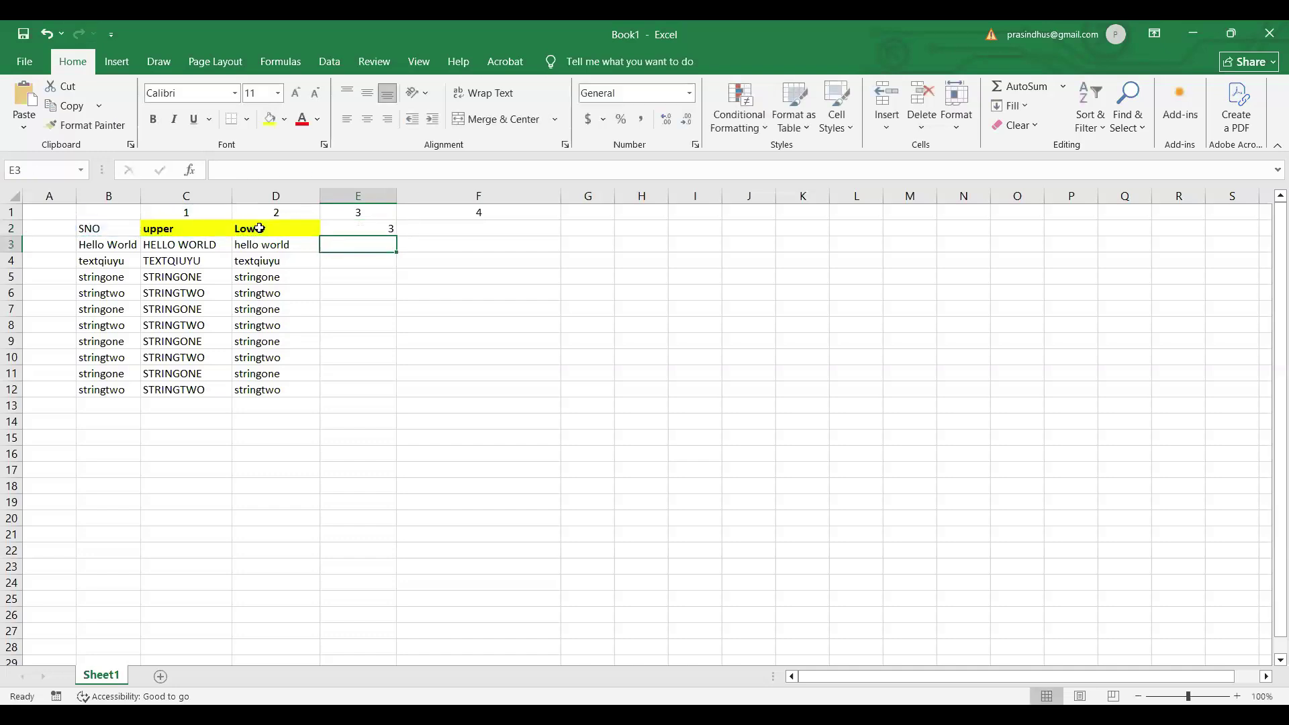
{"action": "left_click", "coordinate": [378, 227]}
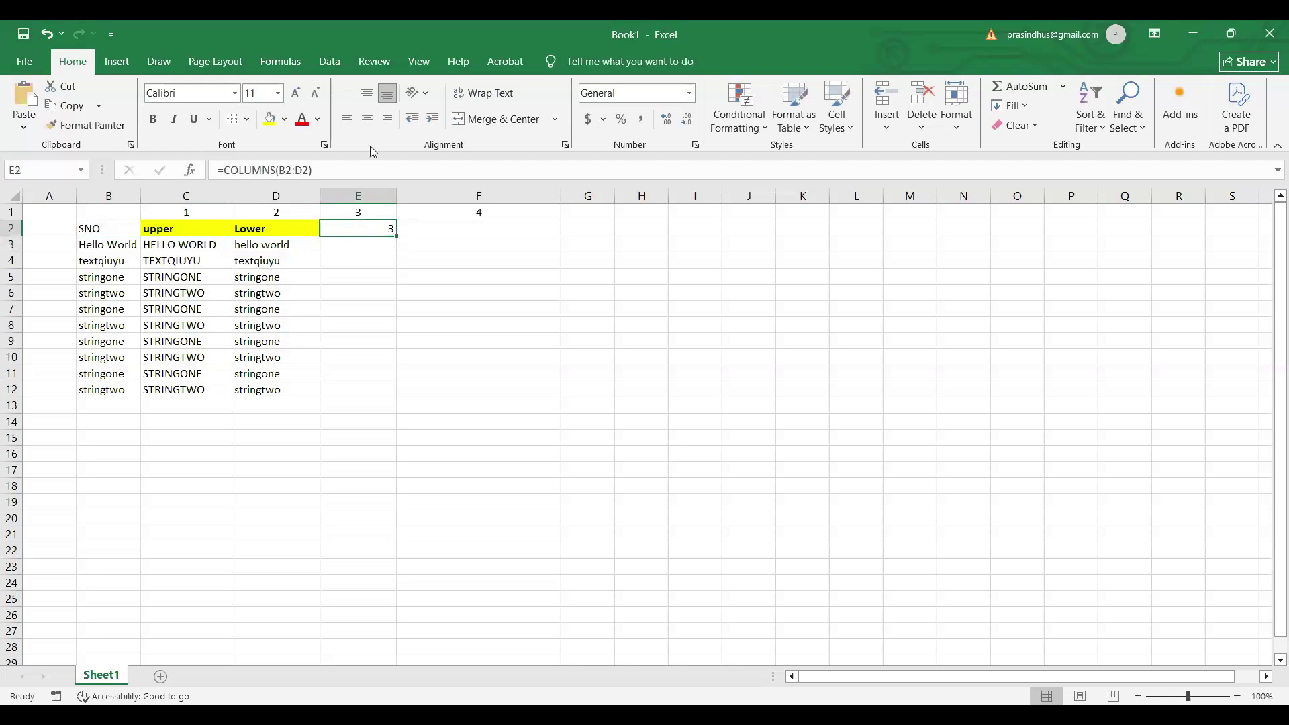
{"action": "left_click", "coordinate": [368, 119]}
Replace the number in E1 with the heading No of Columns and autofit column E.
{"action": "left_click", "coordinate": [370, 210]}
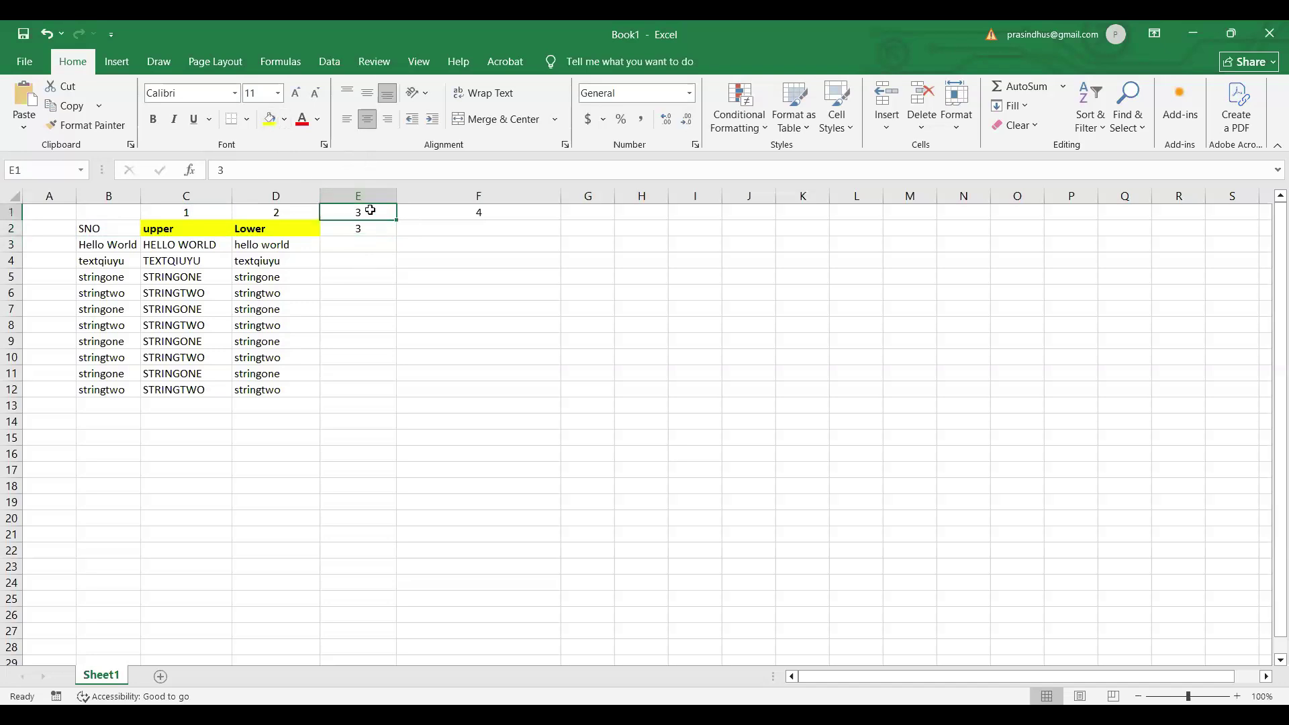
{"action": "type", "text": "No of"}
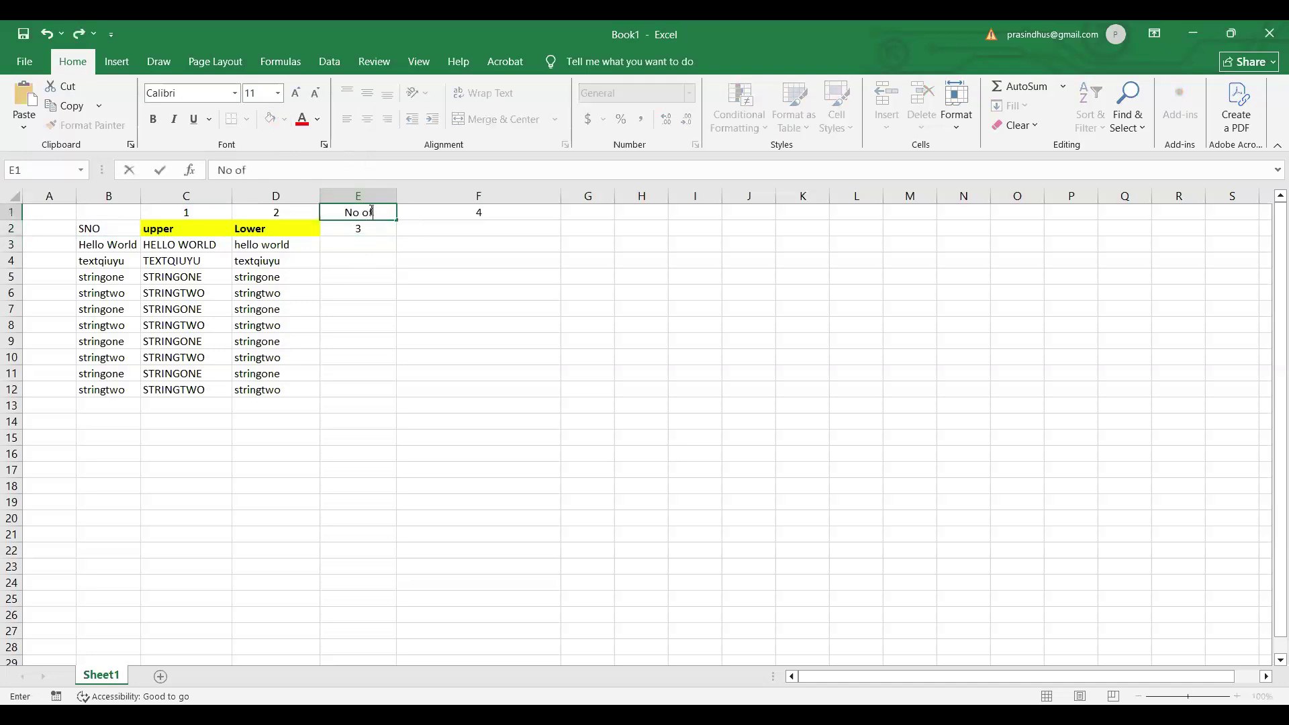
{"action": "type", "text": " Columns"}
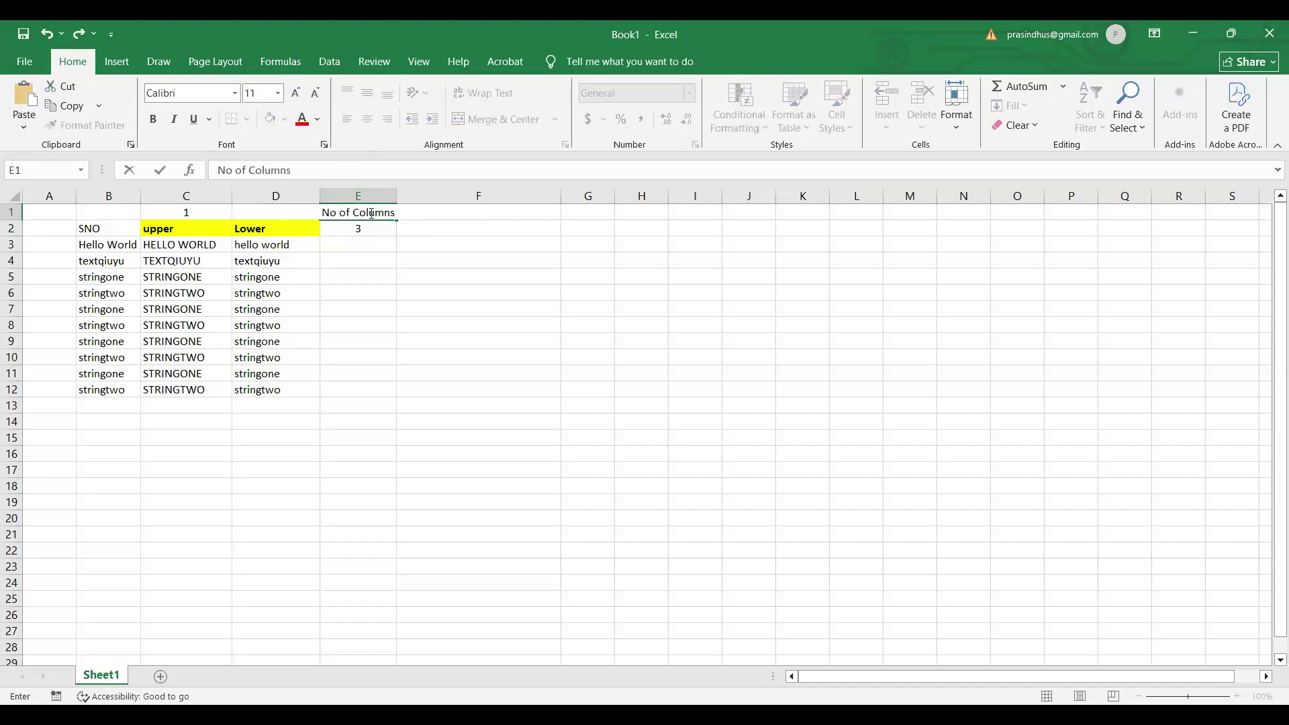
{"action": "left_click", "coordinate": [377, 320]}
{"action": "double_click", "coordinate": [397, 196]}
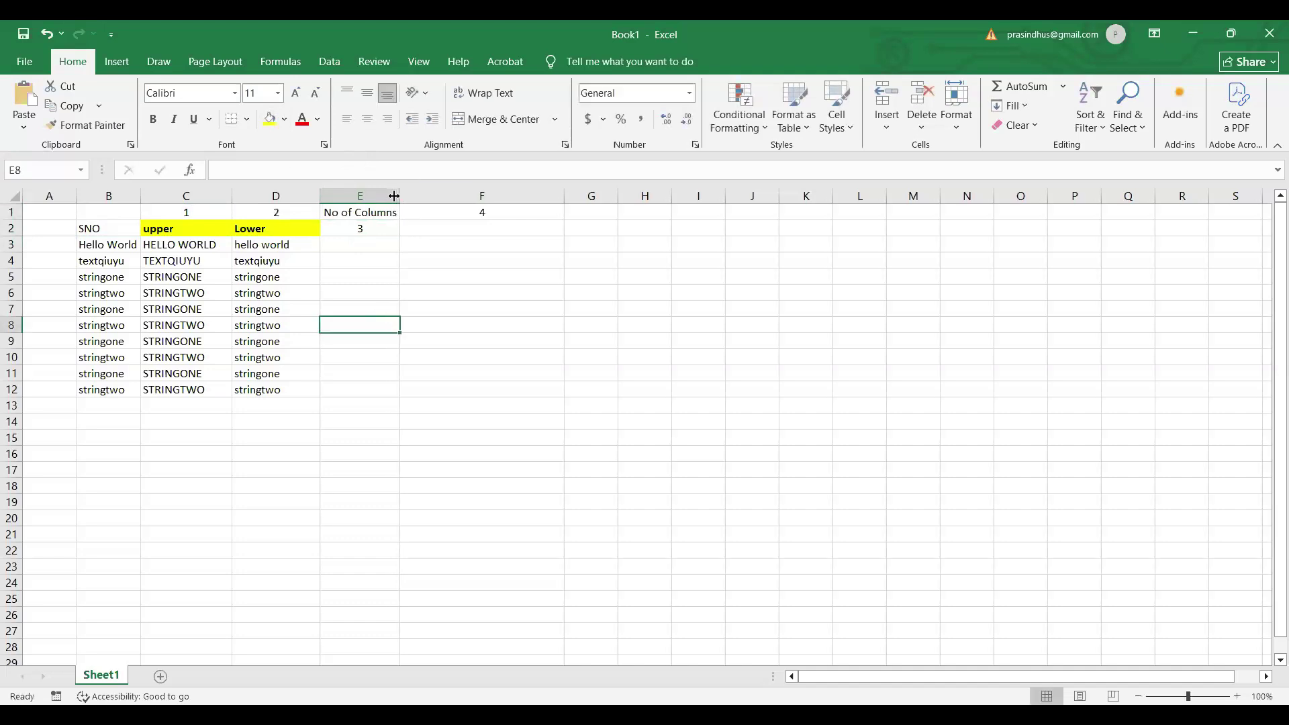
Fill the COLUMNS formula from E2 down through E12.
{"action": "left_click", "coordinate": [363, 228]}
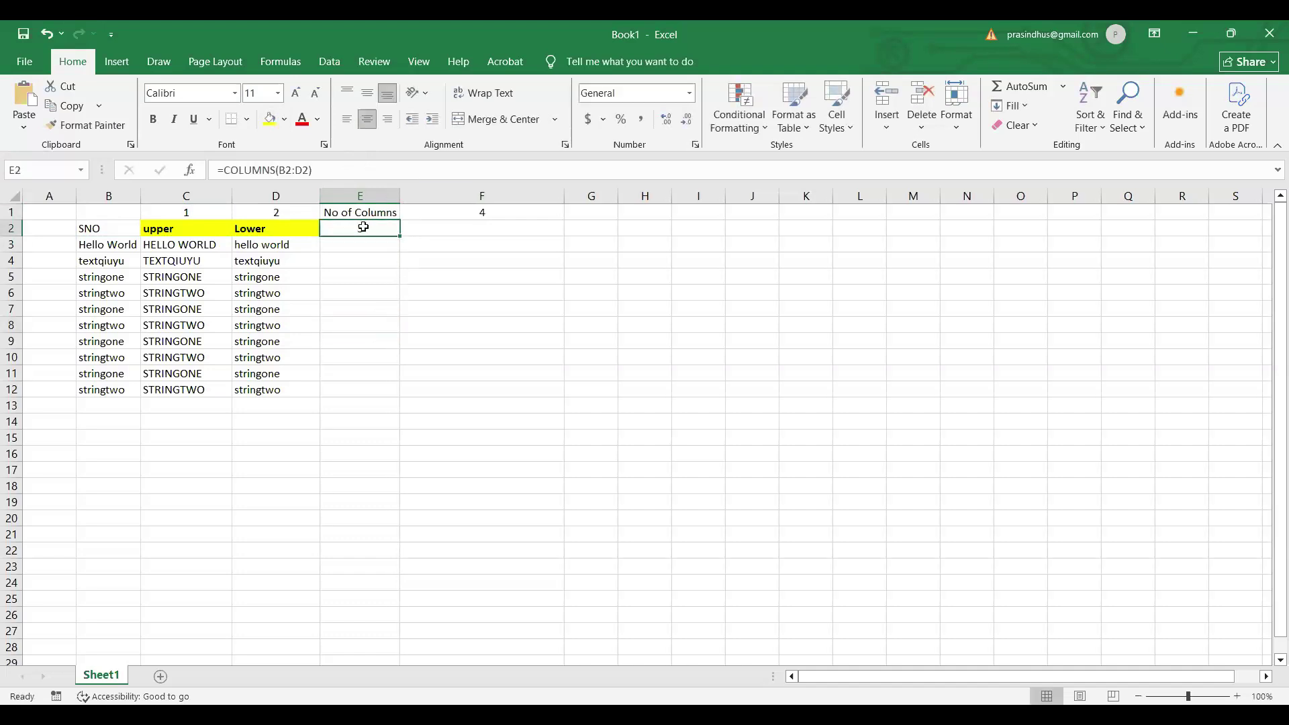
{"action": "left_click_drag", "start_coordinate": [398, 237], "coordinate": [397, 396]}
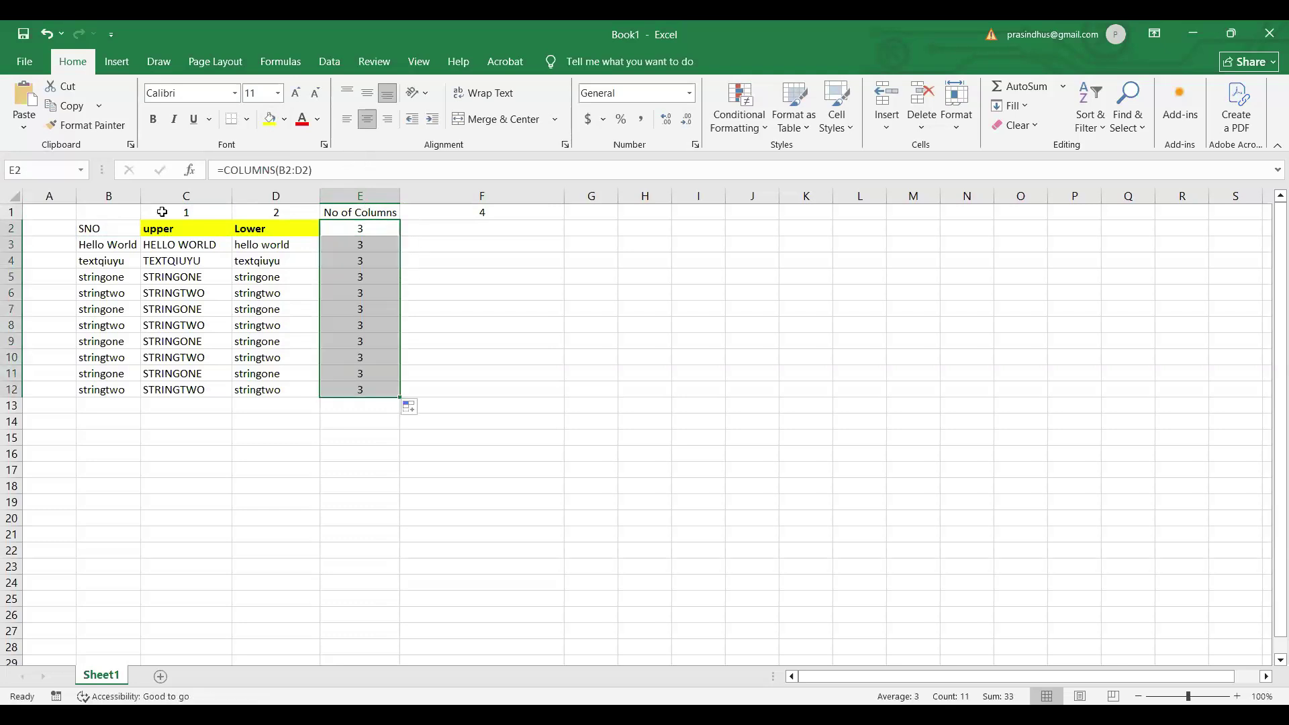
{"action": "left_click", "coordinate": [359, 242]}
{"action": "left_click_drag", "start_coordinate": [334, 172], "coordinate": [216, 170]}
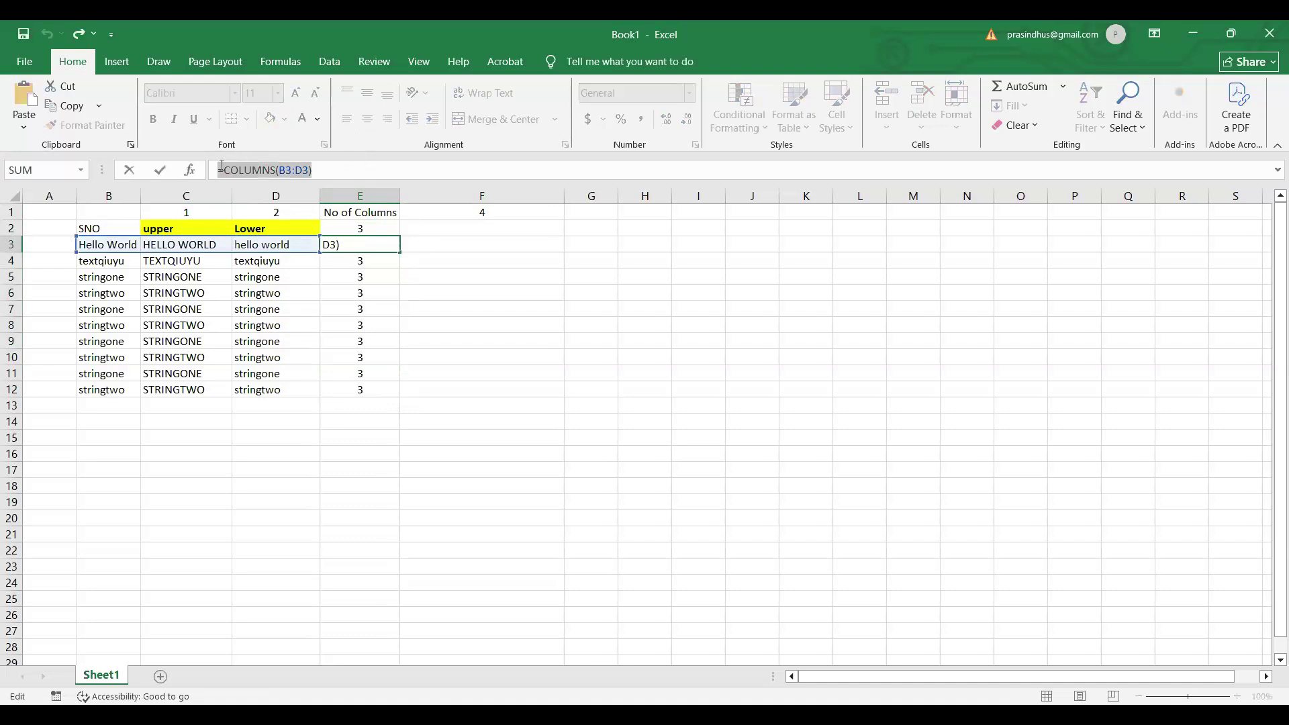
{"action": "type", "text": "="}
{"action": "left_click", "coordinate": [455, 233]}
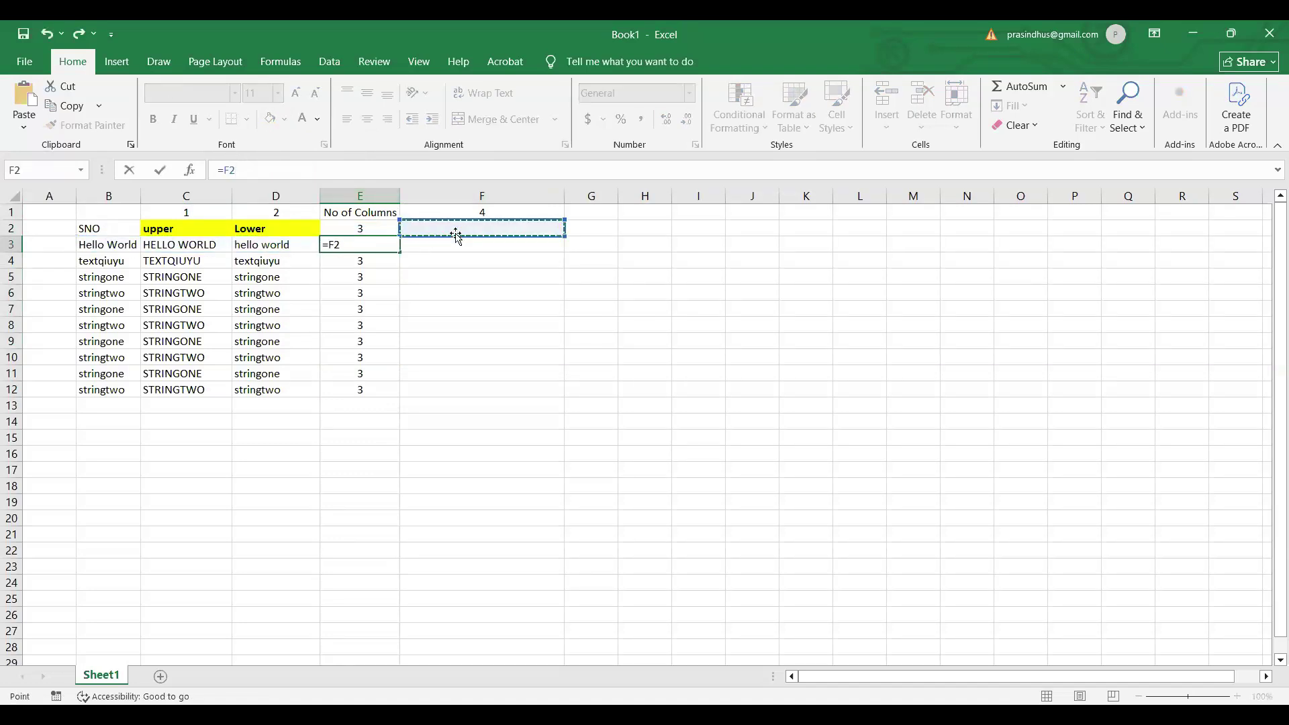
{"action": "key", "text": "Escape"}
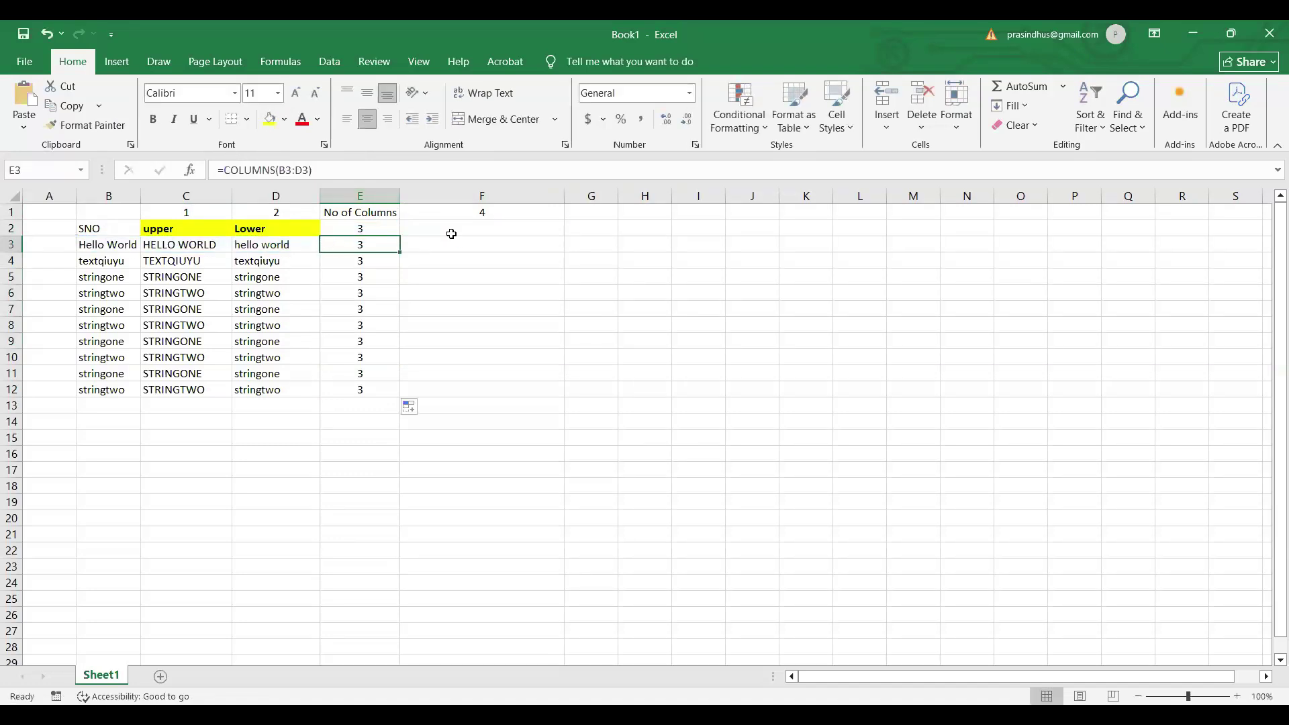
Highlight the No of Columns heading in E1 with a yellow fill.
{"action": "left_click", "coordinate": [356, 213]}
{"action": "left_click", "coordinate": [269, 119]}
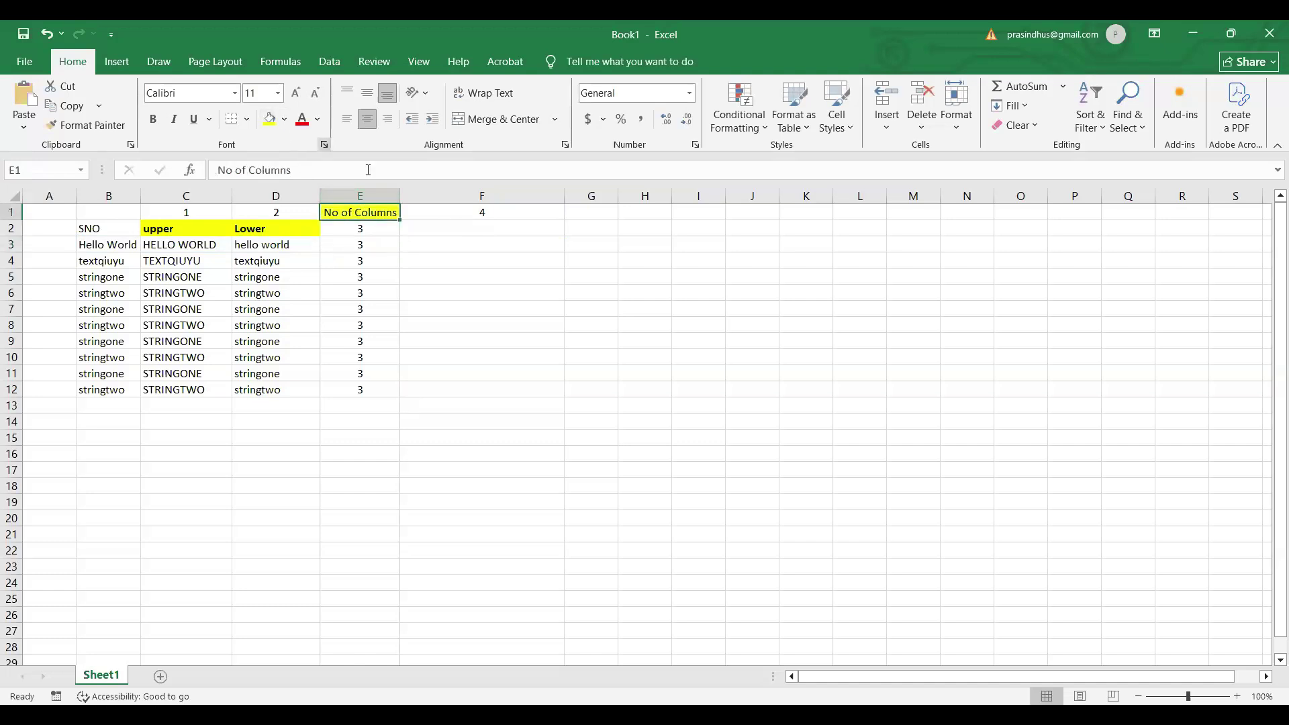
{"action": "left_click", "coordinate": [464, 218]}
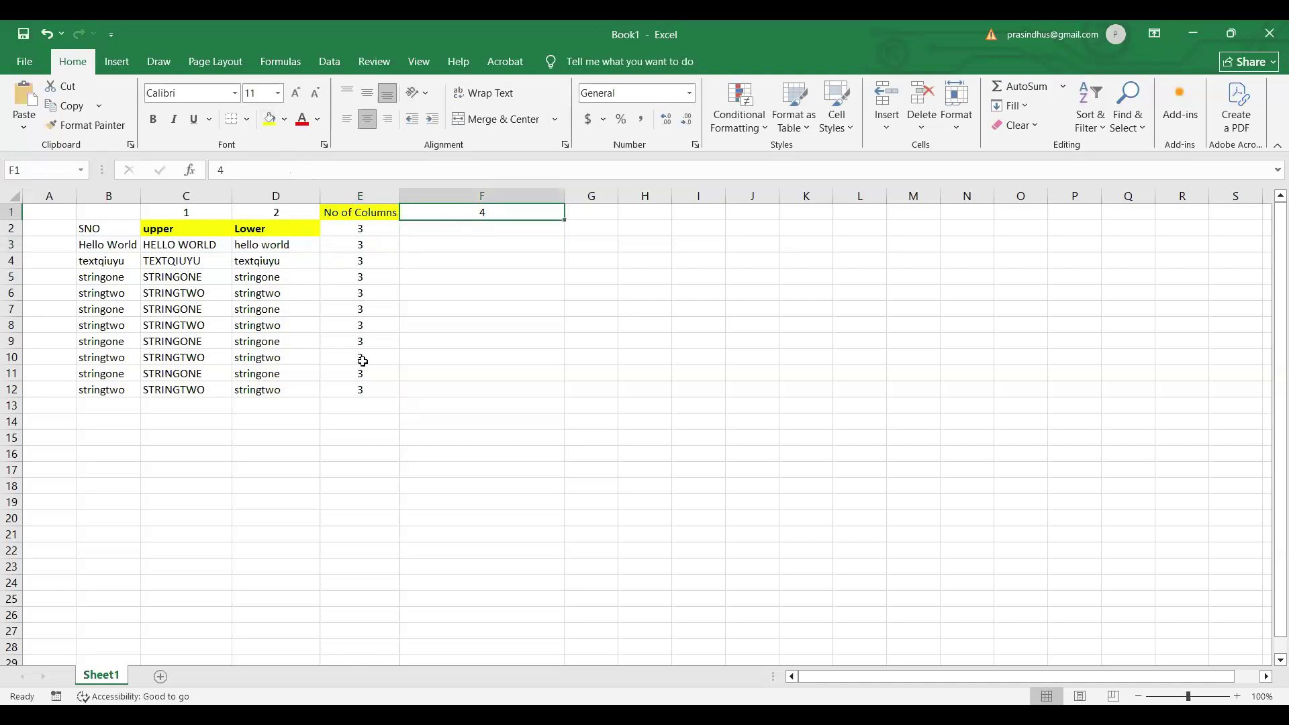
Review the formulas behind the upper, Lower and No of Columns results, including the B2:D2 range referenced in E2.
{"action": "left_click", "coordinate": [333, 284]}
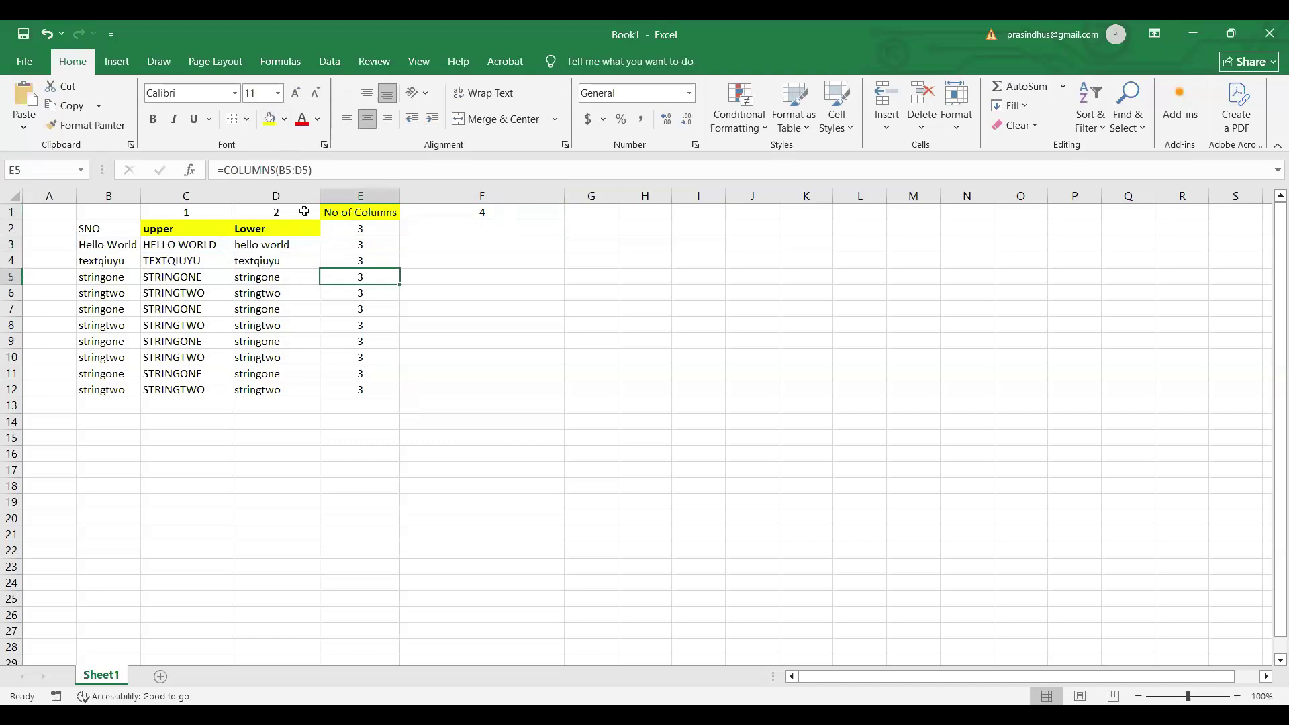
{"action": "left_click", "coordinate": [182, 234]}
{"action": "left_click_drag", "start_coordinate": [182, 234], "coordinate": [269, 231]}
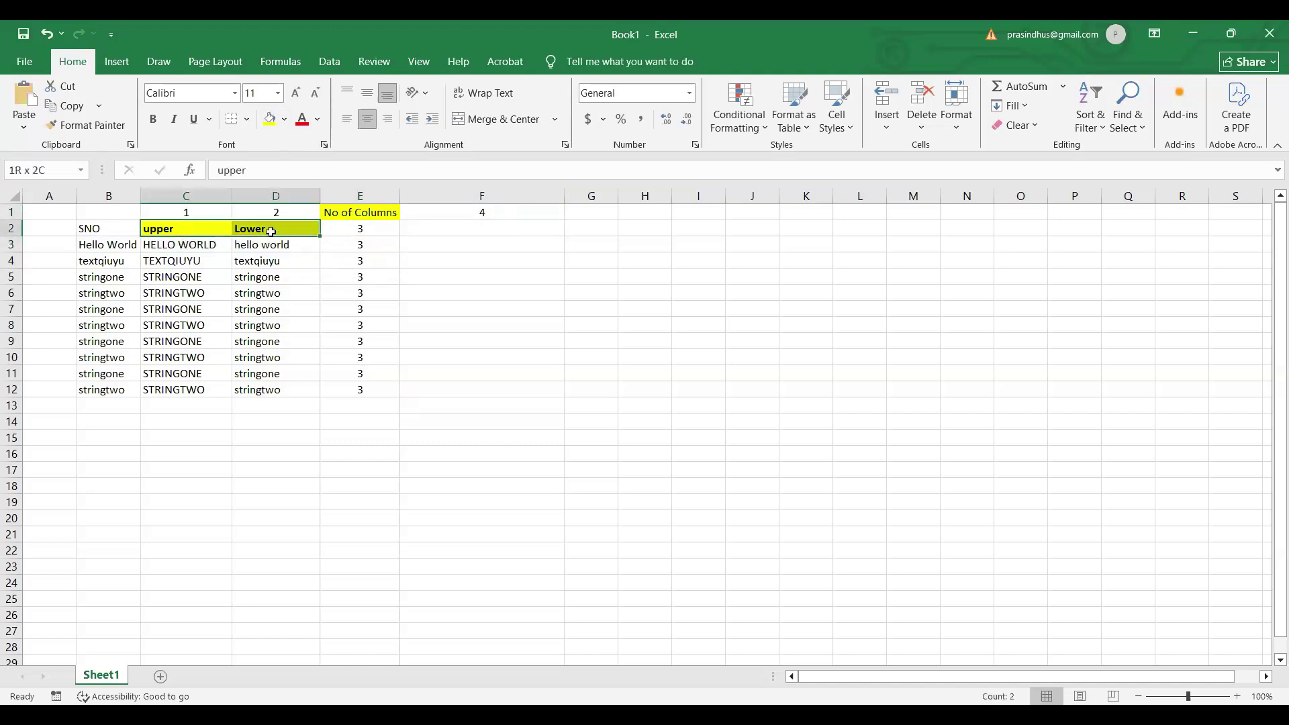
{"action": "left_click", "coordinate": [188, 230]}
{"action": "left_click", "coordinate": [184, 246]}
{"action": "left_click", "coordinate": [254, 244]}
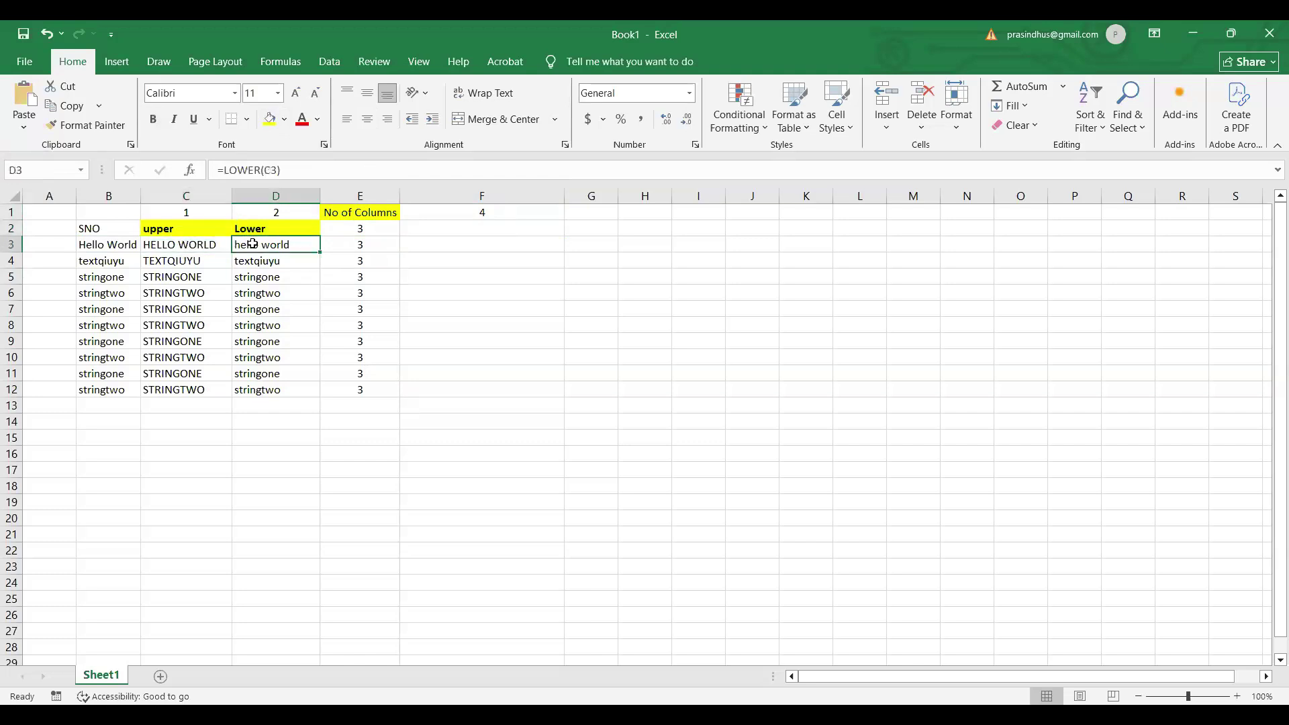
{"action": "left_click", "coordinate": [361, 230]}
{"action": "left_click_drag", "start_coordinate": [313, 170], "coordinate": [224, 170]}
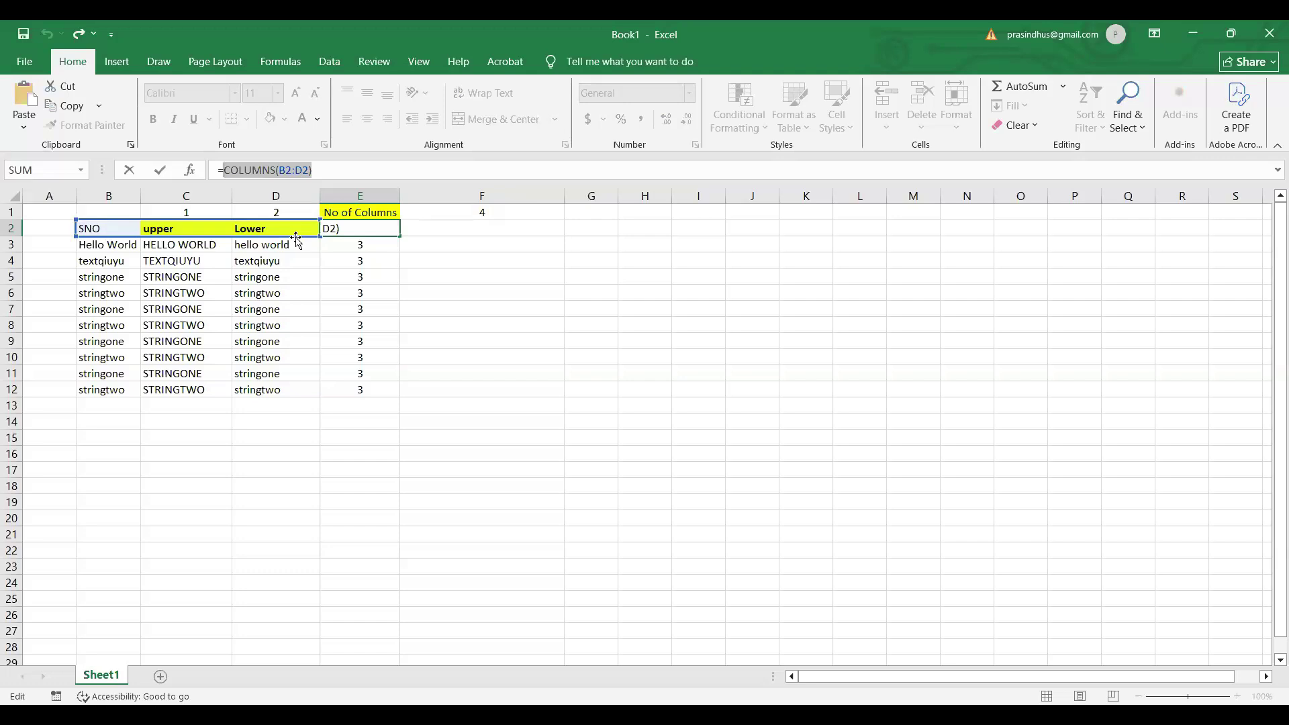
{"action": "left_click", "coordinate": [288, 537]}
{"action": "key", "text": "Escape"}
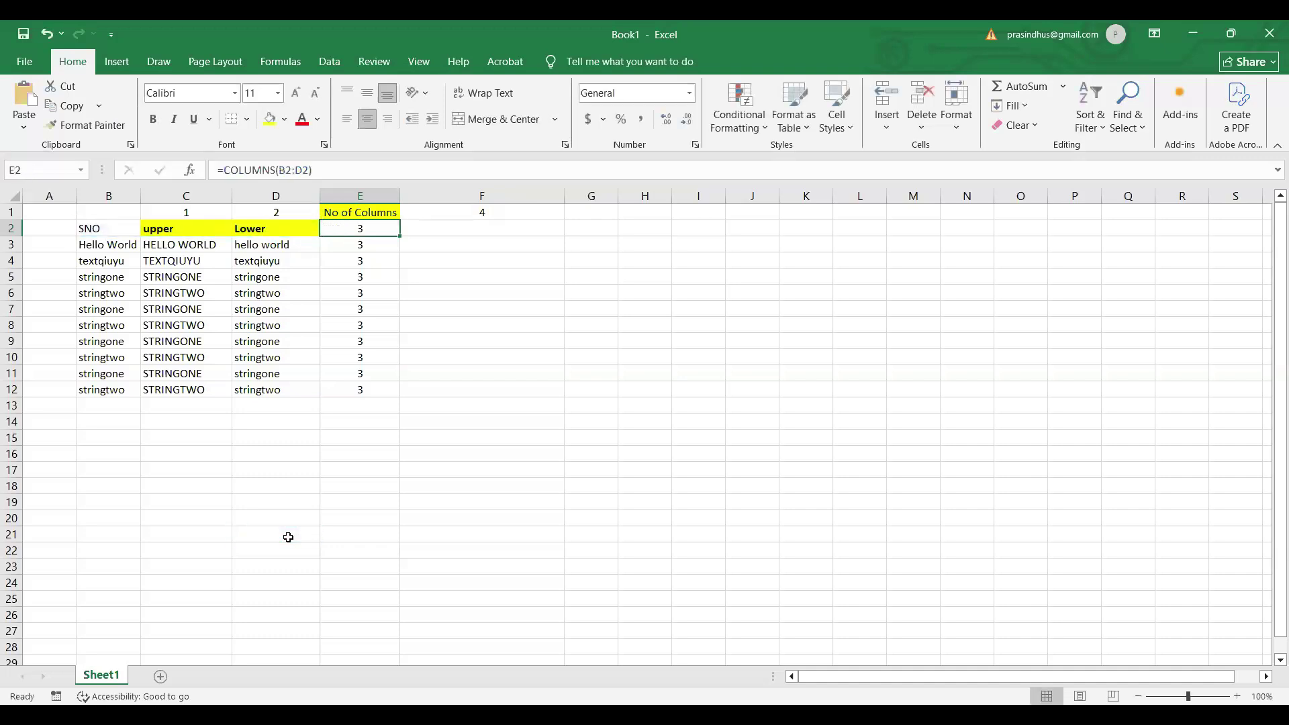
Examine columns D, C, B and A one at a time to see each column's position in the sheet.
{"action": "left_click", "coordinate": [272, 193]}
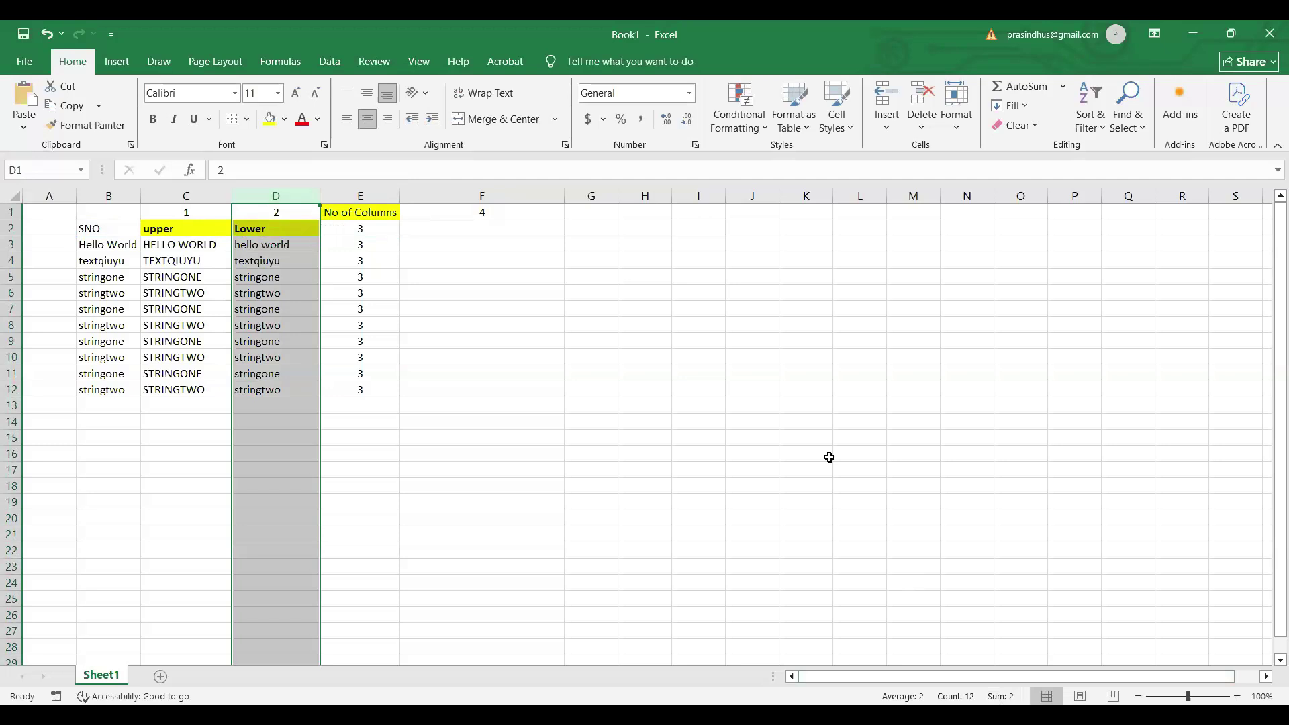
{"action": "left_click", "coordinate": [193, 194]}
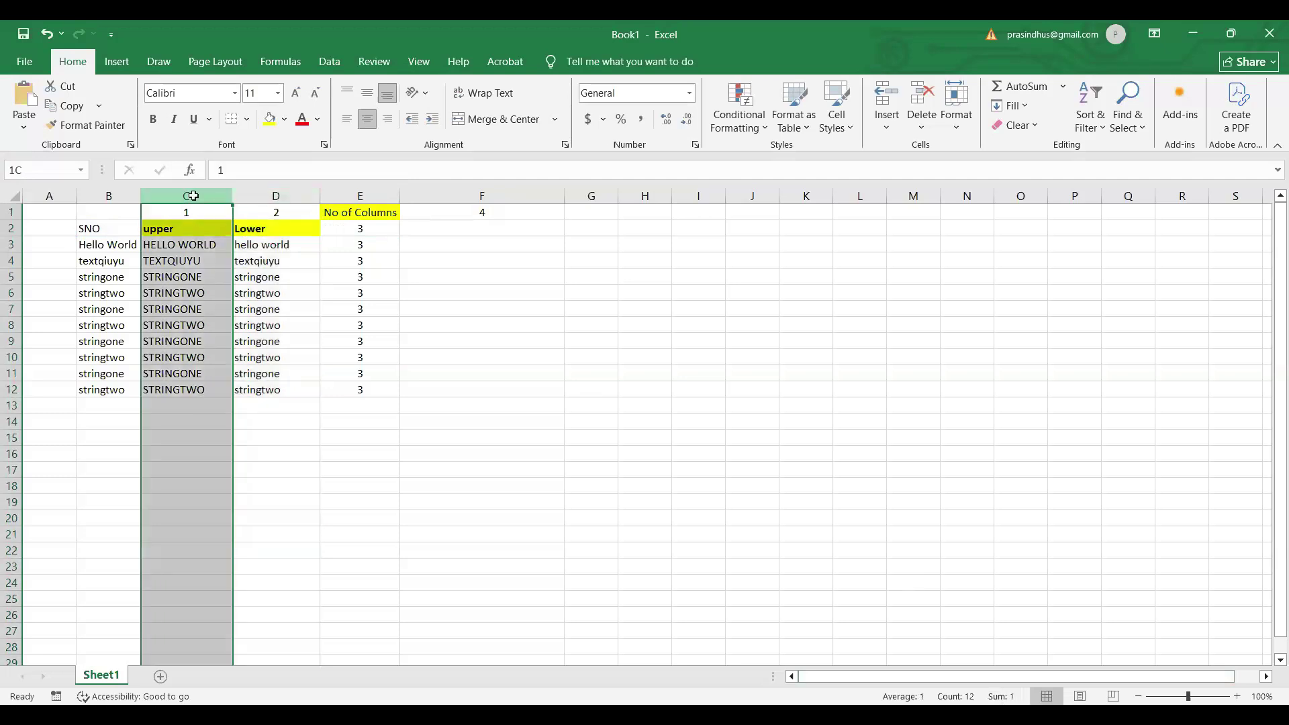
{"action": "left_click", "coordinate": [116, 192]}
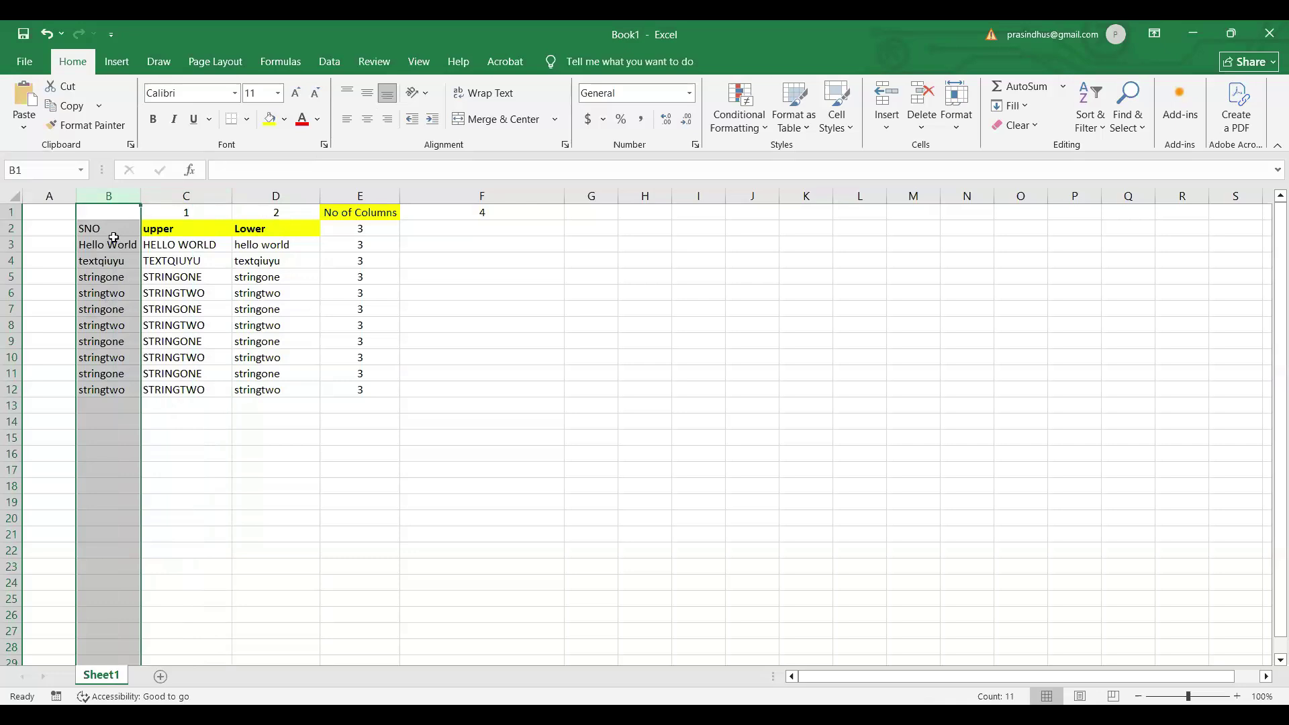
{"action": "left_click", "coordinate": [199, 187]}
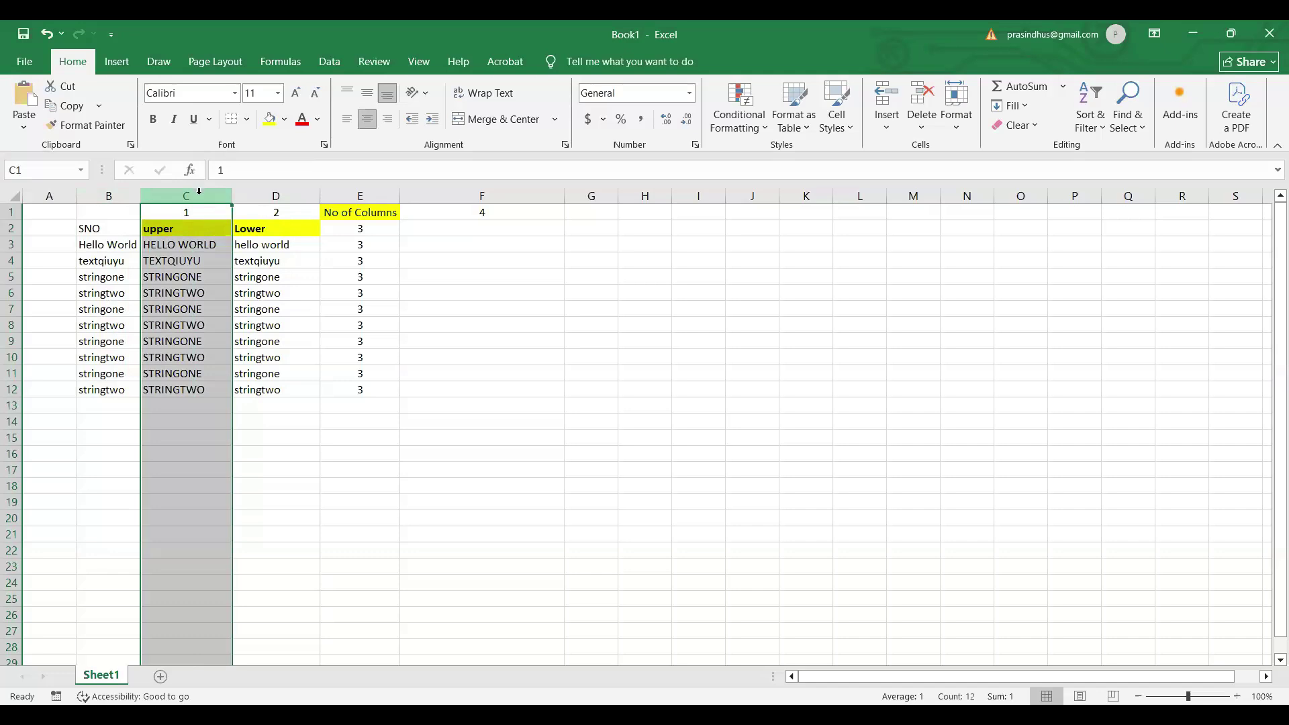
{"action": "left_click", "coordinate": [57, 211]}
{"action": "left_click", "coordinate": [56, 194]}
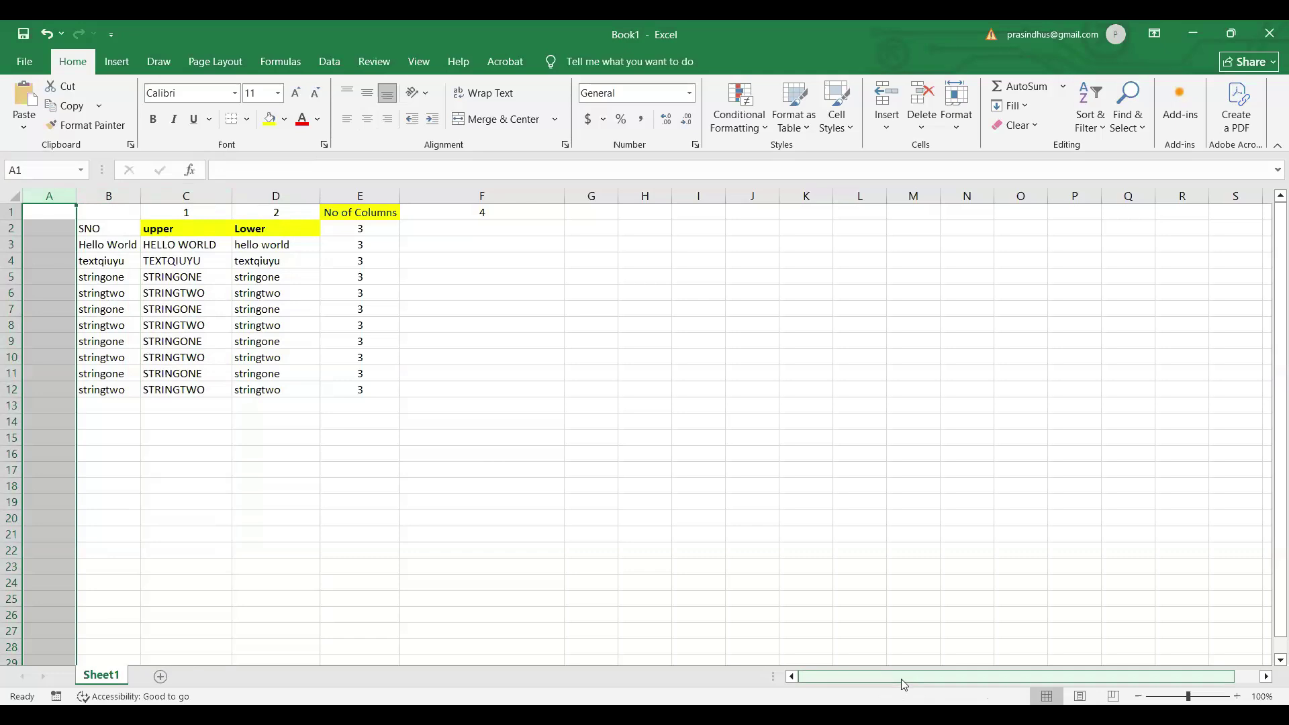
{"action": "left_click_drag", "start_coordinate": [904, 684], "coordinate": [842, 680]}
{"action": "left_click_drag", "start_coordinate": [59, 215], "coordinate": [54, 272]}
{"action": "left_click", "coordinate": [59, 215]}
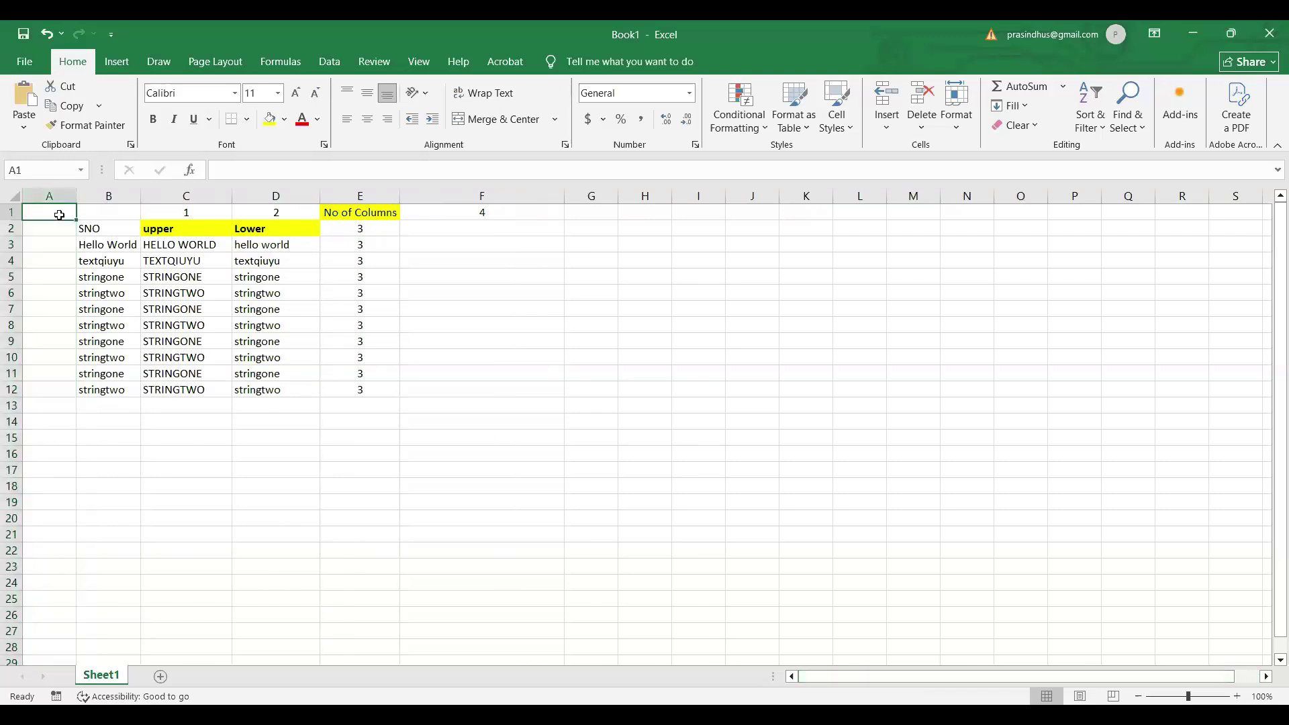
Enter =COLUMN(A:A) in A15.
{"action": "left_click", "coordinate": [46, 434]}
{"action": "type", "text": "=Colum"}
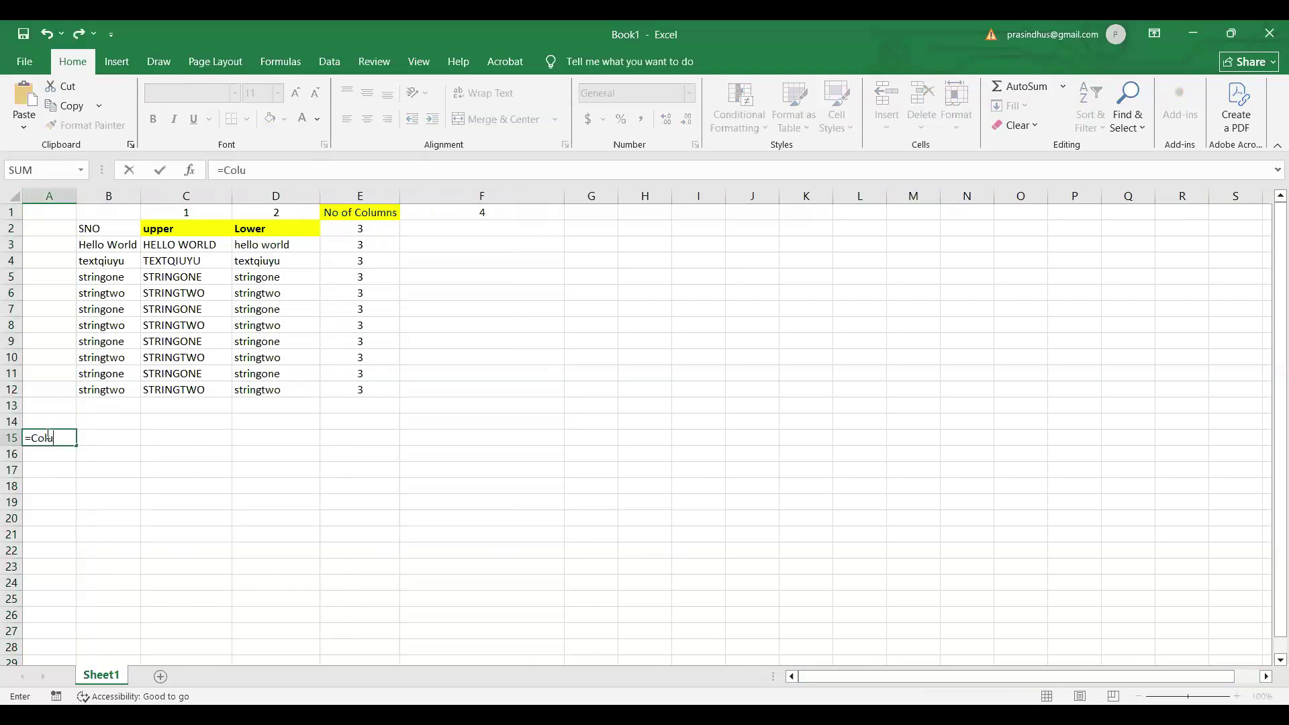
{"action": "key", "text": "Return"}
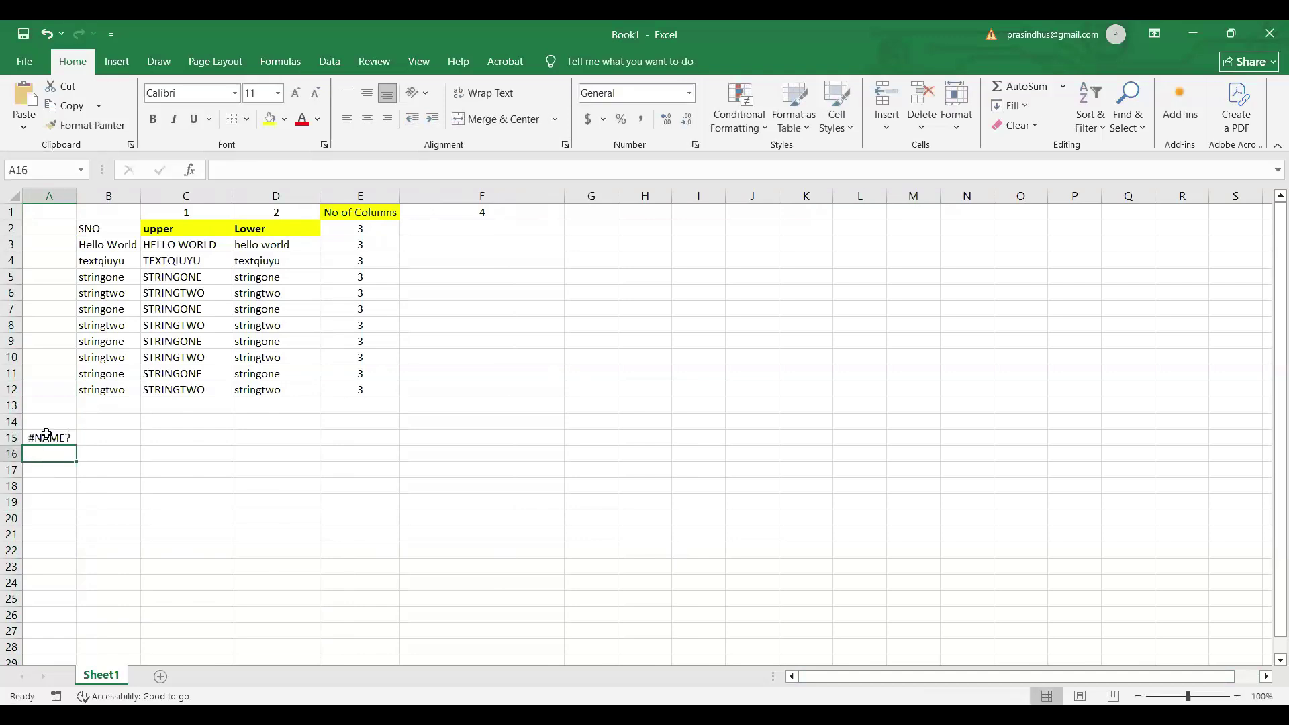
{"action": "left_click", "coordinate": [46, 437]}
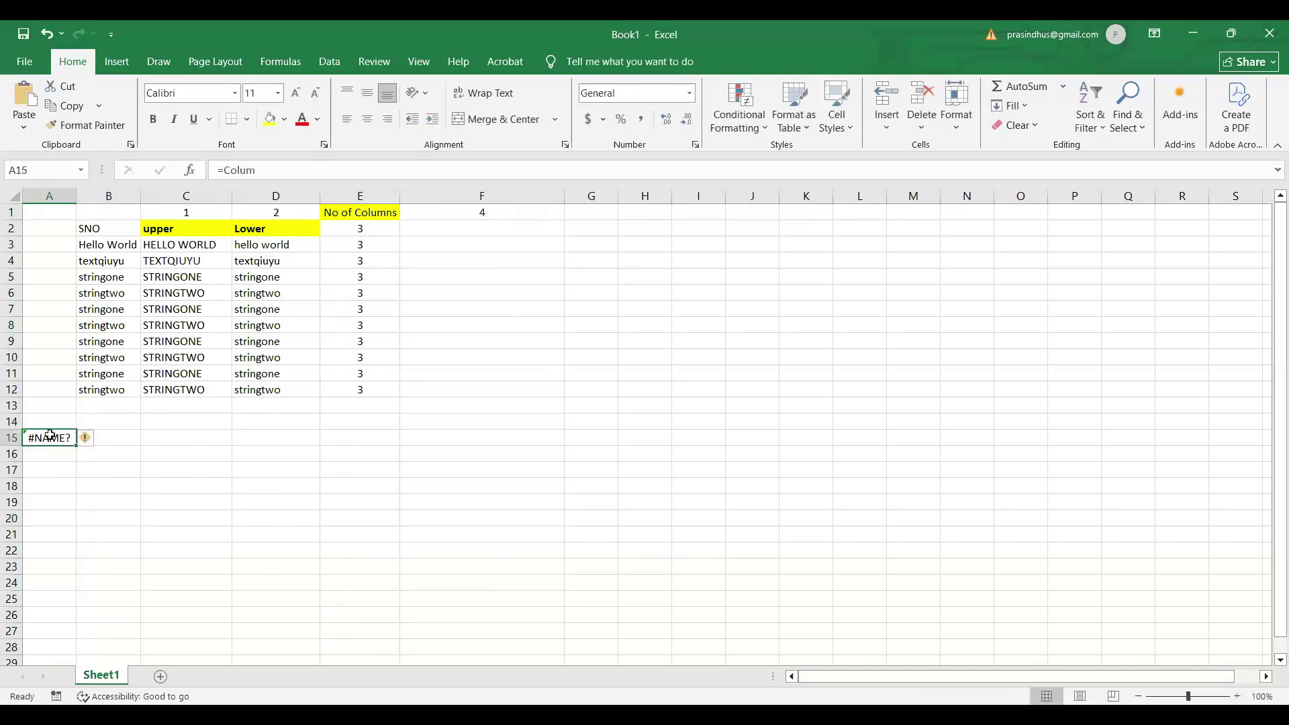
{"action": "left_click", "coordinate": [270, 173]}
{"action": "type", "text": "n"}
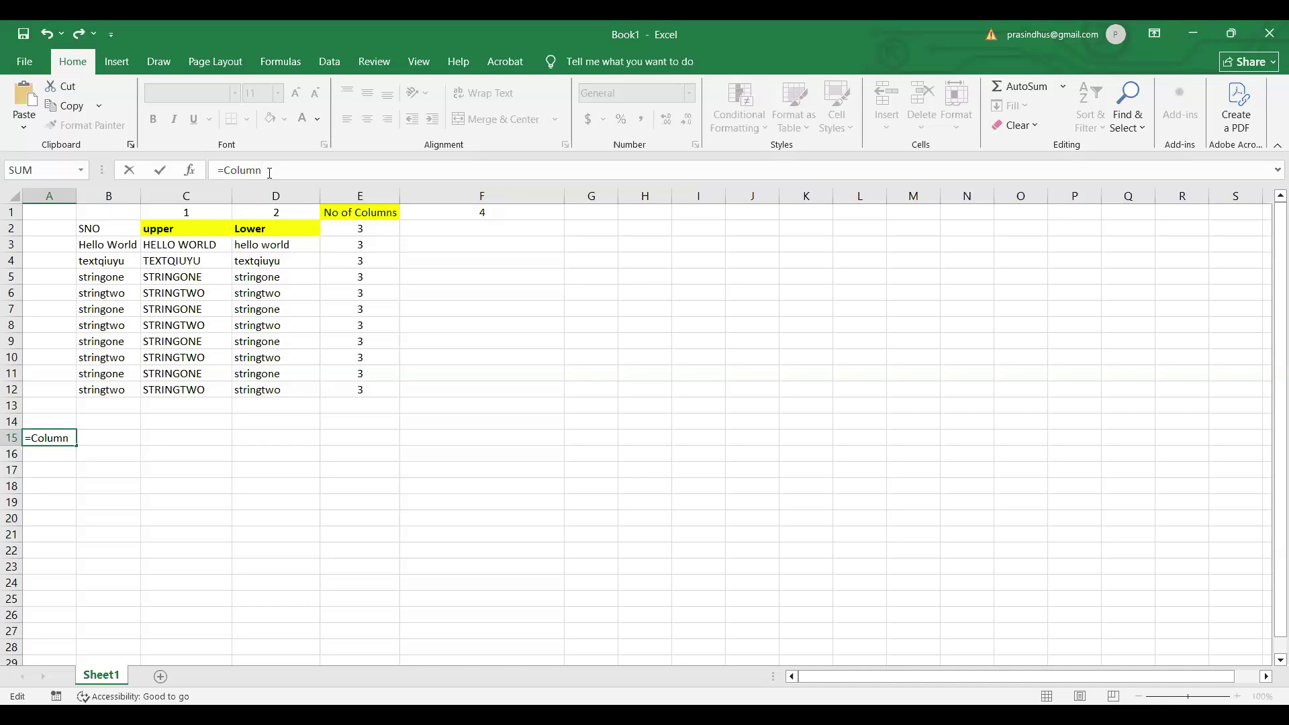
{"action": "type", "text": "("}
{"action": "left_click", "coordinate": [62, 192]}
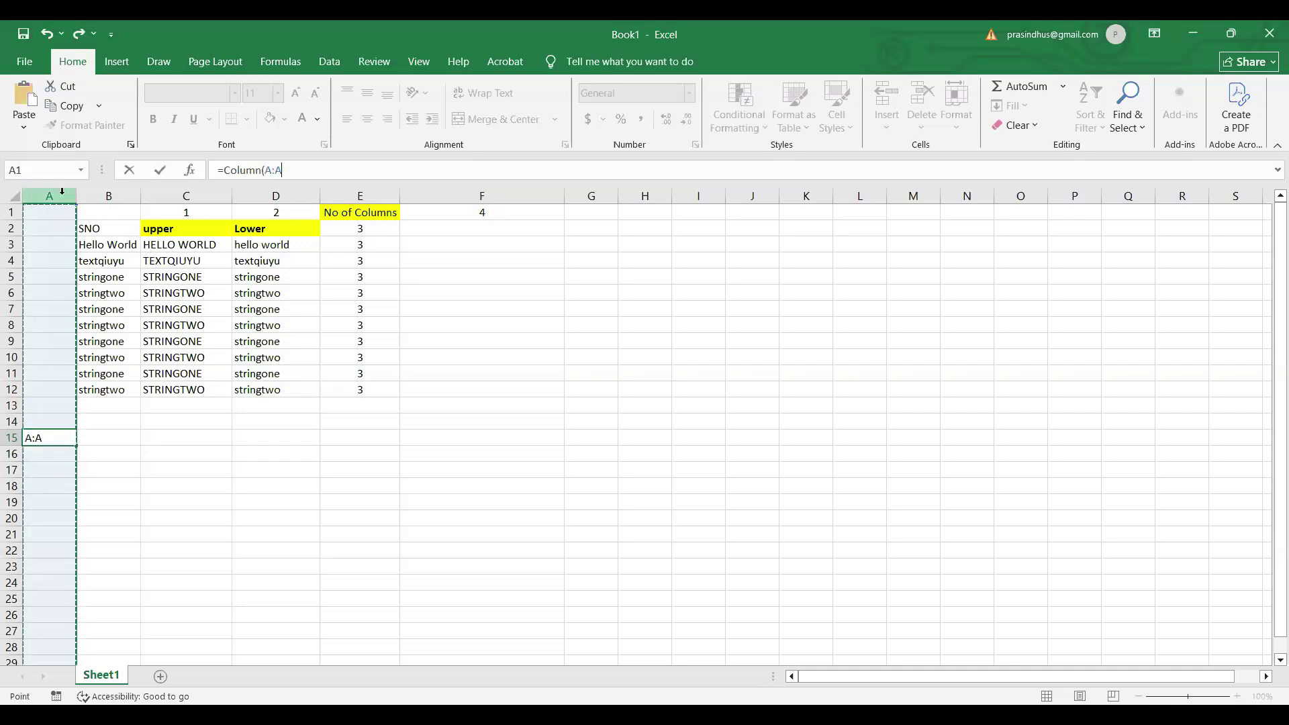
{"action": "type", "text": ")"}
{"action": "key", "text": "Return"}
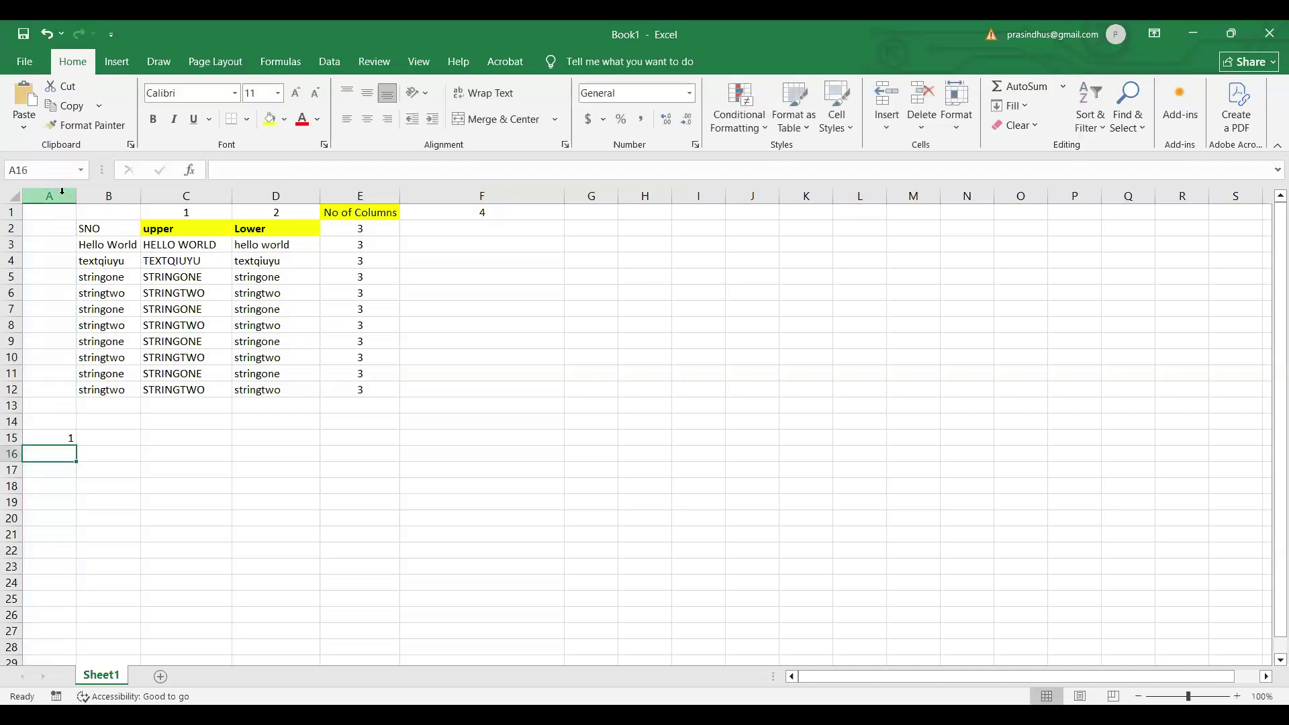
Fill the COLUMN formula from A15 across to Q15 and center row 15 horizontally.
{"action": "left_click", "coordinate": [62, 437]}
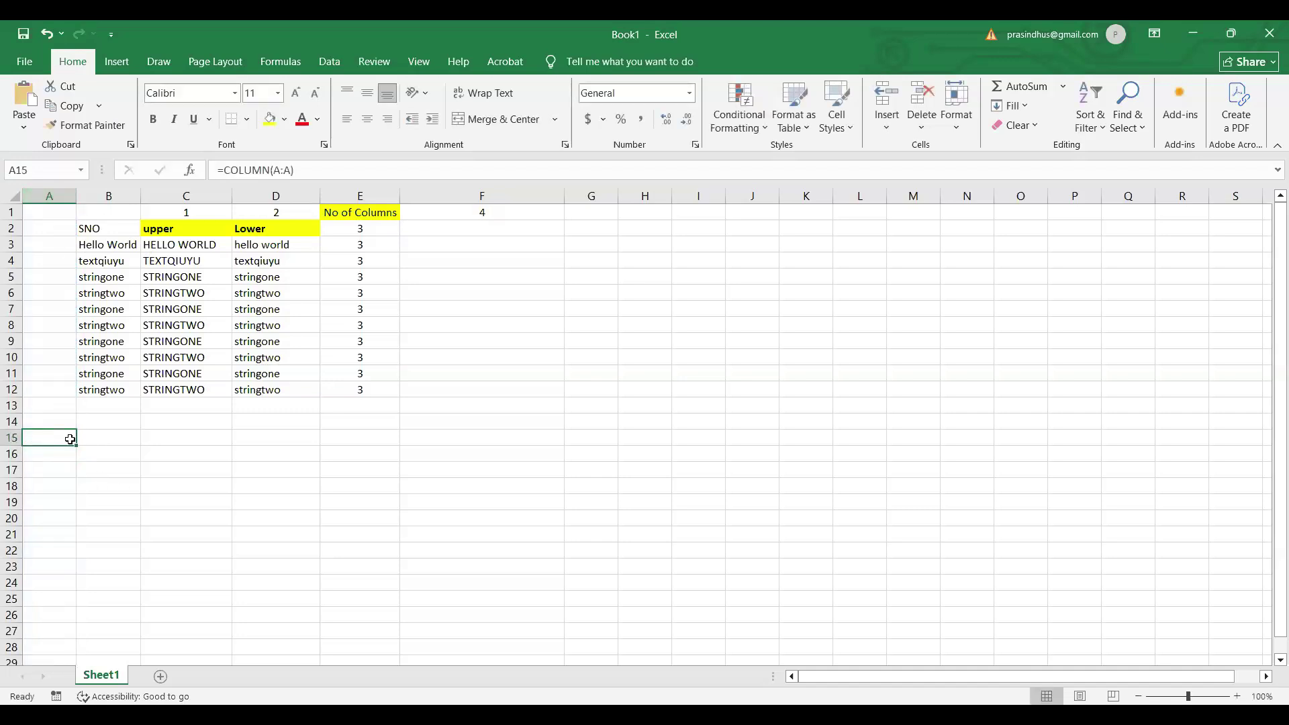
{"action": "left_click_drag", "start_coordinate": [77, 446], "coordinate": [1165, 474]}
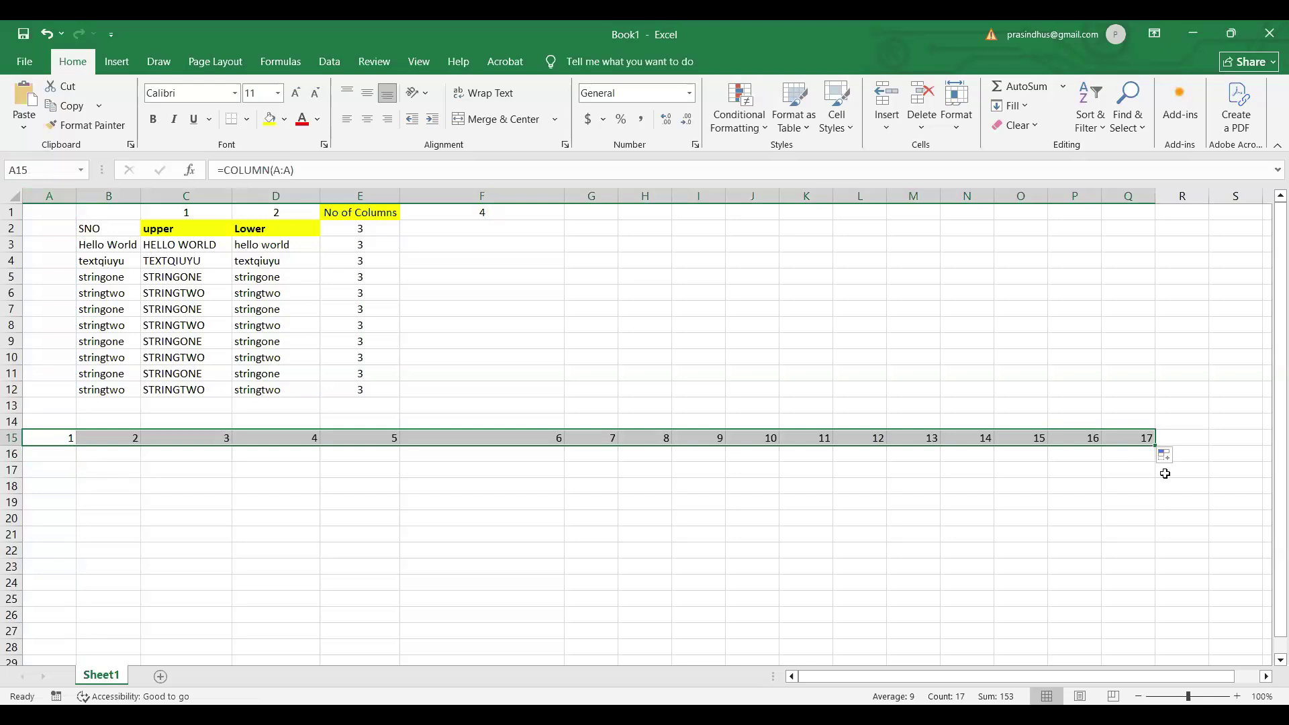
{"action": "left_click", "coordinate": [366, 119]}
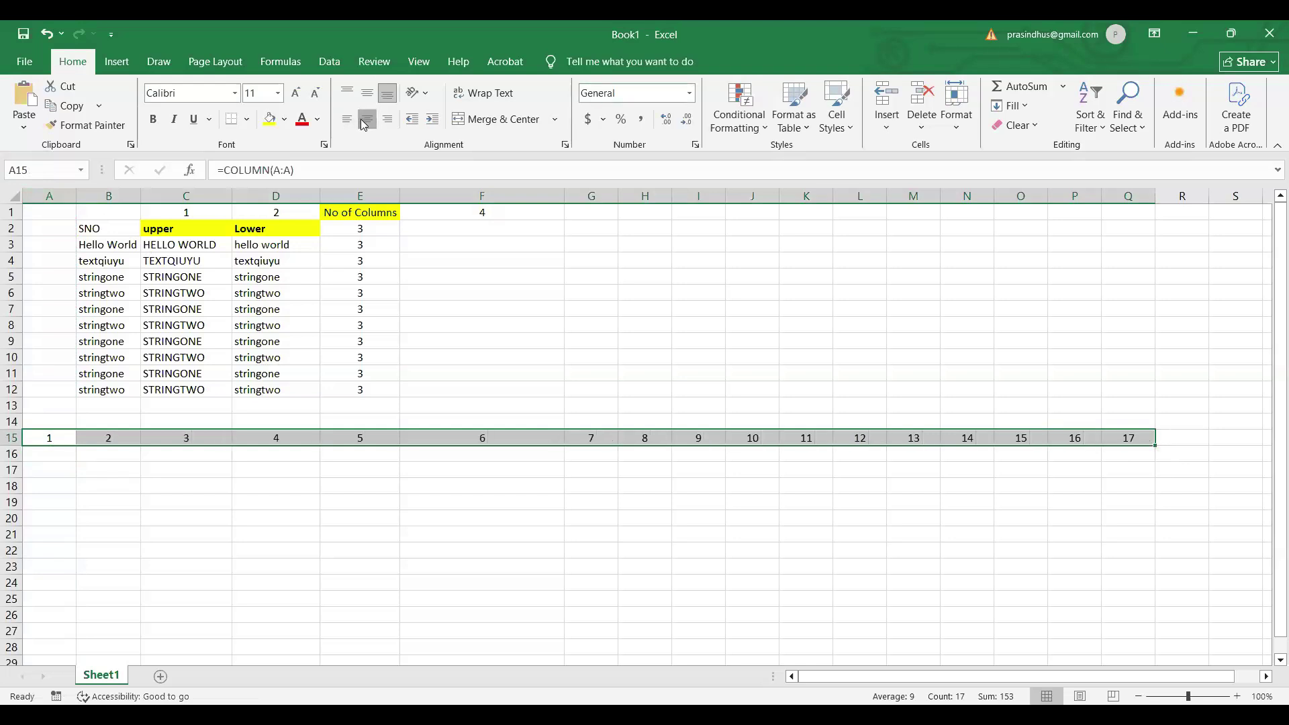
{"action": "left_click", "coordinate": [363, 124]}
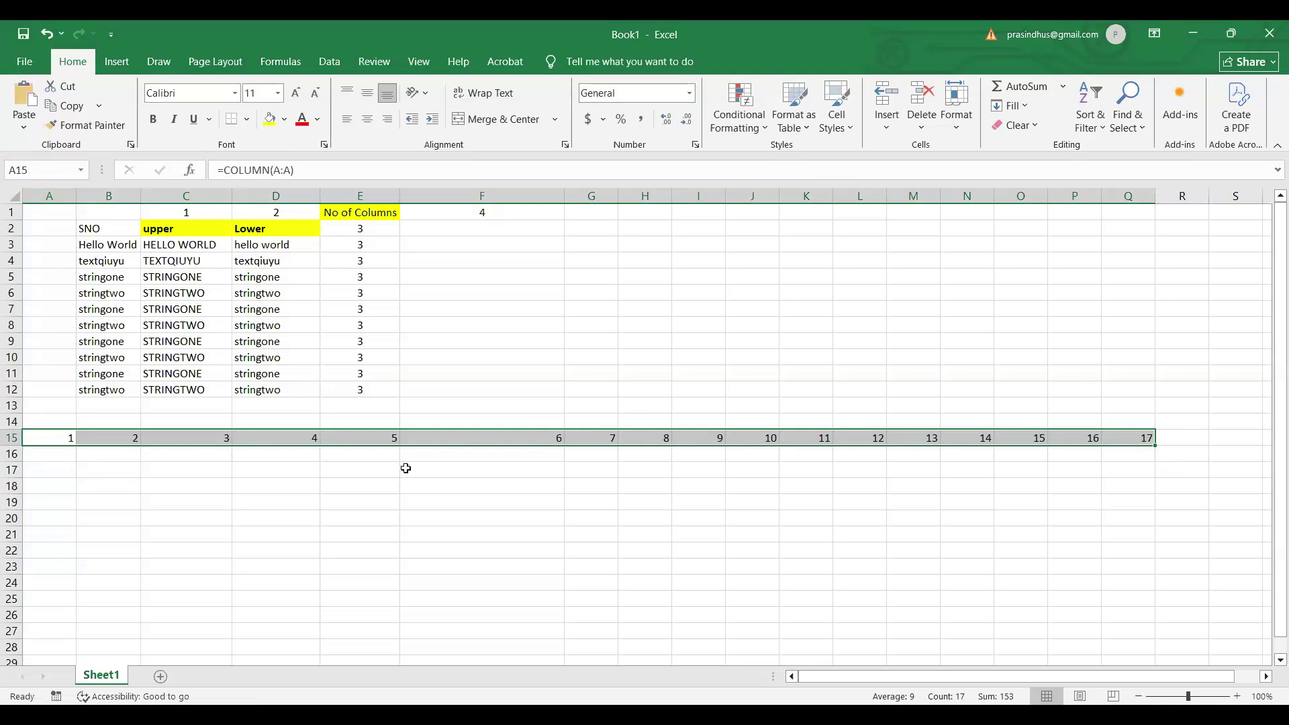
{"action": "left_click", "coordinate": [120, 438]}
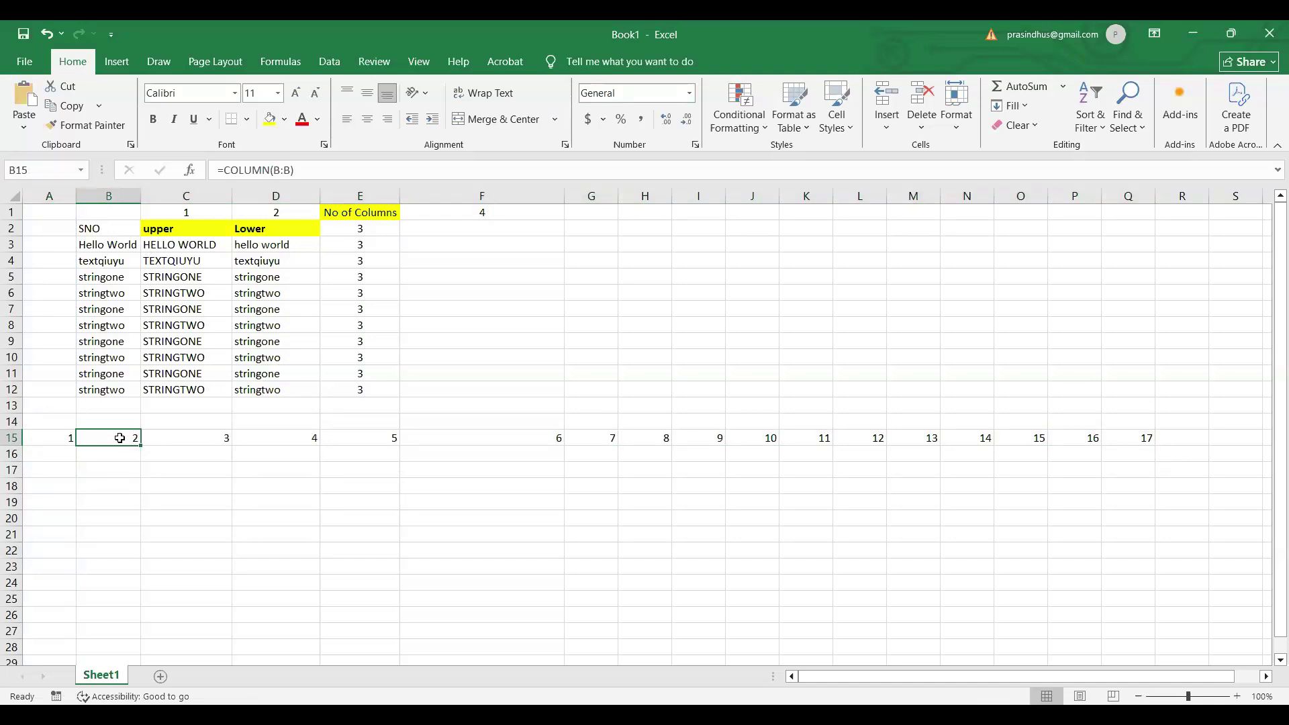
{"action": "left_click", "coordinate": [11, 438]}
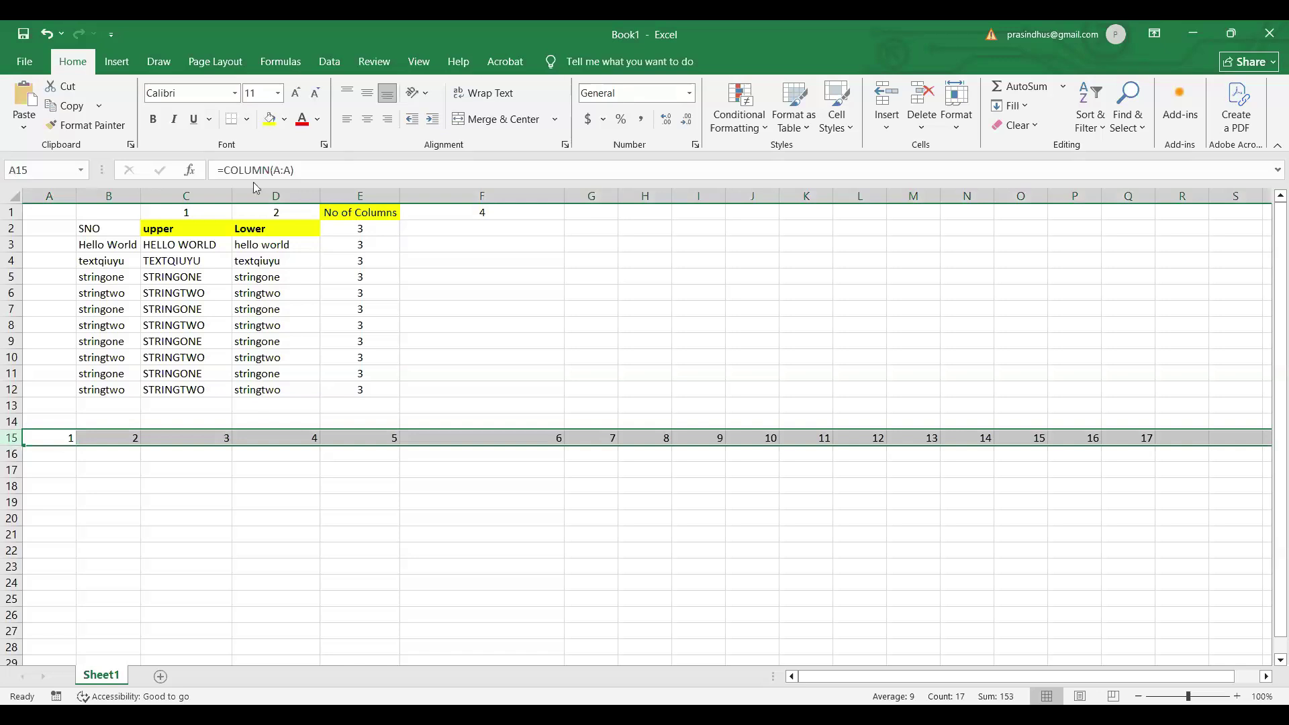
{"action": "left_click", "coordinate": [365, 121]}
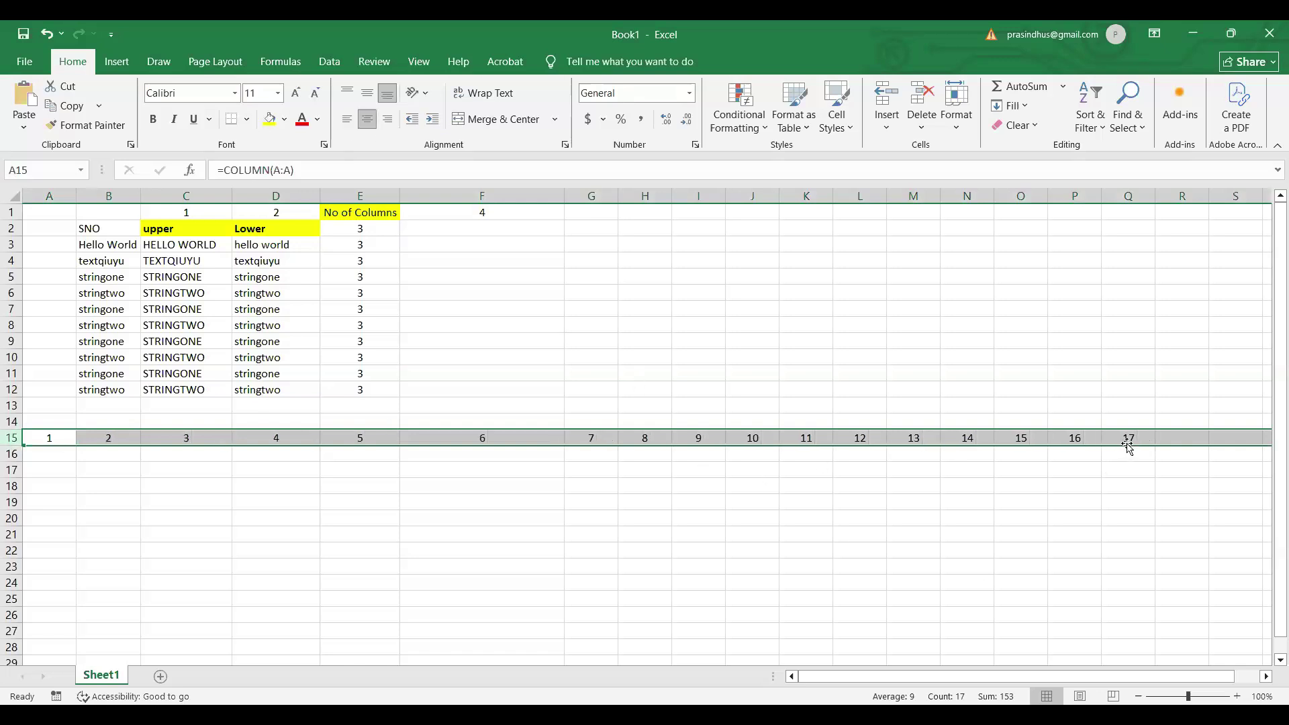
Check the A:A reference in A15 and extend the COLUMN formula across row 15 to BF15.
{"action": "left_click", "coordinate": [47, 437]}
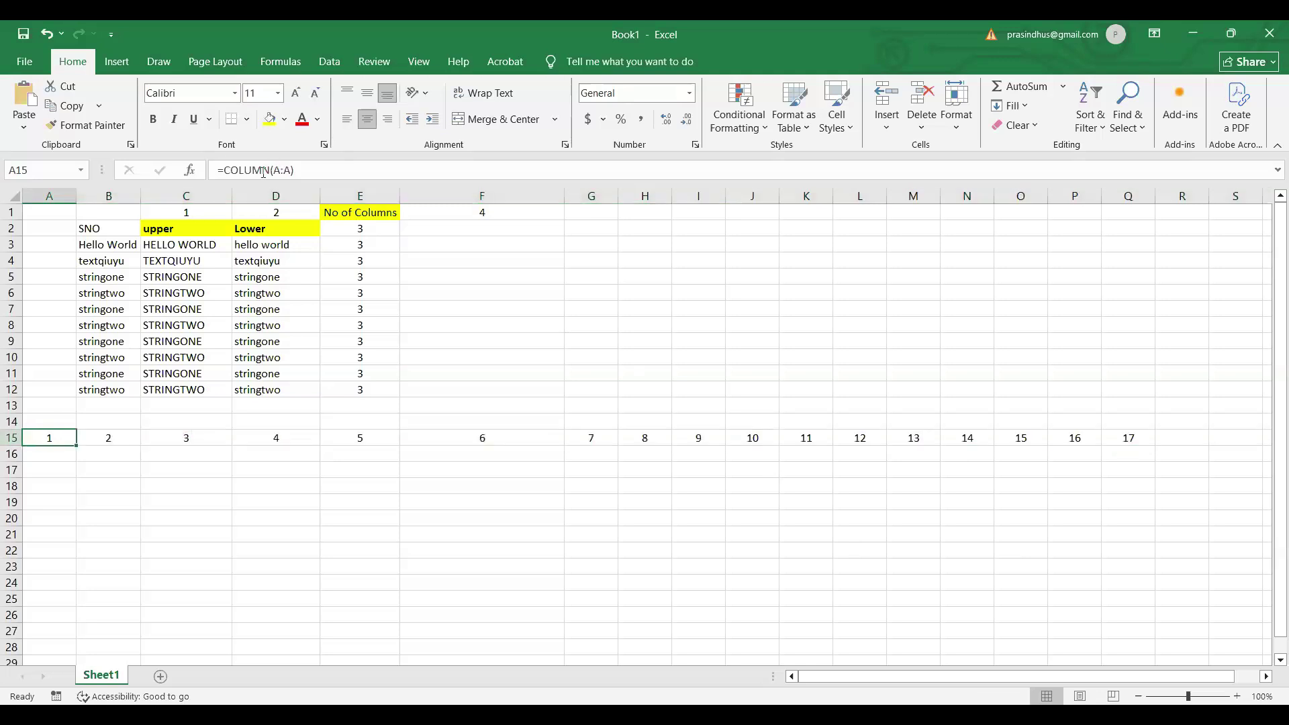
{"action": "left_click_drag", "start_coordinate": [276, 170], "coordinate": [288, 171]}
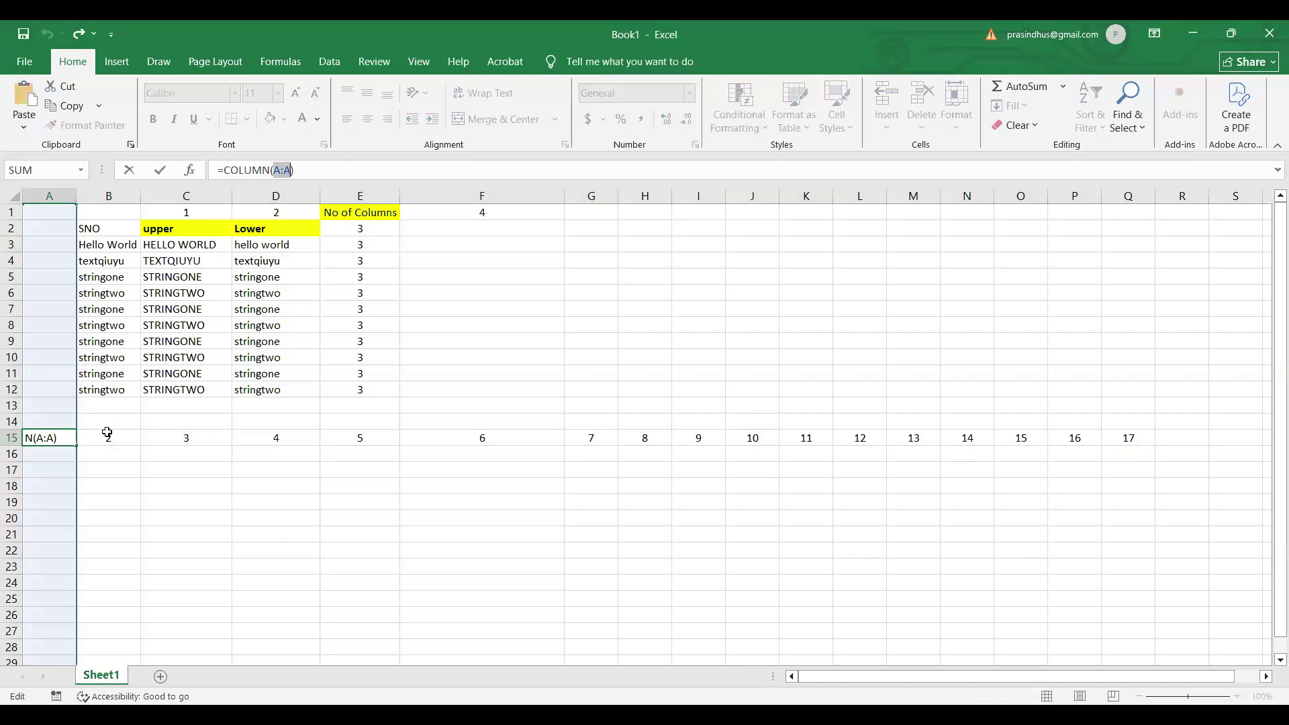
{"action": "key", "text": "ctrl+Return"}
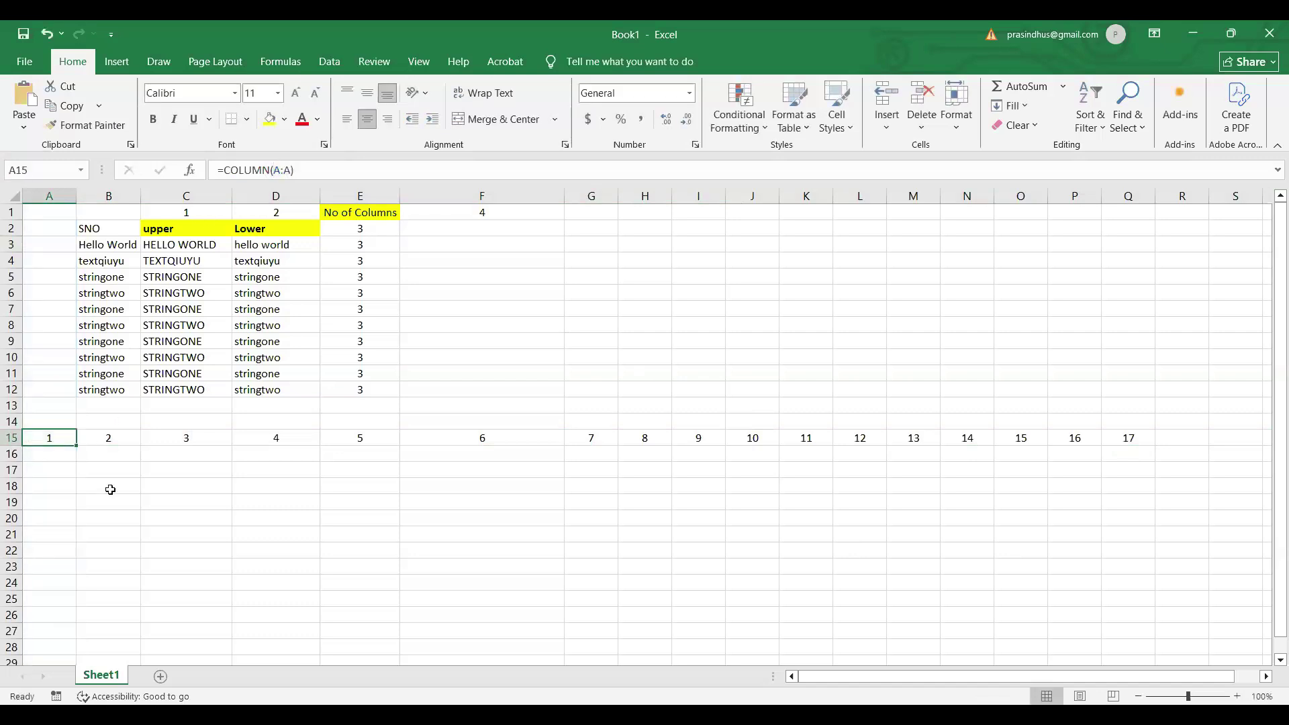
{"action": "left_click_drag", "start_coordinate": [57, 439], "coordinate": [987, 466]}
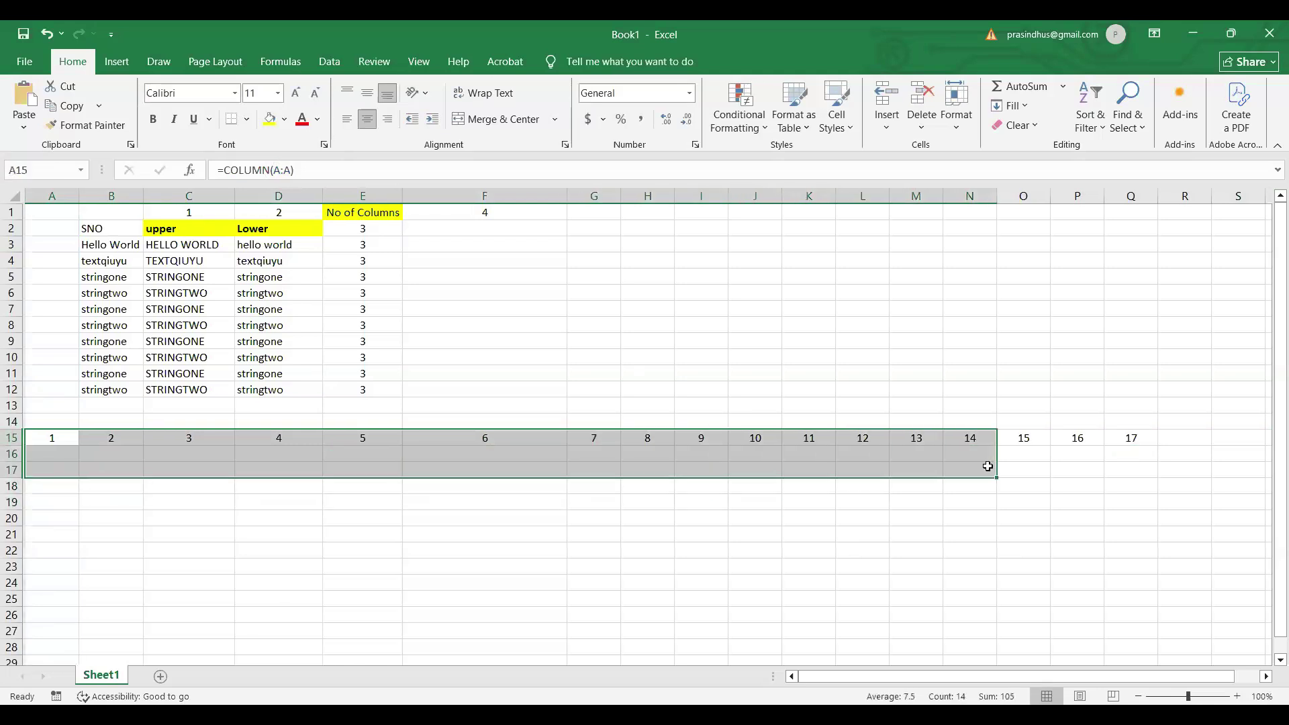
{"action": "left_click", "coordinate": [1129, 440]}
{"action": "left_click_drag", "start_coordinate": [64, 440], "coordinate": [1188, 446]}
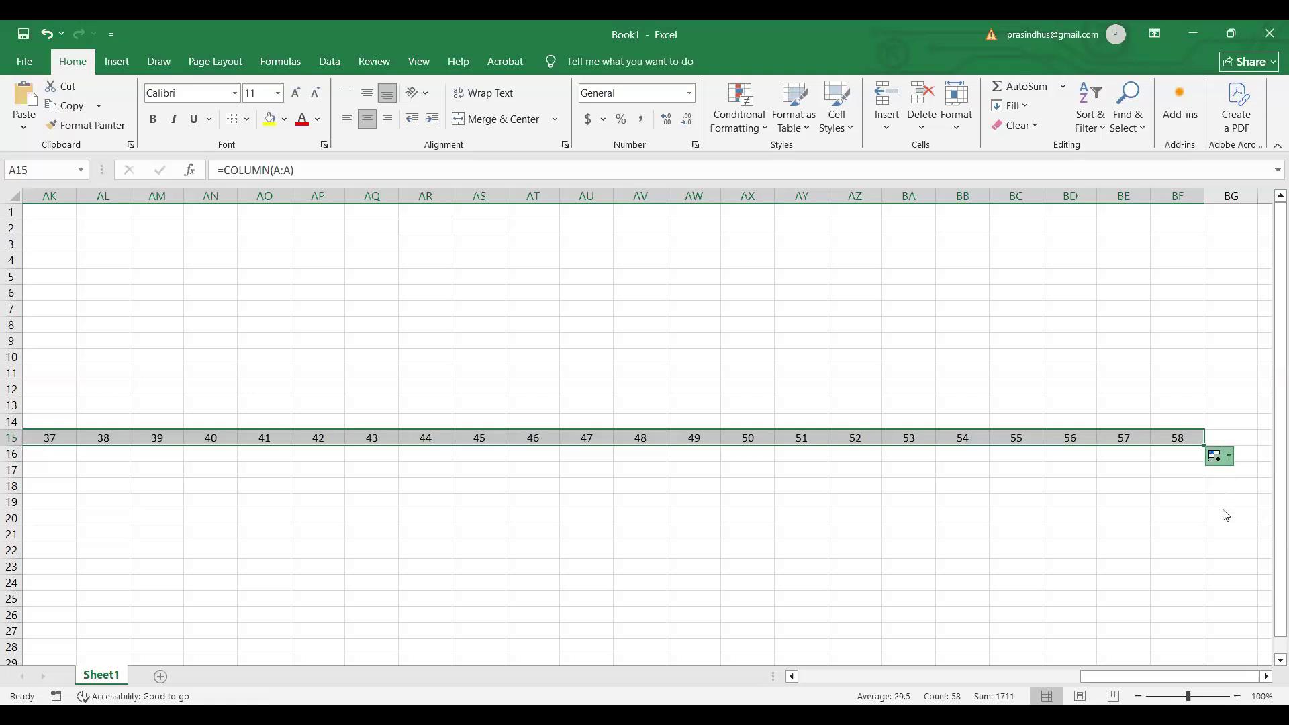
Examine the filled COLUMN numbering along row 15 from A15 to its last cell, BF15.
{"action": "left_click", "coordinate": [1124, 586]}
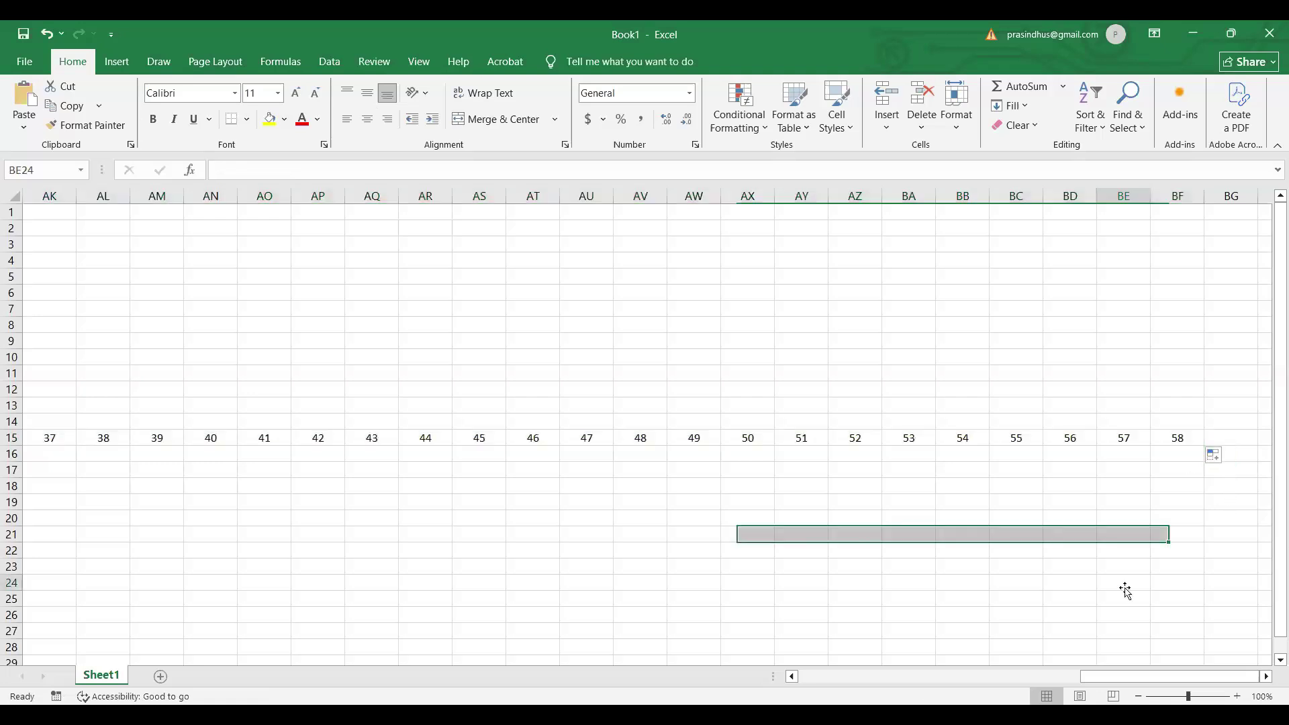
{"action": "left_click_drag", "start_coordinate": [1126, 683], "coordinate": [846, 677]}
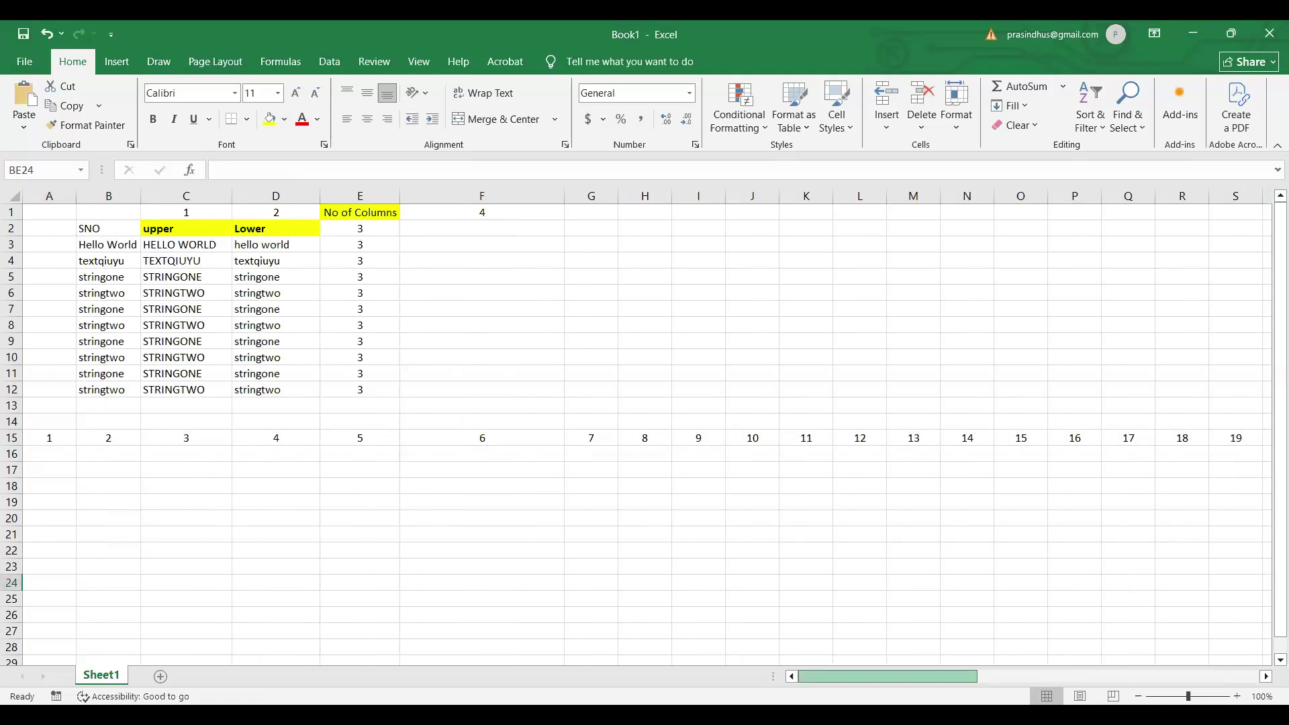
{"action": "left_click", "coordinate": [62, 435]}
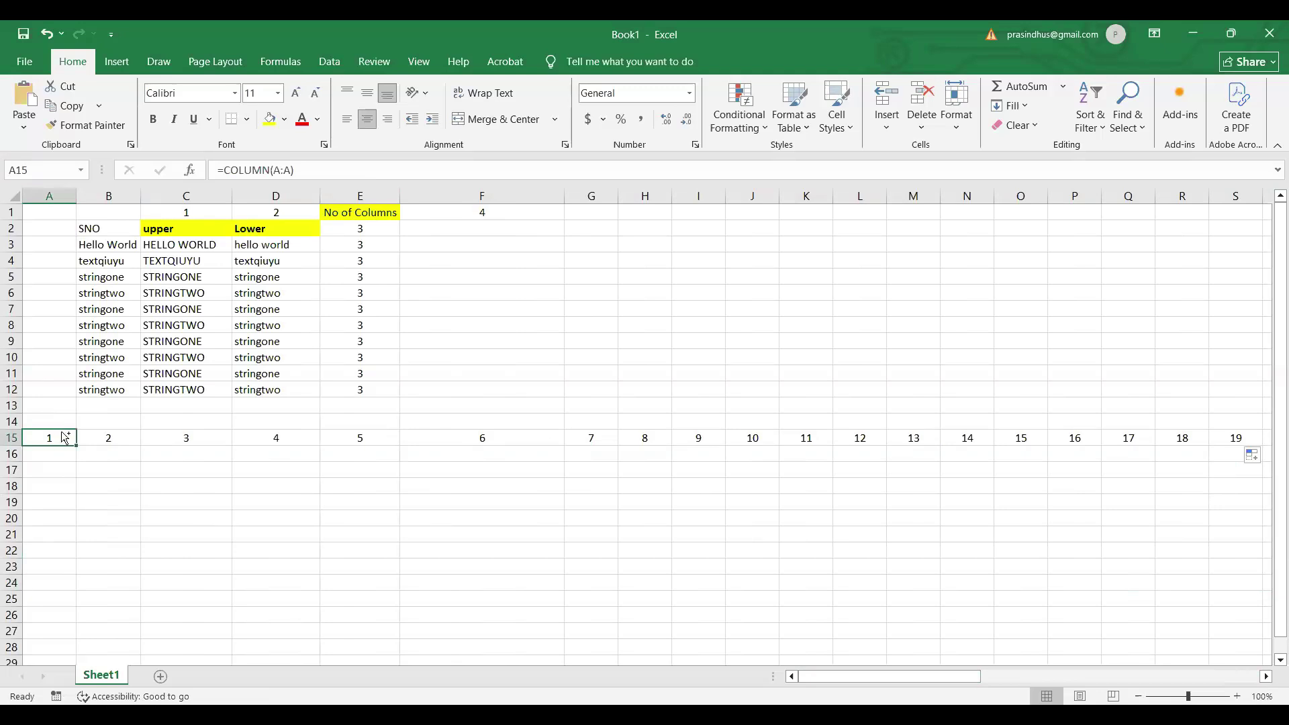
{"action": "key", "text": "ctrl+shift+Right"}
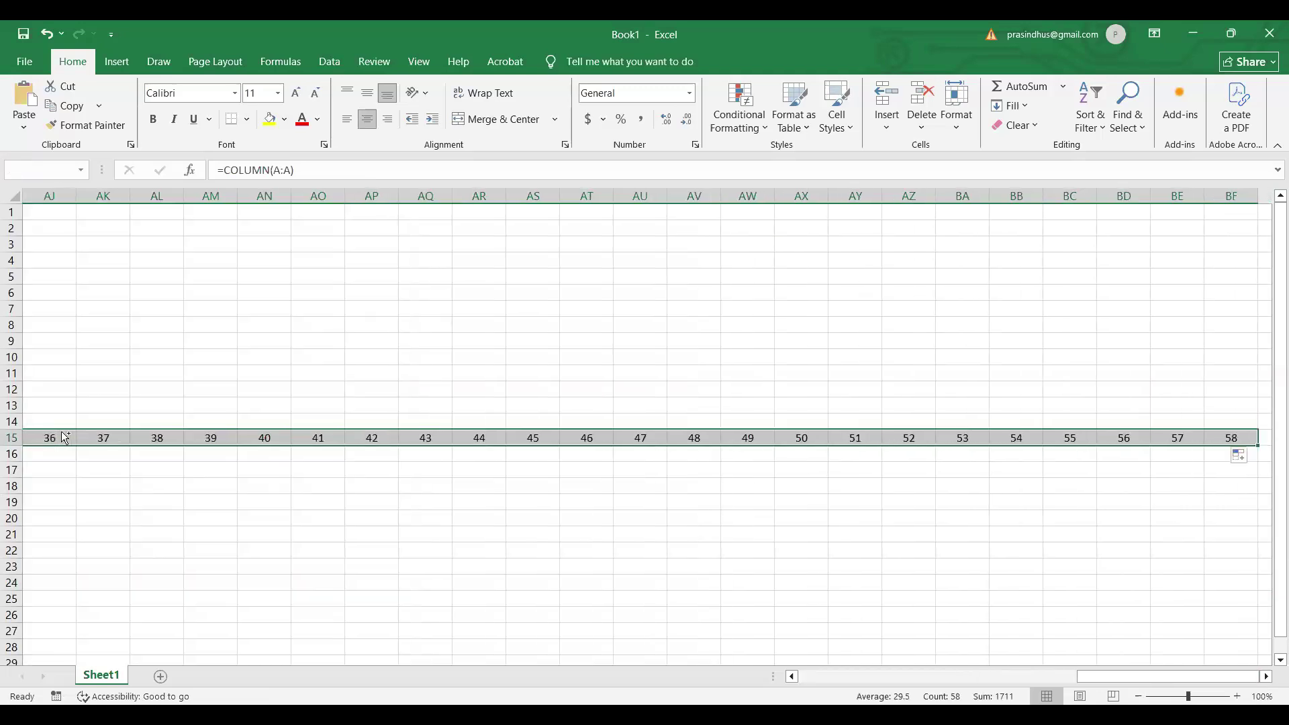
{"action": "key", "text": "shift+space"}
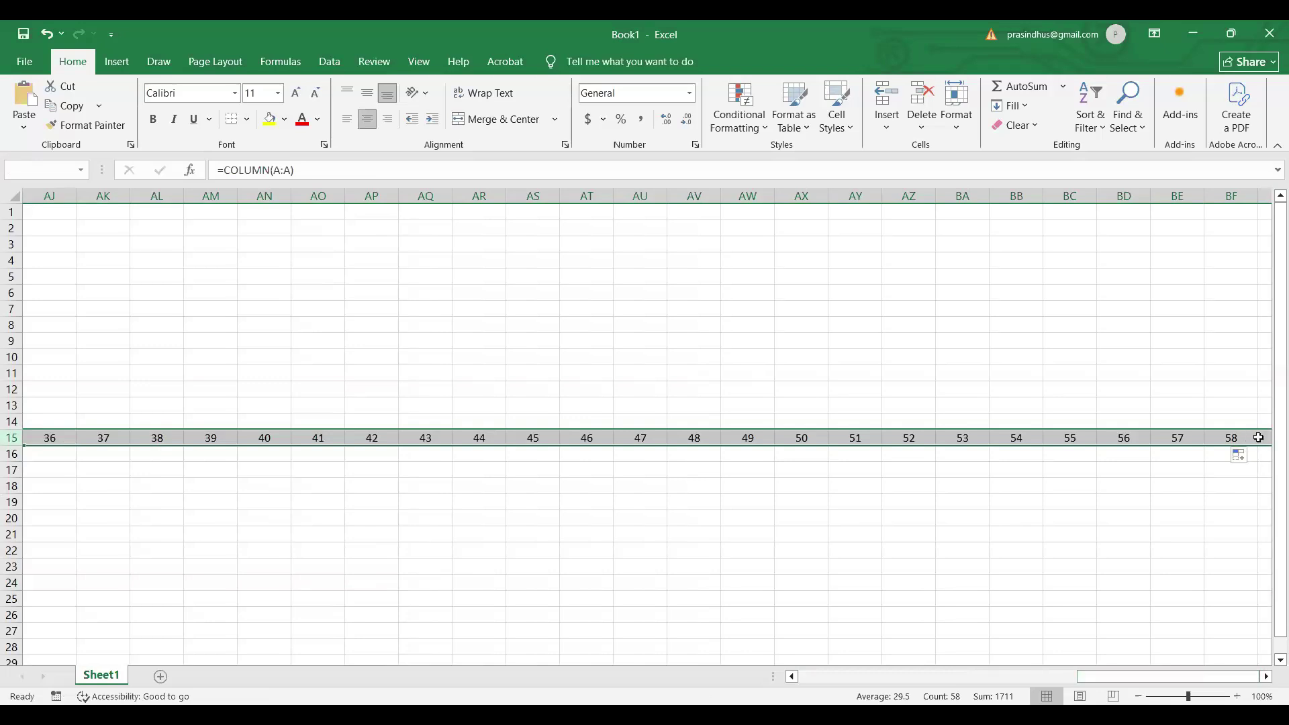
{"action": "left_click", "coordinate": [1239, 438]}
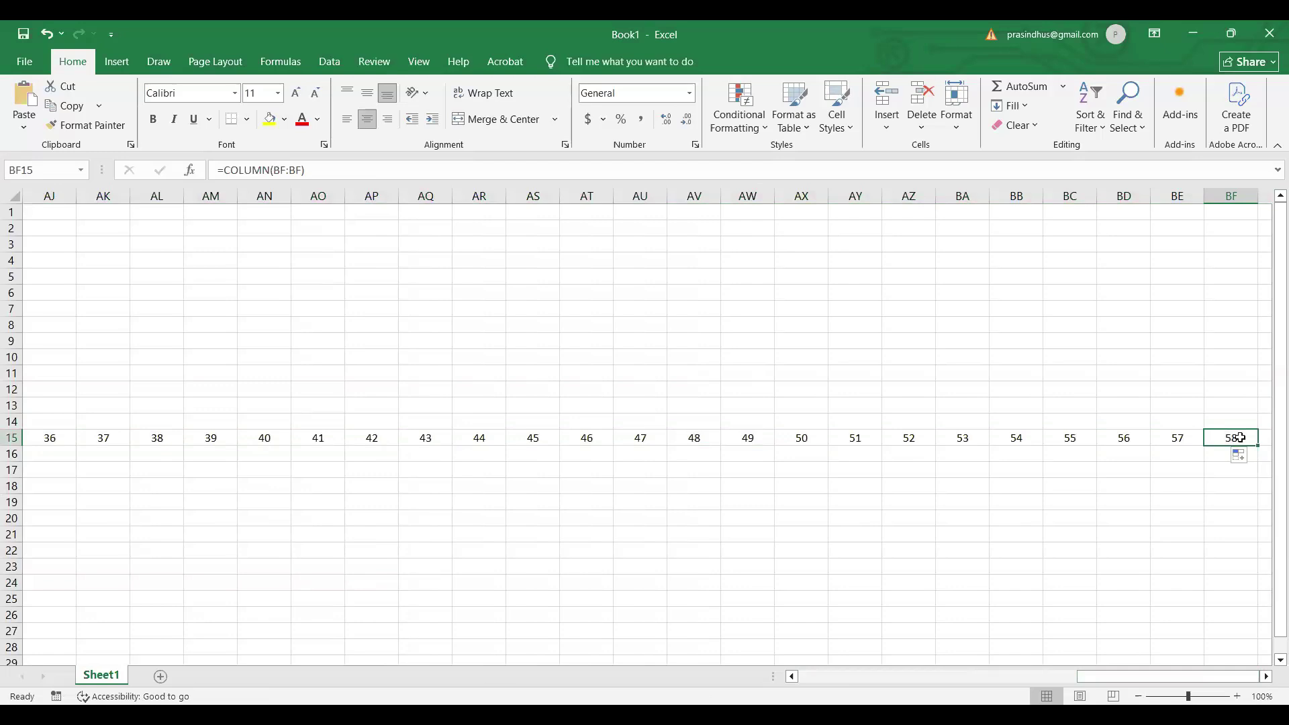
Examine the far end of row 15 around the sheet's last column, XFD.
{"action": "left_click", "coordinate": [5, 440]}
{"action": "right_click", "coordinate": [2, 441]}
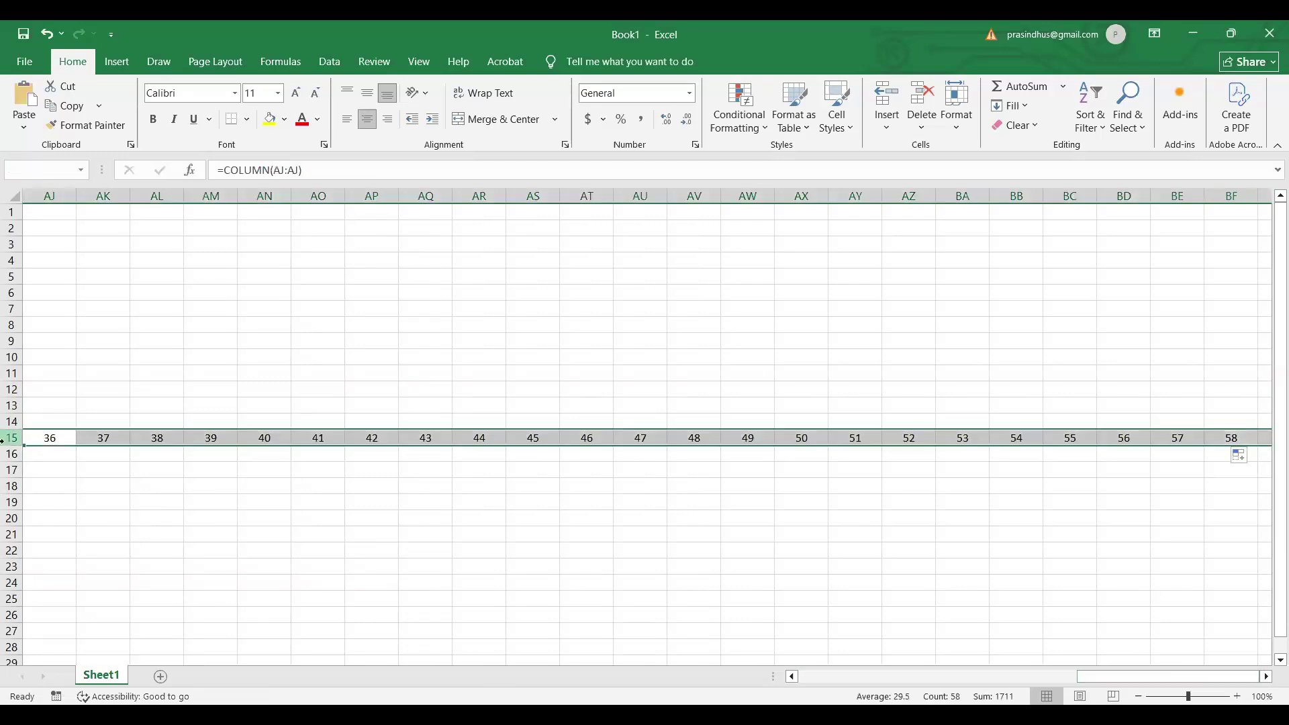
{"action": "key", "text": "ctrl+Right"}
{"action": "key", "text": "ctrl+Right"}
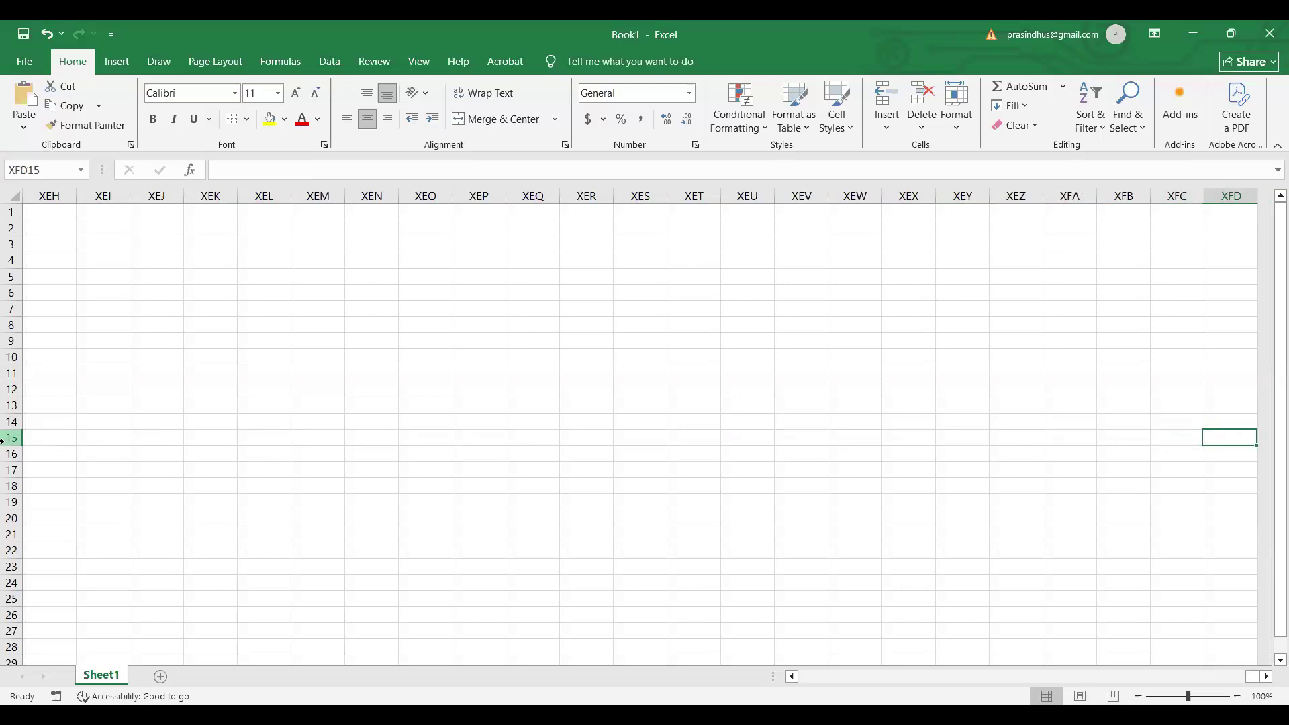
{"action": "key", "text": "Left"}
{"action": "key", "text": "Left"}
{"action": "key", "text": "Left"}
{"action": "key", "text": "Left"}
{"action": "key", "text": "Left"}
{"action": "key", "text": "Left"}
{"action": "key", "text": "Left"}
{"action": "key", "text": "Left"}
{"action": "key", "text": "Left"}
{"action": "key", "text": "Left"}
{"action": "key", "text": "Left"}
{"action": "key", "text": "Left"}
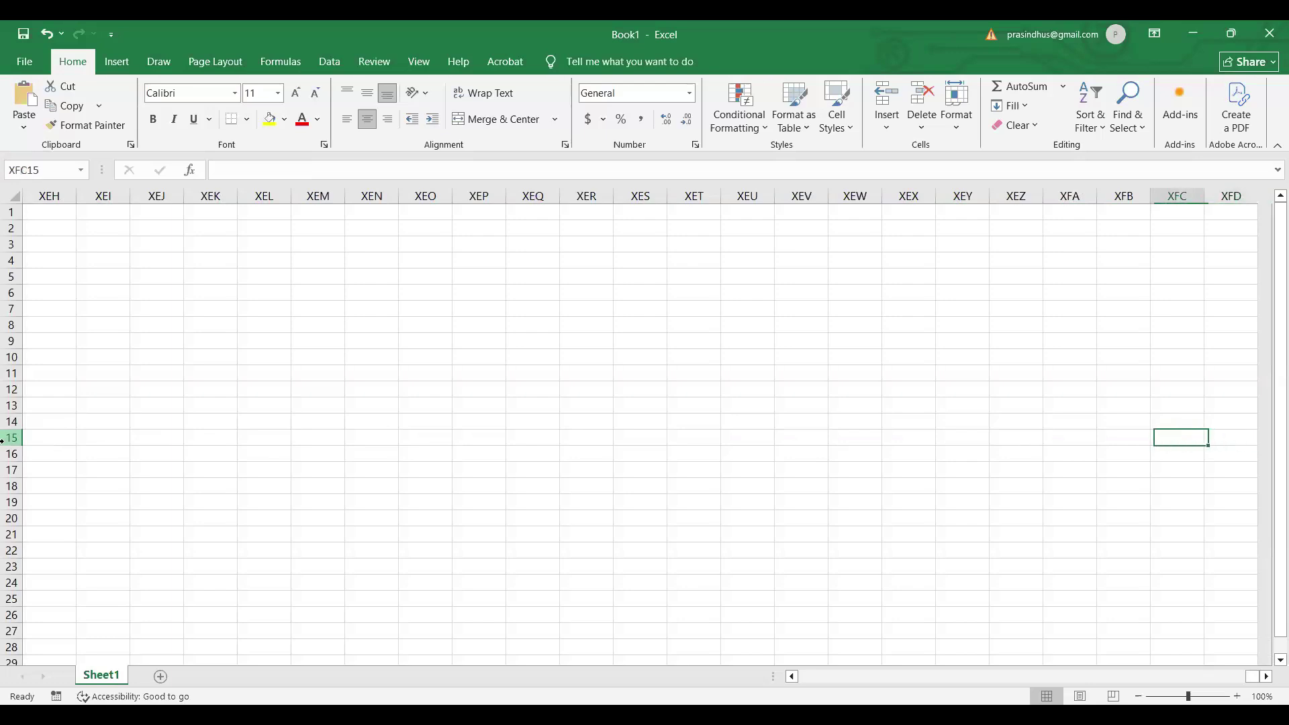
{"action": "key", "text": "Right"}
{"action": "key", "text": "Right"}
{"action": "key", "text": "Right"}
{"action": "key", "text": "Right"}
{"action": "key", "text": "Right"}
{"action": "key", "text": "Right"}
{"action": "key", "text": "Right"}
{"action": "key", "text": "Right"}
{"action": "key", "text": "Right"}
{"action": "key", "text": "Right"}
{"action": "key", "text": "Right"}
{"action": "key", "text": "Right"}
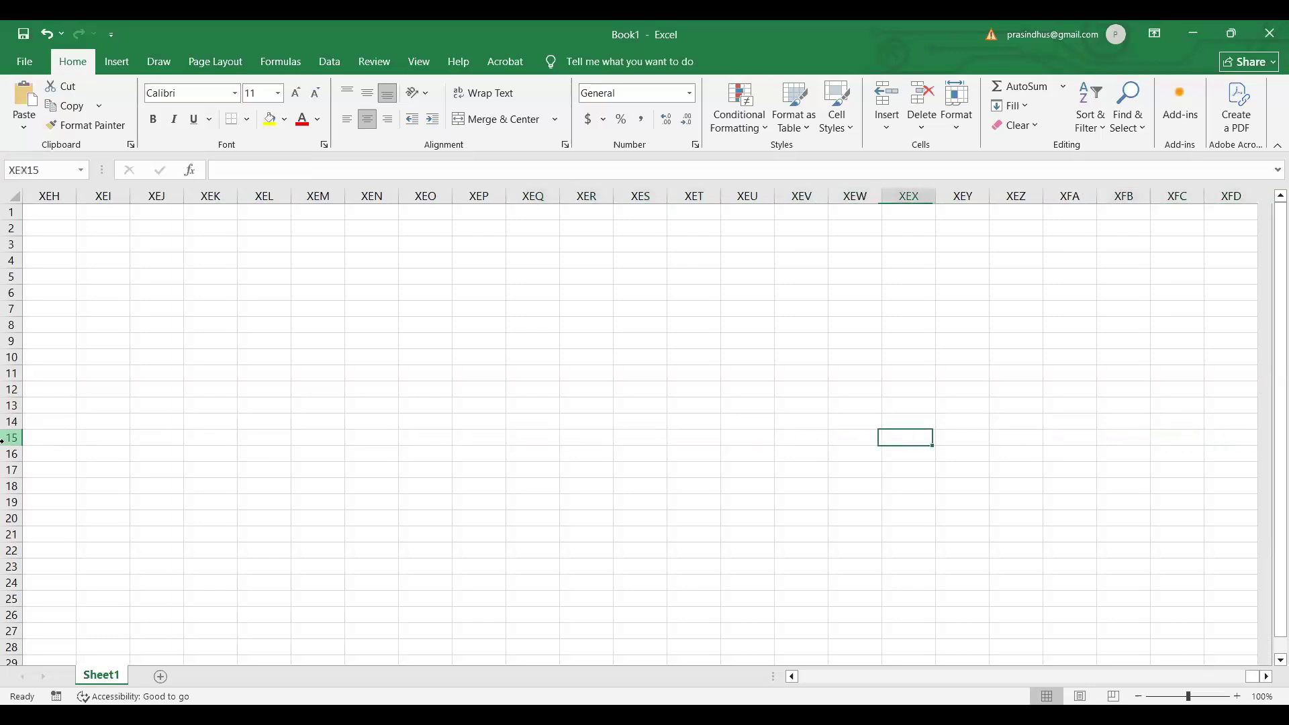
{"action": "left_click", "coordinate": [3, 438]}
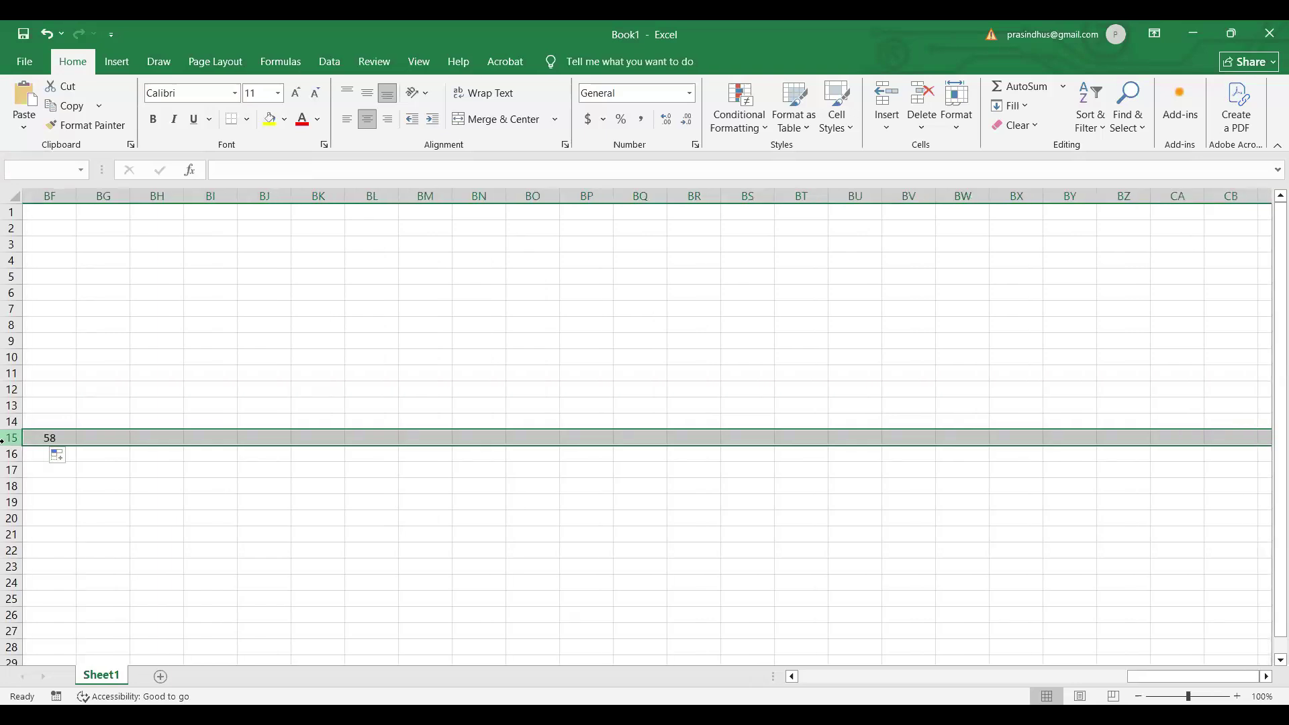
Select the filled cells A15:BF15 and extend the COLUMN formula across row 15 to KT15.
{"action": "left_click", "coordinate": [44, 439]}
{"action": "key", "text": "Left"}
{"action": "key", "text": "Left"}
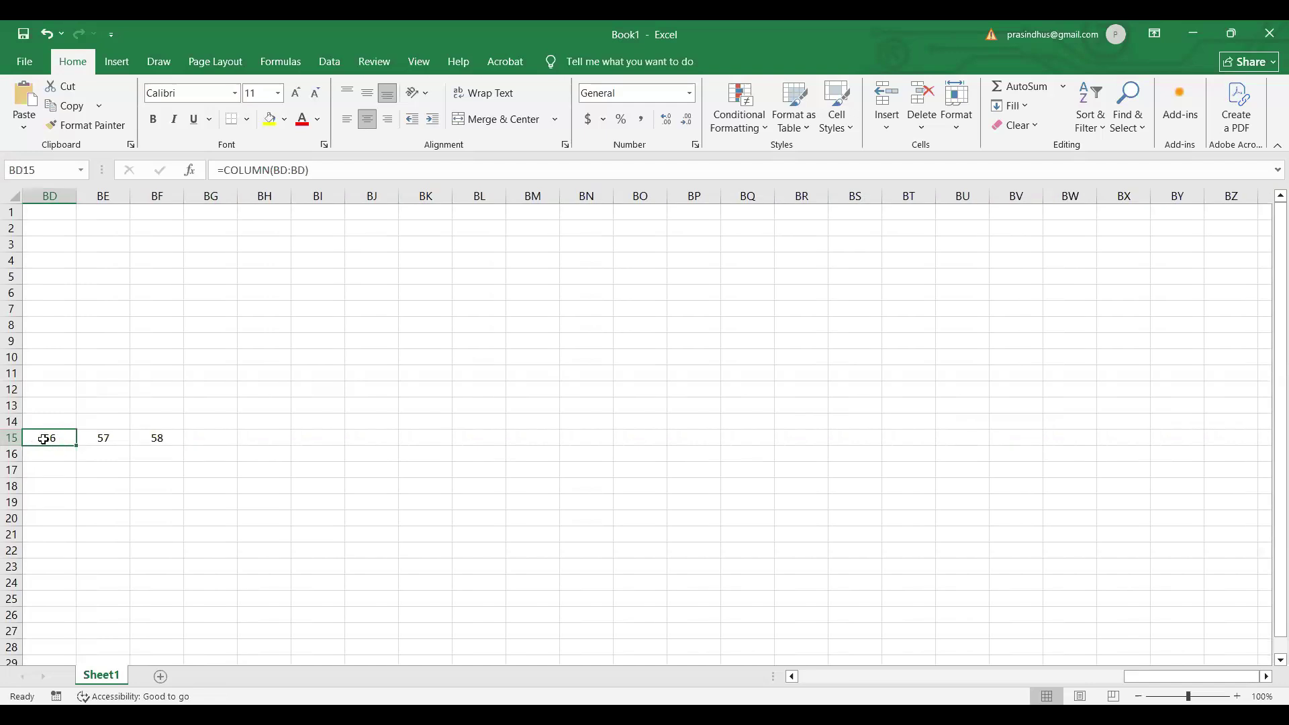
{"action": "key", "text": "ctrl+Left"}
{"action": "key", "text": "ctrl+shift+Right"}
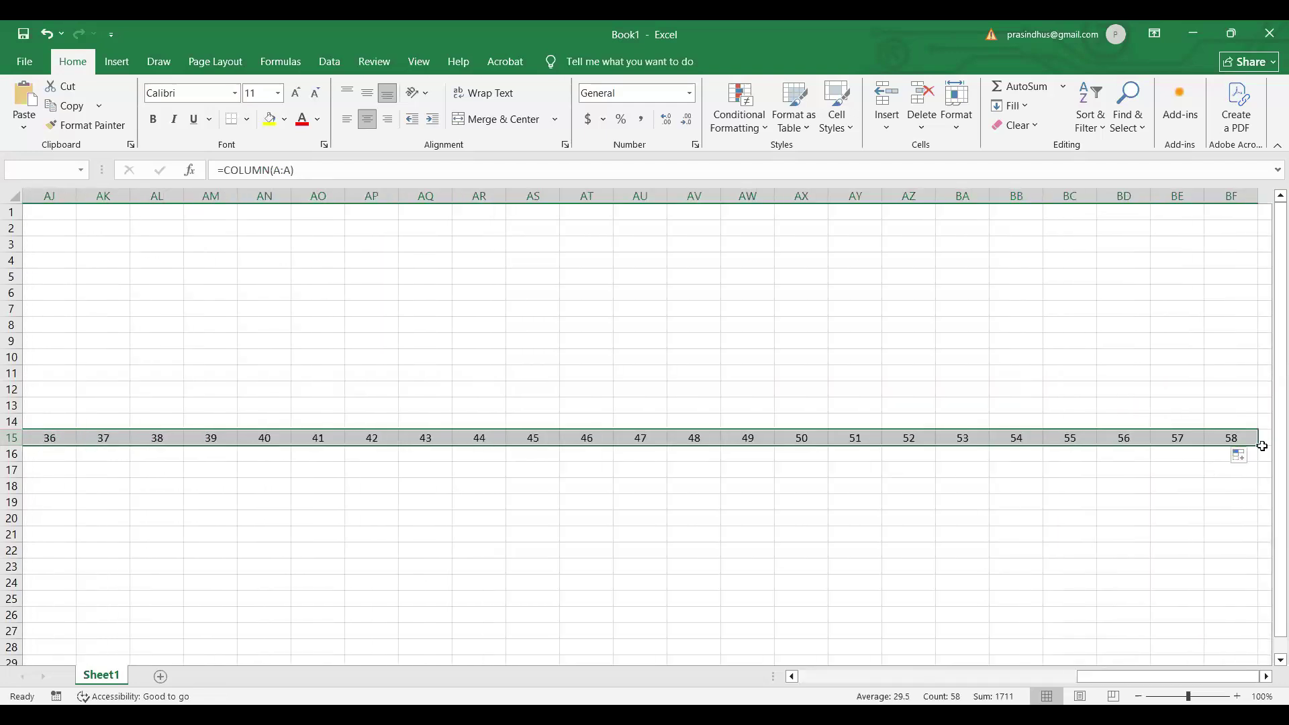
{"action": "left_click_drag", "start_coordinate": [1262, 446], "coordinate": [1287, 416]}
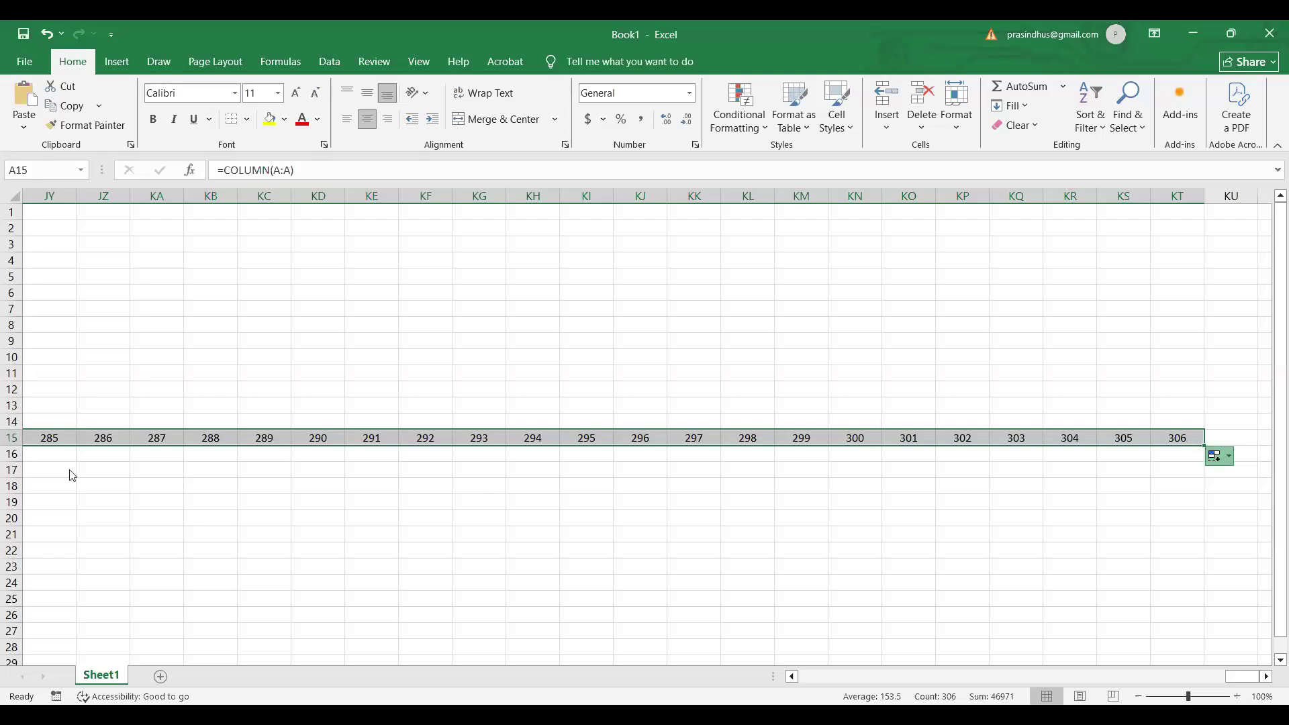
Make the column reference in KT15 absolute so the formula reads =COLUMN($KT:$KT).
{"action": "left_click", "coordinate": [10, 437]}
{"action": "right_click", "coordinate": [8, 437]}
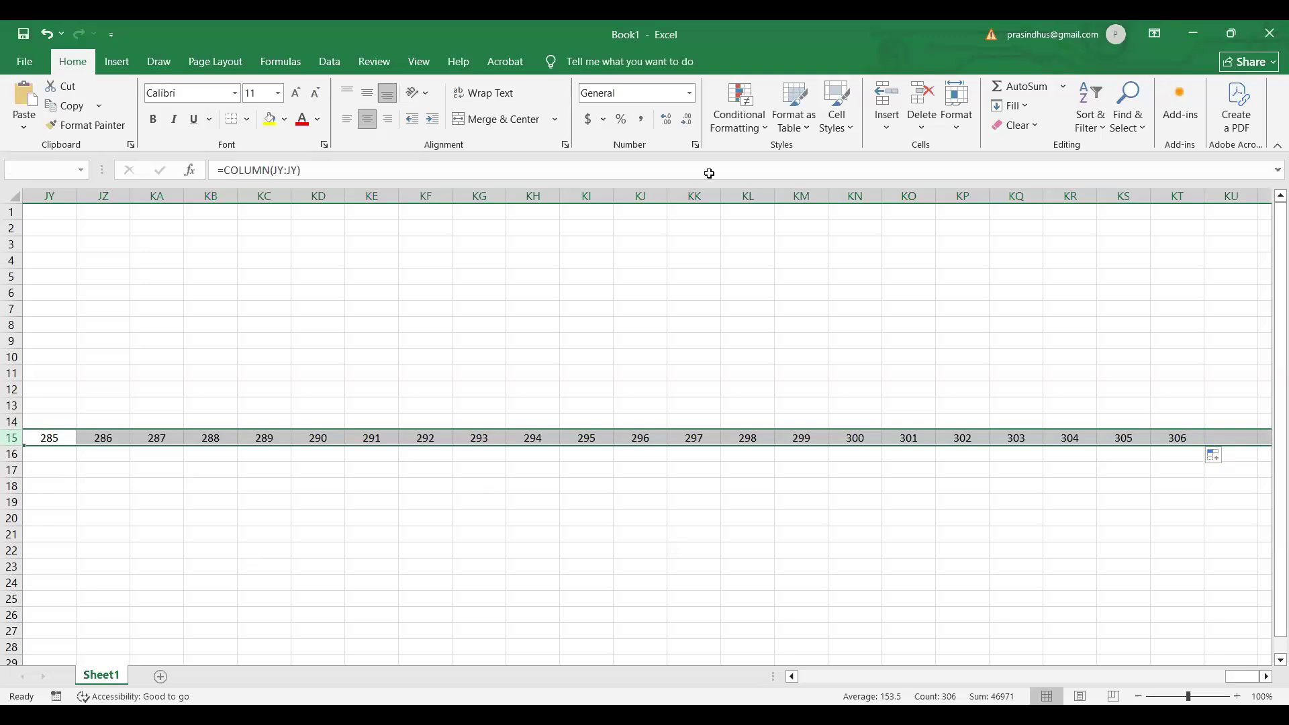
{"action": "left_click", "coordinate": [1182, 438]}
{"action": "left_click", "coordinate": [1182, 439]}
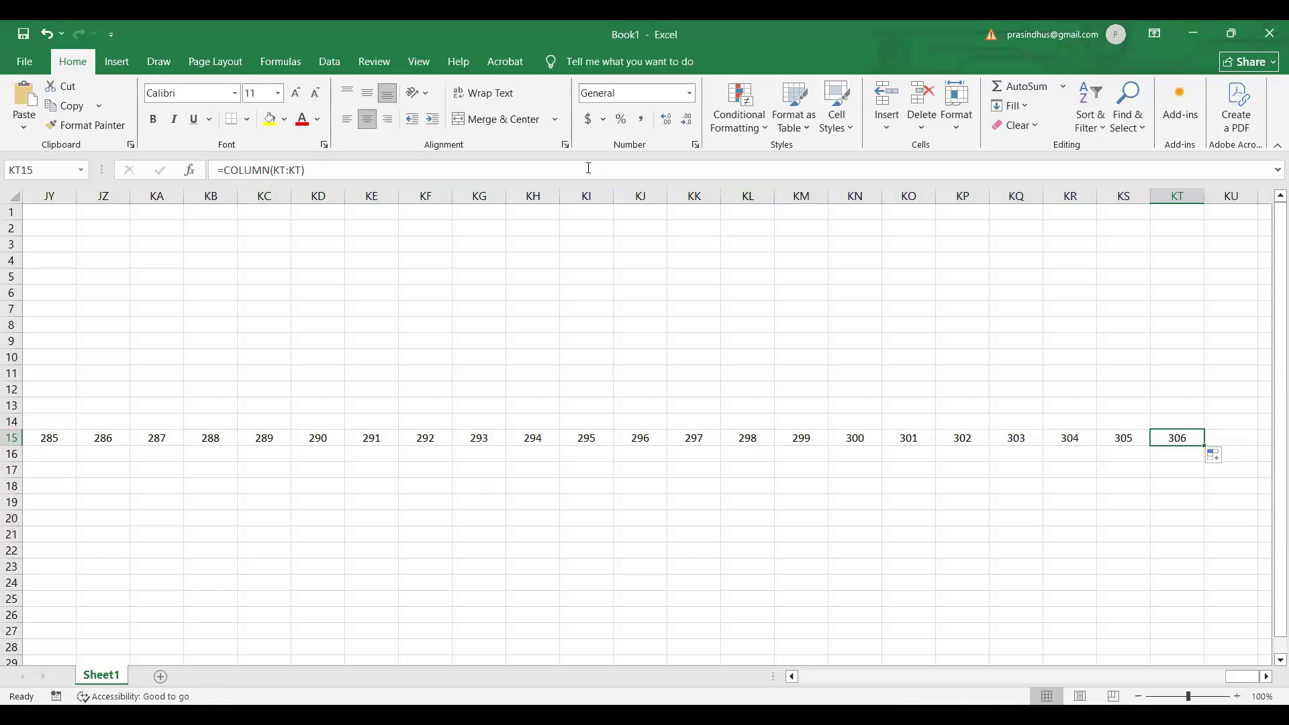
{"action": "left_click", "coordinate": [274, 172]}
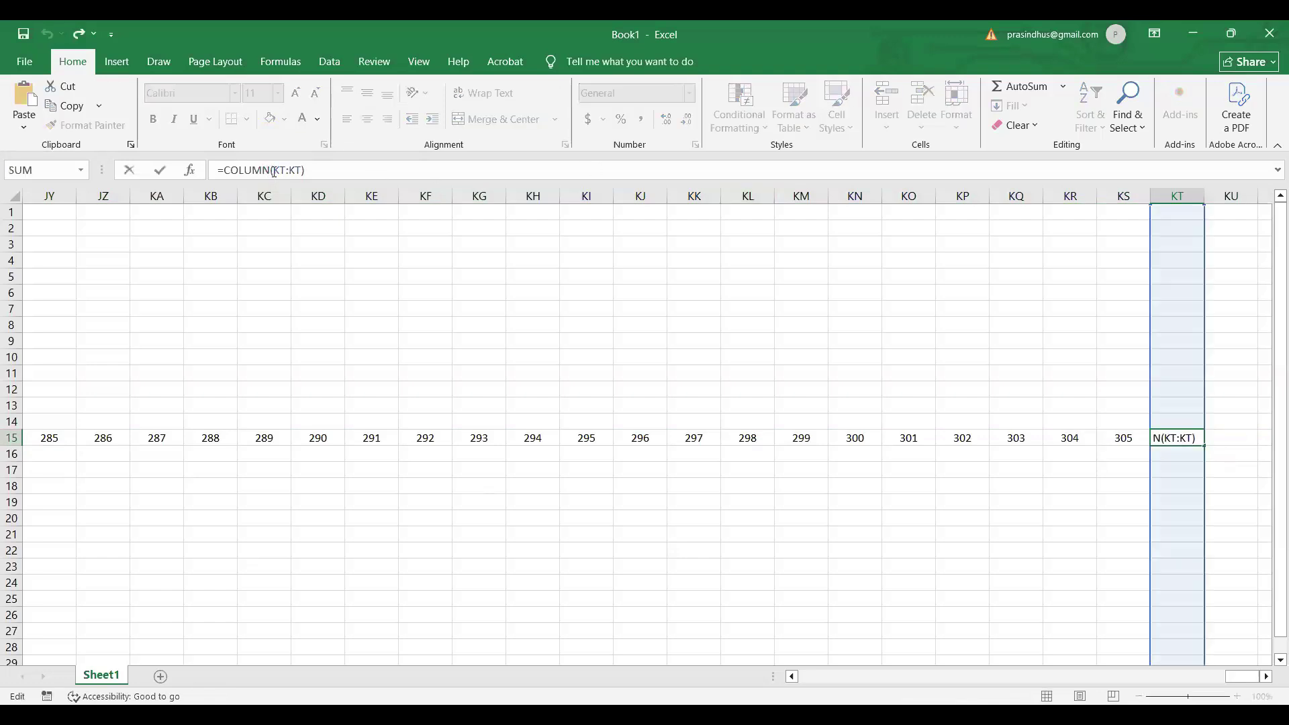
{"action": "type", "text": "$"}
{"action": "left_click", "coordinate": [652, 518]}
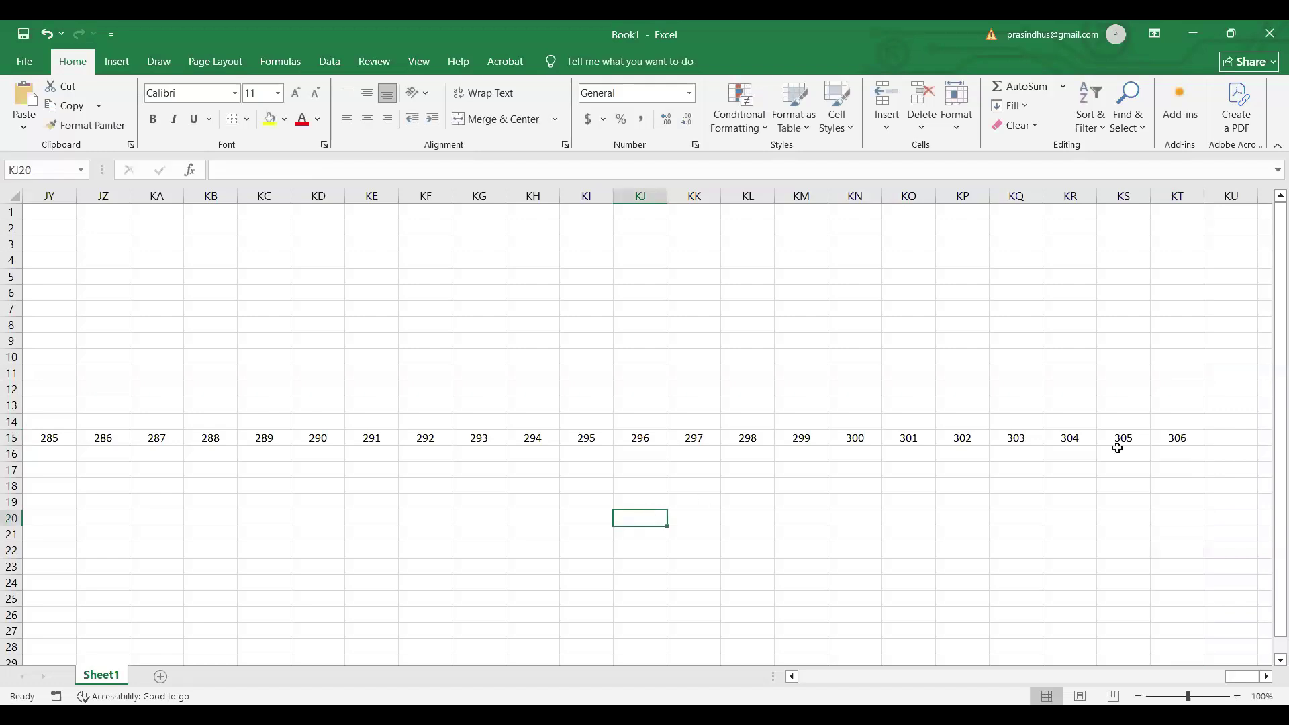
{"action": "left_click", "coordinate": [1165, 441]}
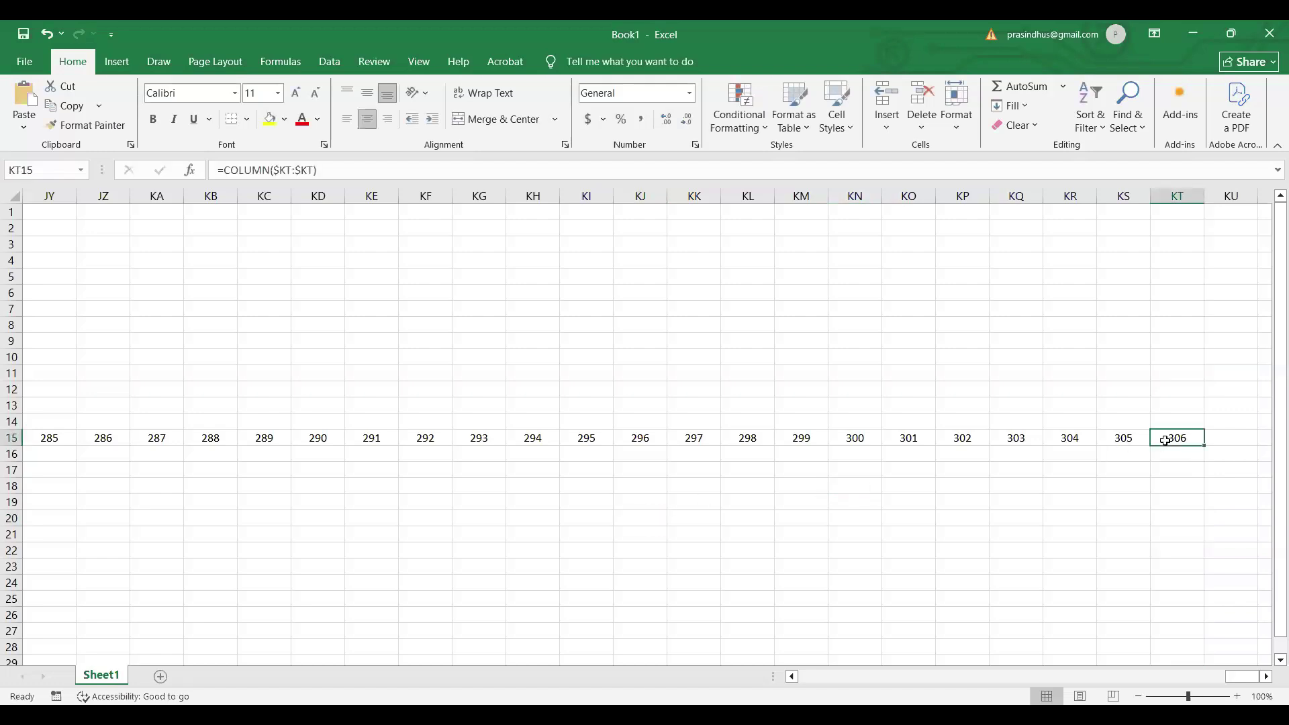
Copy KT15's absolute COLUMN formula across the rest of row 15 and check the formulas in KU15 and KT15.
{"action": "key", "text": "ctrl+c"}
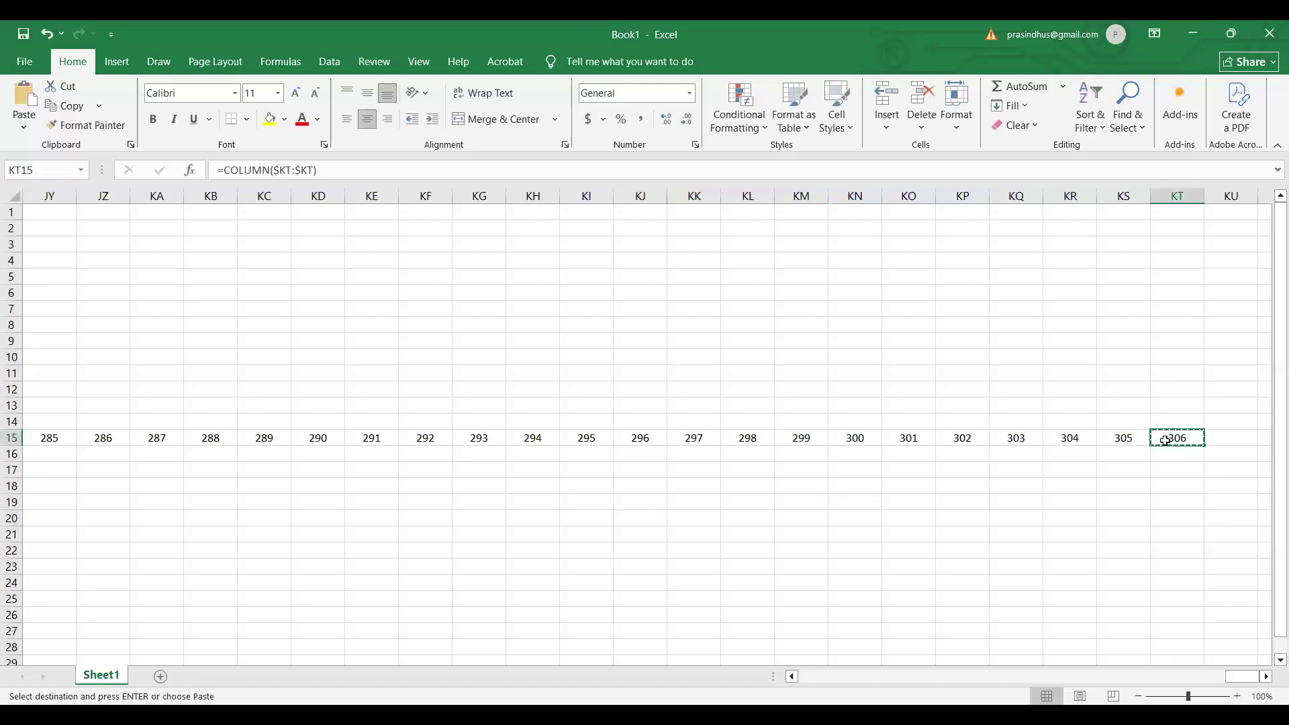
{"action": "key", "text": "ctrl+shift+Right"}
{"action": "key", "text": "ctrl+v"}
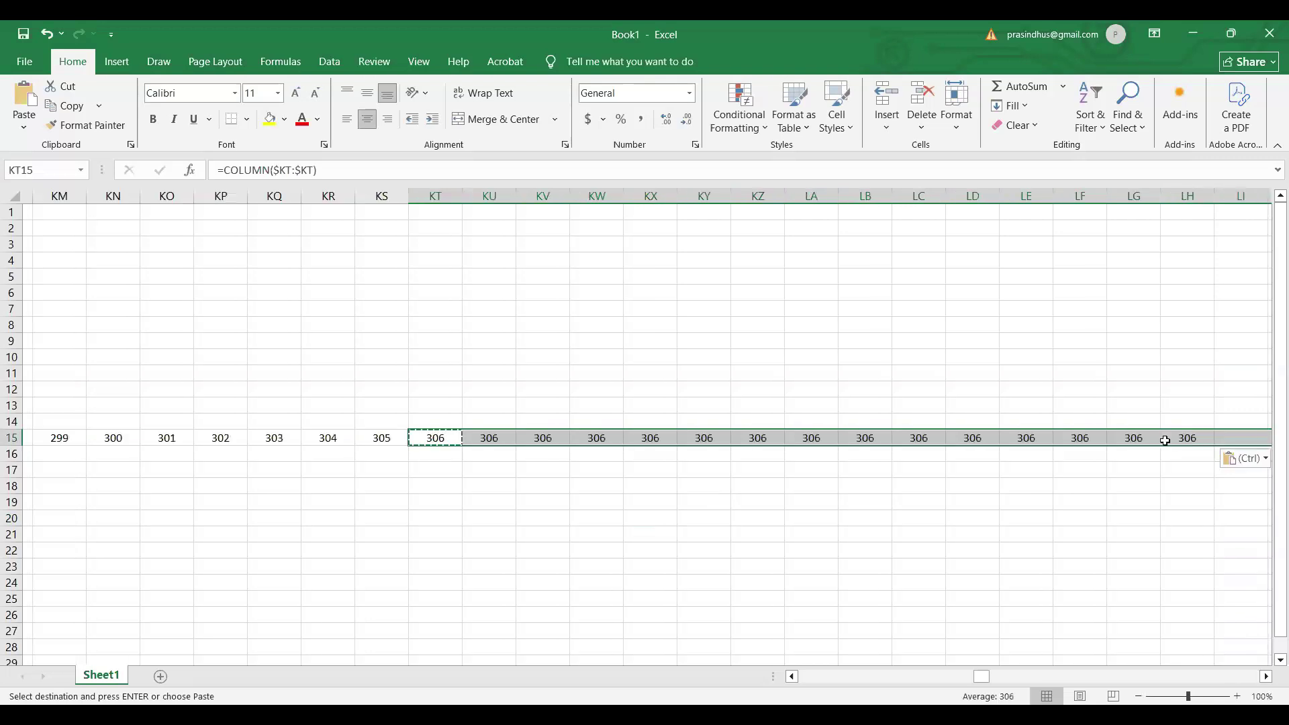
{"action": "left_click", "coordinate": [697, 440]}
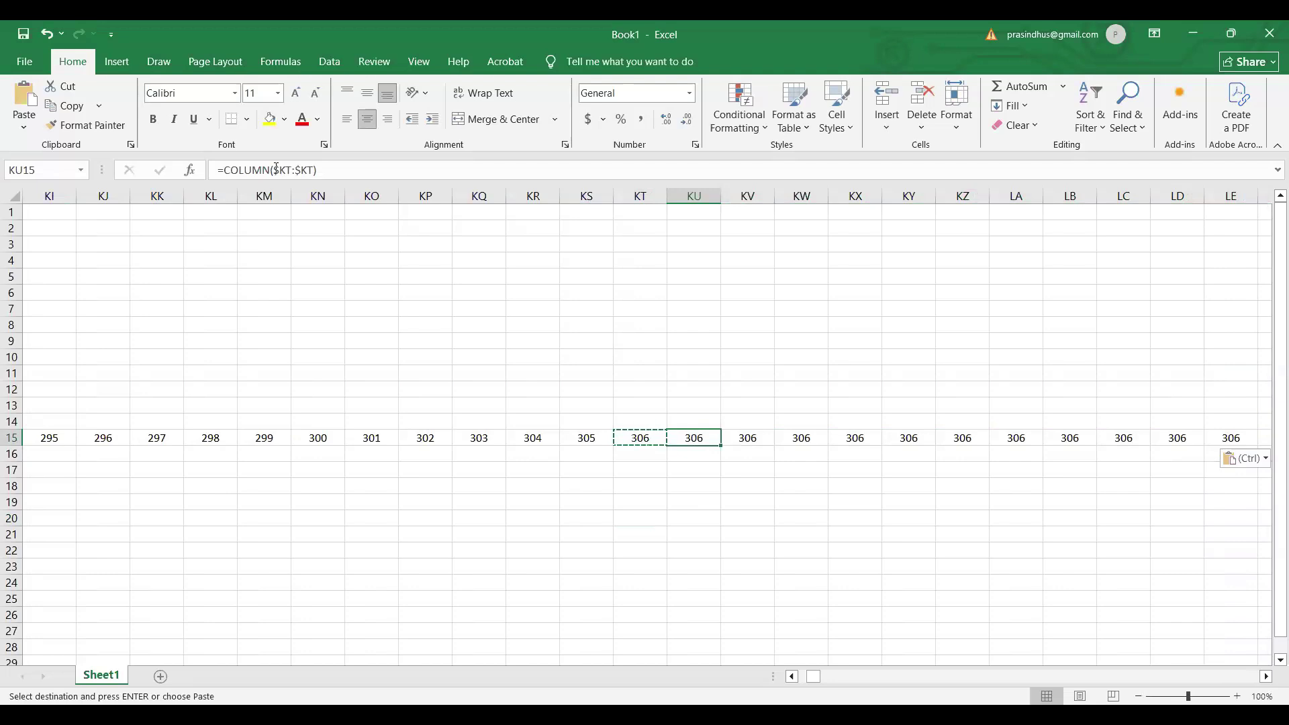
{"action": "left_click", "coordinate": [643, 438]}
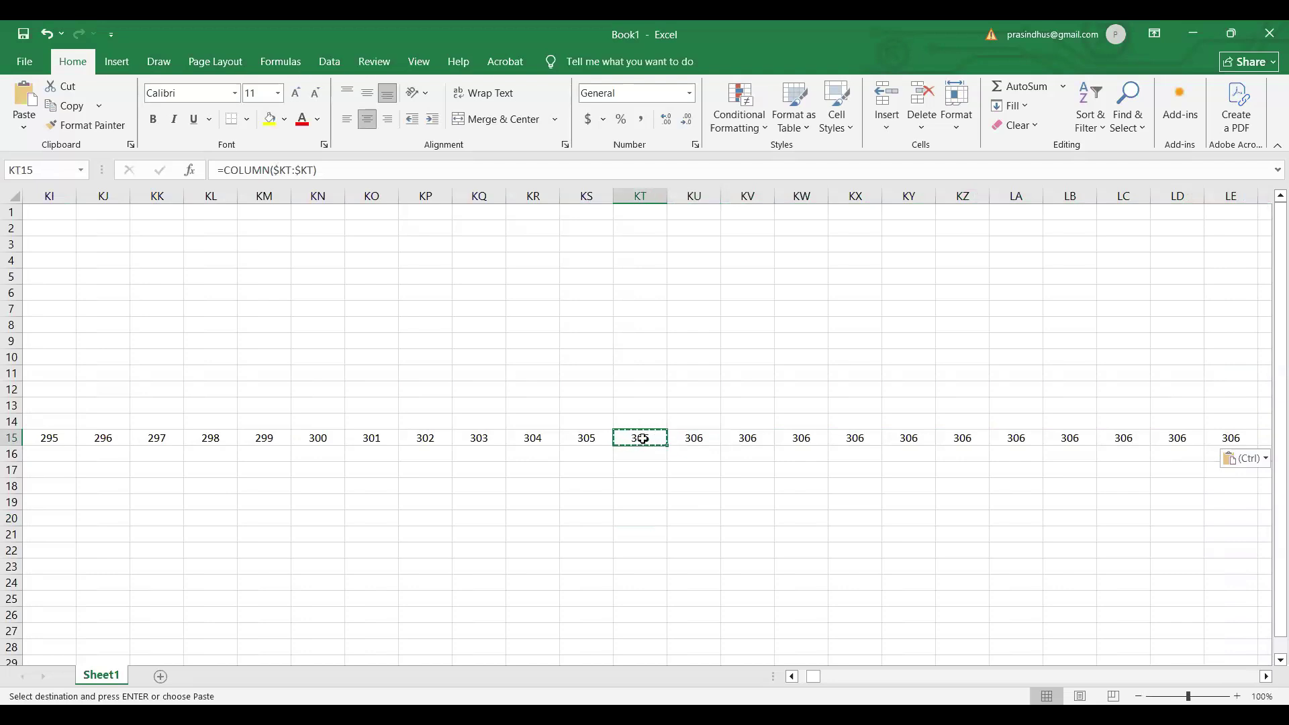
Try to remove the dollar signs from KT15's formula so it reads =COLUMN(KT:KT).
{"action": "key", "text": "Escape"}
{"action": "left_click", "coordinate": [281, 169]}
{"action": "key", "text": "BackSpace"}
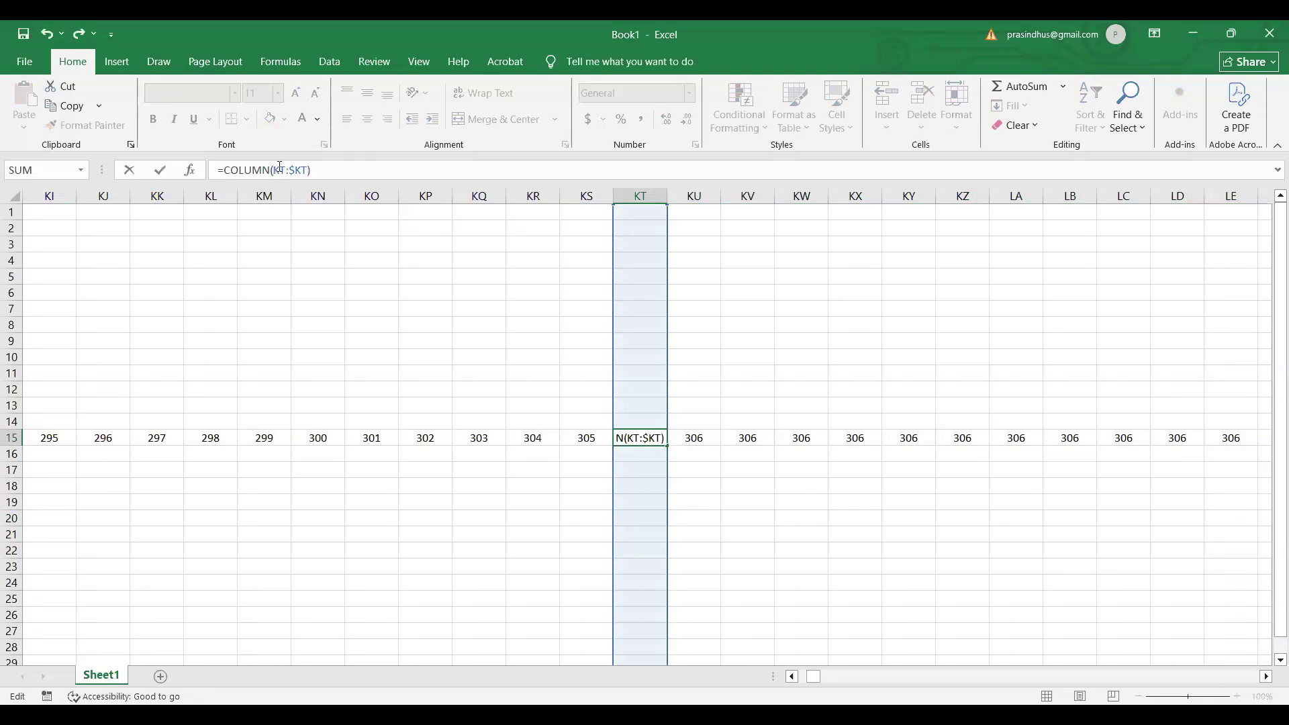
{"action": "key", "text": "BackSpace"}
{"action": "left_click", "coordinate": [698, 611]}
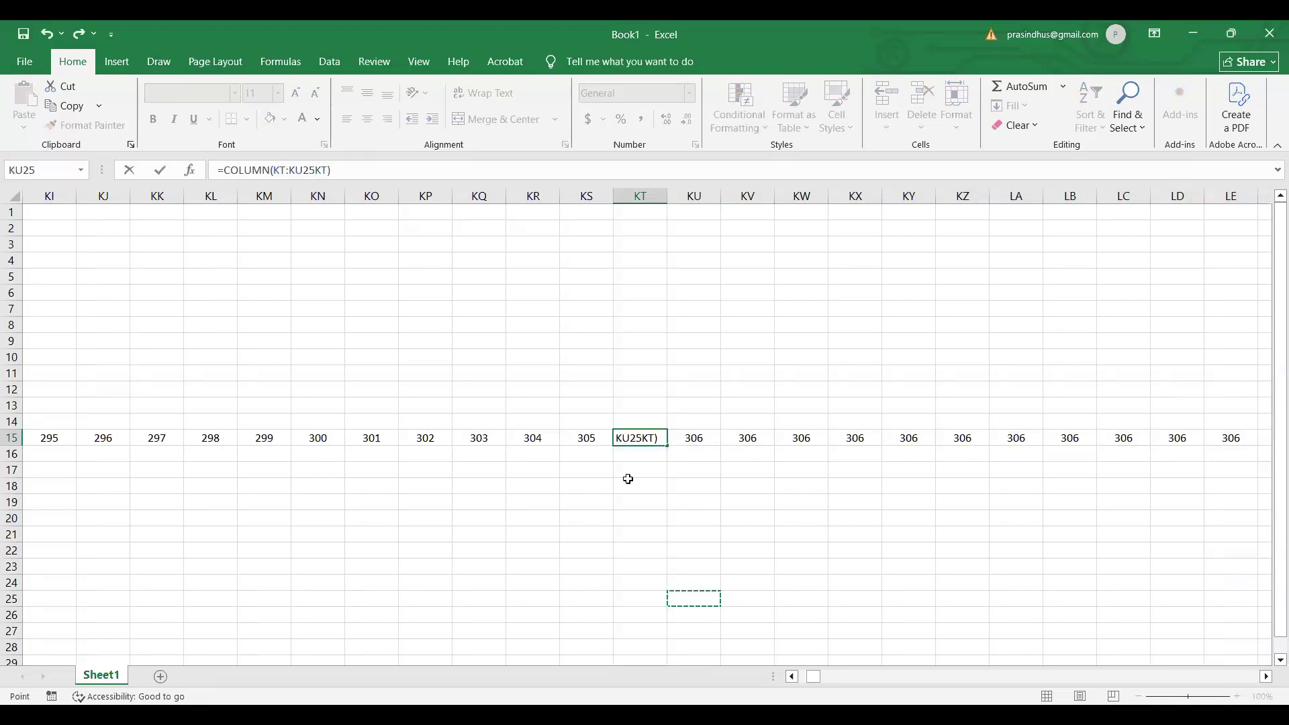
{"action": "key", "text": "ctrl+z"}
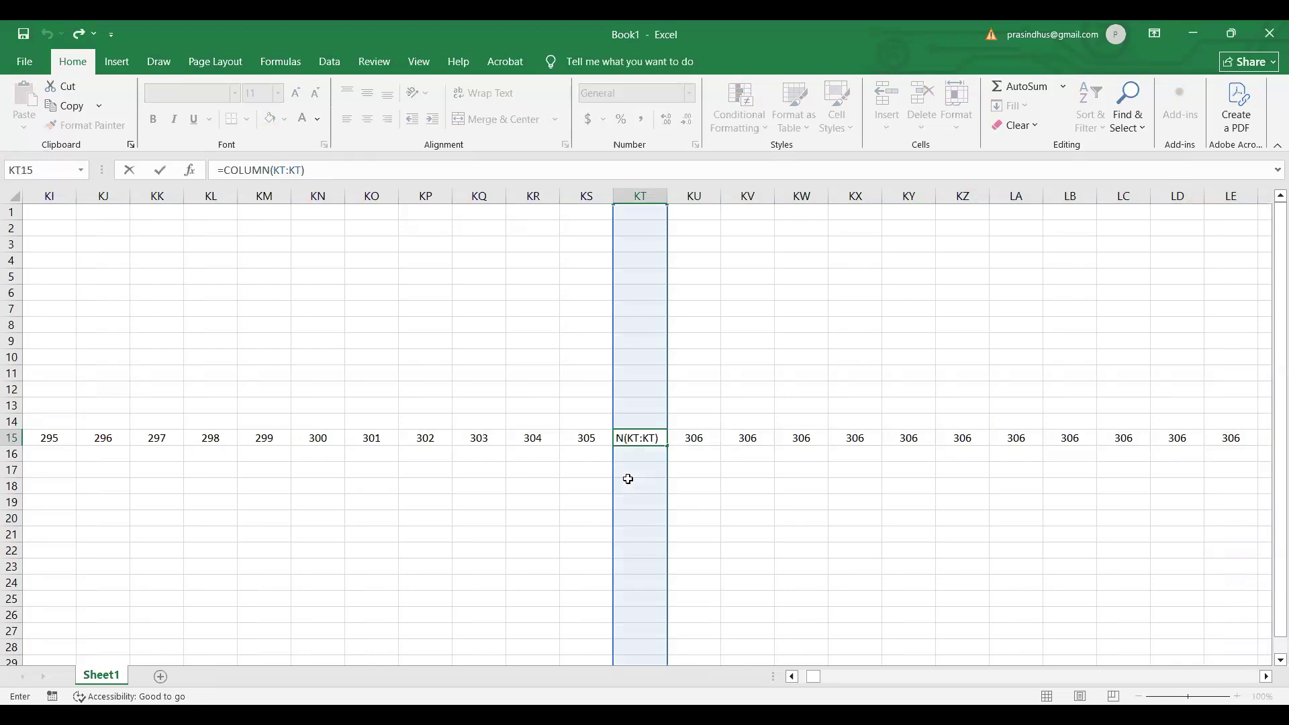
{"action": "key", "text": "ctrl+Return"}
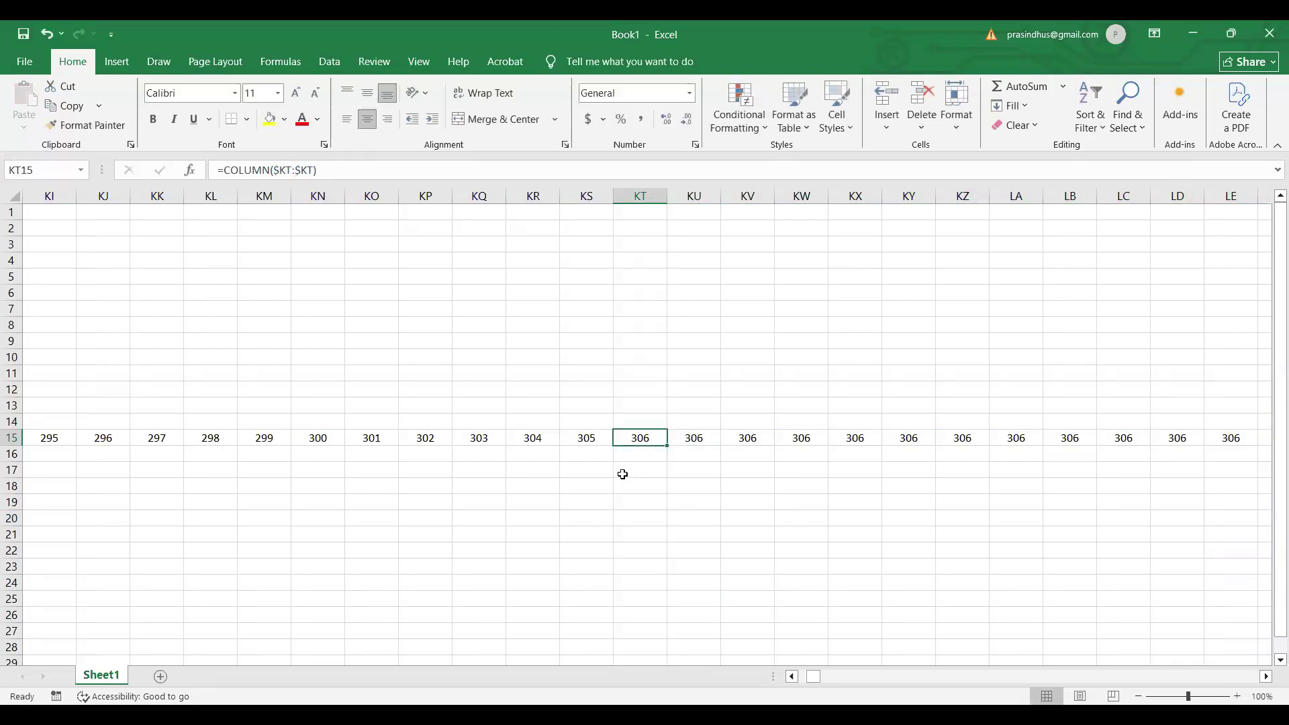
Clear the formulas in row 15 from KT15 to the end of the row.
{"action": "left_click", "coordinate": [579, 435]}
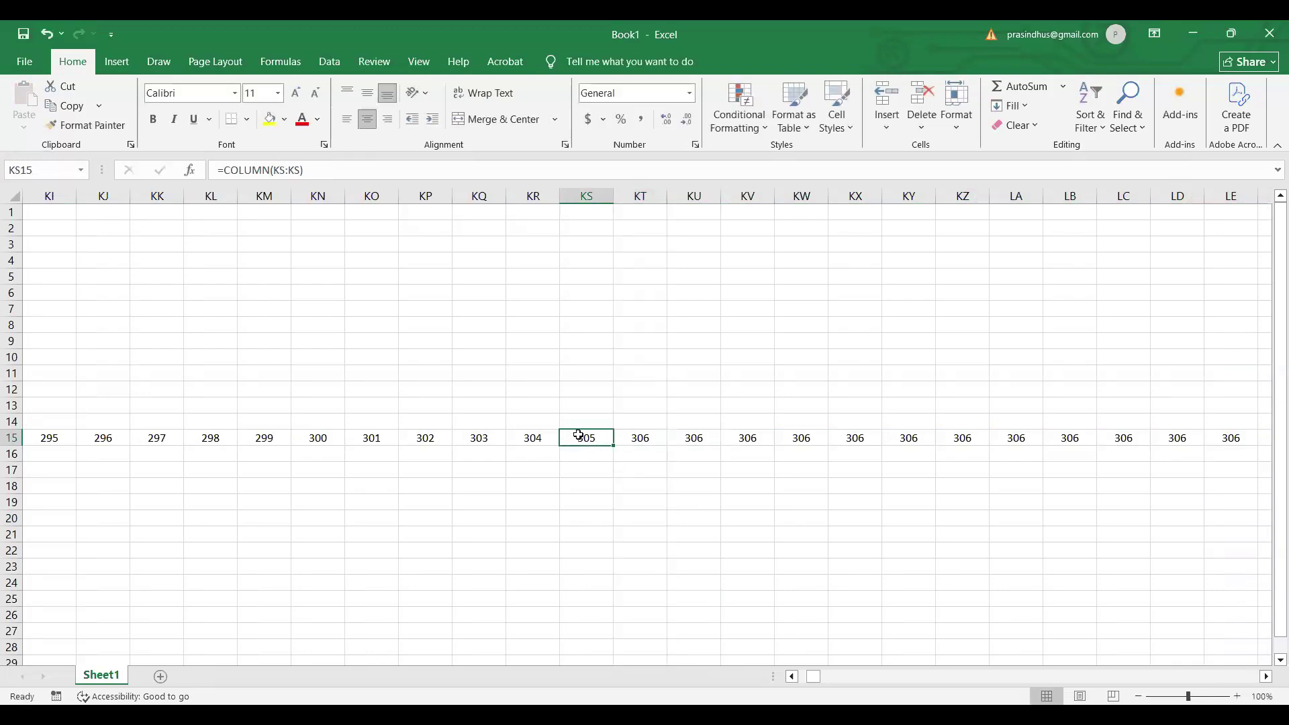
{"action": "key", "text": "ctrl+c"}
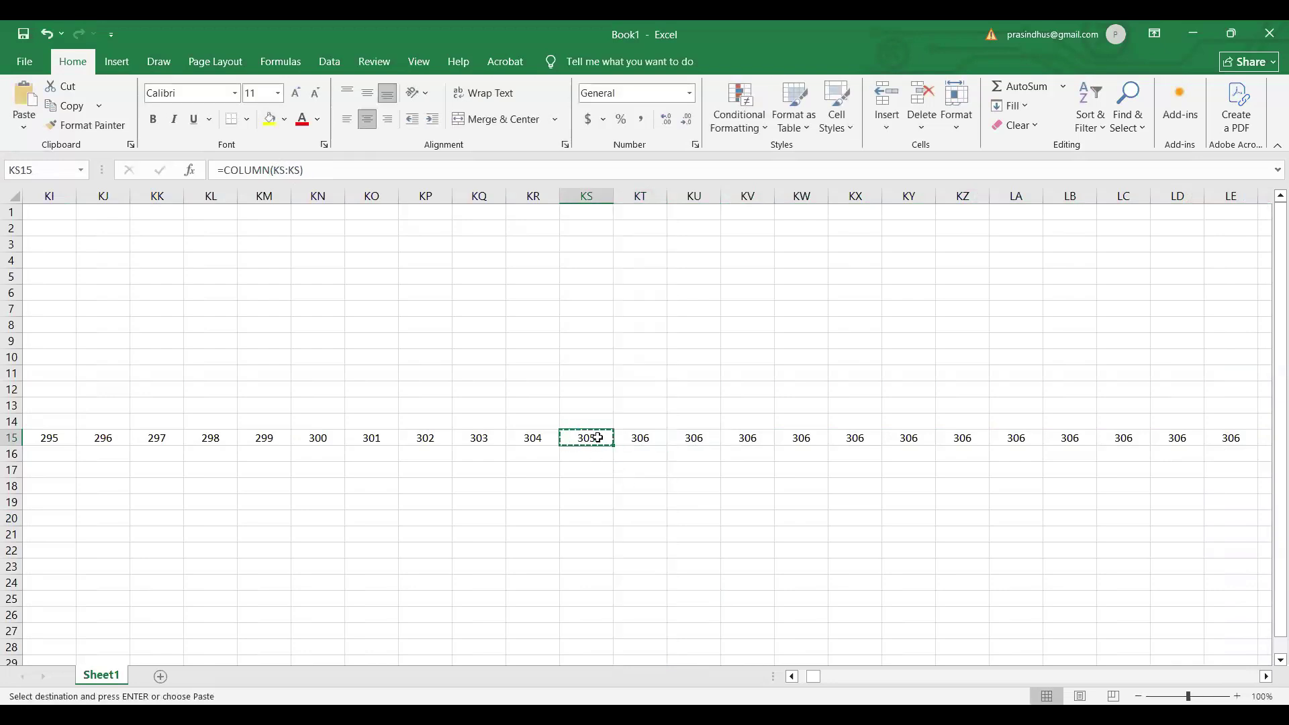
{"action": "left_click", "coordinate": [634, 442]}
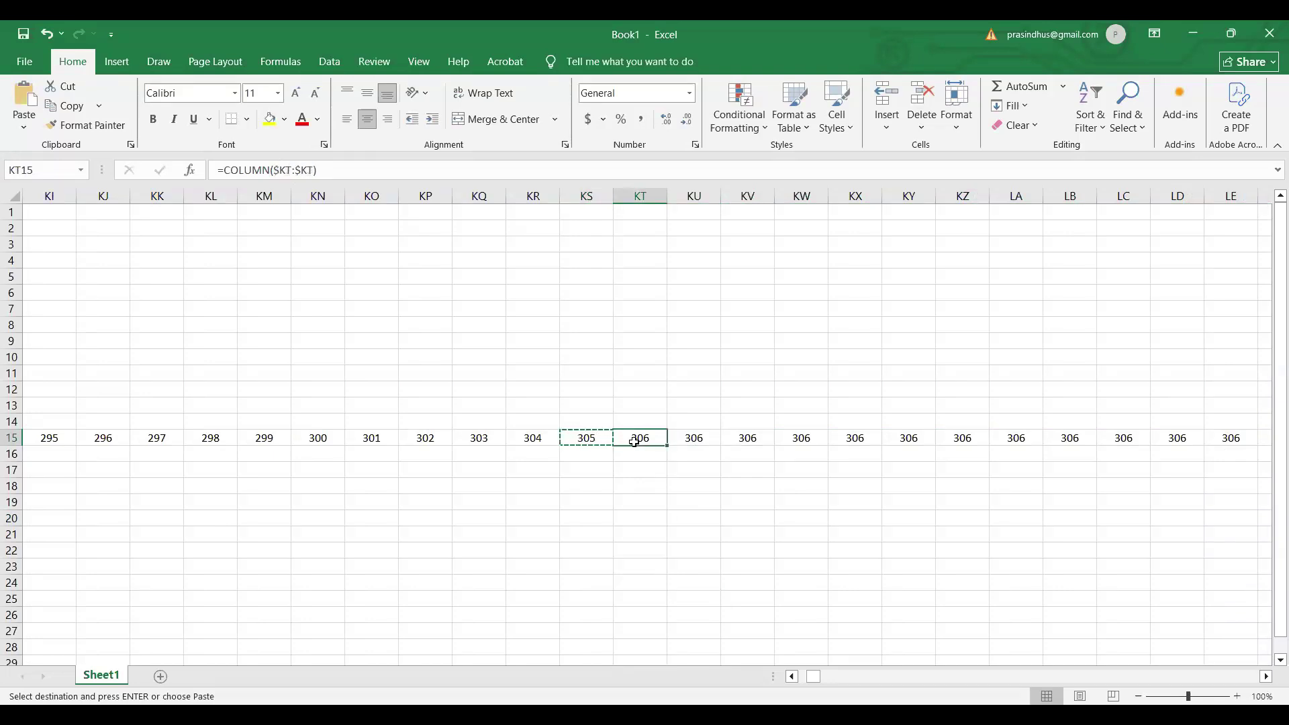
{"action": "key", "text": "ctrl+shift+Right"}
{"action": "key", "text": "Delete"}
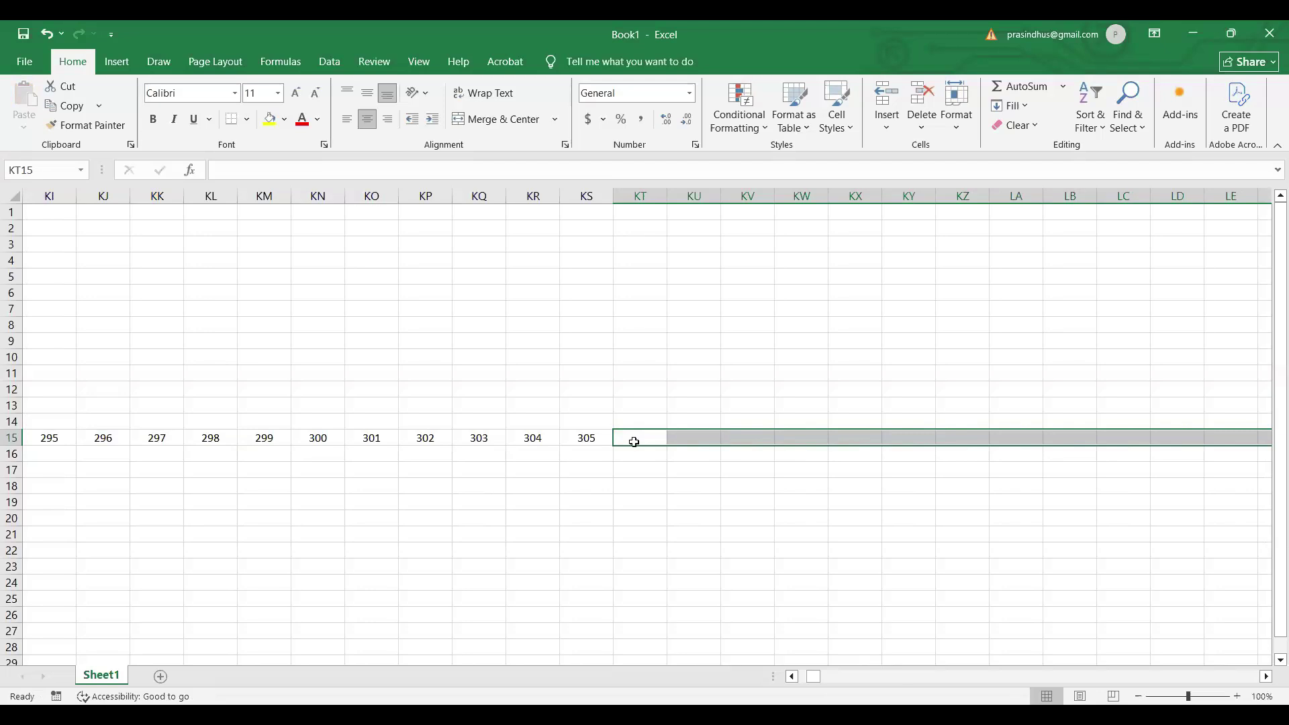
Replace the COLUMN formula in KS15 with the cell reference =KT15.
{"action": "left_click", "coordinate": [585, 439]}
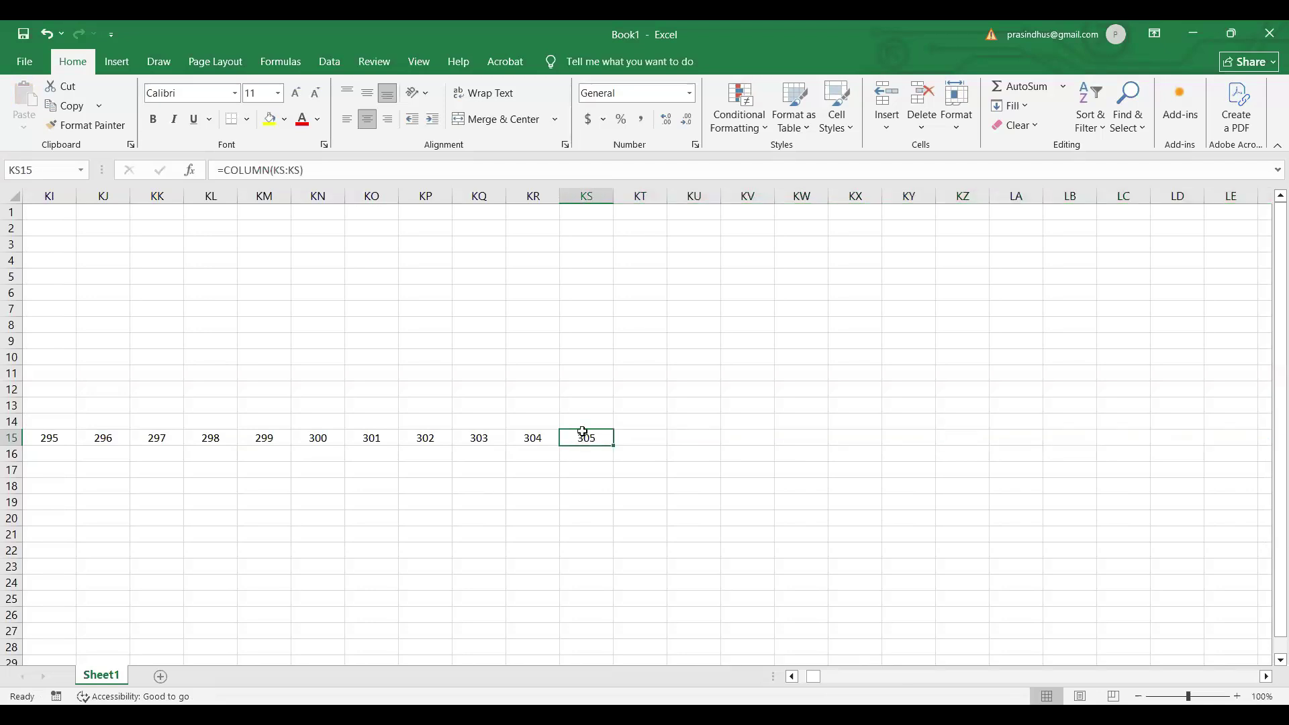
{"action": "left_click_drag", "start_coordinate": [319, 173], "coordinate": [224, 172]}
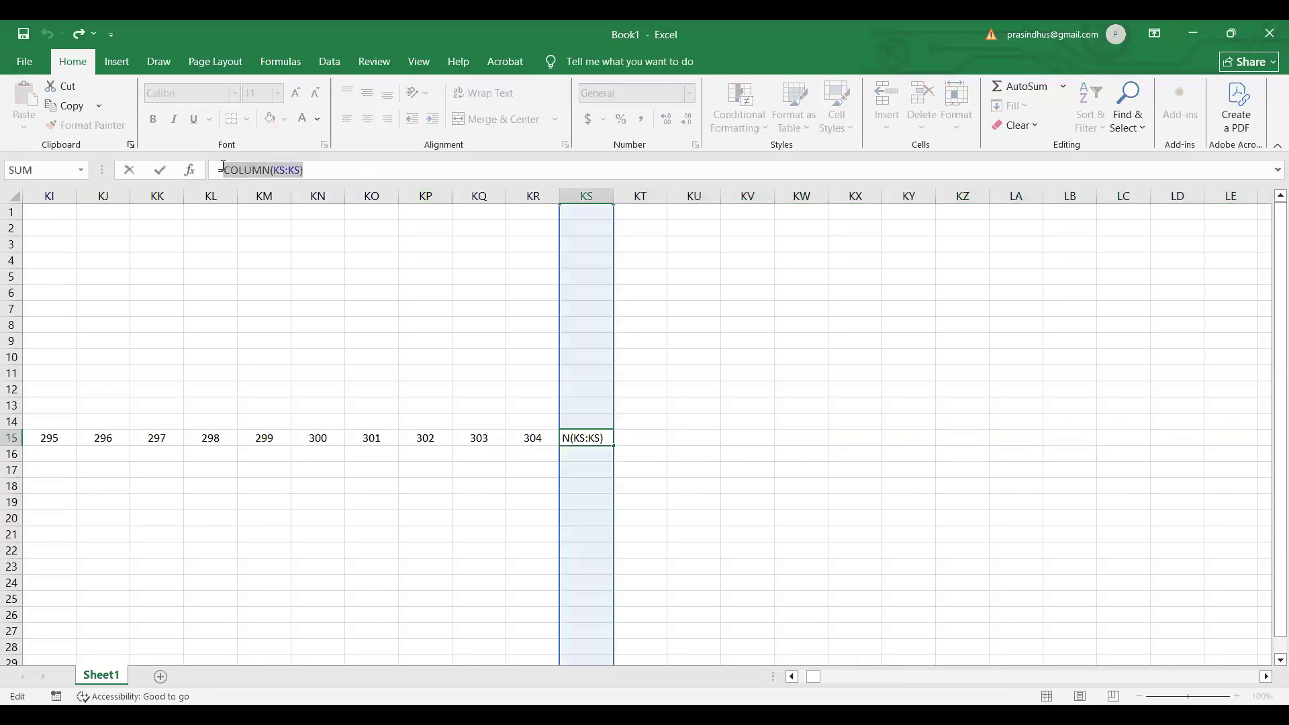
{"action": "left_click_drag", "start_coordinate": [307, 172], "coordinate": [214, 168]}
{"action": "type", "text": "="}
{"action": "left_click", "coordinate": [633, 434]}
{"action": "key", "text": "Return"}
{"action": "left_click", "coordinate": [589, 468]}
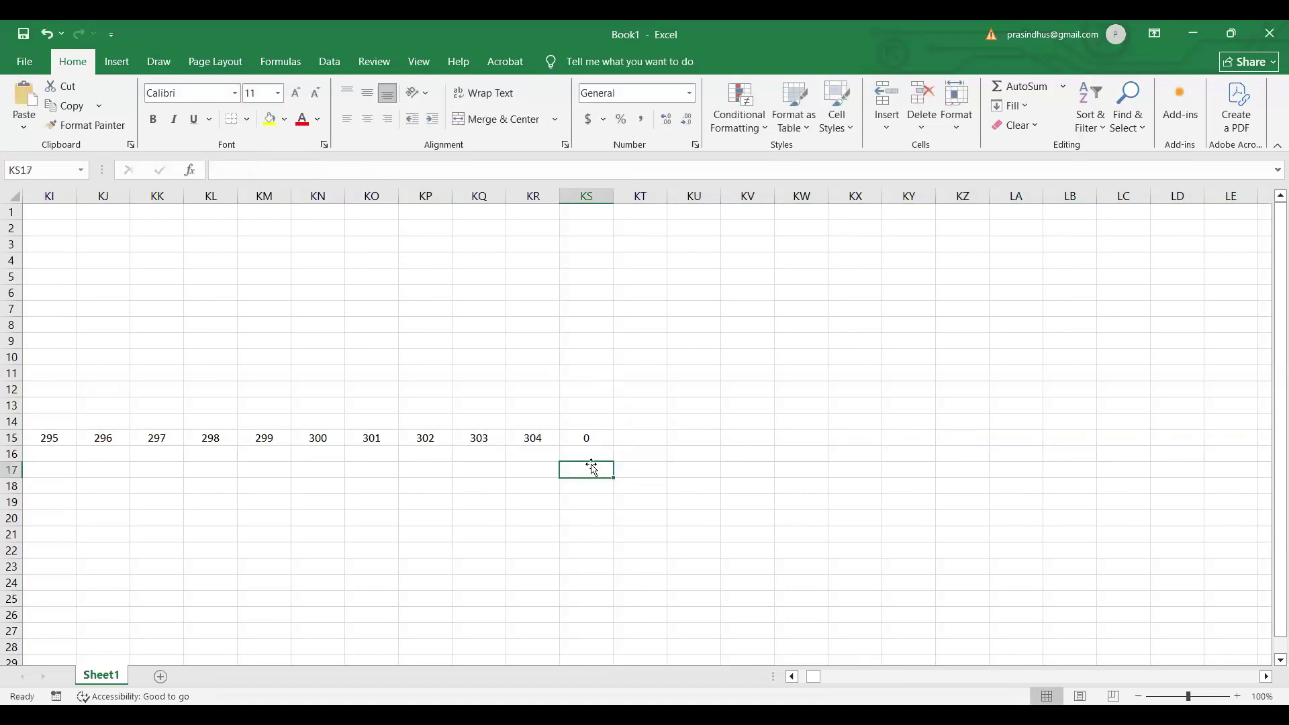
Clear the formula from KS15 and copy the COLUMN formula in KR15.
{"action": "left_click", "coordinate": [577, 444]}
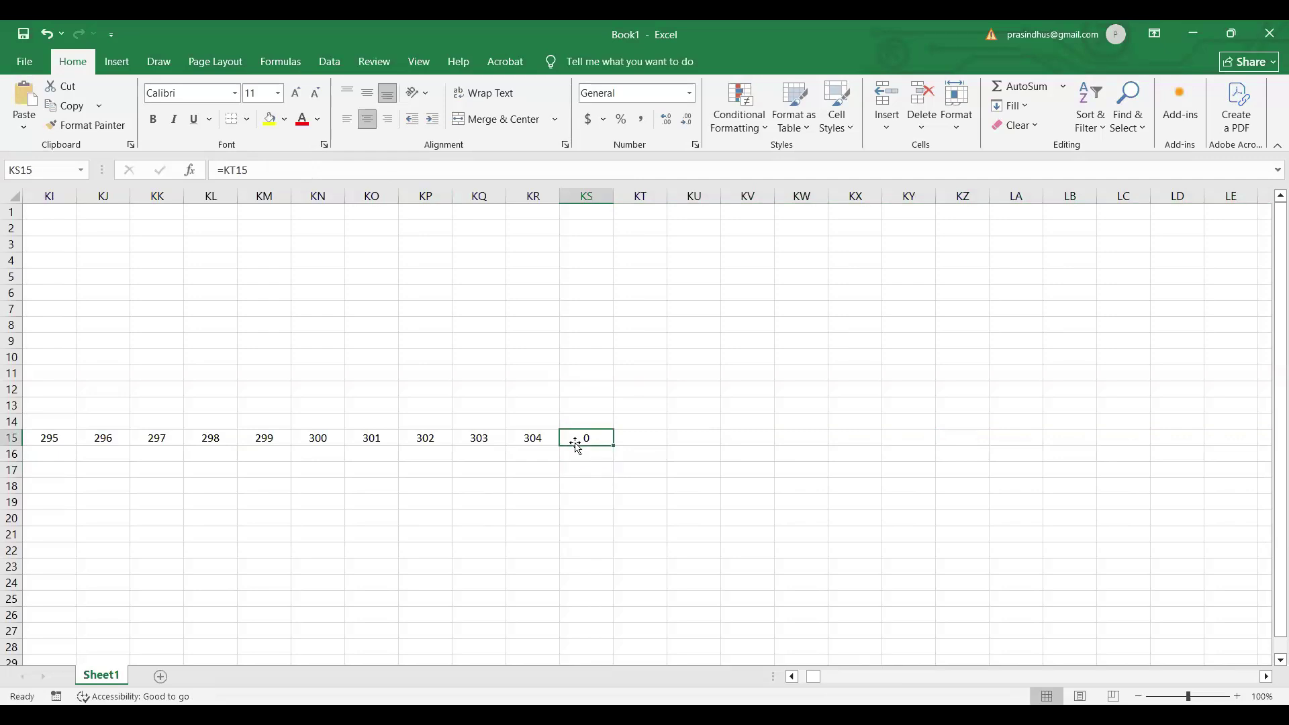
{"action": "key", "text": "Delete"}
{"action": "key", "text": "Left"}
{"action": "key", "text": "ctrl+c"}
{"action": "left_click", "coordinate": [576, 444]}
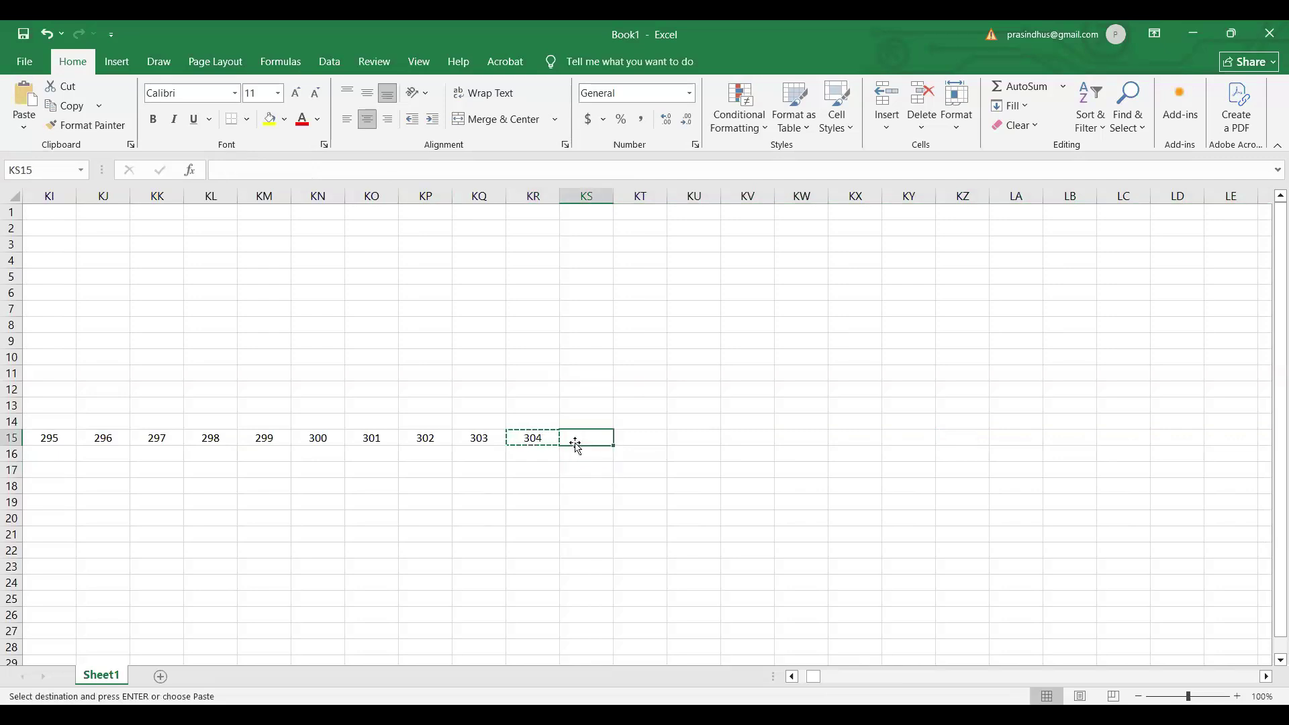
Try selecting row 15 from KQ15 through the last column at XFD15.
{"action": "key", "text": "Left"}
{"action": "key", "text": "Left"}
{"action": "key", "text": "shift+Right"}
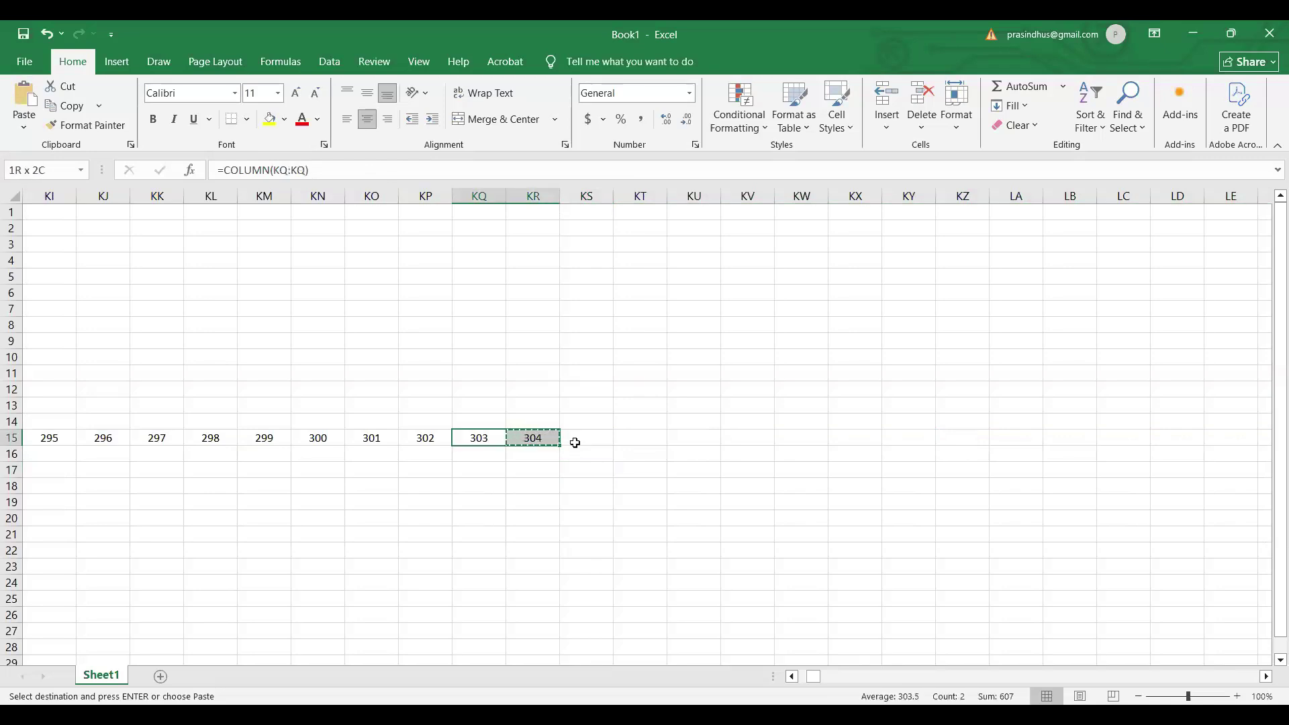
{"action": "key", "text": "ctrl+shift+Right"}
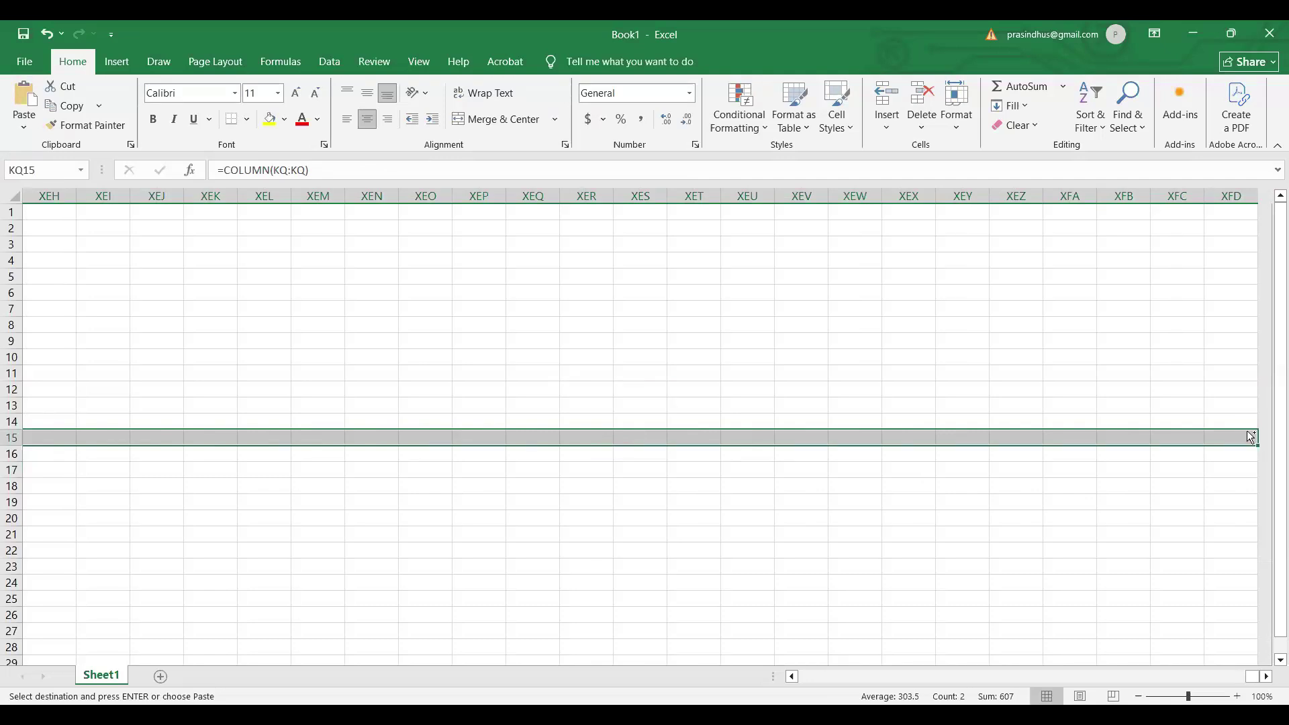
{"action": "left_click", "coordinate": [475, 358]}
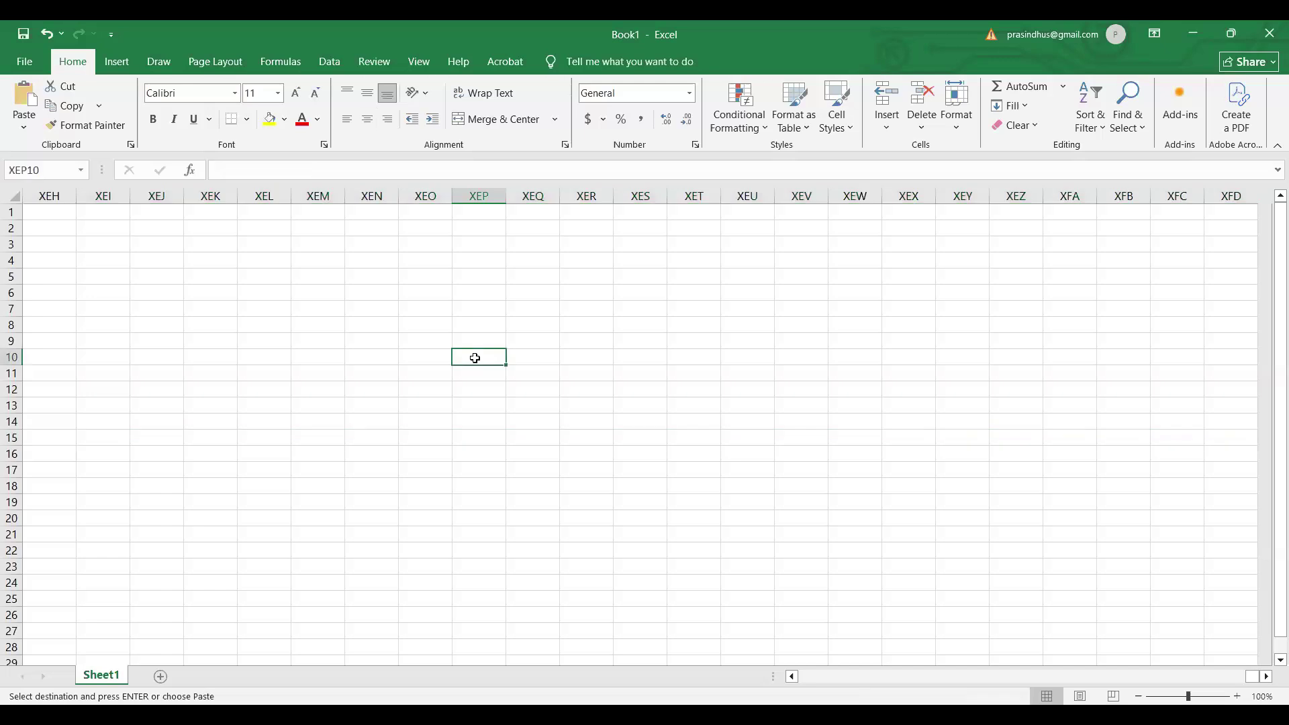
Select the filled numbers in row 15 from F15 through KR15, and reduce the selection to KQ15:KR15.
{"action": "key", "text": "Right"}
{"action": "key", "text": "Down"}
{"action": "key", "text": "Down"}
{"action": "key", "text": "Down"}
{"action": "key", "text": "Down"}
{"action": "key", "text": "Down"}
{"action": "key", "text": "ctrl+shift+Right"}
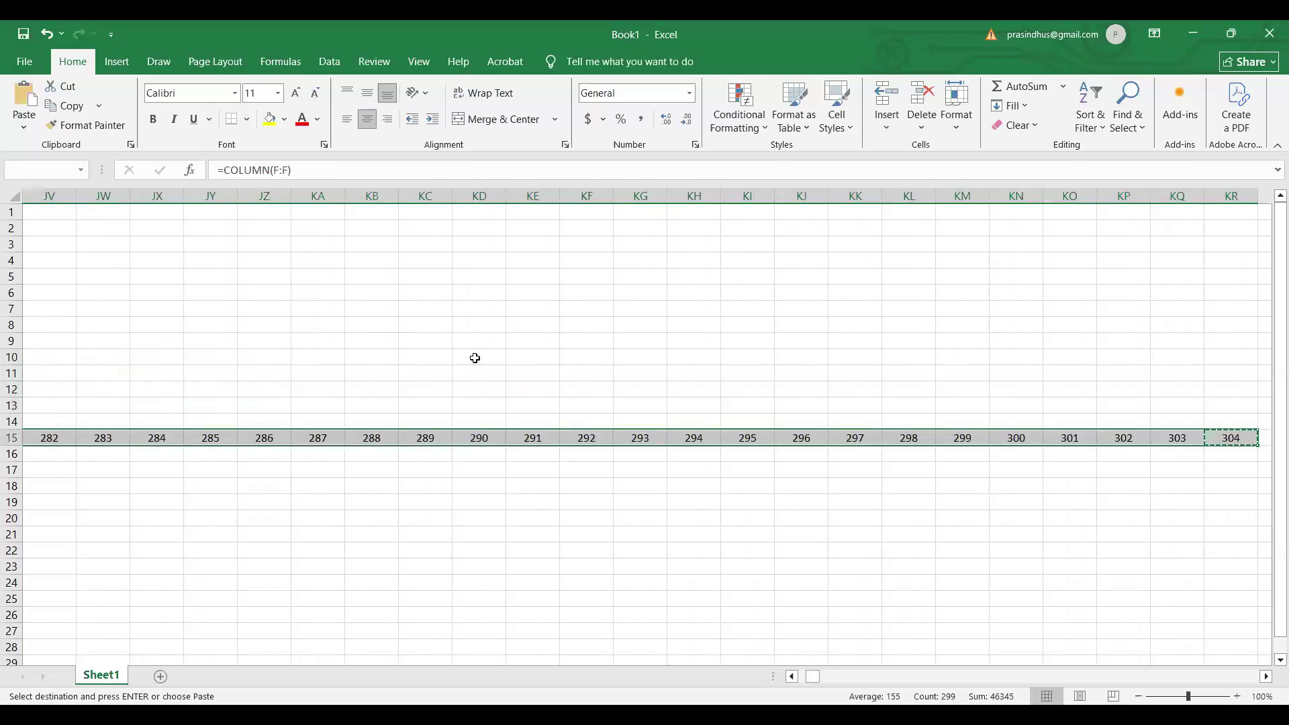
{"action": "key", "text": "Right"}
{"action": "key", "text": "ctrl+Right"}
{"action": "key", "text": "Left"}
{"action": "key", "text": "shift+Right"}
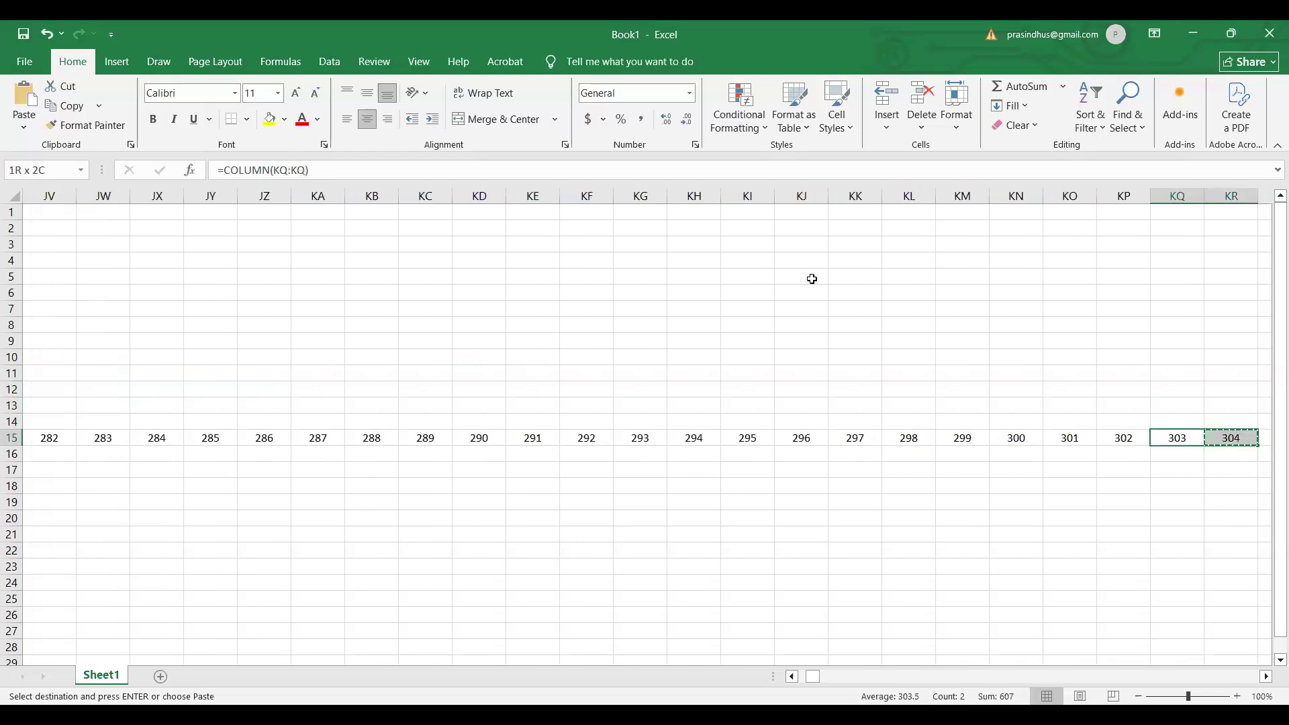
Enter 1 in KJ2 and 2 in KJ3, and fill the series down through KJ12.
{"action": "left_click", "coordinate": [806, 229]}
{"action": "key", "text": "Escape"}
{"action": "type", "text": "1"}
{"action": "key", "text": "Return"}
{"action": "type", "text": "2"}
{"action": "key", "text": "Return"}
{"action": "double_click", "coordinate": [806, 229]}
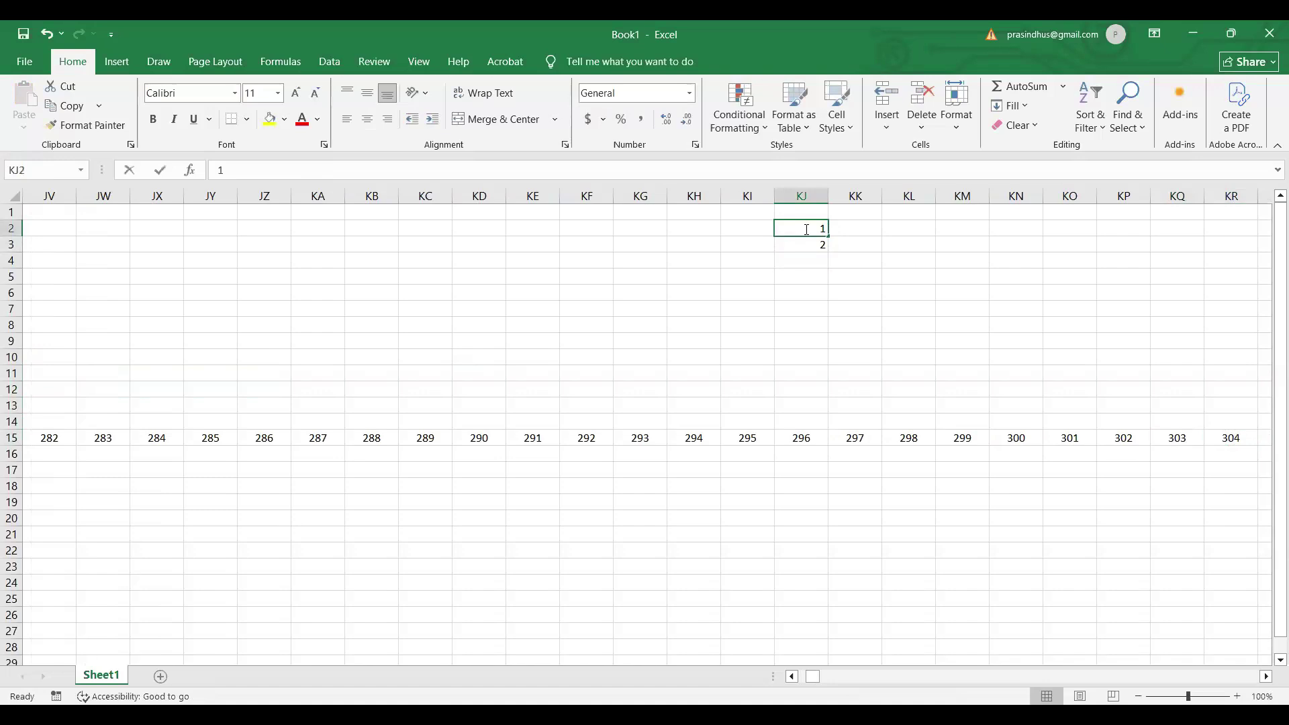
{"action": "left_click", "coordinate": [817, 262]}
{"action": "left_click_drag", "start_coordinate": [816, 231], "coordinate": [823, 396]}
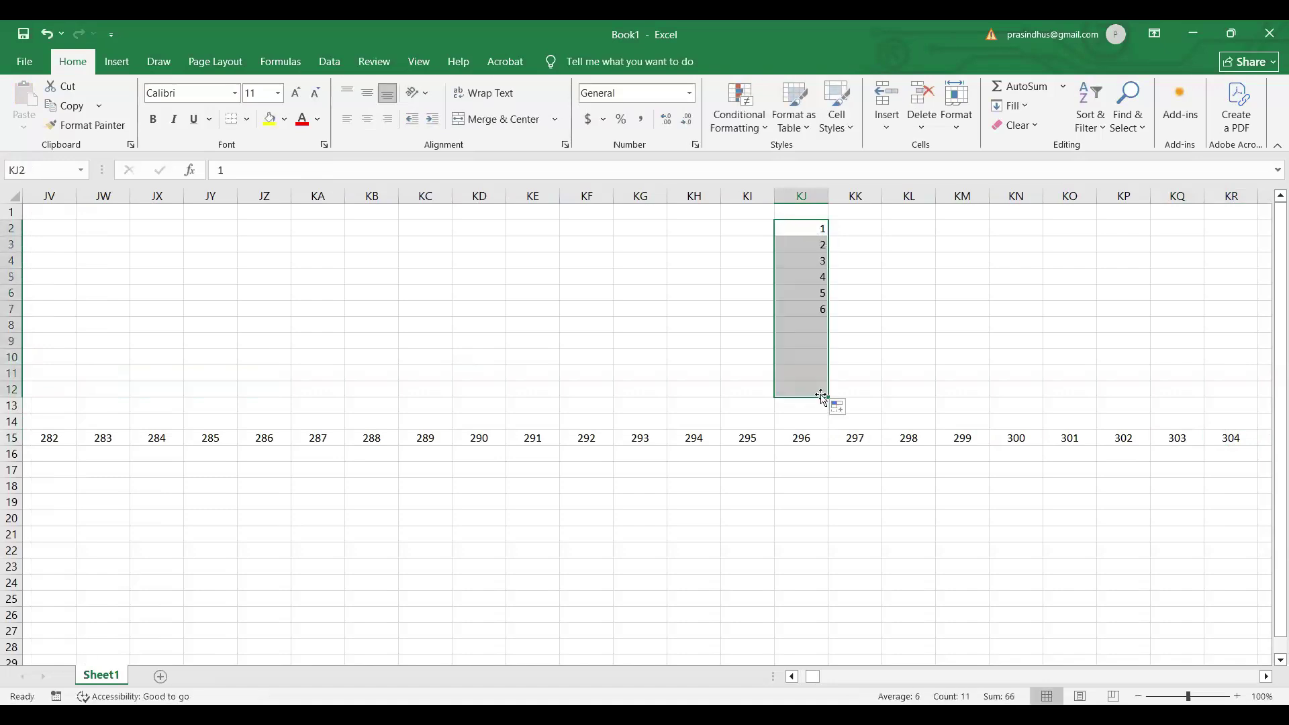
Clear the series values from KJ4 through KJ12.
{"action": "left_click", "coordinate": [814, 235]}
{"action": "key", "text": "shift+Down"}
{"action": "key", "text": "shift+Down"}
{"action": "key", "text": "ctrl+shift+Down"}
{"action": "key", "text": "Down"}
{"action": "key", "text": "Down"}
{"action": "key", "text": "shift+Down"}
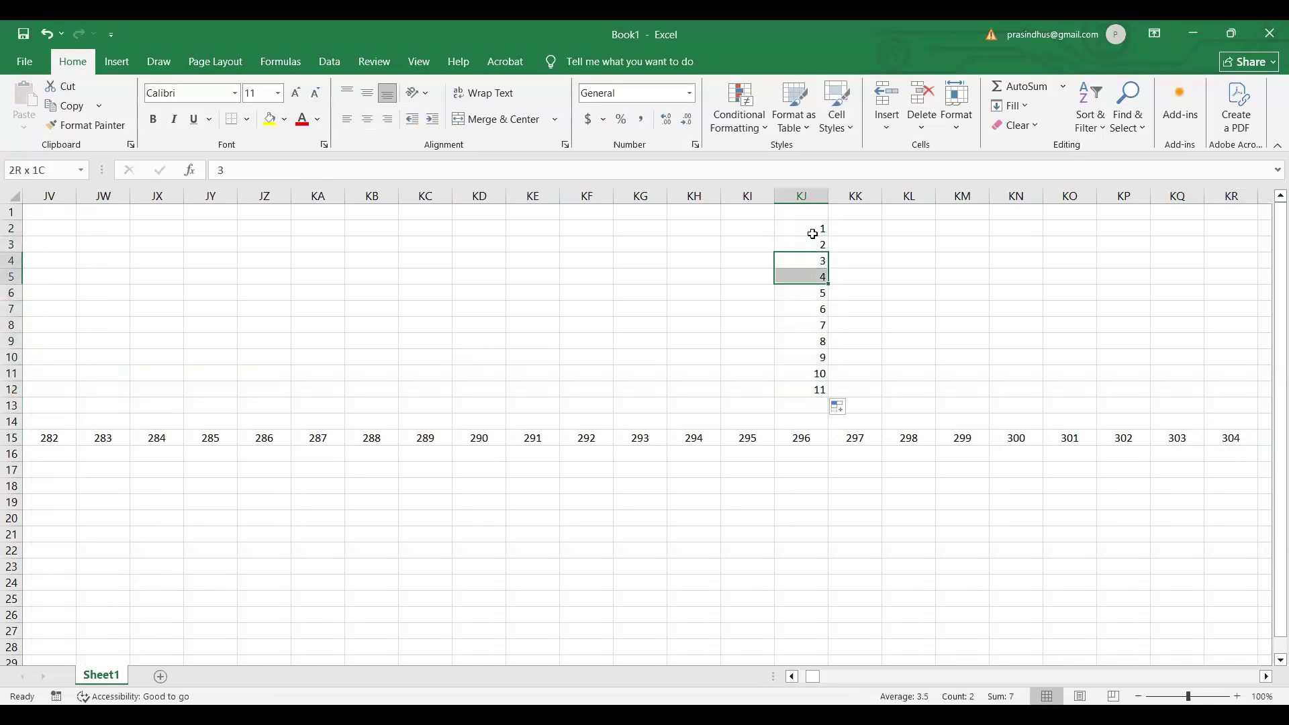
{"action": "key", "text": "ctrl+shift+Down"}
{"action": "key", "text": "shift+Down"}
{"action": "key", "text": "shift+Up"}
{"action": "key", "text": "shift+Up"}
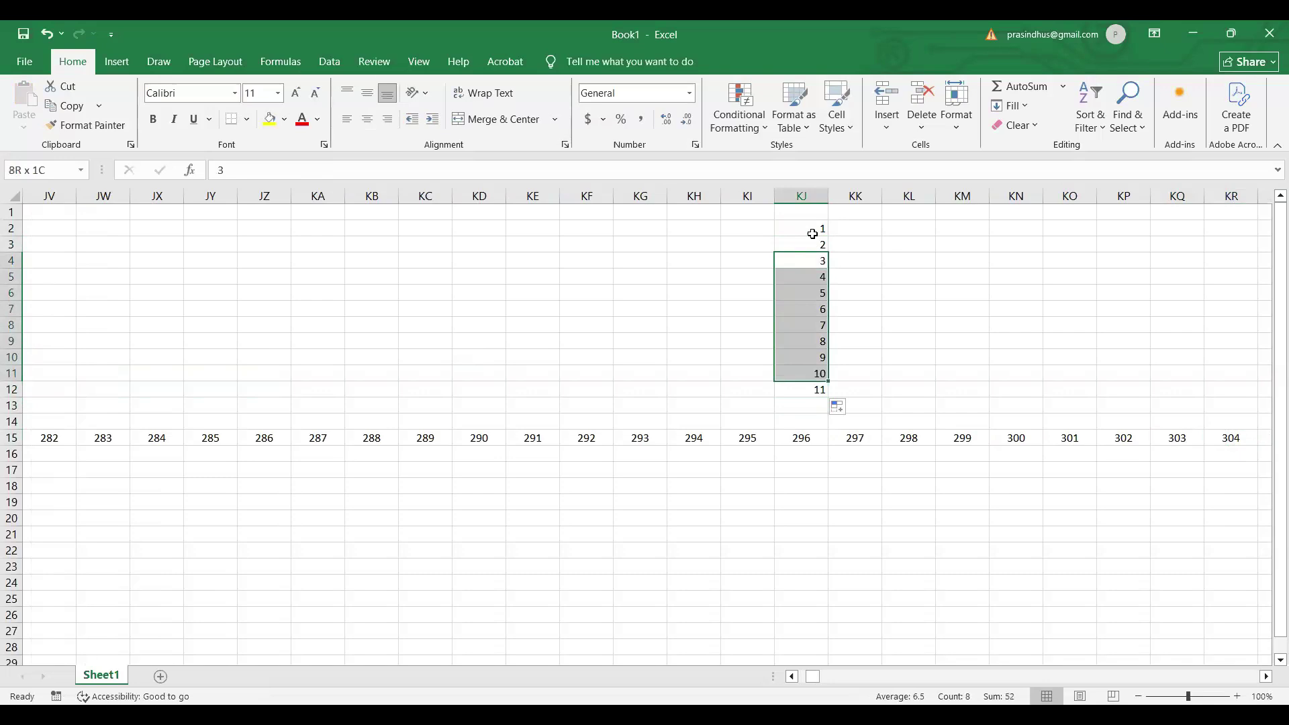
{"action": "key", "text": "shift+Down"}
{"action": "key", "text": "Delete"}
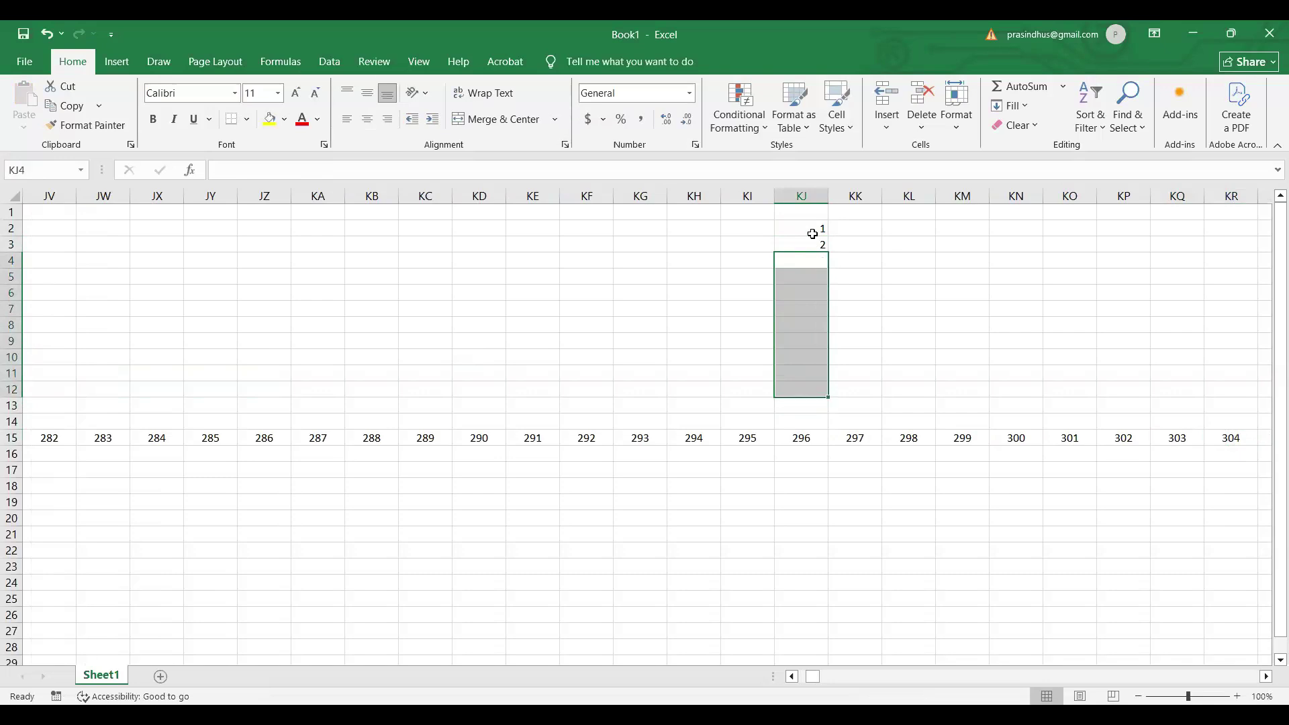
Enter the marker x in KJ12 and select the column range from KJ2 down to it.
{"action": "left_click_drag", "start_coordinate": [812, 234], "coordinate": [813, 240]}
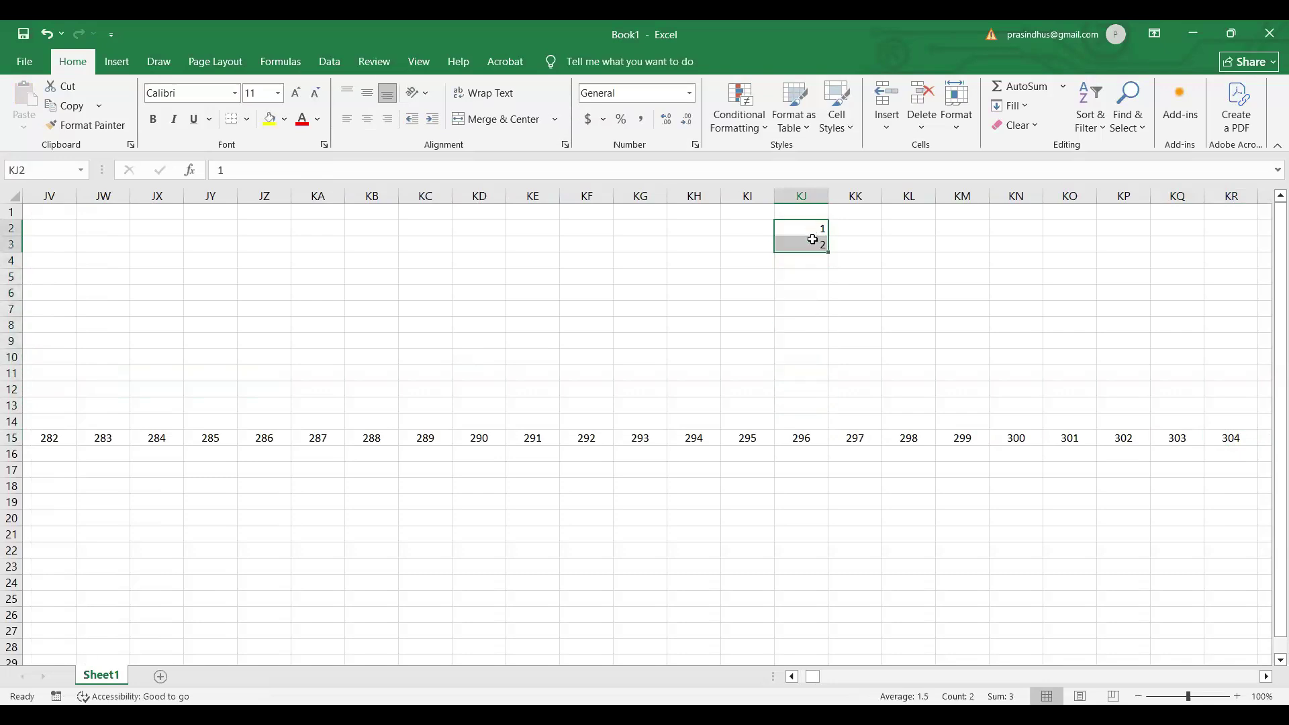
{"action": "key", "text": "ctrl+shift+Down"}
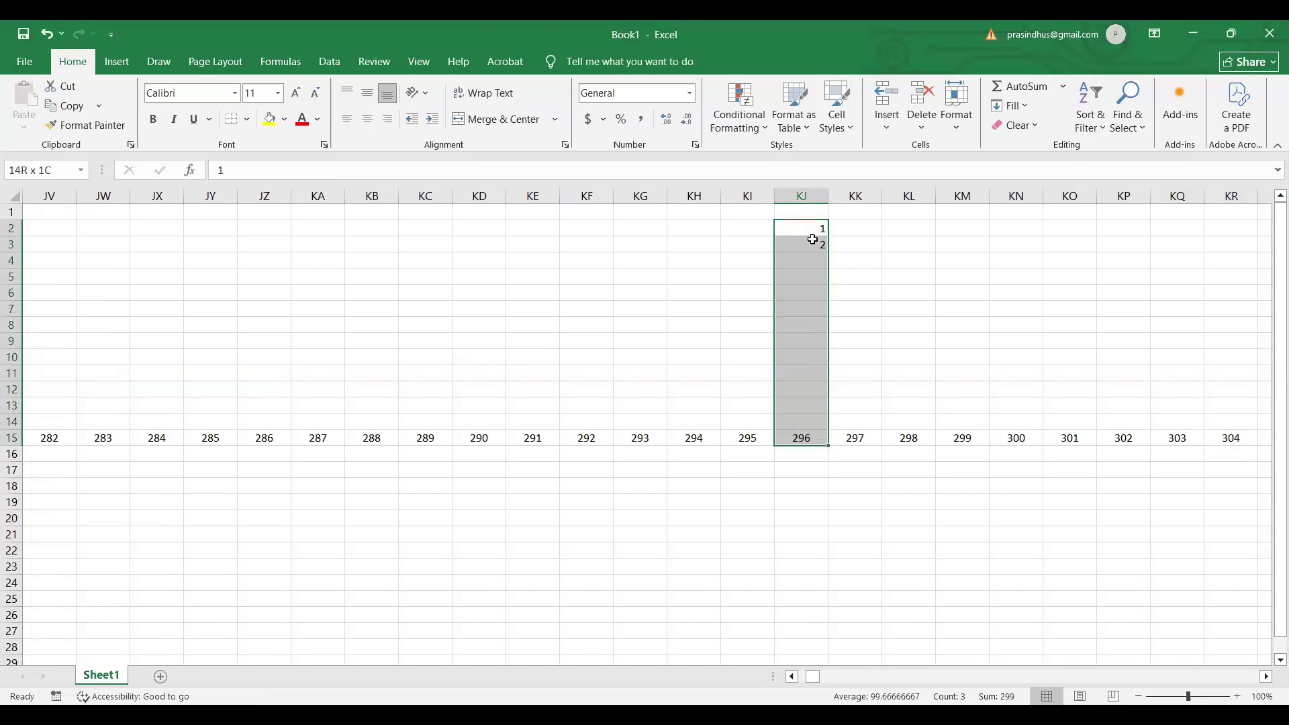
{"action": "key", "text": "ctrl+shift+Up"}
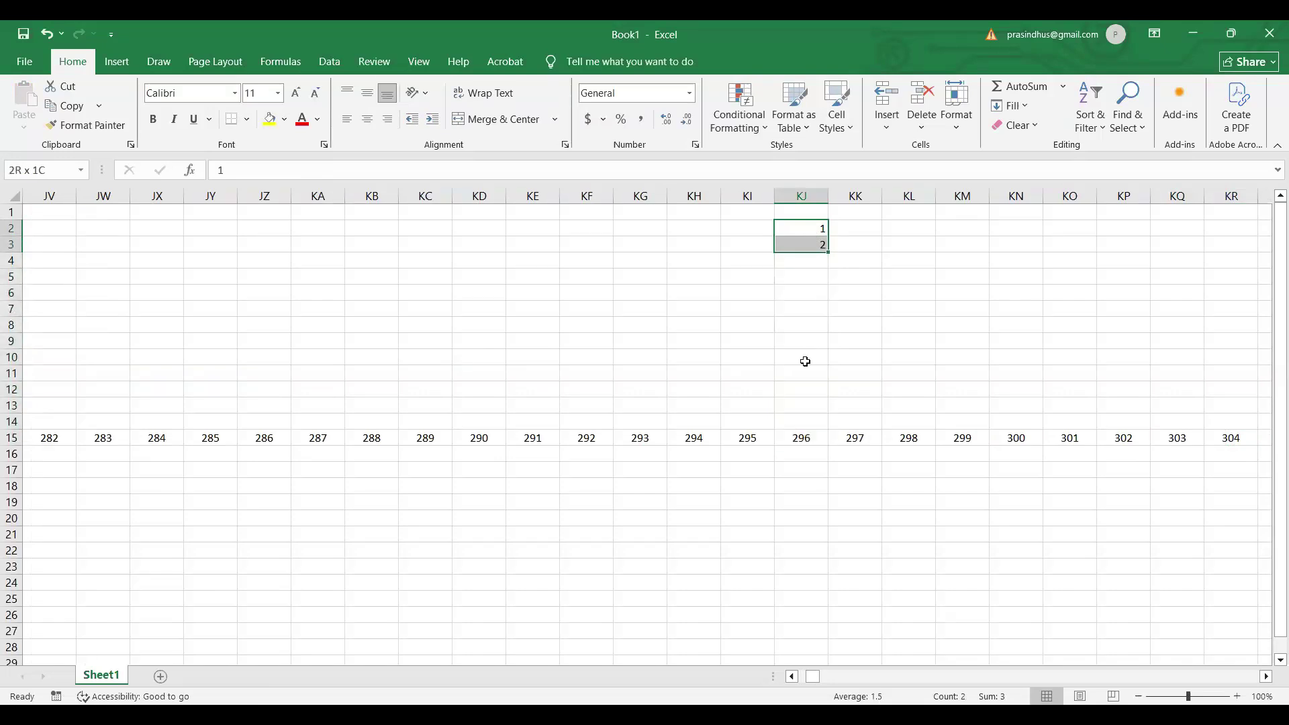
{"action": "left_click", "coordinate": [803, 391]}
{"action": "type", "text": "x"}
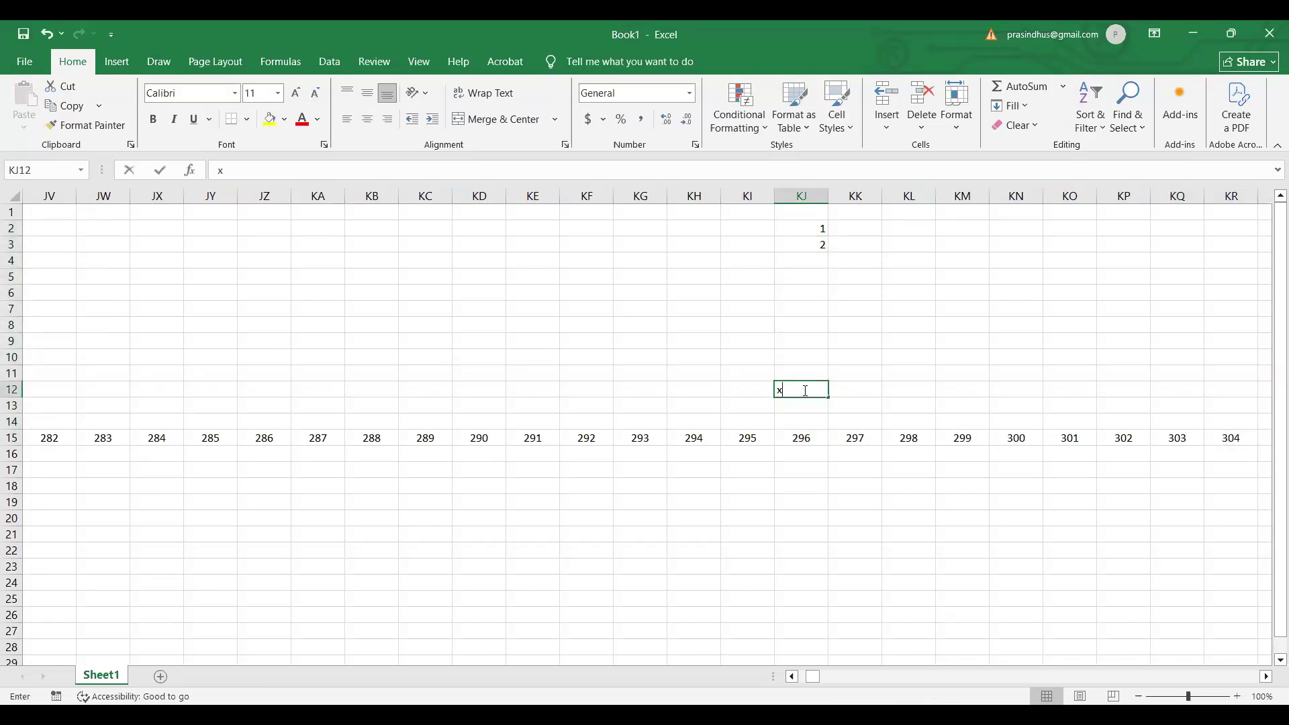
{"action": "left_click", "coordinate": [810, 273]}
{"action": "left_click", "coordinate": [816, 230]}
{"action": "key", "text": "ctrl+shift+Down"}
{"action": "key", "text": "ctrl+shift+Down"}
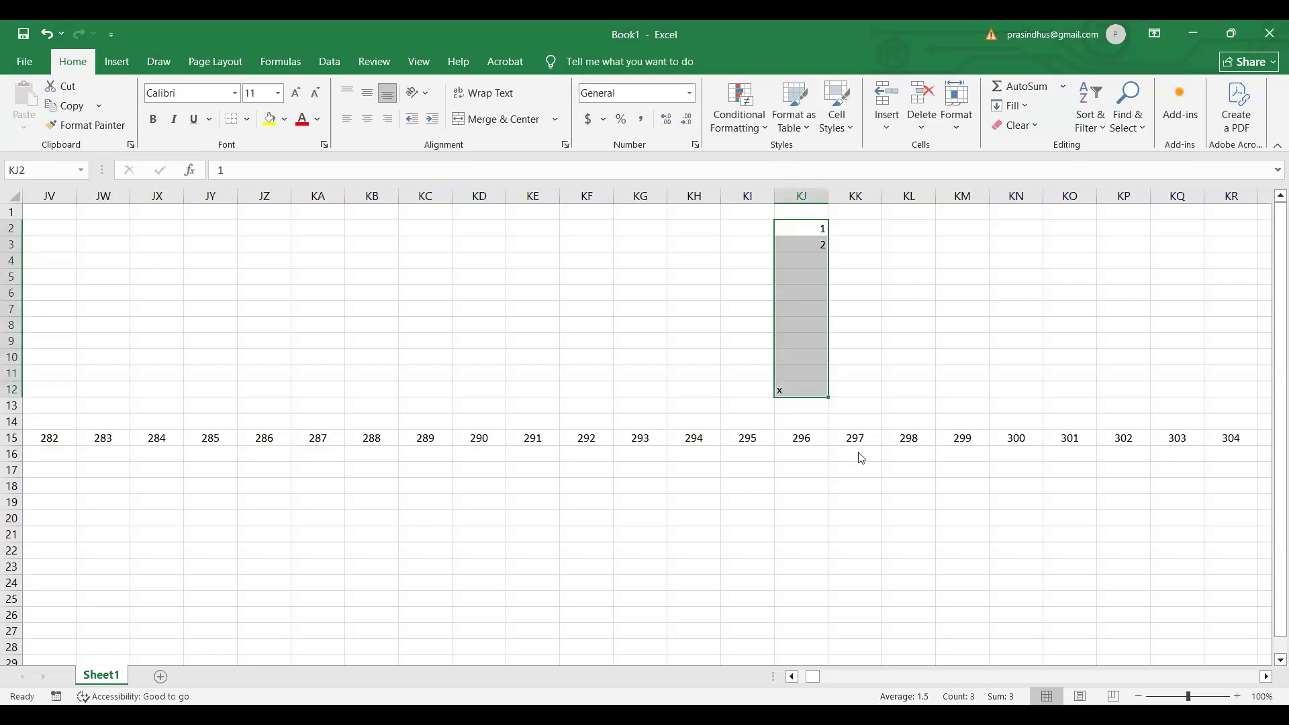
Clear the contents of KJ2 through KJ12.
{"action": "left_click", "coordinate": [808, 250]}
{"action": "left_click", "coordinate": [811, 224]}
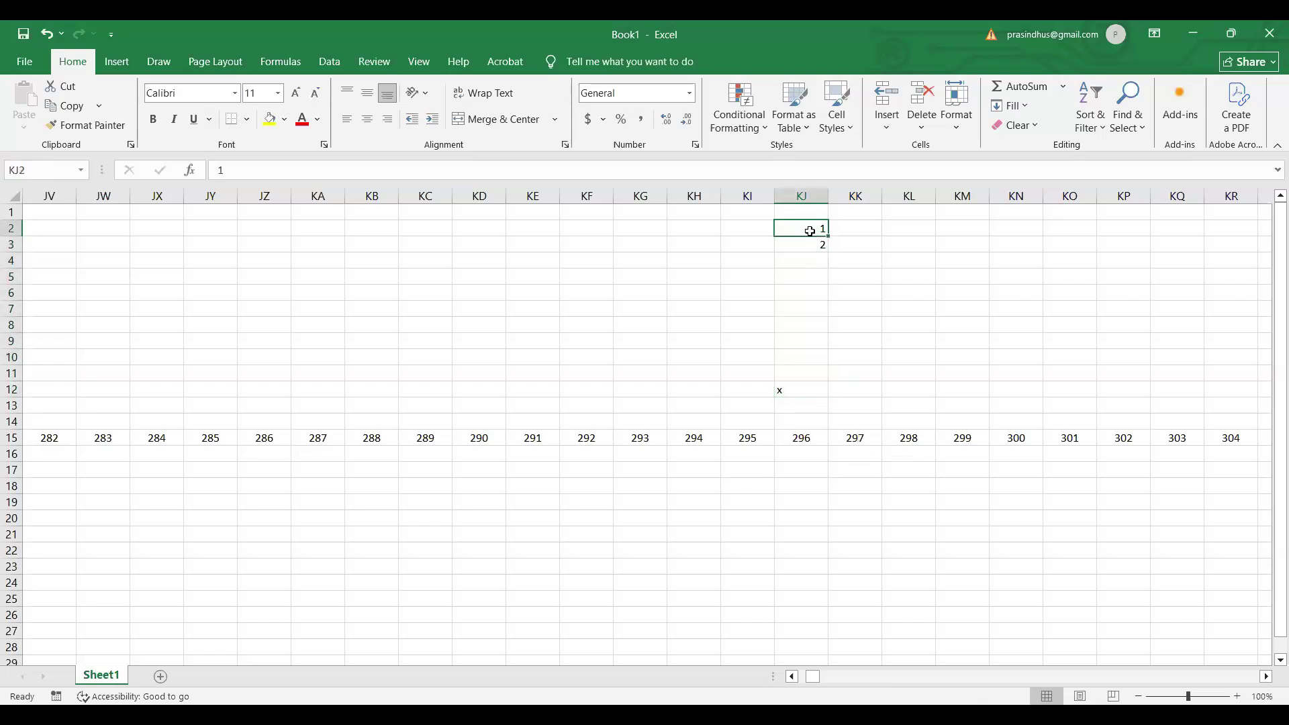
{"action": "left_click_drag", "start_coordinate": [793, 396], "coordinate": [793, 391]}
{"action": "key", "text": "Delete"}
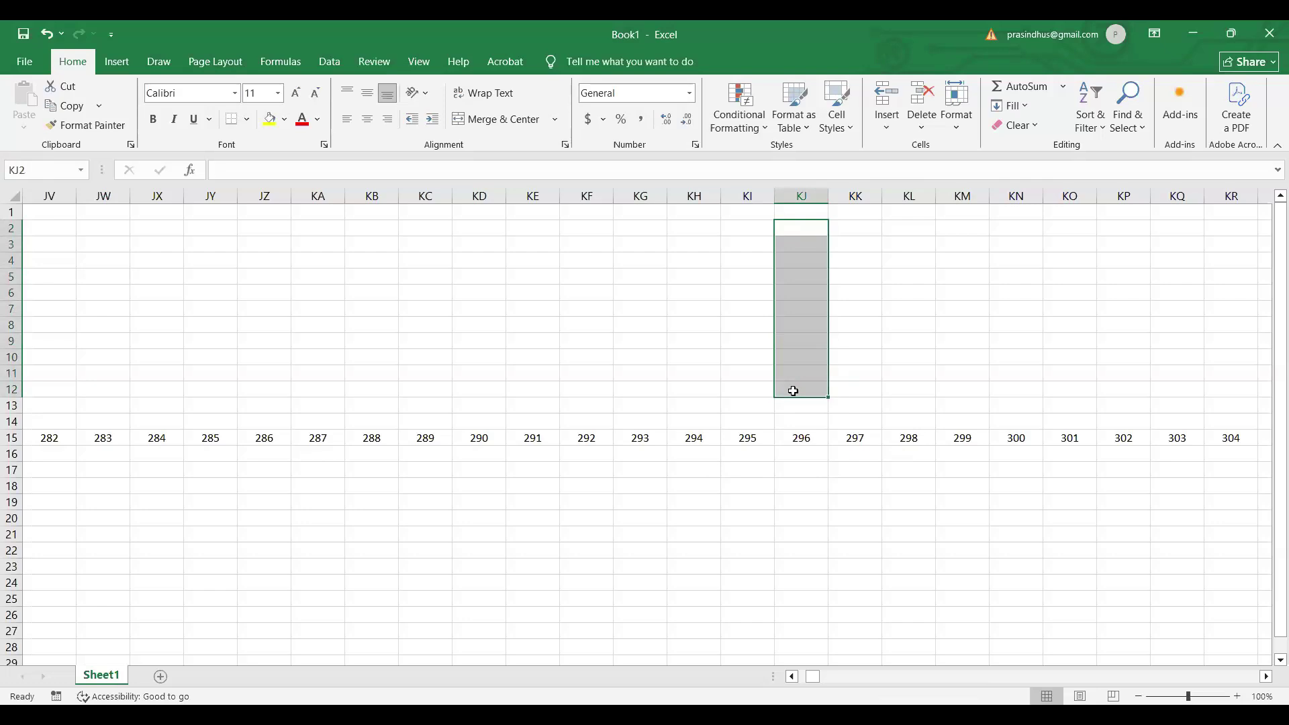
Try selecting row 15 from KO15 through the last column at XFD15.
{"action": "key", "text": "Down"}
{"action": "key", "text": "Down"}
{"action": "key", "text": "Down"}
{"action": "key", "text": "Down"}
{"action": "key", "text": "Down"}
{"action": "key", "text": "Down"}
{"action": "key", "text": "Down"}
{"action": "key", "text": "Down"}
{"action": "key", "text": "Down"}
{"action": "key", "text": "Down"}
{"action": "key", "text": "Down"}
{"action": "key", "text": "Down"}
{"action": "key", "text": "Down"}
{"action": "key", "text": "Right"}
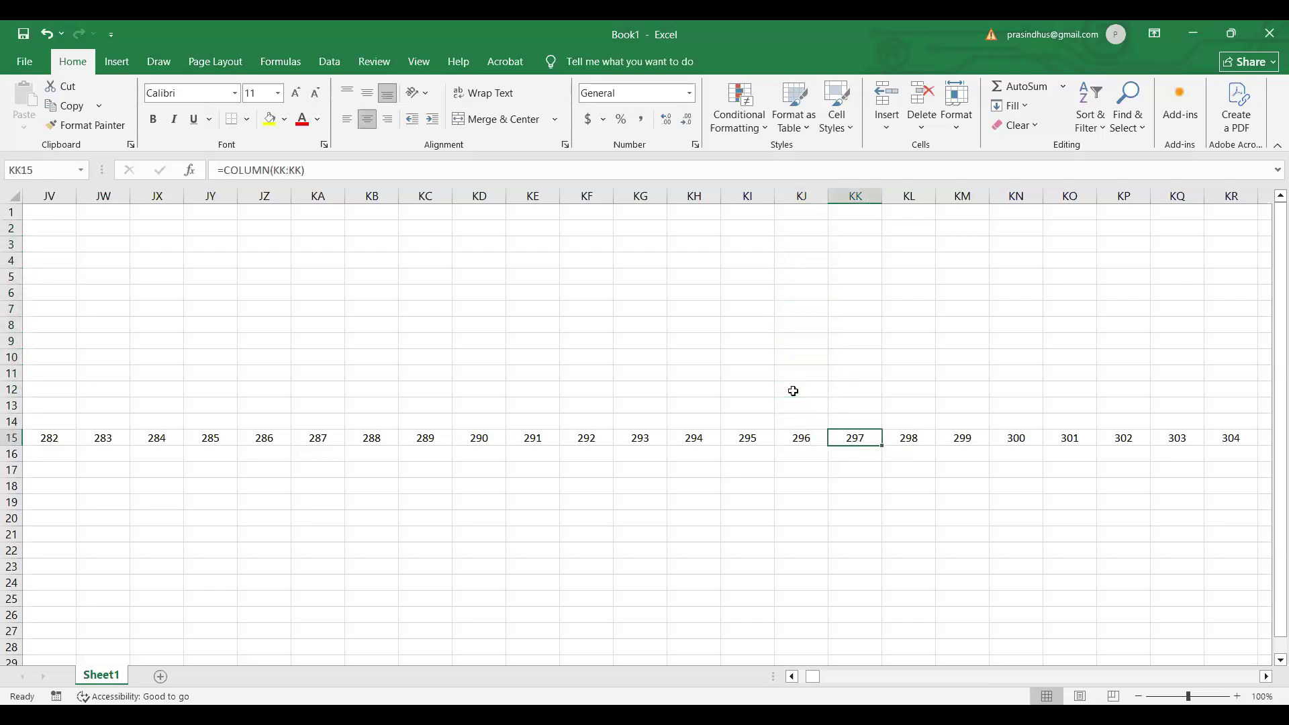
{"action": "key", "text": "shift+Right"}
{"action": "key", "text": "shift+Right"}
{"action": "key", "text": "shift+Right"}
{"action": "key", "text": "shift+Right"}
{"action": "key", "text": "Right"}
{"action": "key", "text": "Right"}
{"action": "key", "text": "Right"}
{"action": "key", "text": "Right"}
{"action": "key", "text": "Right"}
{"action": "key", "text": "Right"}
{"action": "key", "text": "Right"}
{"action": "key", "text": "Left"}
{"action": "key", "text": "Left"}
{"action": "key", "text": "Left"}
{"action": "key", "text": "shift+Right"}
{"action": "key", "text": "shift+Right"}
{"action": "key", "text": "shift+Right"}
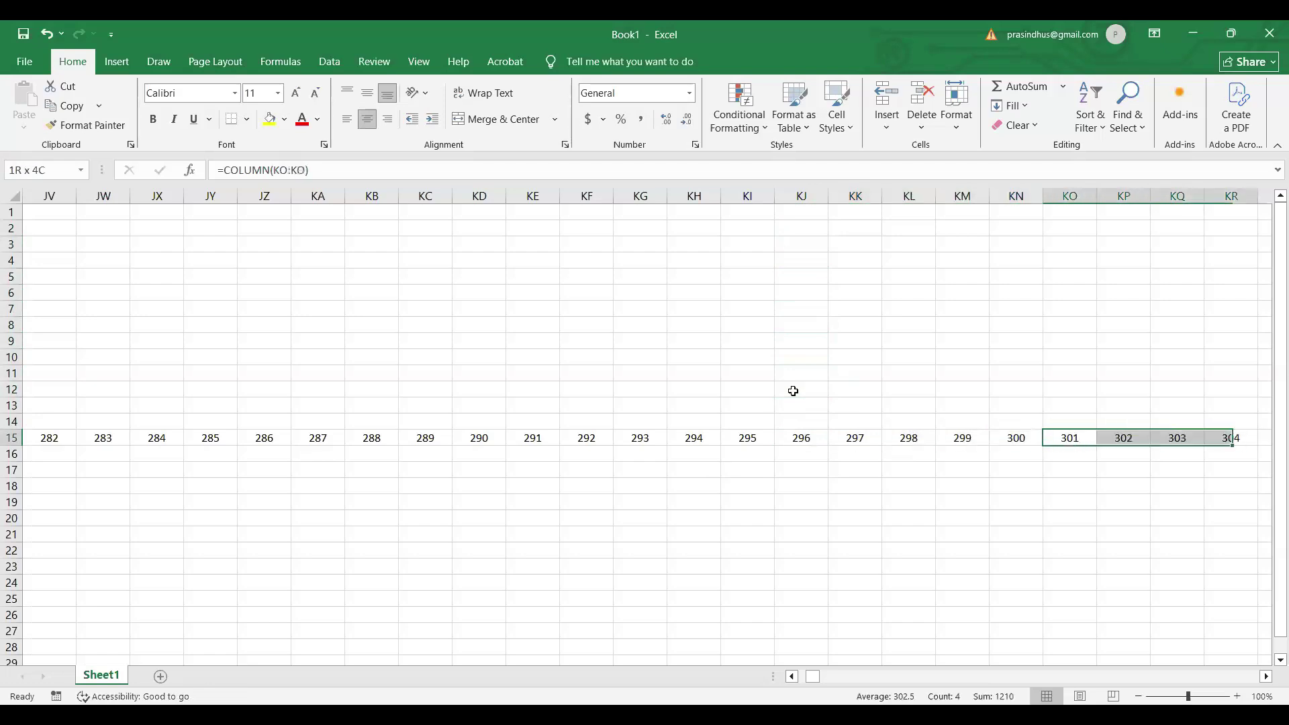
{"action": "key", "text": "shift+Right"}
{"action": "key", "text": "ctrl+shift+Right"}
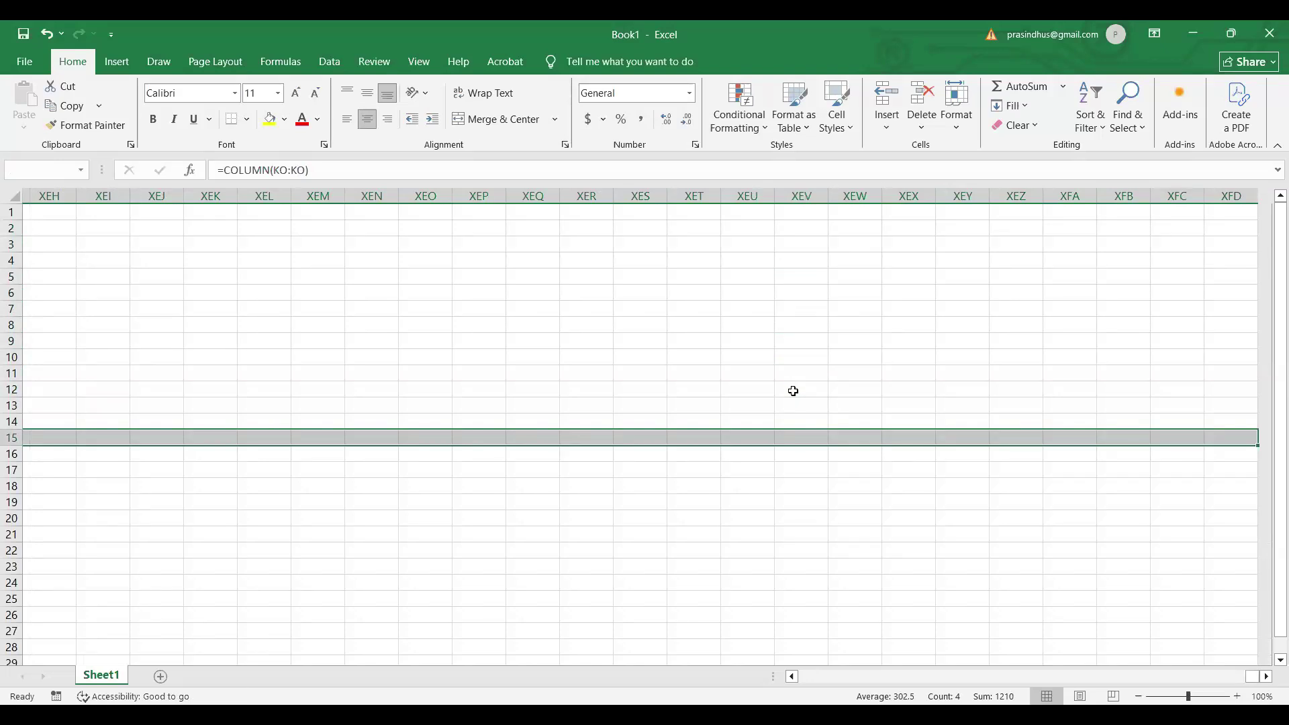
Fill the COLUMN formulas in row 15 from KP15:KR15 across to LK15.
{"action": "key", "text": "Tab"}
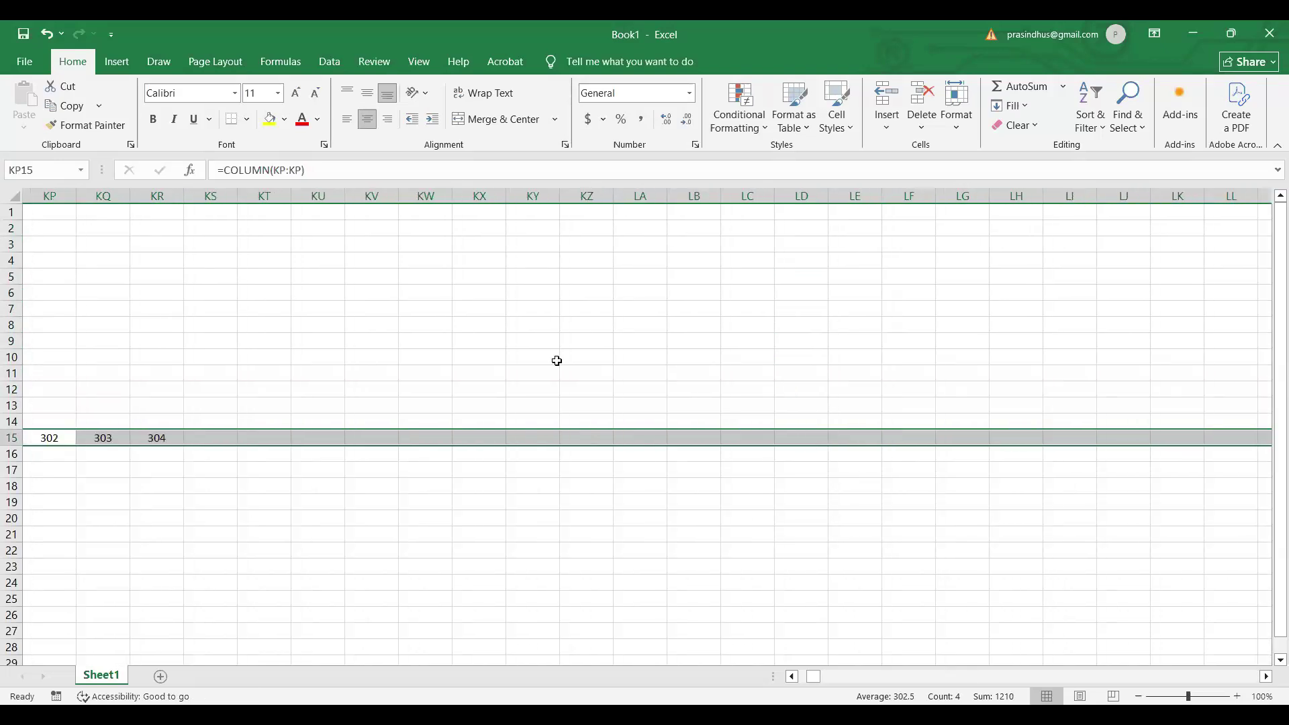
{"action": "left_click", "coordinate": [179, 440]}
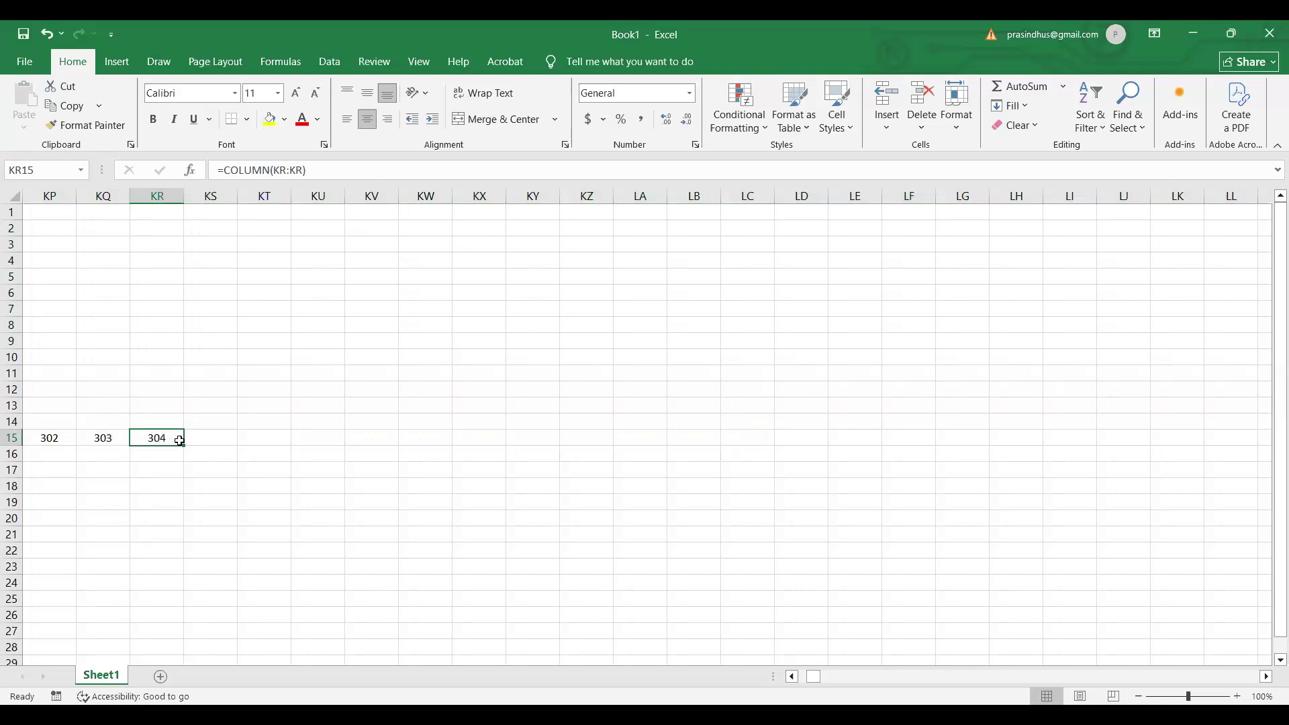
{"action": "left_click_drag", "start_coordinate": [57, 438], "coordinate": [1209, 489]}
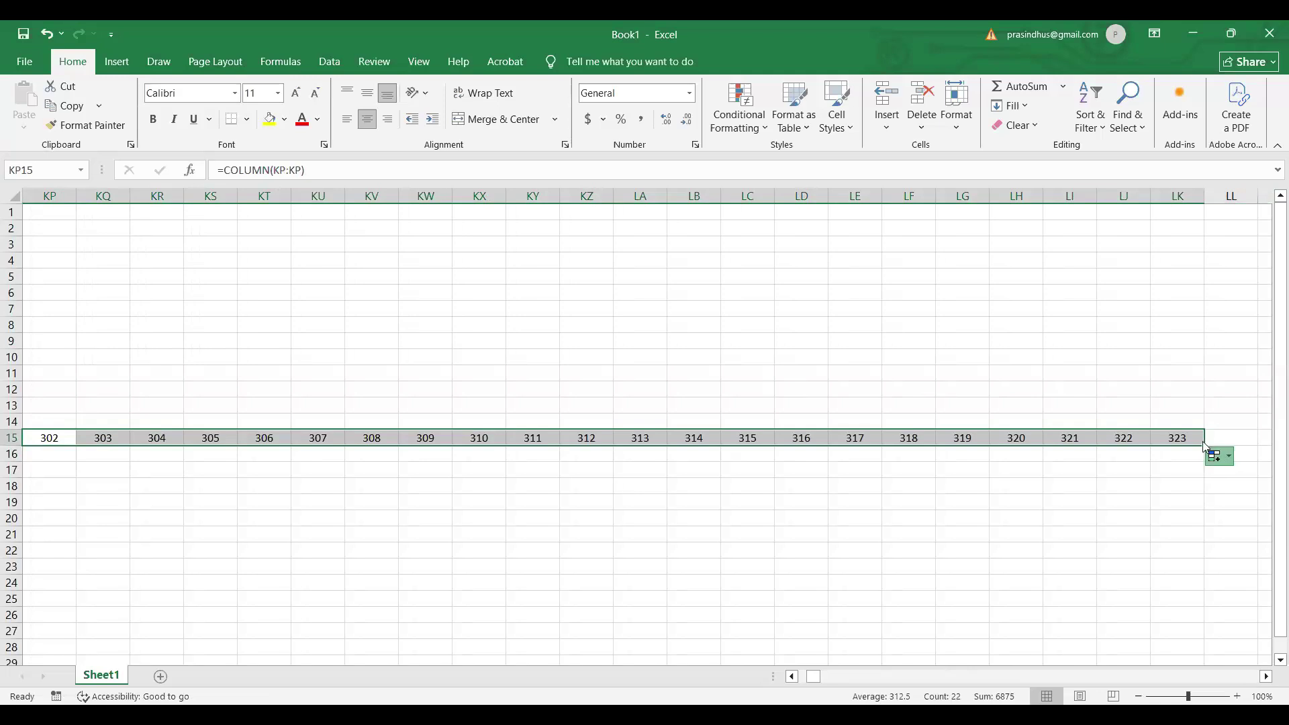
Try selecting row 15 through XFD15, first starting at LH15 and again starting at LI15.
{"action": "left_click", "coordinate": [1014, 436]}
{"action": "key", "text": "ctrl+shift+Right"}
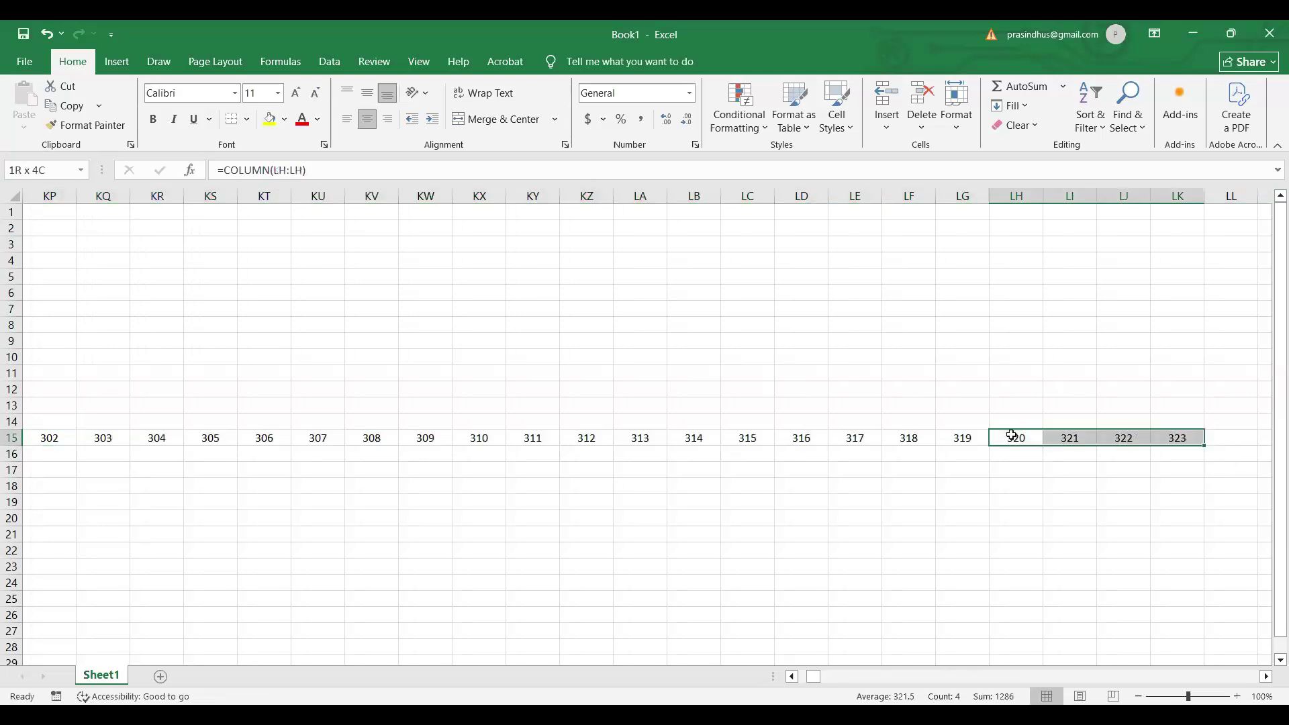
{"action": "key", "text": "ctrl+shift+Right"}
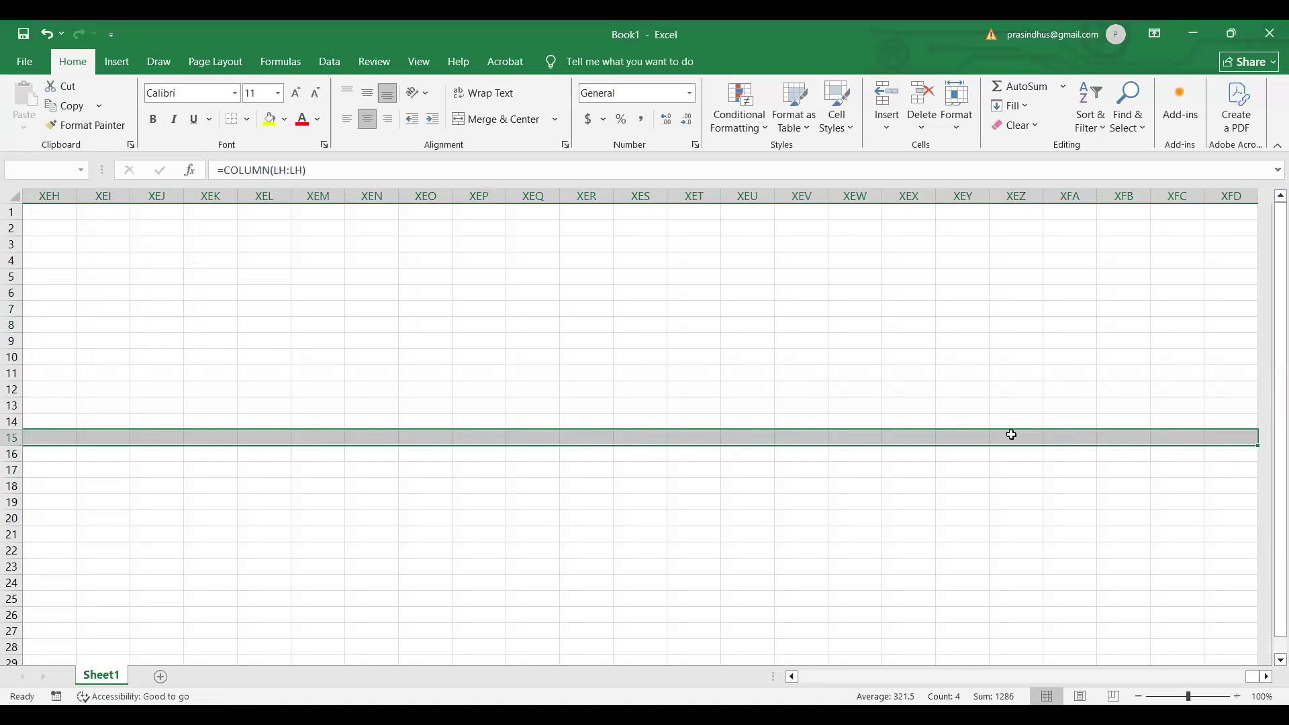
{"action": "key", "text": "Tab"}
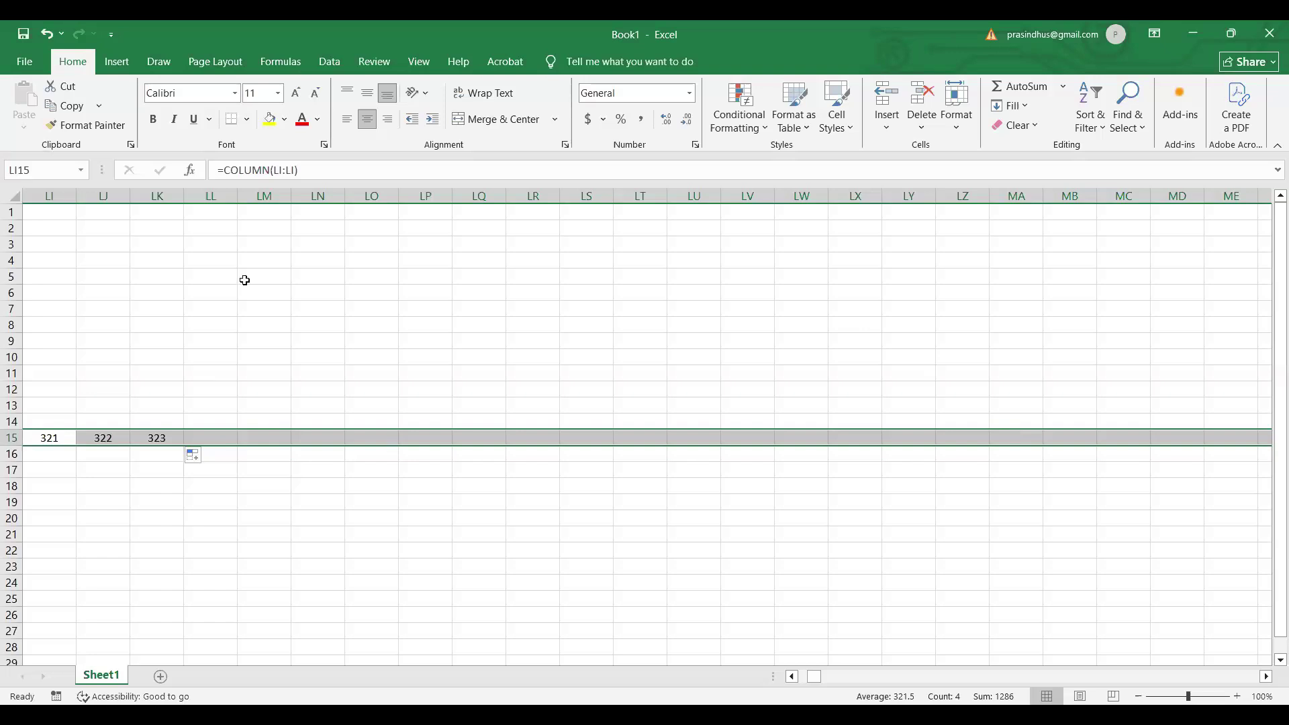
{"action": "left_click_drag", "start_coordinate": [357, 272], "coordinate": [376, 403]}
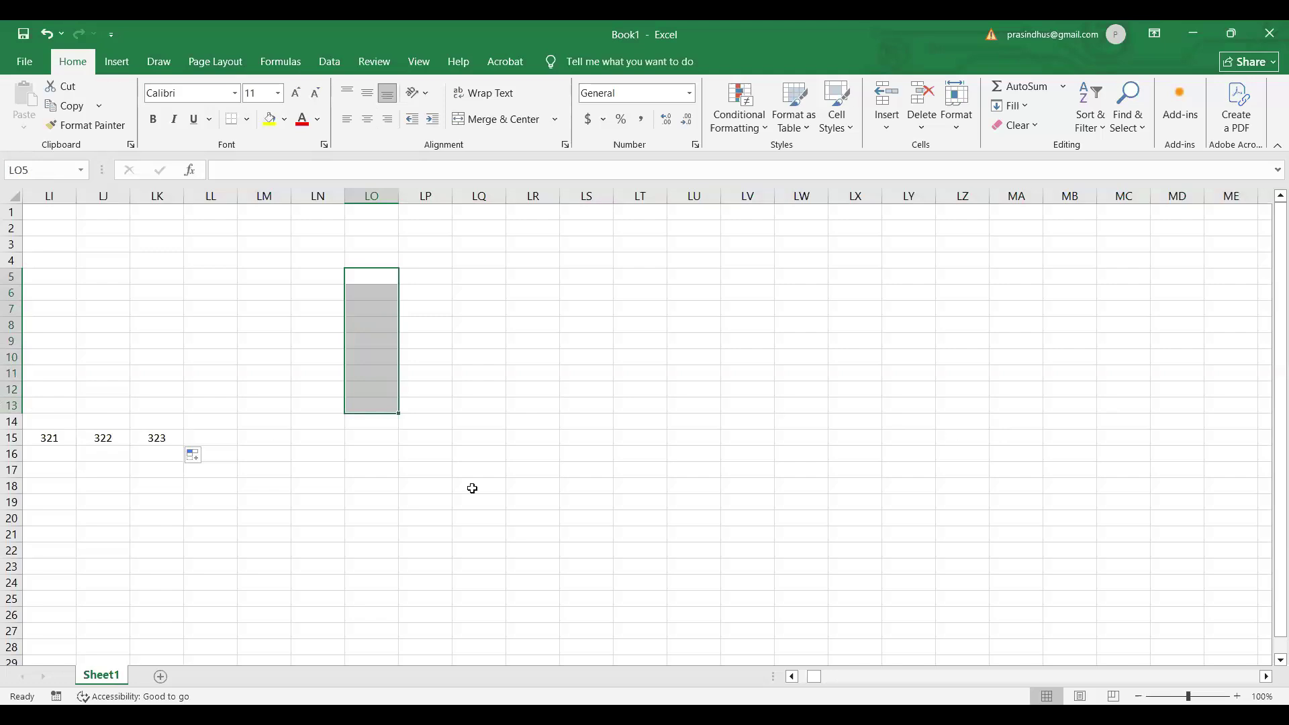
{"action": "left_click_drag", "start_coordinate": [71, 440], "coordinate": [153, 438]}
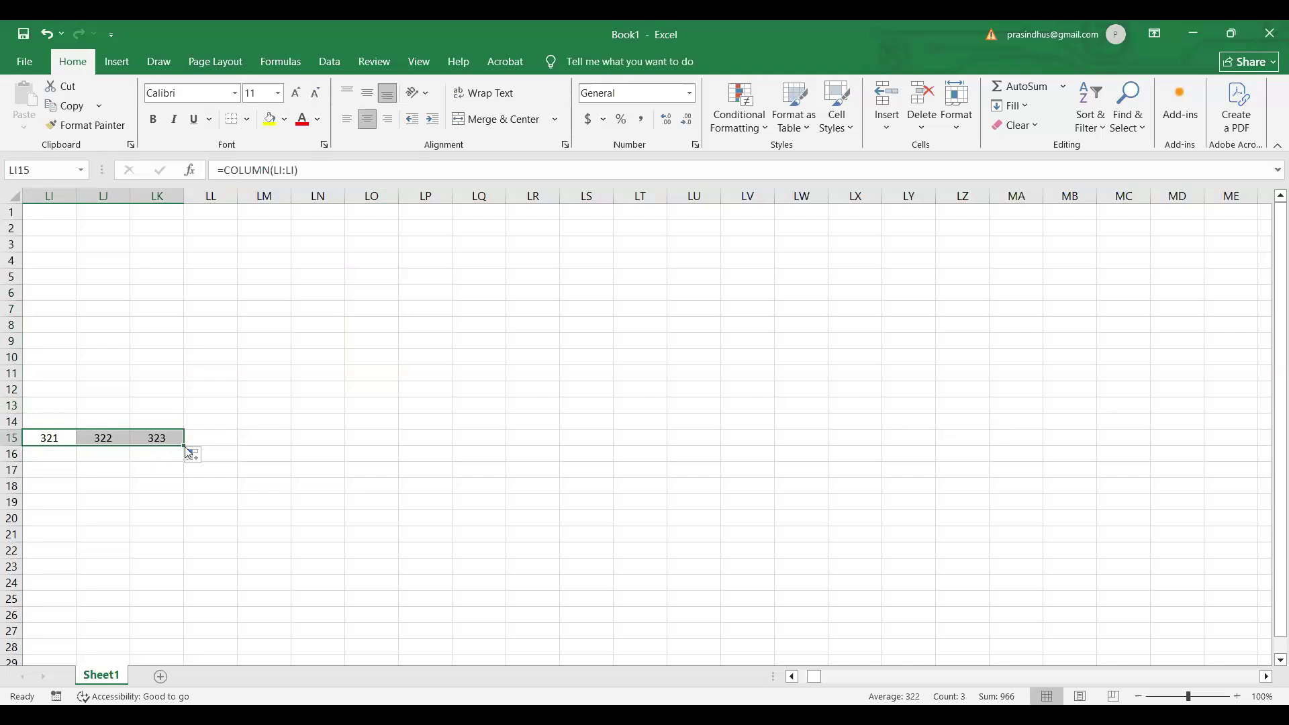
{"action": "key", "text": "ctrl+shift+Right"}
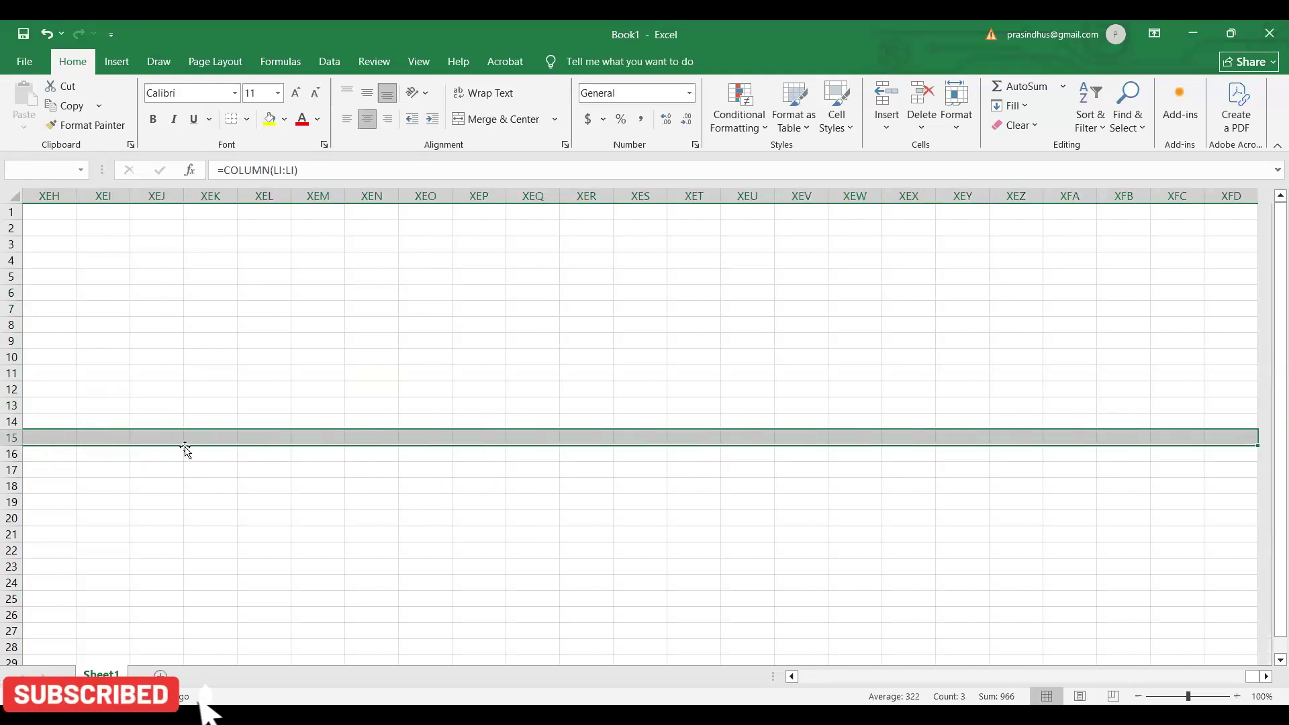
Copy the formula text =COLUMN(LK:LK) from LK15 and select LJ15.
{"action": "key", "text": "Left"}
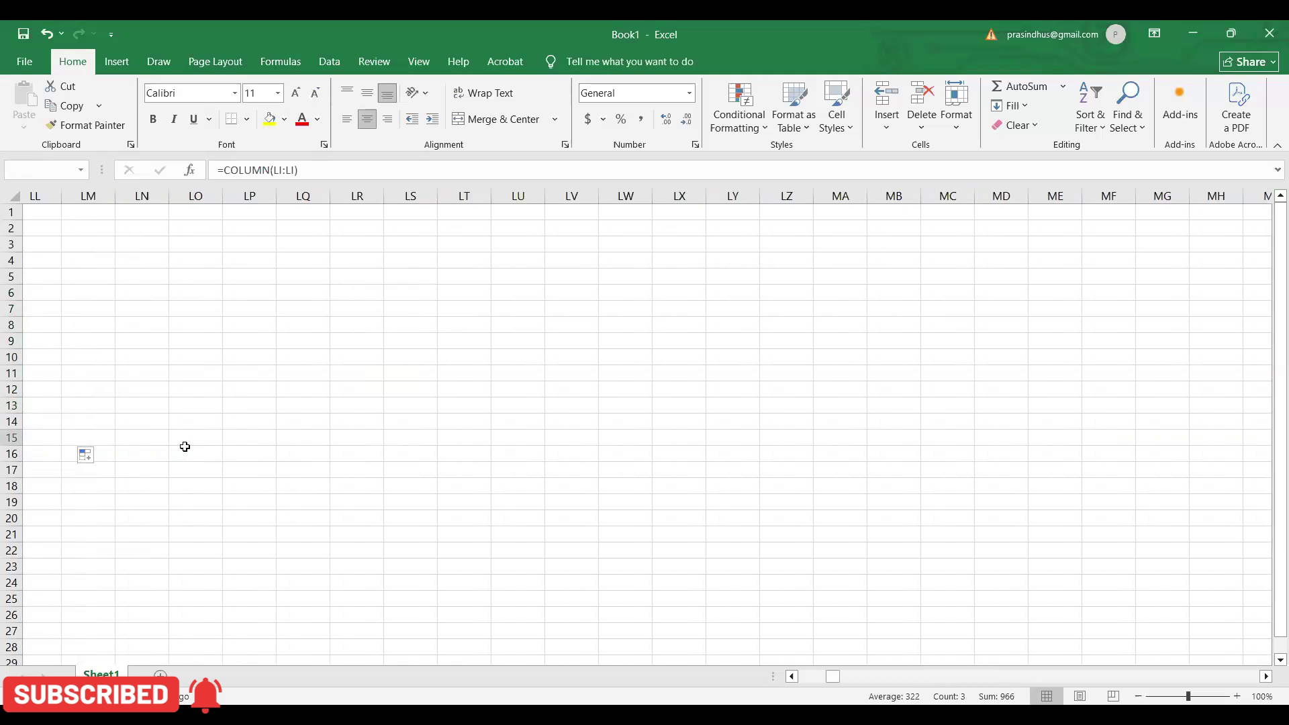
{"action": "key", "text": "Right"}
{"action": "key", "text": "Right"}
{"action": "key", "text": "Right"}
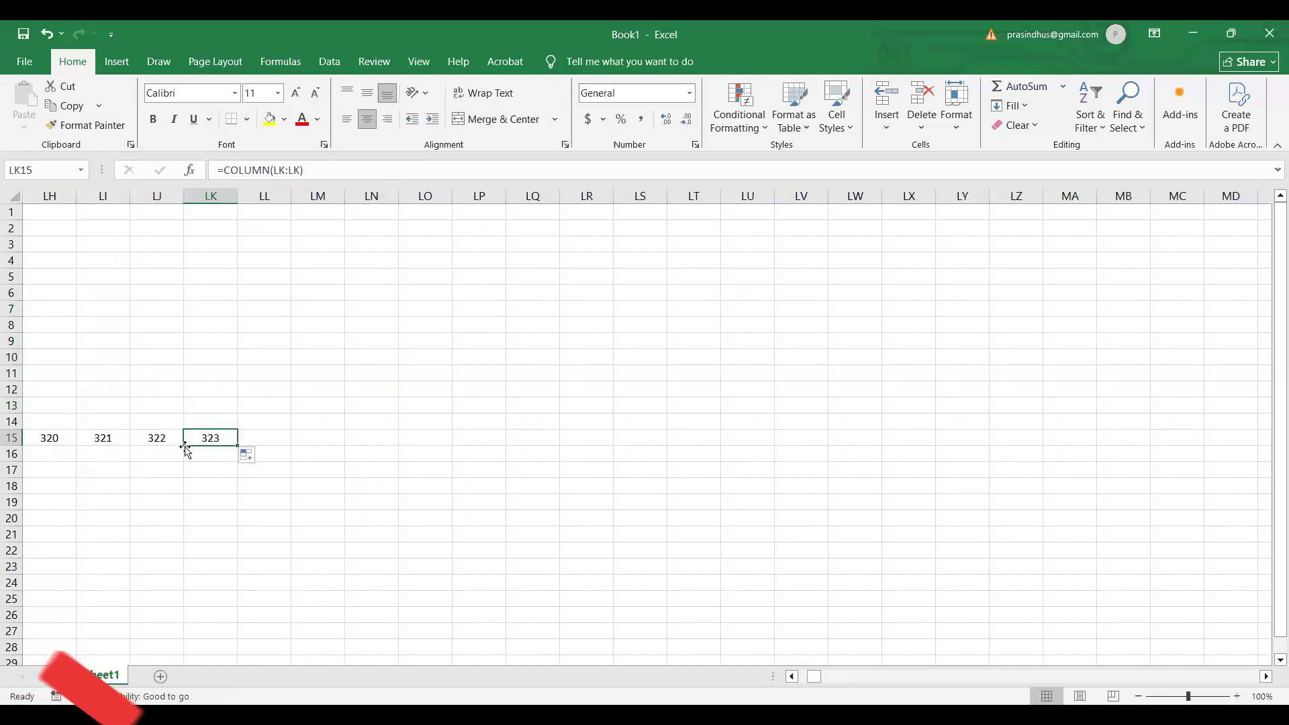
{"action": "left_click_drag", "start_coordinate": [321, 170], "coordinate": [219, 170]}
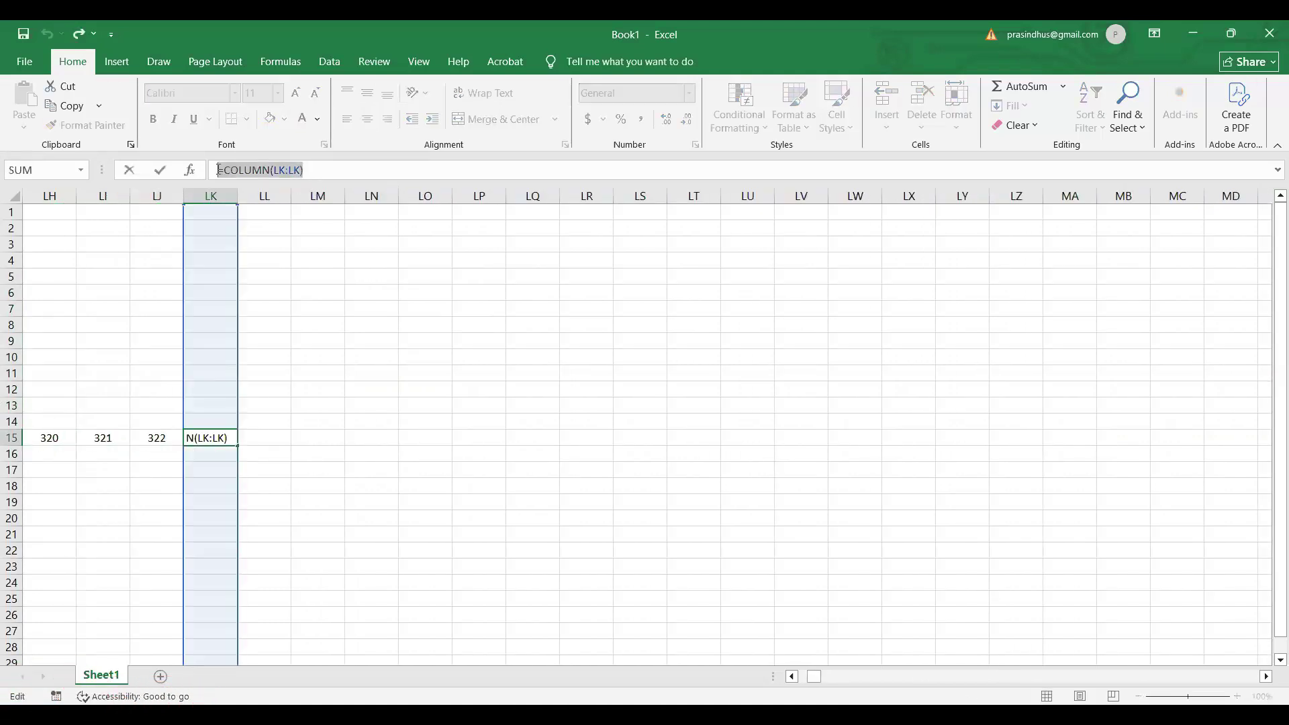
{"action": "type", "text": "="}
{"action": "left_click", "coordinate": [156, 438]}
{"action": "key", "text": "ctrl+Return"}
{"action": "left_click", "coordinate": [156, 438]}
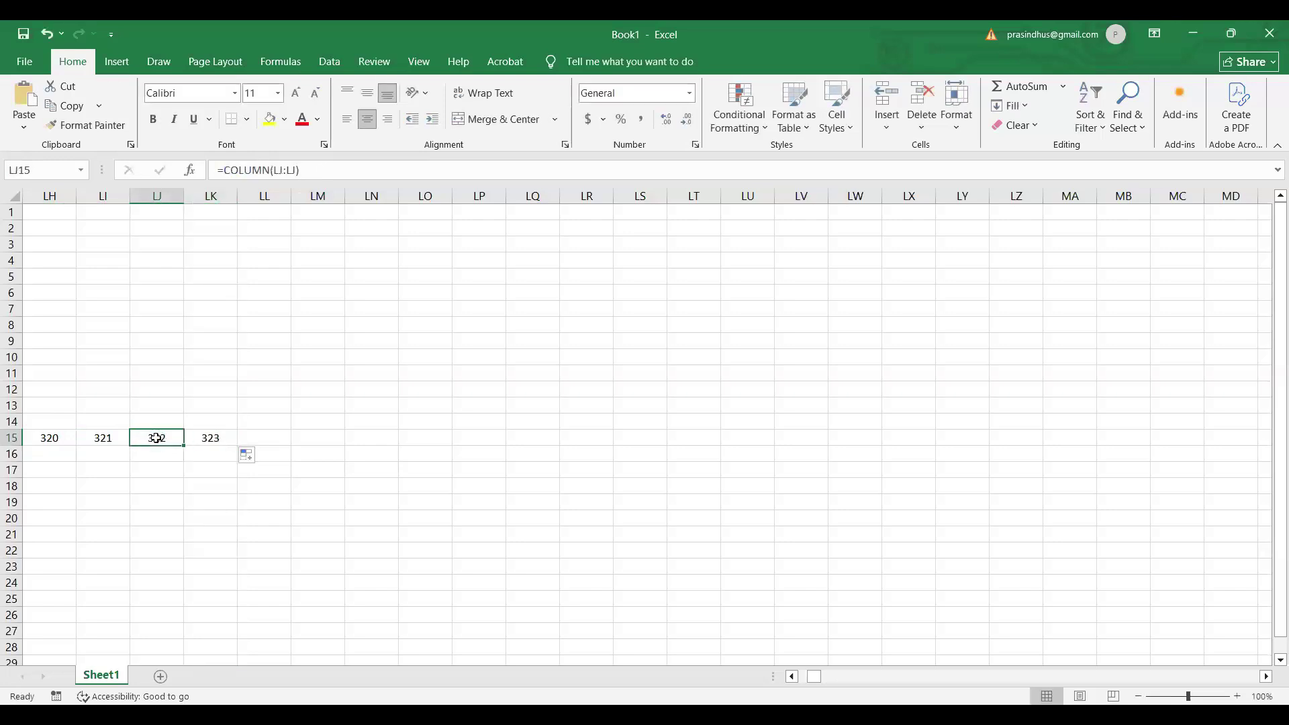
Try pasting the copied formula along row 15 from LJ15 to XFD15, and compare the formulas in LJ15, LK15 and LI15.
{"action": "key", "text": "ctrl+shift+Right"}
{"action": "key", "text": "ctrl+shift+Right"}
{"action": "key", "text": "ctrl+r"}
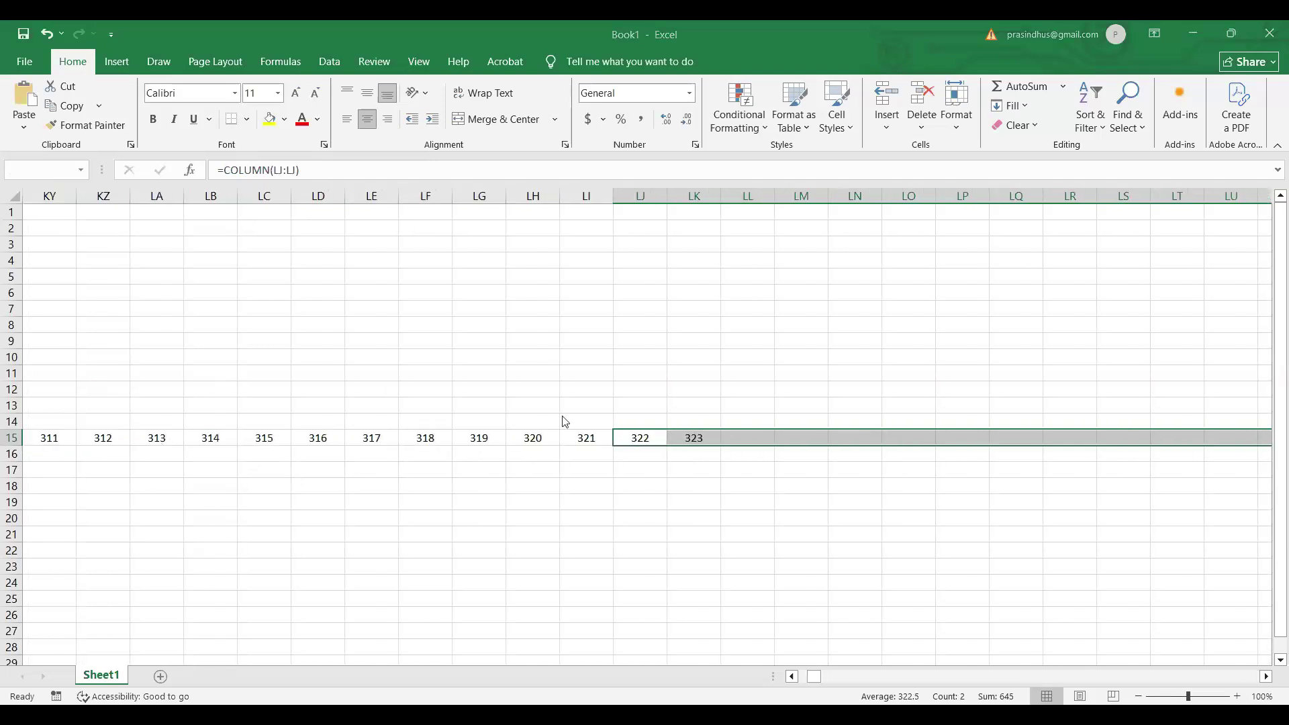
{"action": "left_click", "coordinate": [612, 424]}
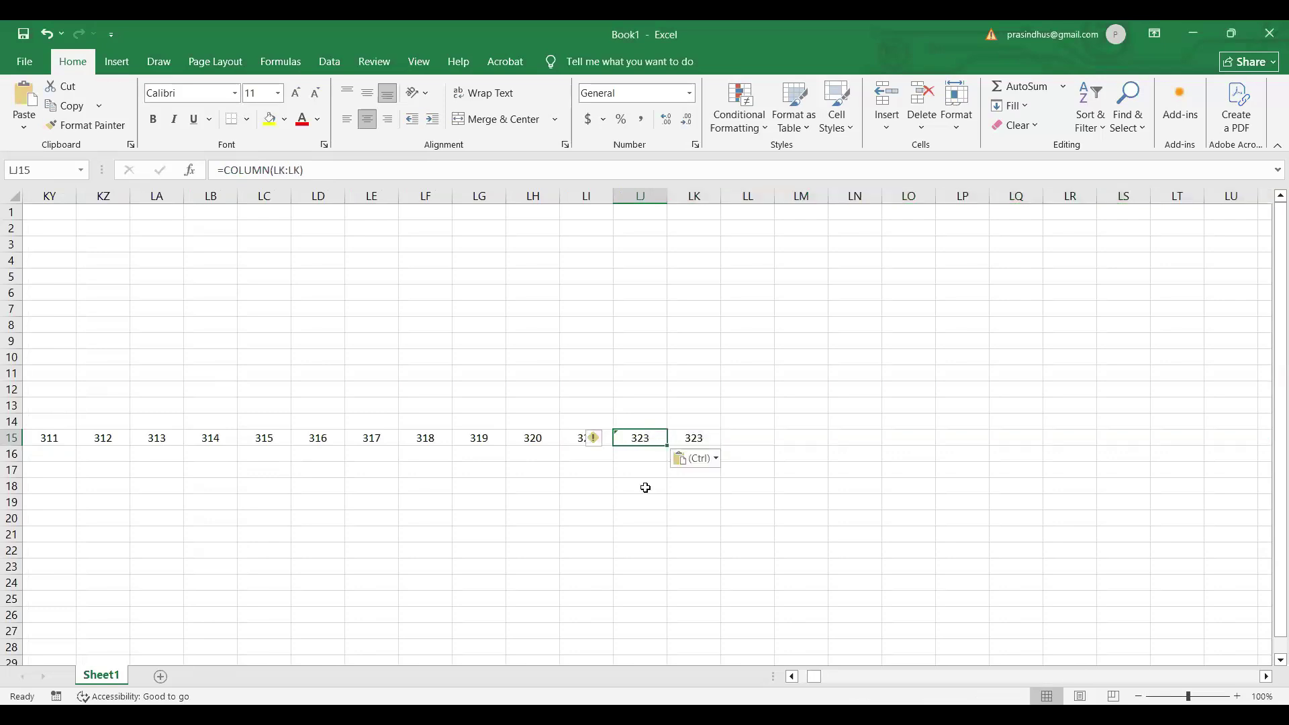
{"action": "left_click", "coordinate": [554, 522]}
{"action": "left_click", "coordinate": [626, 435]}
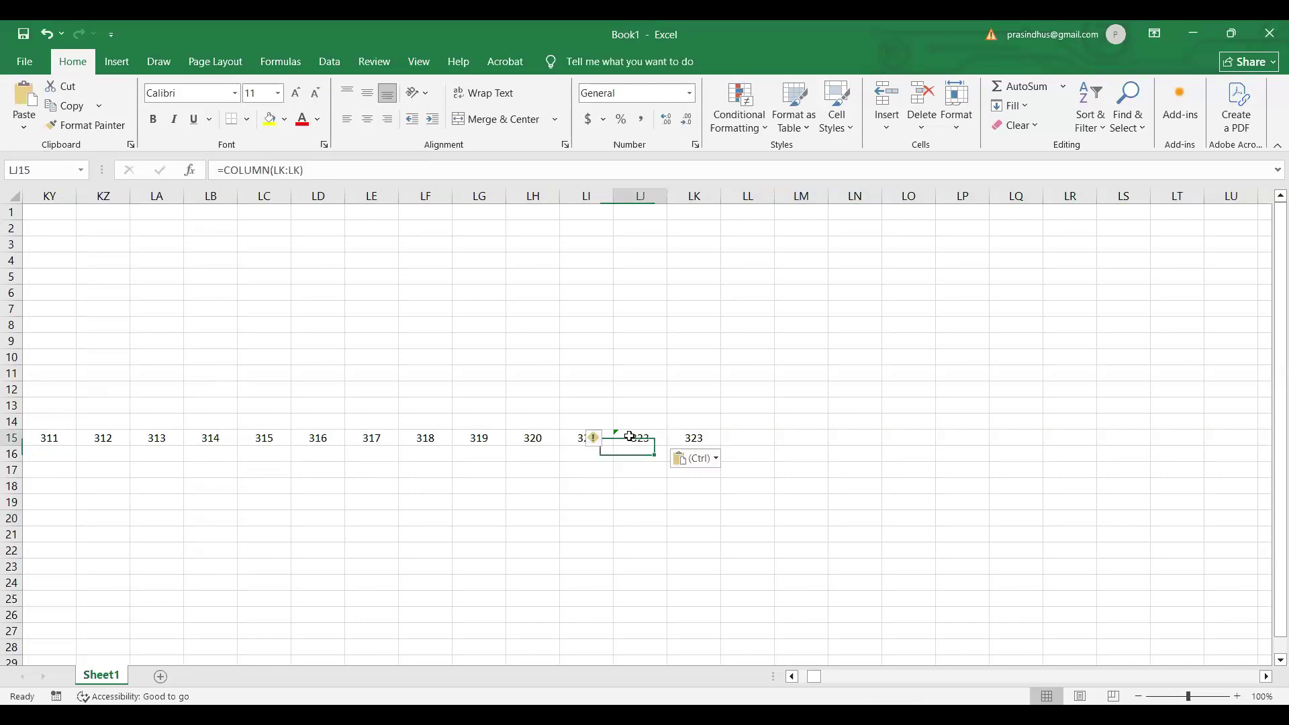
{"action": "left_click", "coordinate": [684, 441]}
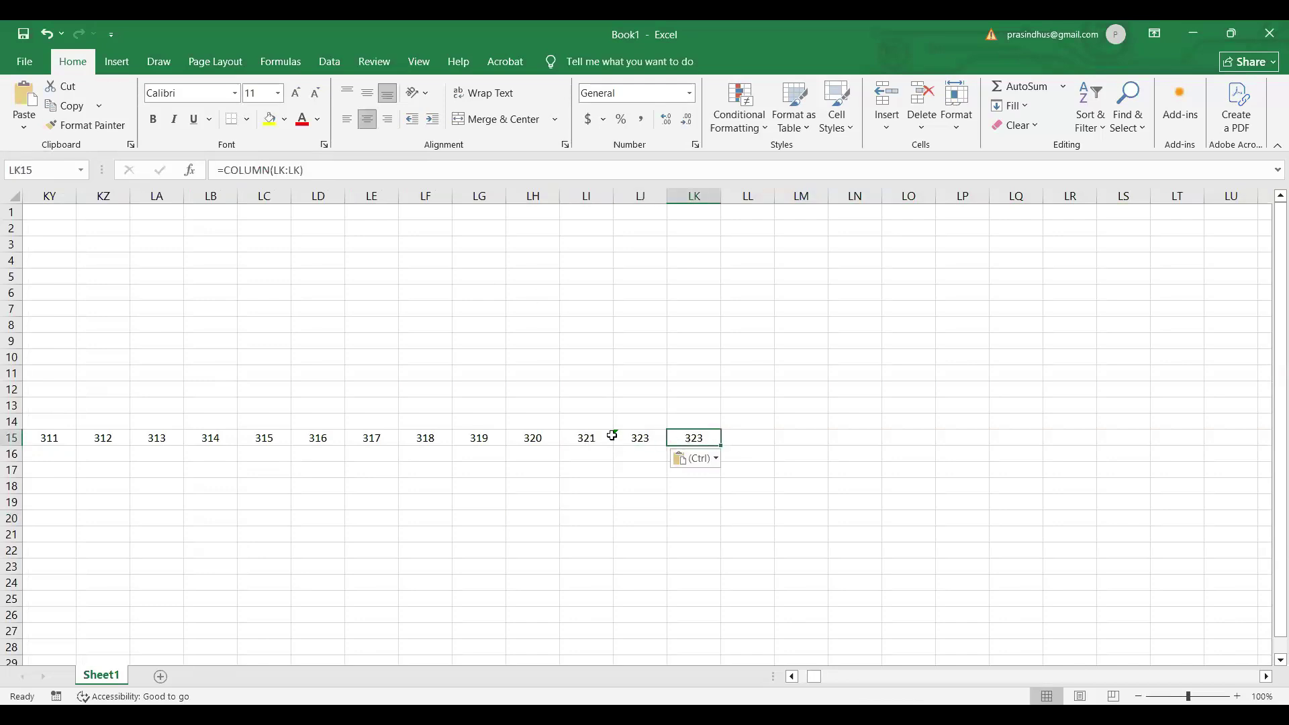
{"action": "left_click", "coordinate": [590, 437]}
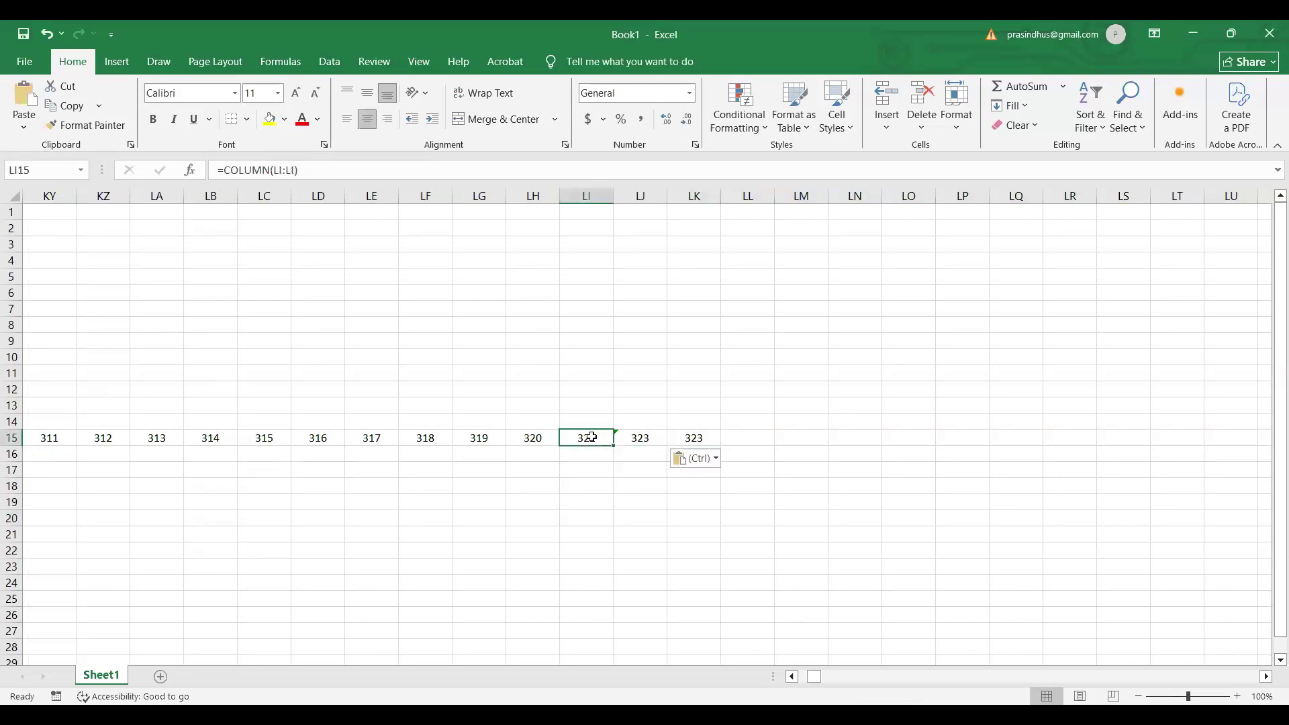
Fill the COLUMN formula from LI15 across row 15 to BAV15, replacing the formulas in LJ15 and LK15.
{"action": "left_click", "coordinate": [541, 441]}
{"action": "left_click", "coordinate": [582, 442]}
{"action": "left_click_drag", "start_coordinate": [617, 444], "coordinate": [719, 445]}
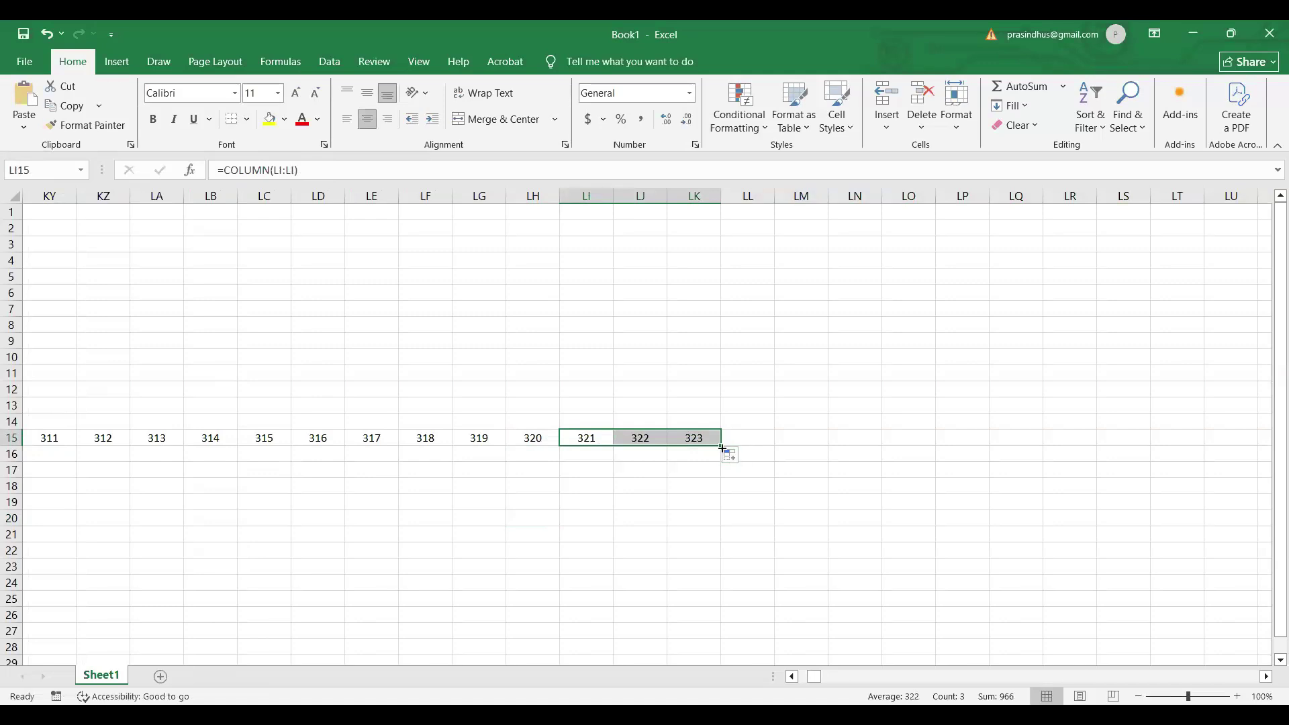
{"action": "left_click_drag", "start_coordinate": [722, 448], "coordinate": [1287, 497]}
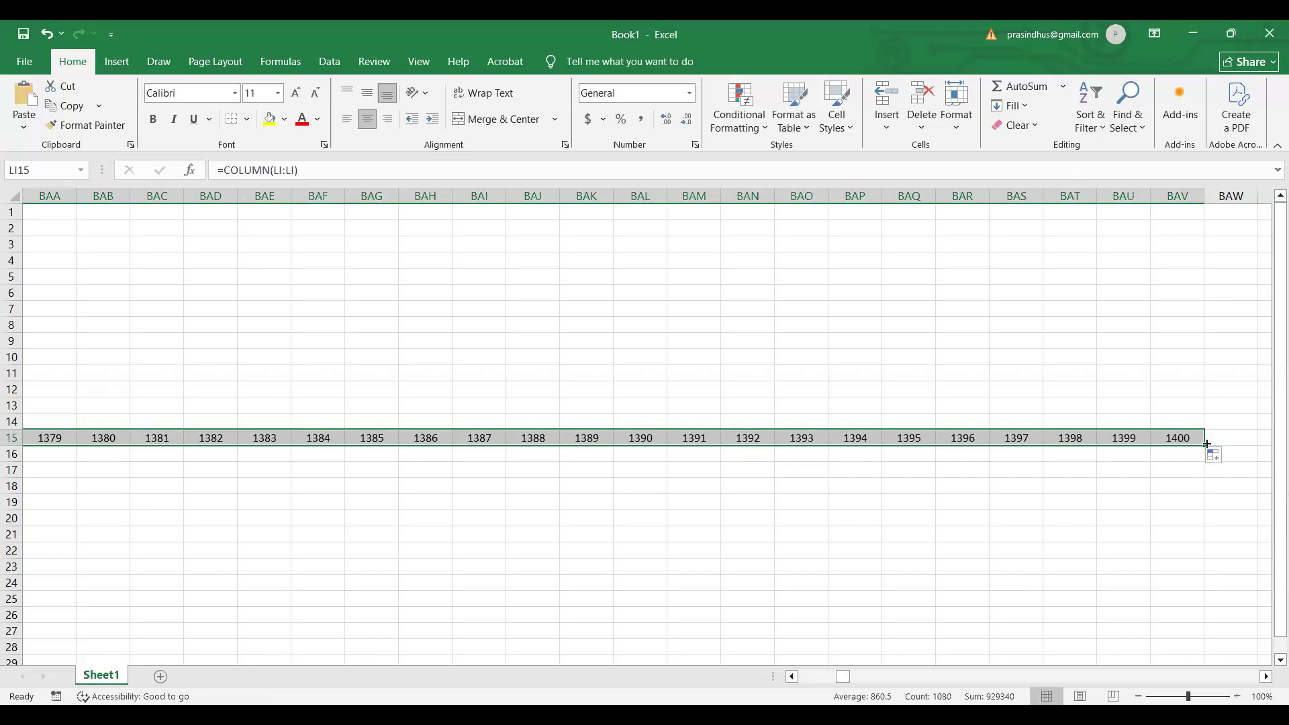
{"action": "left_click_drag", "start_coordinate": [1206, 444], "coordinate": [1206, 446]}
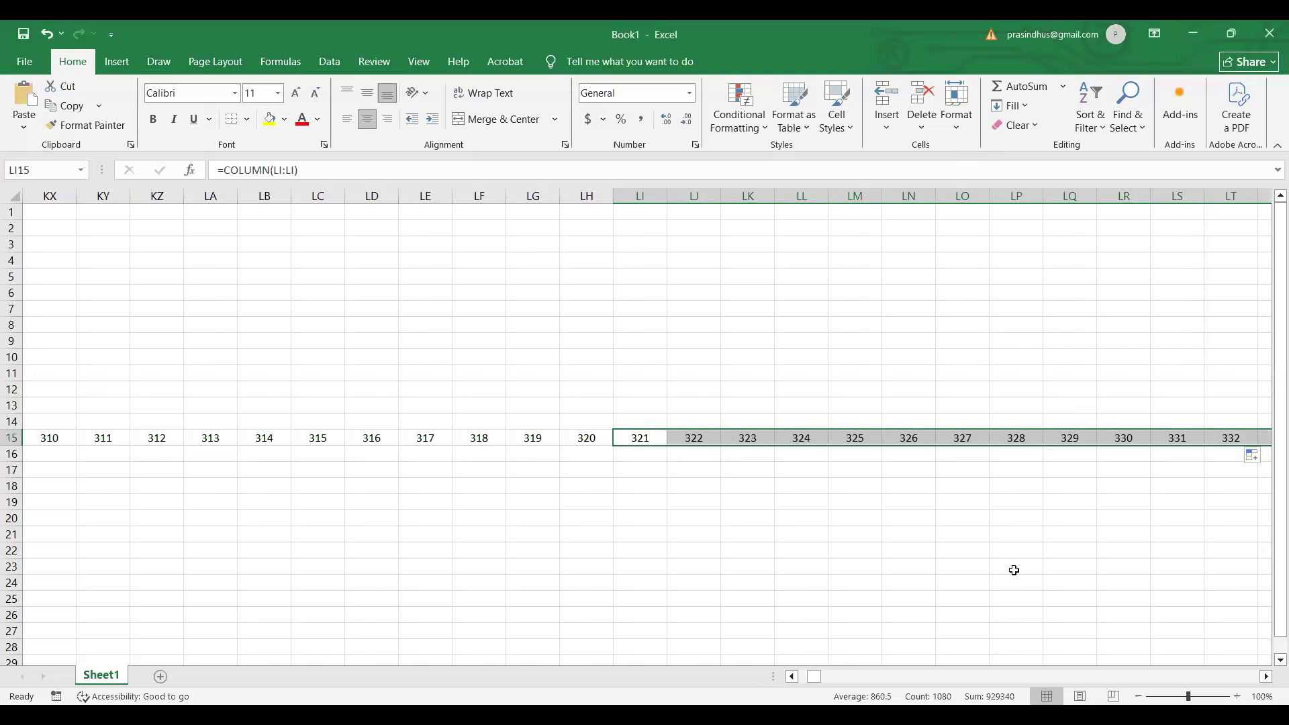
Try selecting row 15 from DAH15 back to the last filled cell, and check the formula in BAV15.
{"action": "left_click_drag", "start_coordinate": [815, 677], "coordinate": [885, 695]}
{"action": "left_click", "coordinate": [588, 437]}
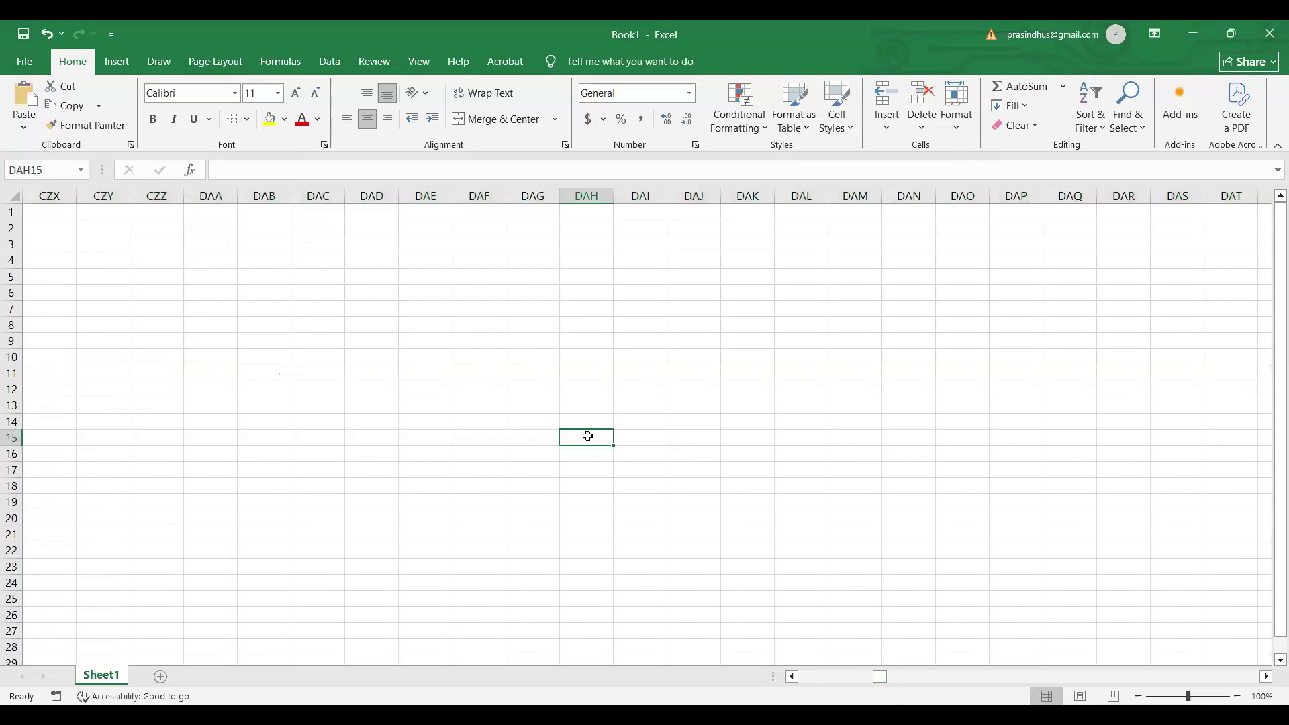
{"action": "key", "text": "ctrl+shift+Left"}
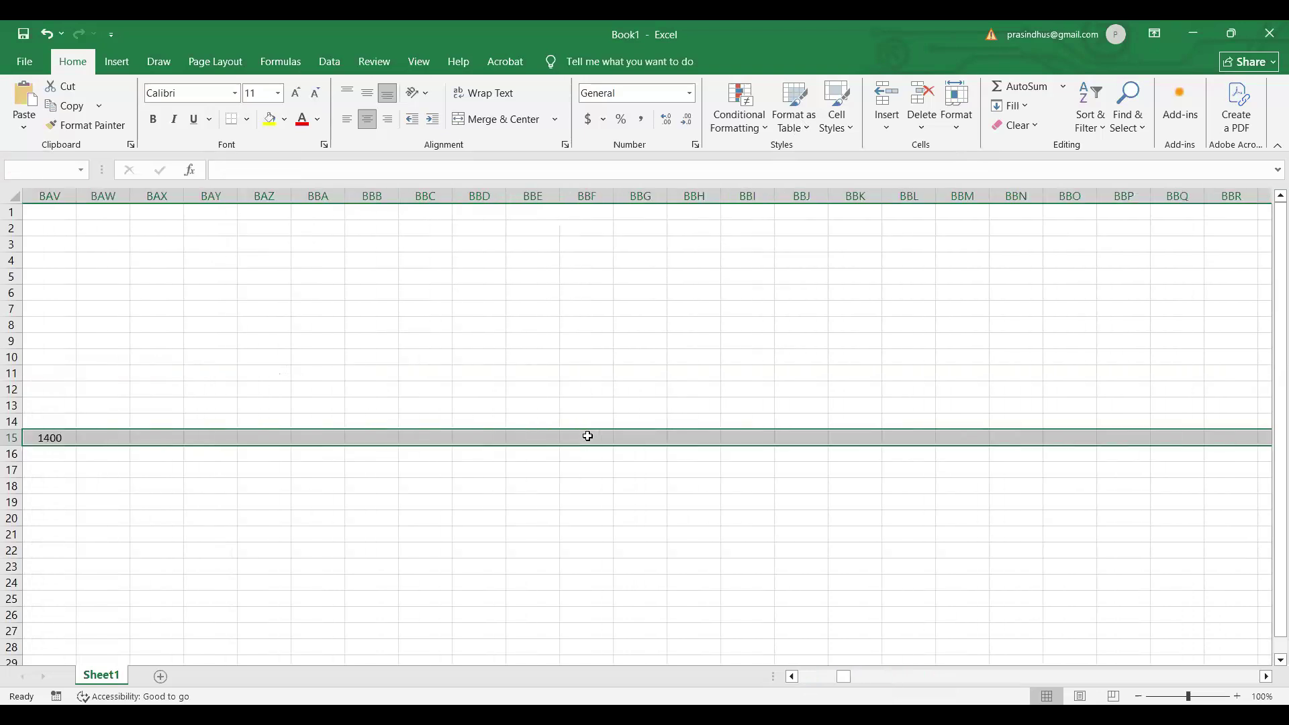
{"action": "key", "text": "Left"}
{"action": "key", "text": "ctrl+shift+Left"}
{"action": "key", "text": "Left"}
{"action": "key", "text": "ctrl+shift+Left"}
{"action": "left_click", "coordinate": [66, 436]}
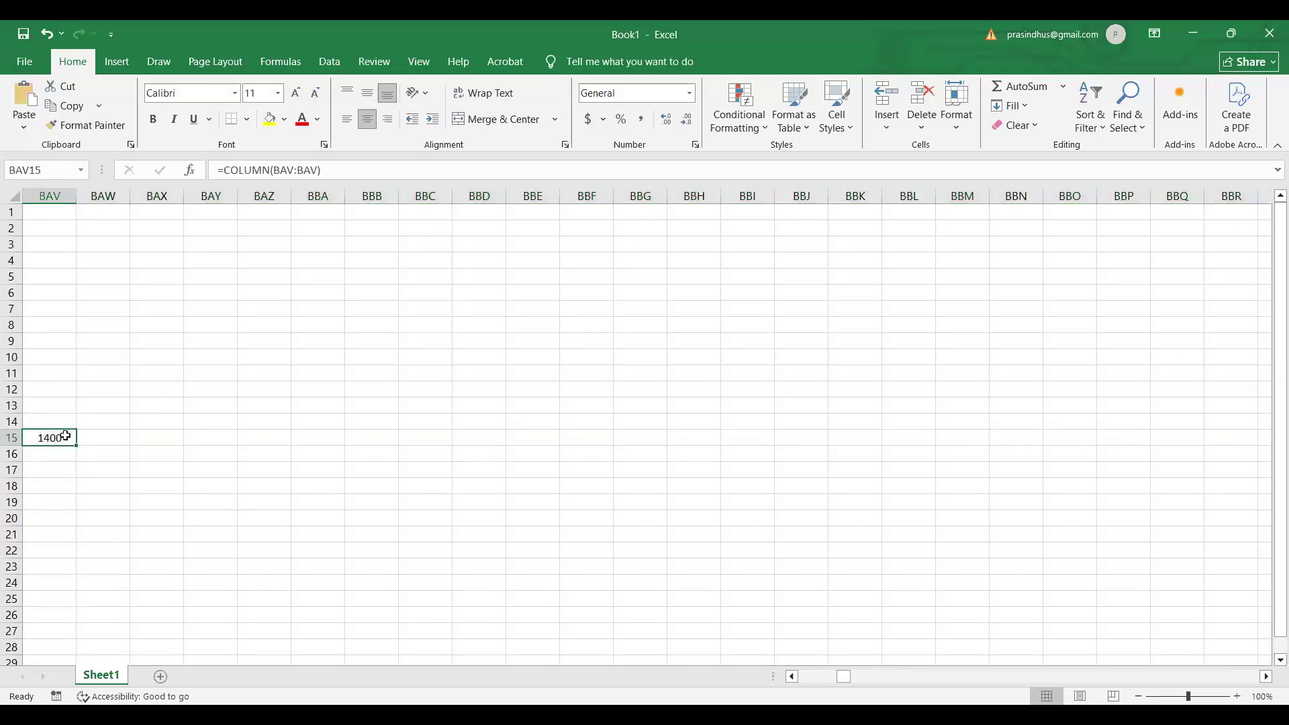
{"action": "key", "text": "Left"}
{"action": "key", "text": "shift+Right"}
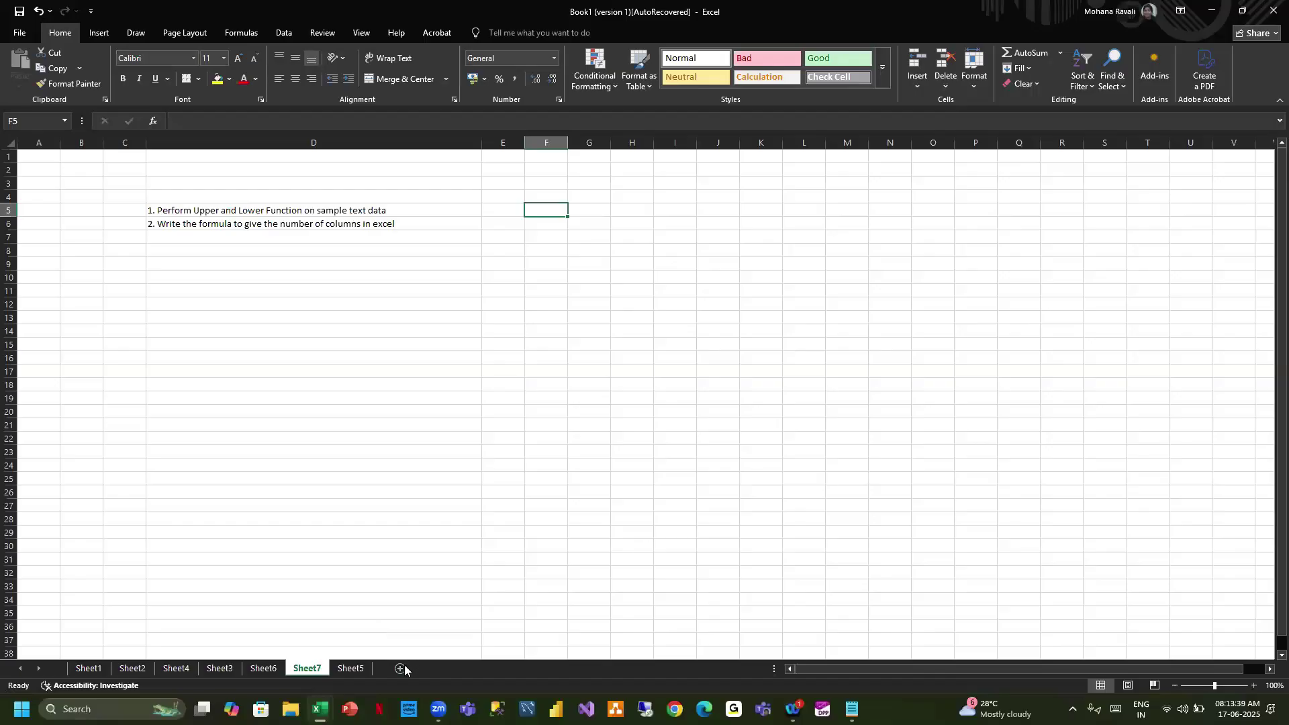
Add a new sheet in the Book1 (version 1) workbook and enter 1, 2 and 3 in cells A1 to C1.
{"action": "left_click", "coordinate": [401, 669]}
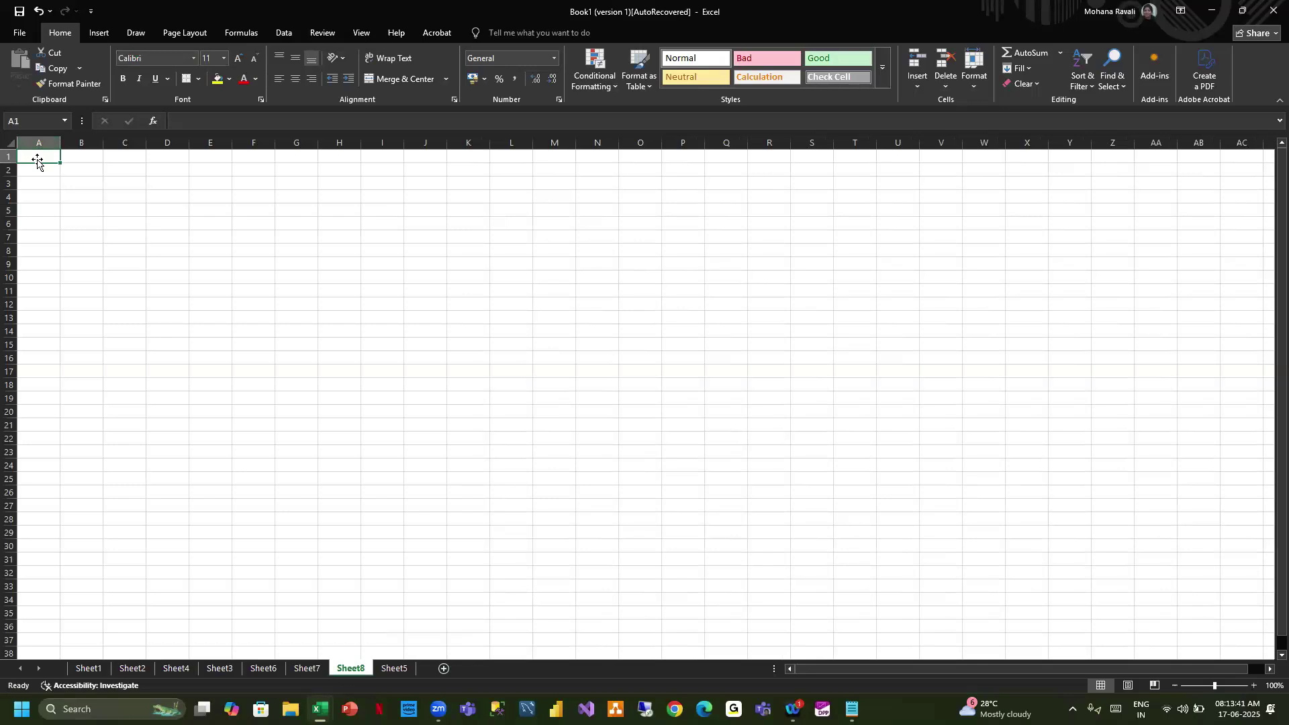
{"action": "type", "text": "1"}
{"action": "key", "text": "Tab"}
{"action": "type", "text": "2"}
{"action": "key", "text": "Tab"}
{"action": "type", "text": "3"}
{"action": "key", "text": "Tab"}
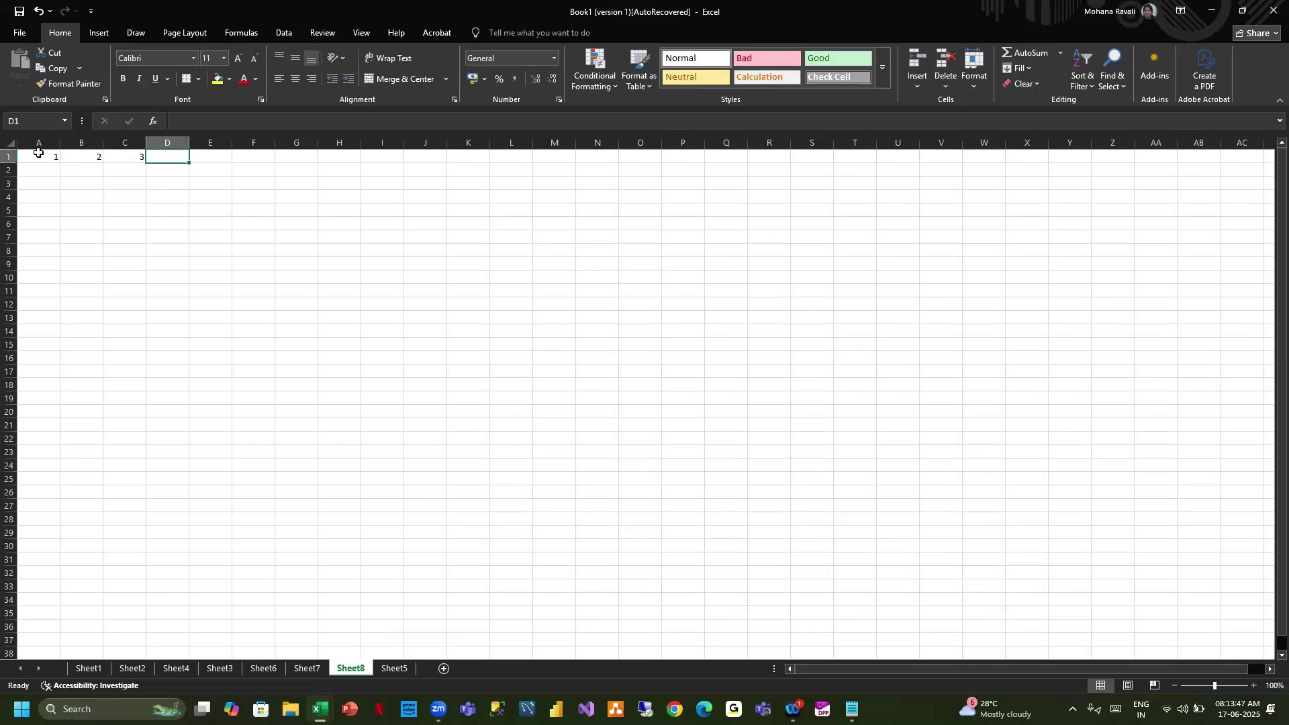
Enter the formula =C1+1 in cell D1.
{"action": "type", "text": "="}
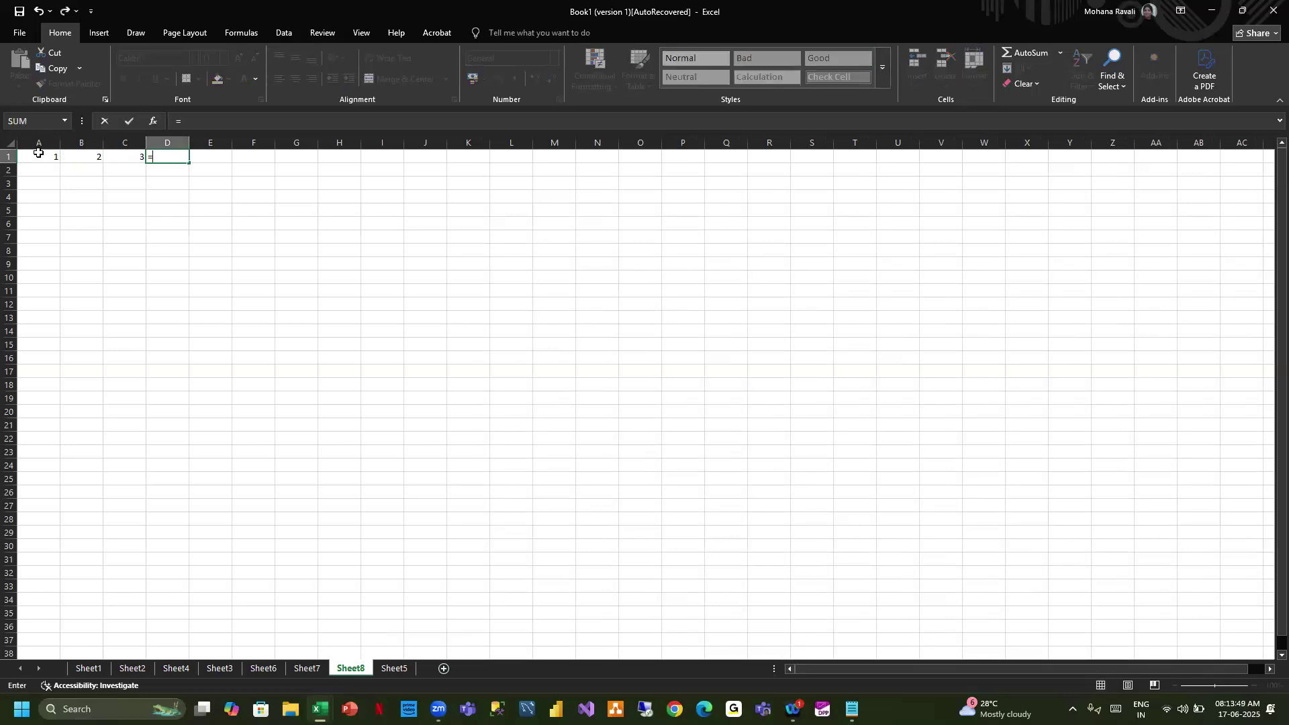
{"action": "left_click", "coordinate": [120, 156]}
{"action": "type", "text": "+1"}
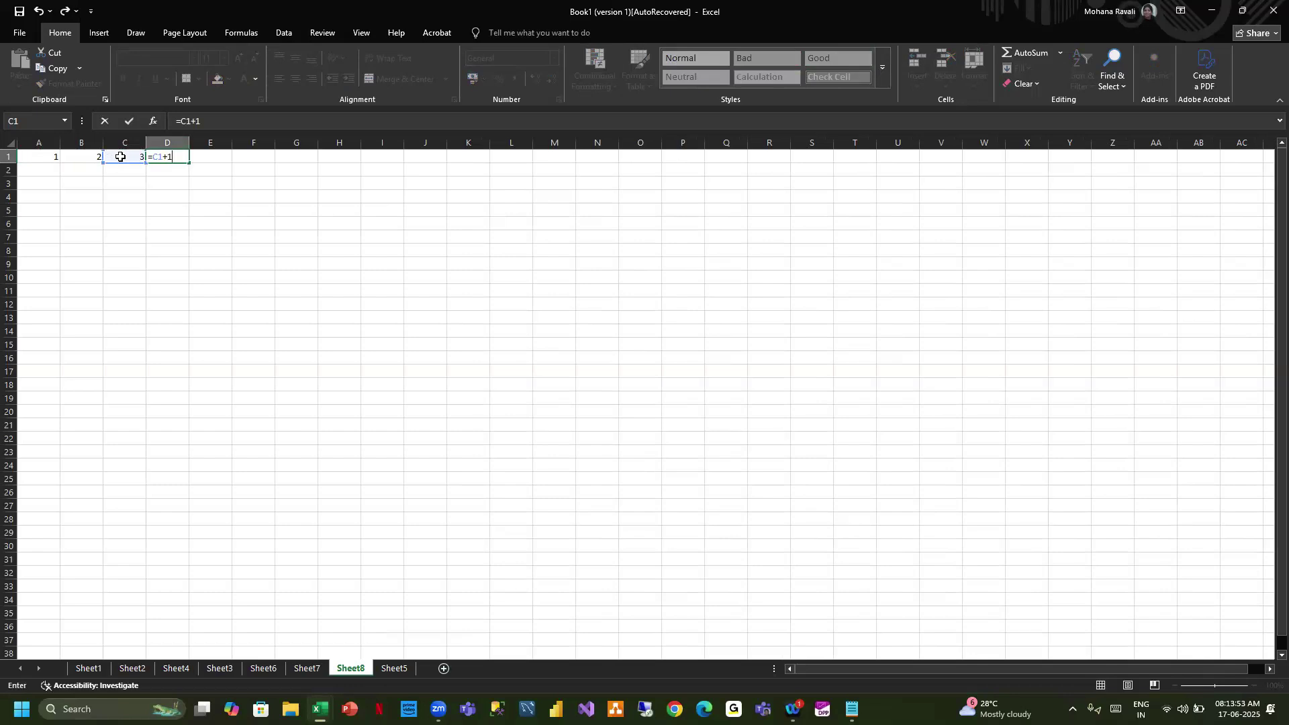
{"action": "key", "text": "ctrl+Return"}
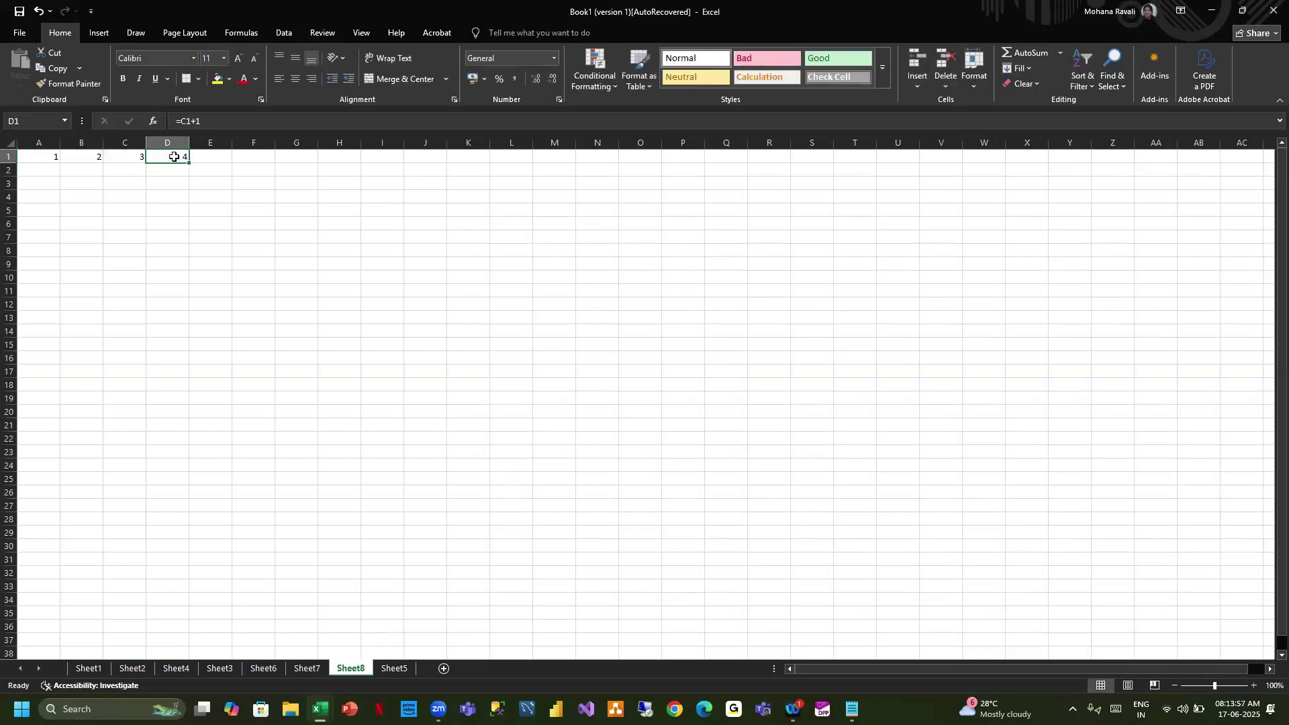
Copy the formula in D1 and paste it across row 1 through the last column, XFD.
{"action": "key", "text": "alt+q"}
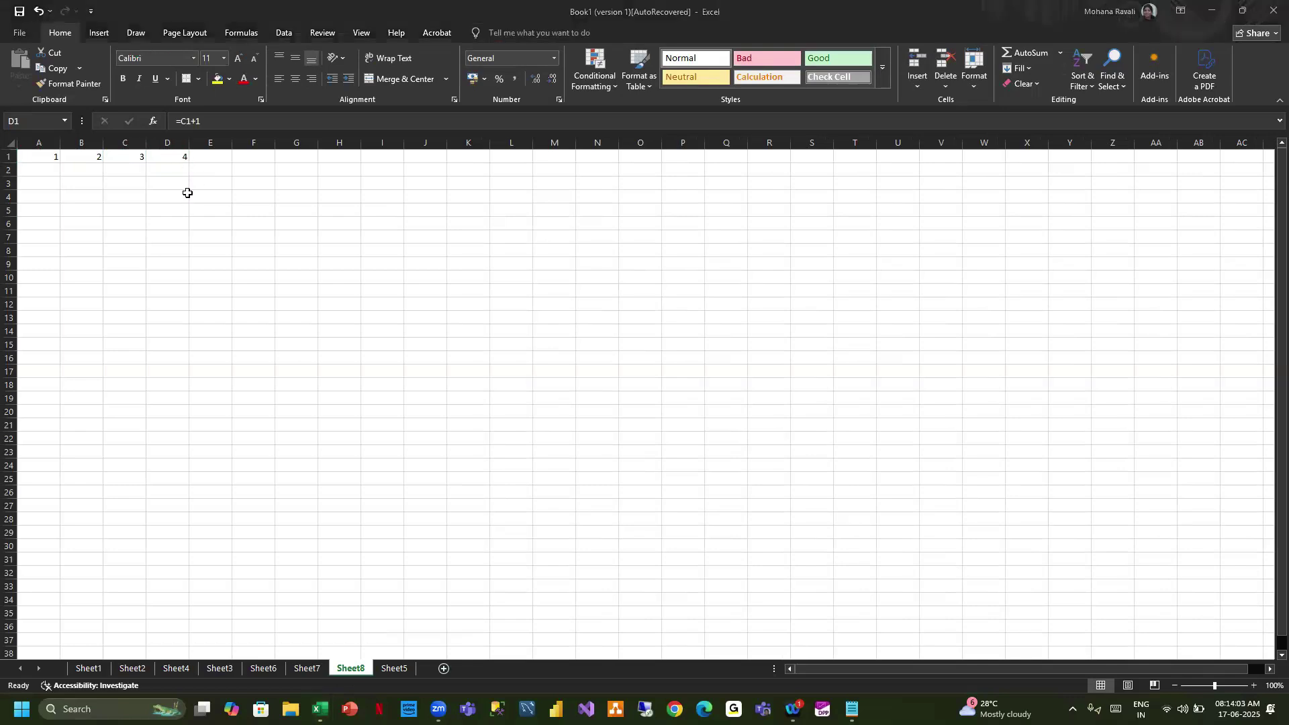
{"action": "left_click", "coordinate": [149, 164]}
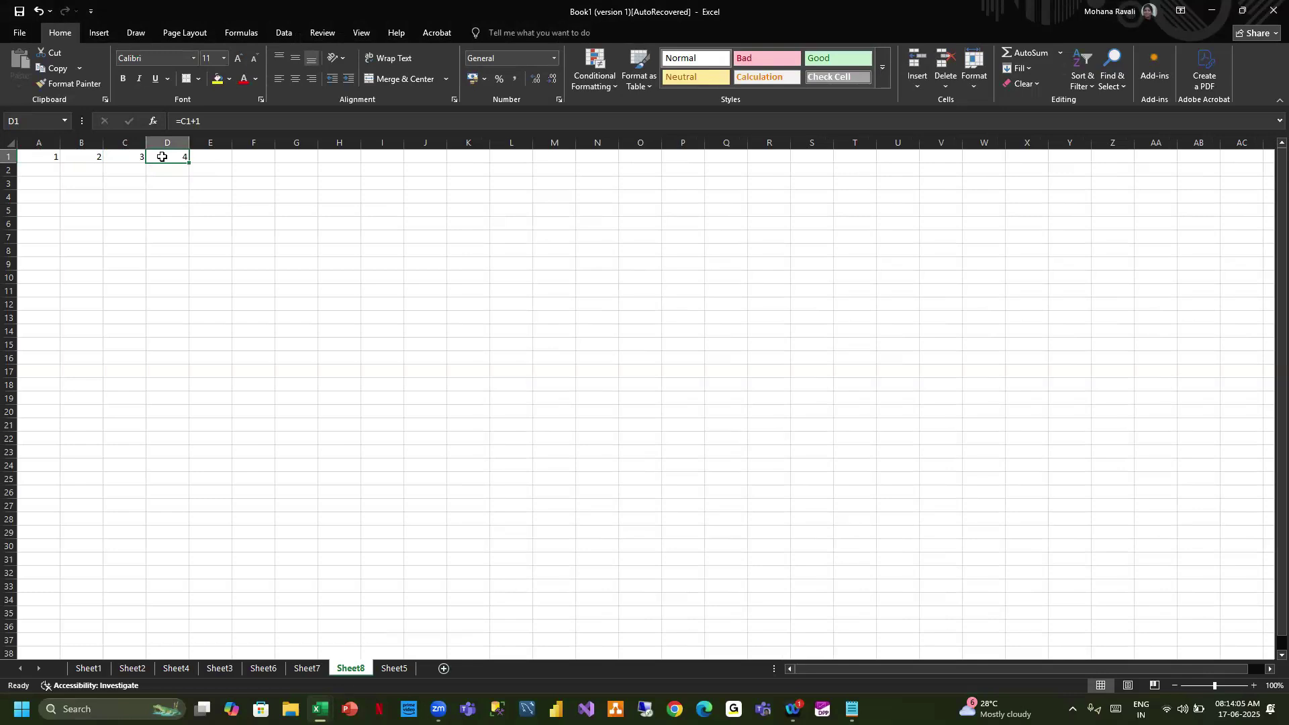
{"action": "key", "text": "ctrl+c"}
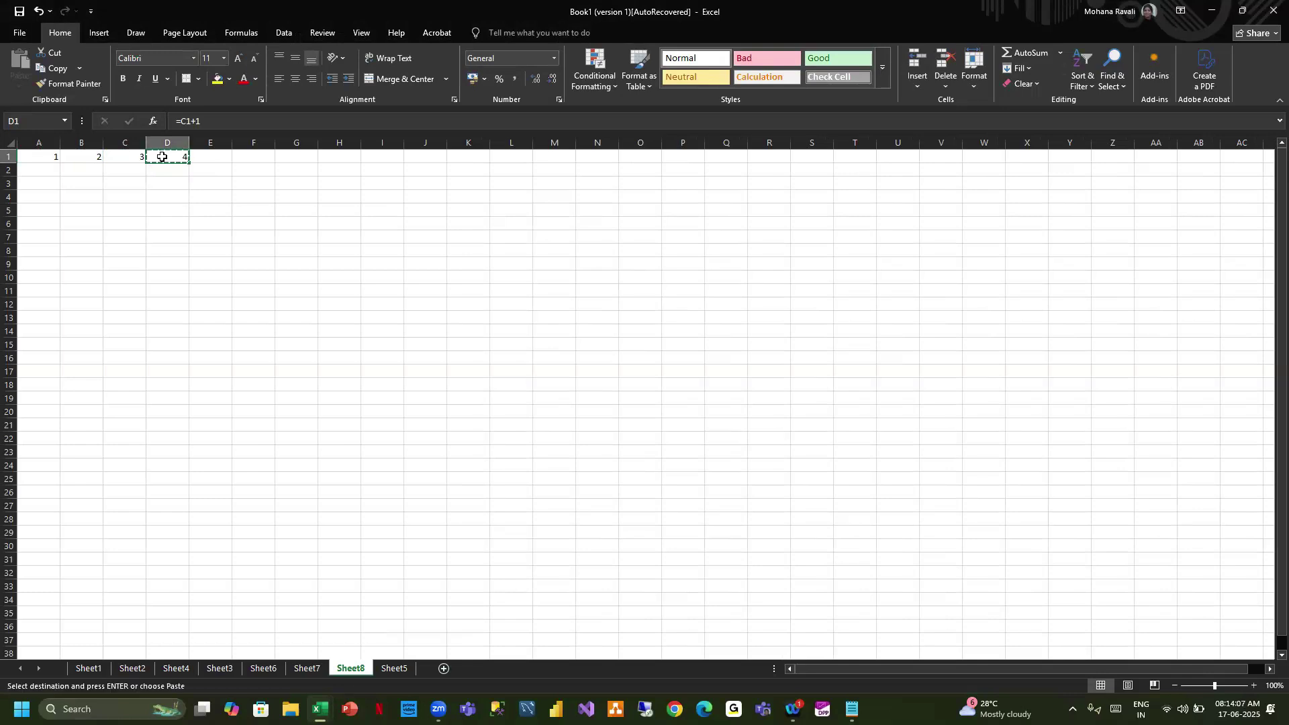
{"action": "key", "text": "ctrl+shift+Right"}
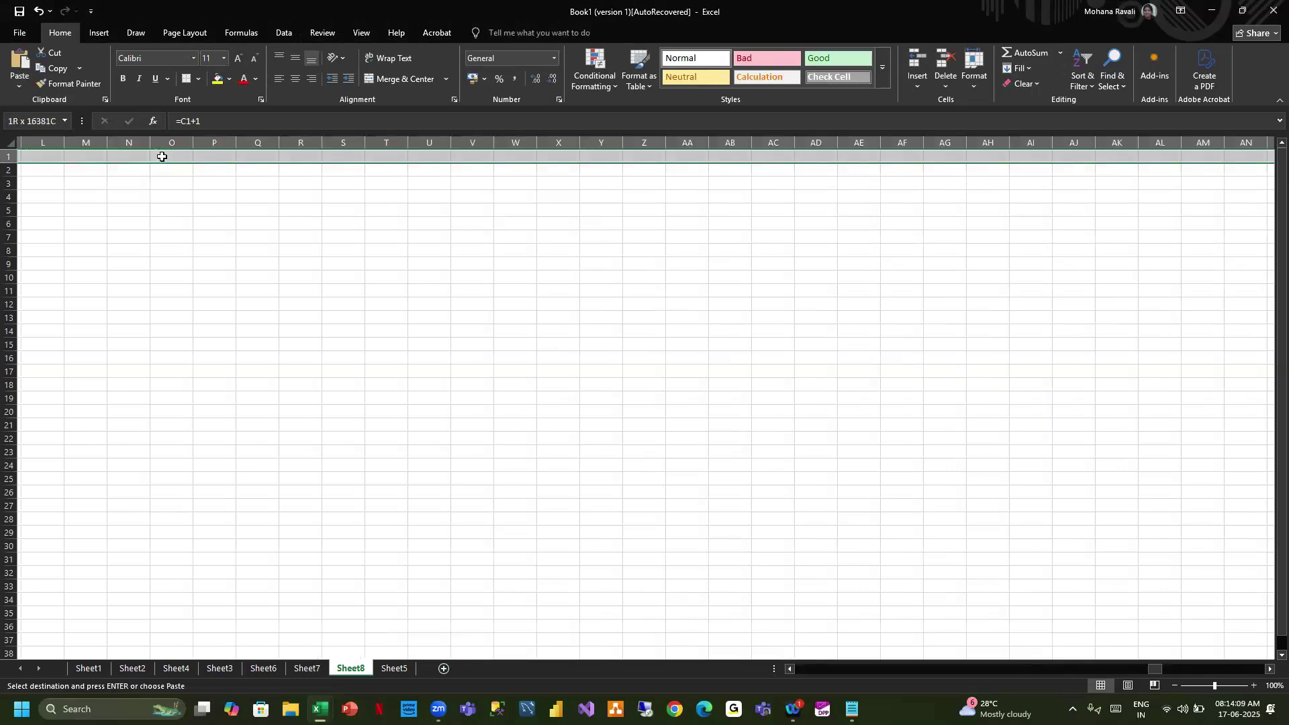
{"action": "key", "text": "ctrl+v"}
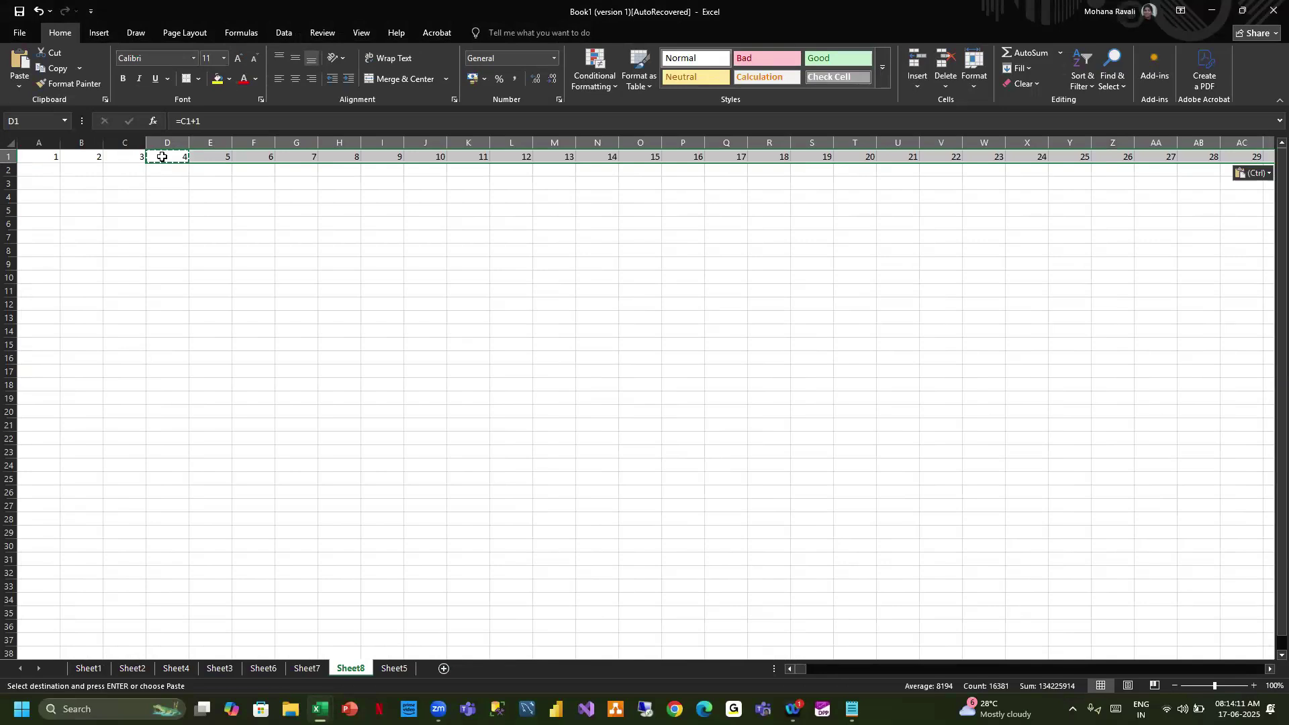
Check the numbering at the last cell of row 1, return to the sheet's first columns and end copy mode.
{"action": "key", "text": "ctrl+Right"}
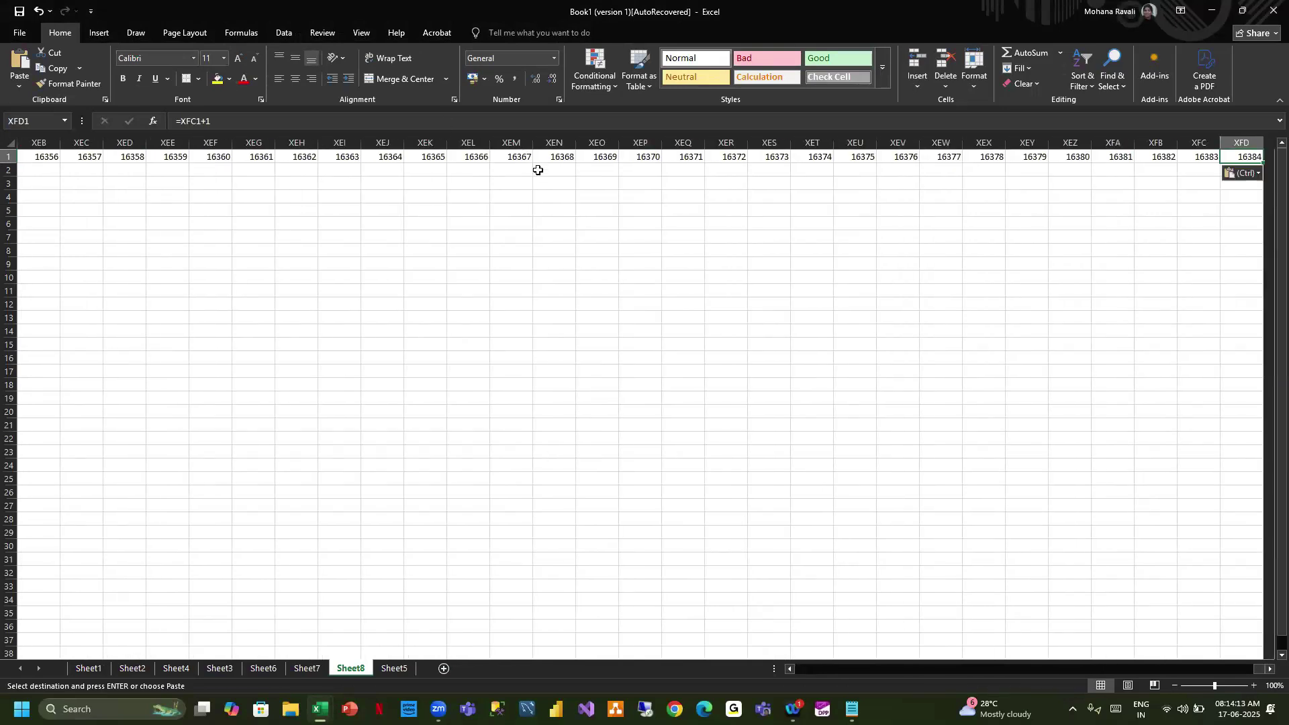
{"action": "left_click", "coordinate": [537, 209]}
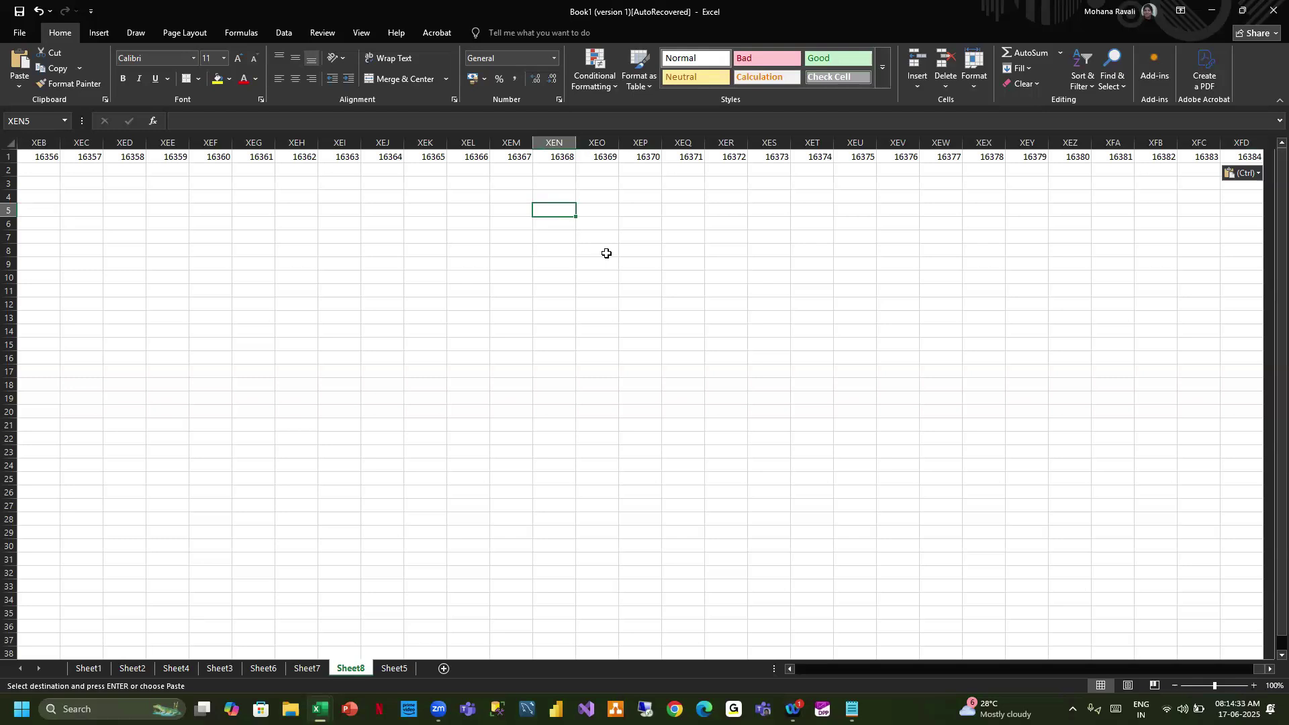
{"action": "scroll", "coordinate": [607, 253], "scroll_direction": "left", "scroll_amount": 10}
{"action": "left_click", "coordinate": [623, 198]}
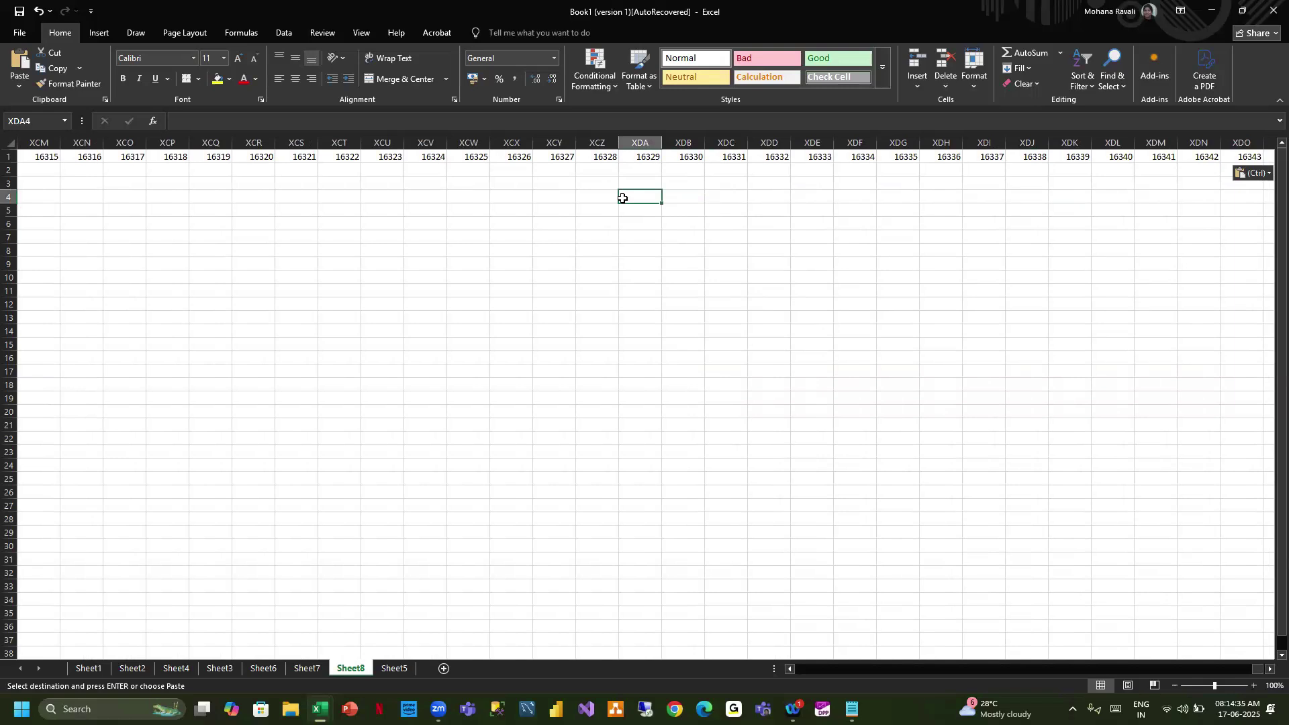
{"action": "key", "text": "Home"}
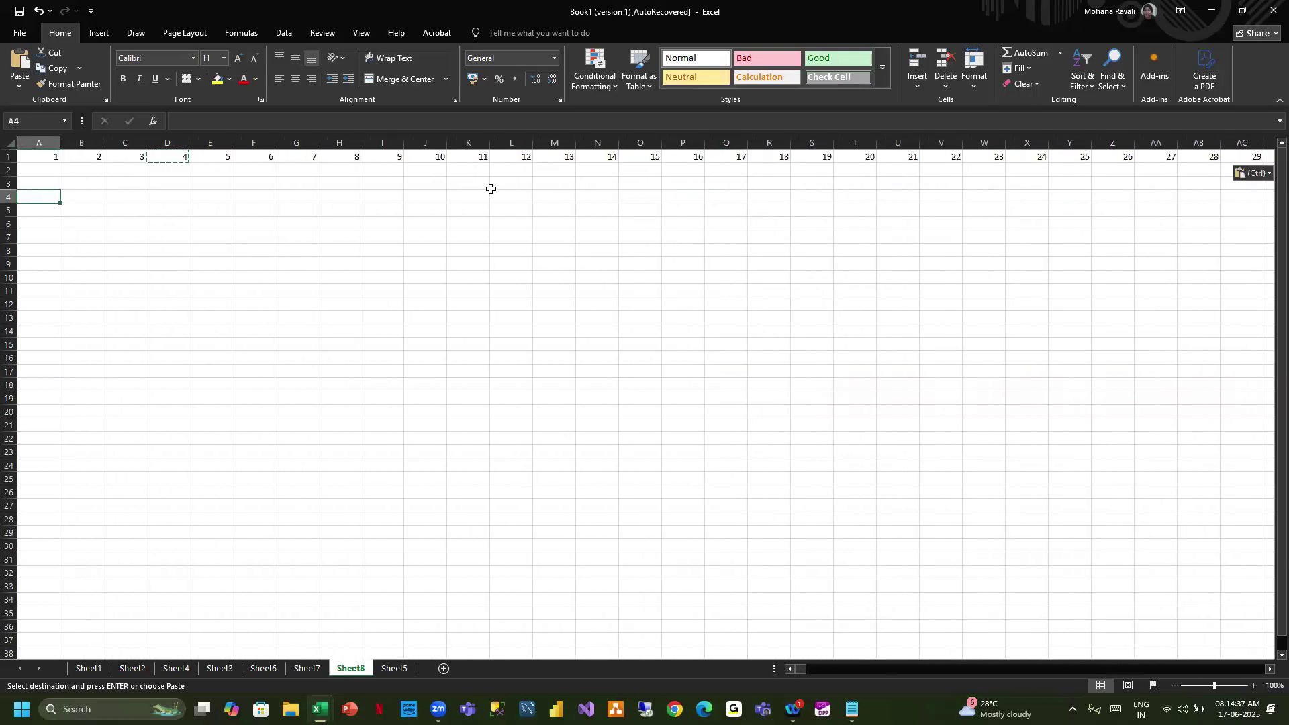
{"action": "left_click", "coordinate": [496, 195]}
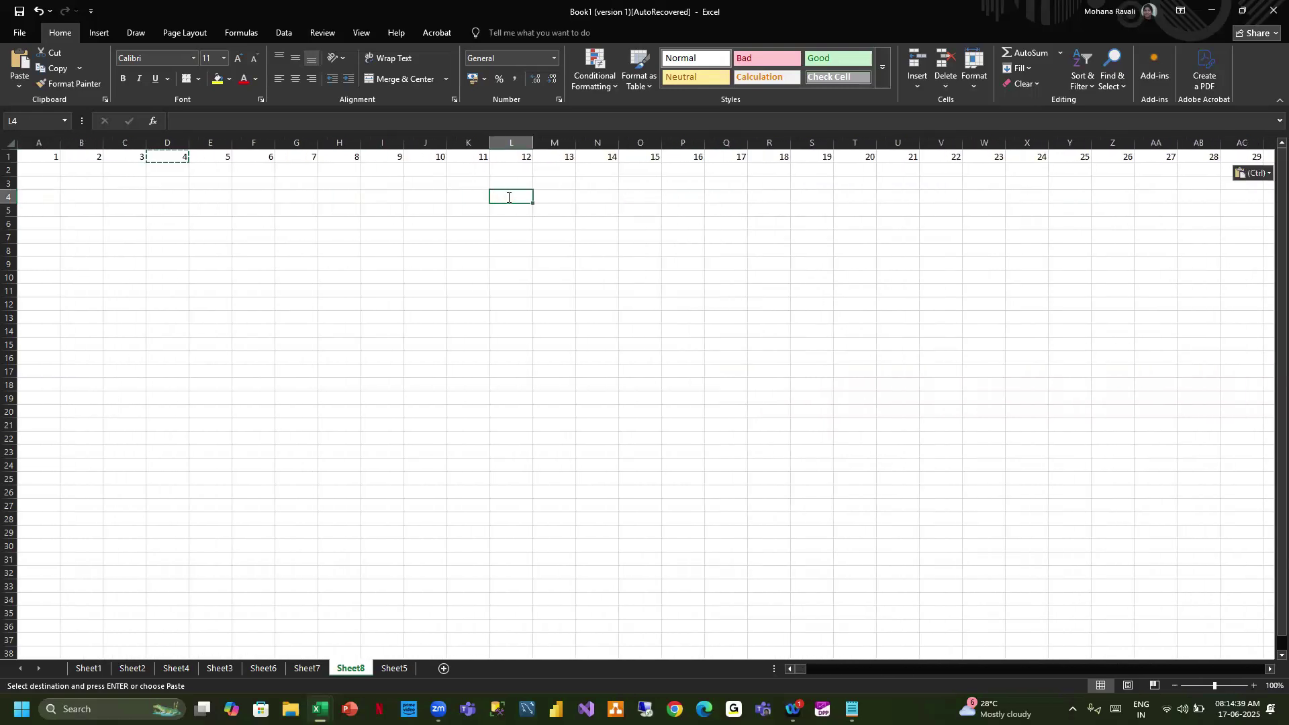
{"action": "key", "text": "Escape"}
{"action": "left_click", "coordinate": [411, 208]}
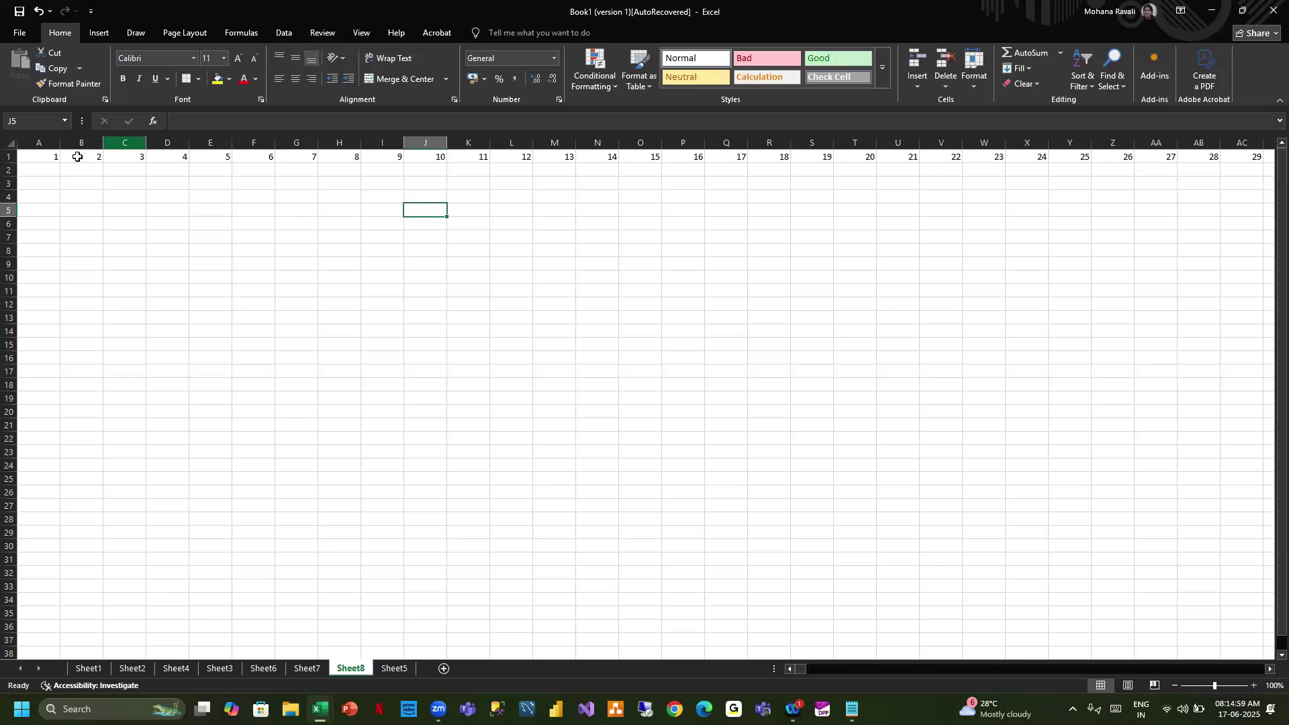
Jump from A1 to the last row of column A and back, and to the end of row 1 and back.
{"action": "left_click", "coordinate": [50, 156]}
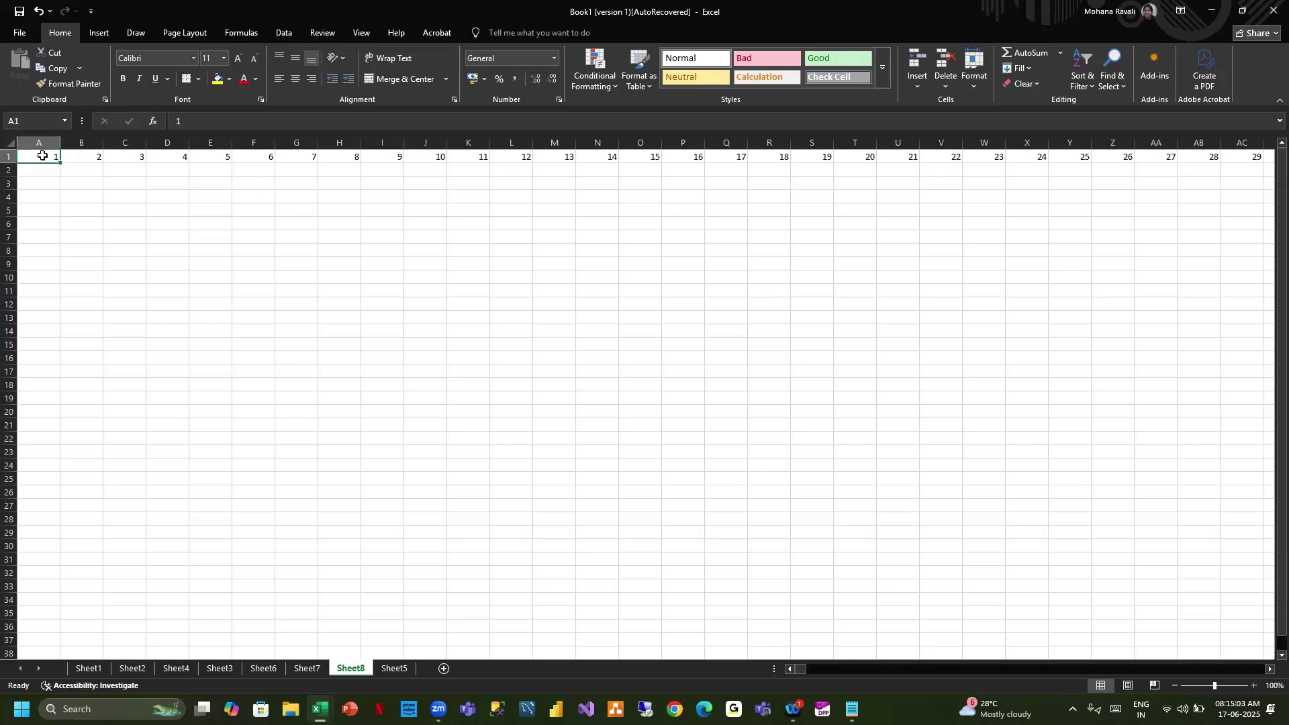
{"action": "key", "text": "XF86AudioRaiseVolume"}
{"action": "key", "text": "ctrl+Down"}
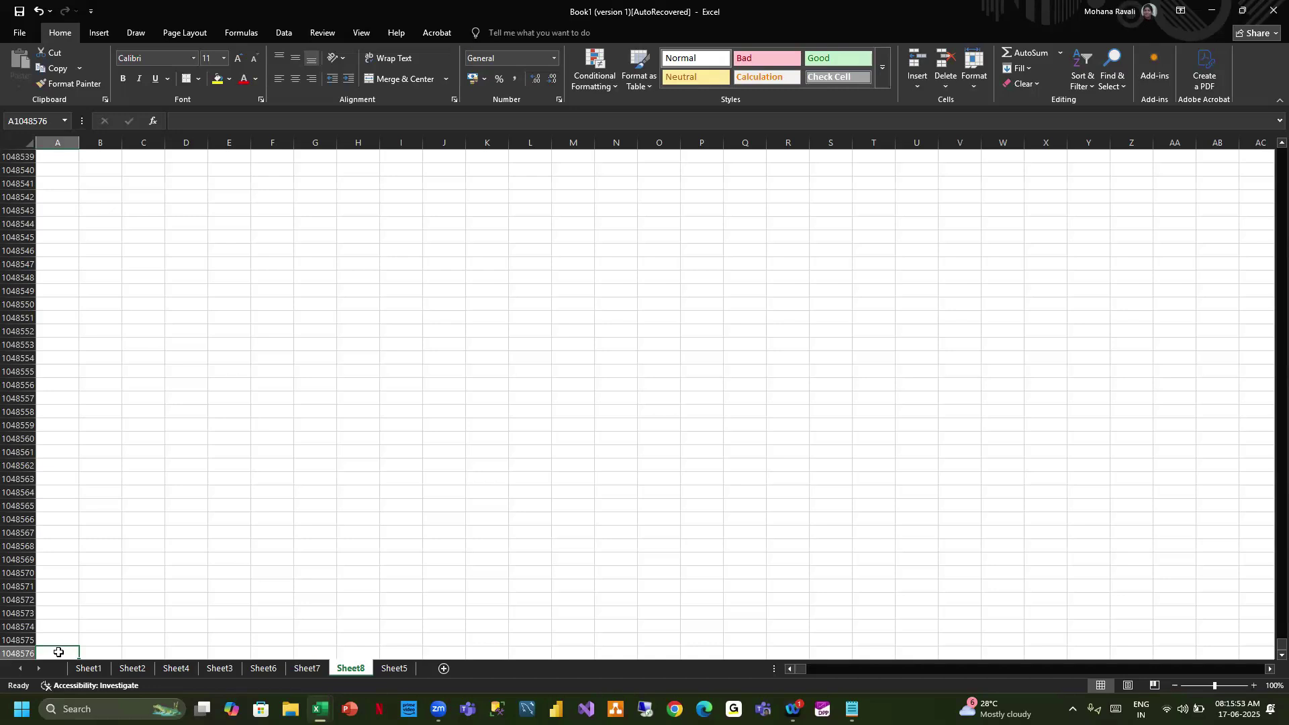
{"action": "key", "text": "ctrl+Up"}
{"action": "key", "text": "ctrl+Right"}
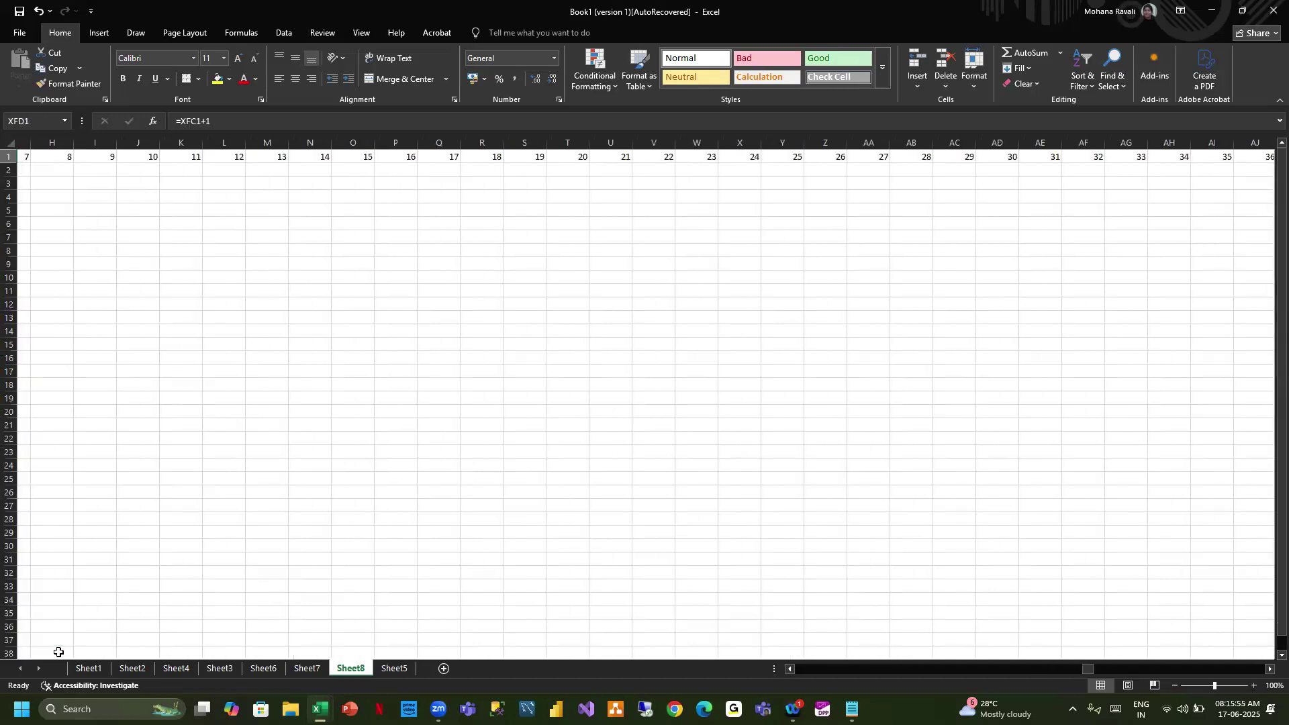
{"action": "key", "text": "ctrl+Left"}
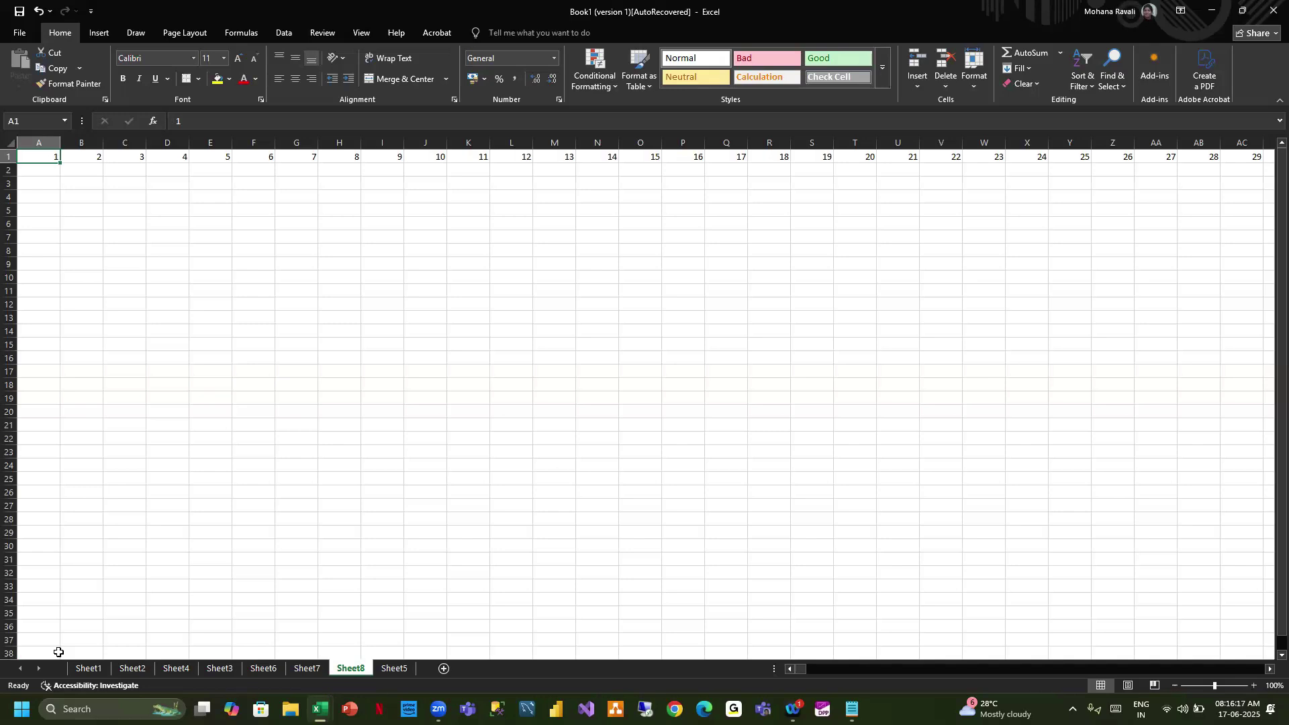
Extend the selection from A1 down column A, look through the selected rows and deselect them by choosing D8.
{"action": "left_click", "coordinate": [58, 652], "text": "shift"}
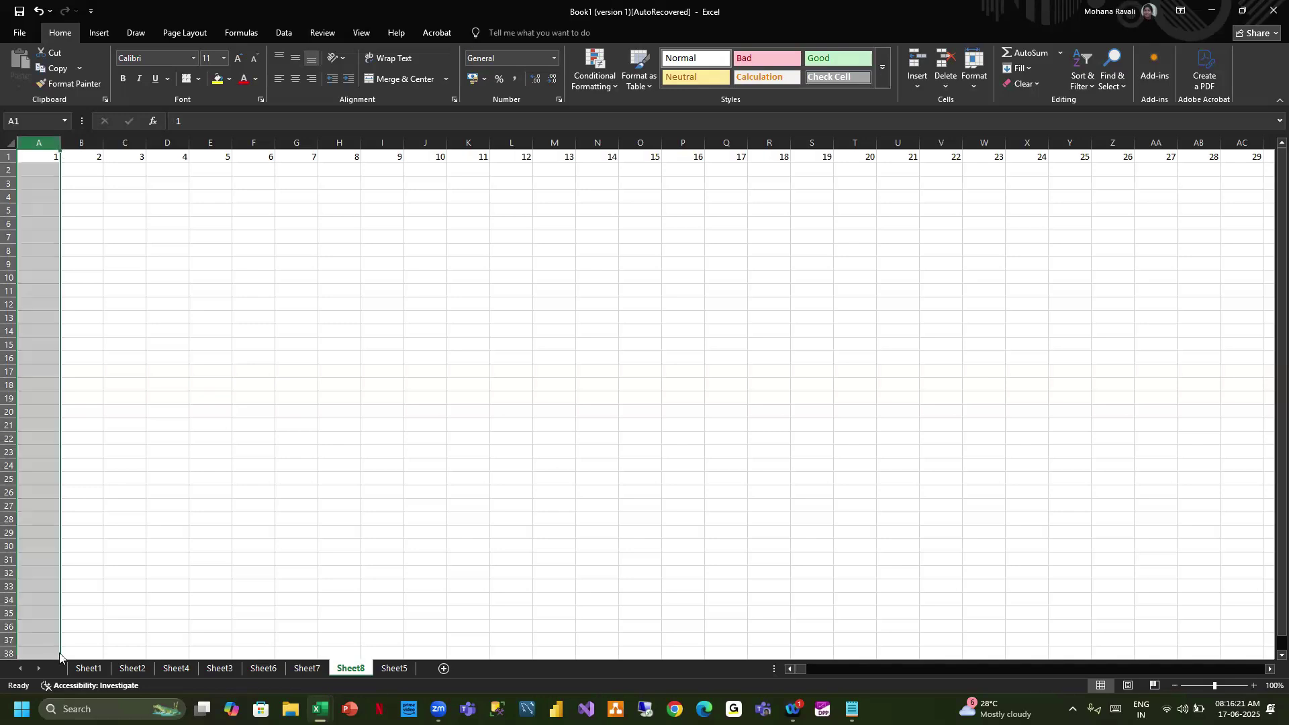
{"action": "scroll", "coordinate": [52, 419], "scroll_direction": "down", "scroll_amount": 20}
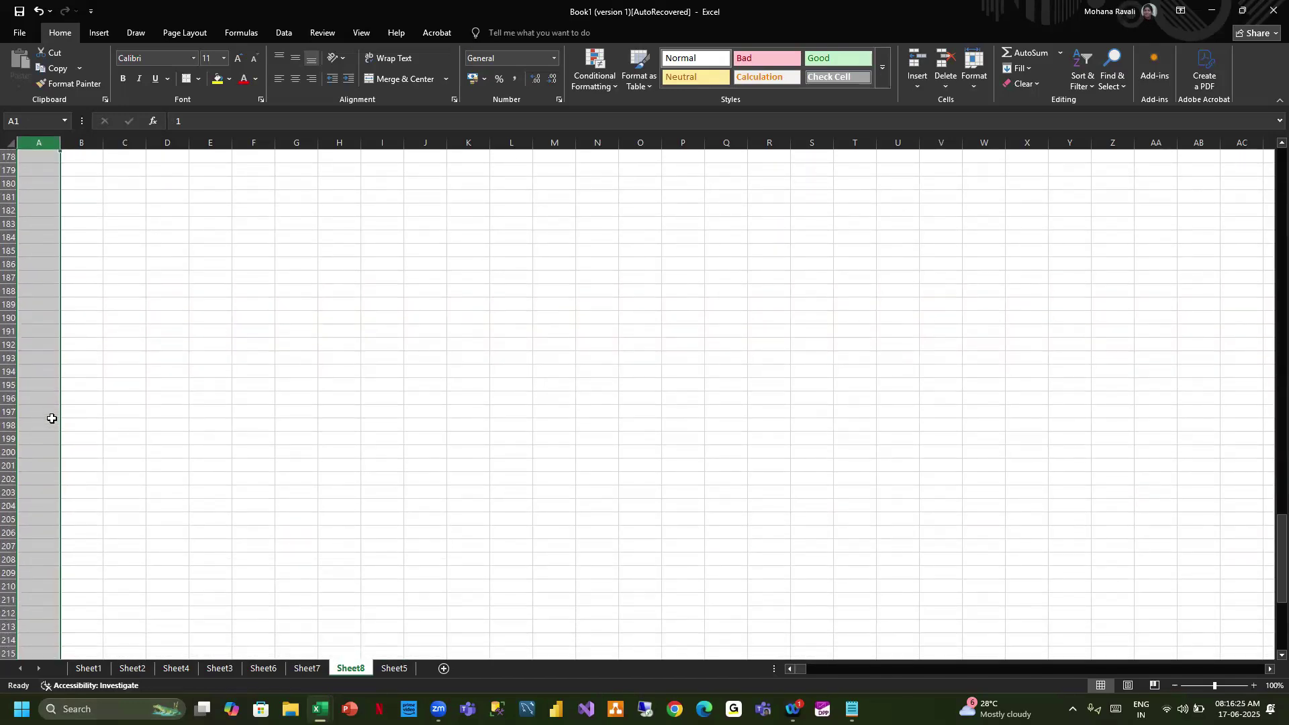
{"action": "scroll", "coordinate": [52, 419], "scroll_direction": "up", "scroll_amount": 20}
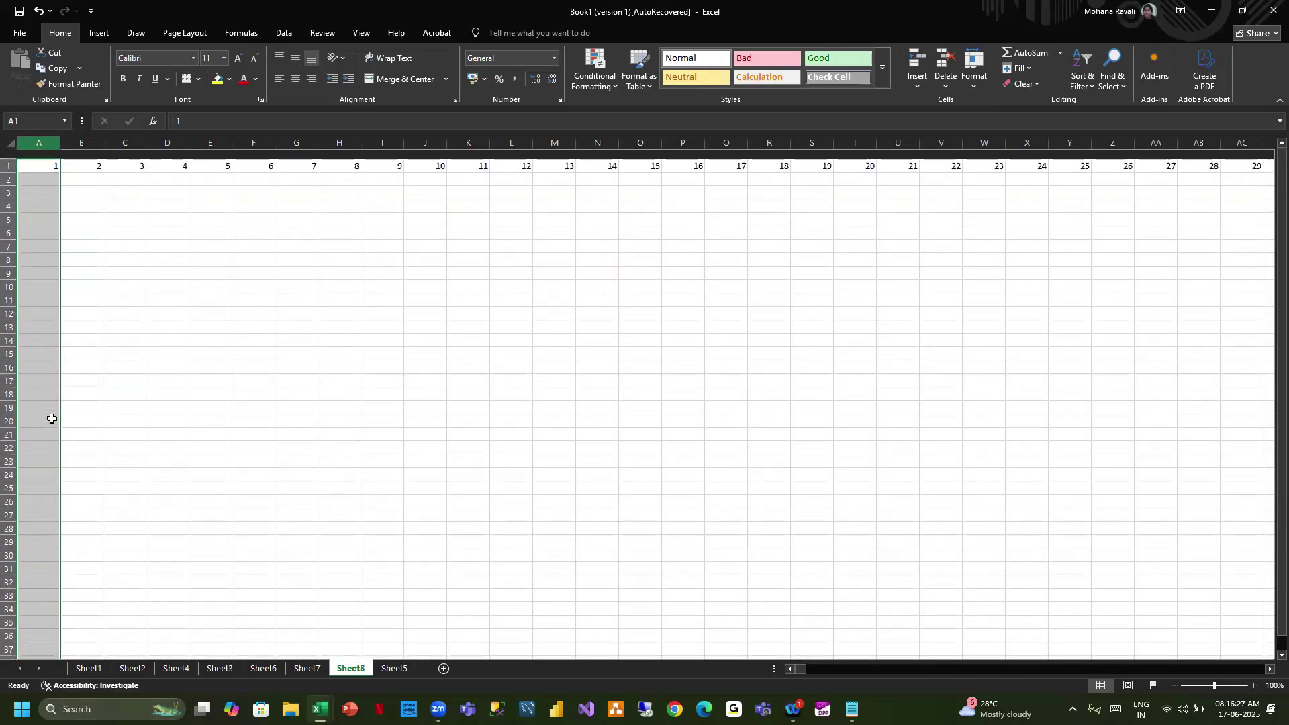
{"action": "left_click", "coordinate": [164, 250]}
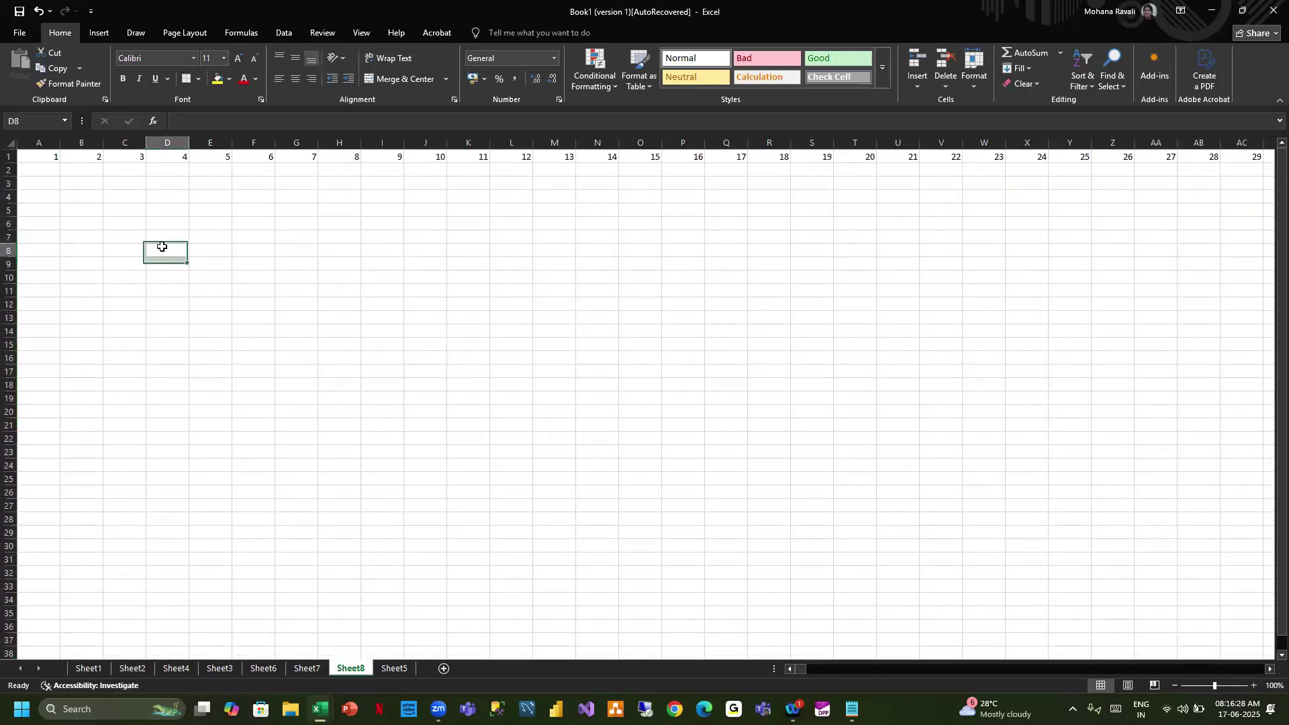
{"action": "left_click", "coordinate": [37, 153]}
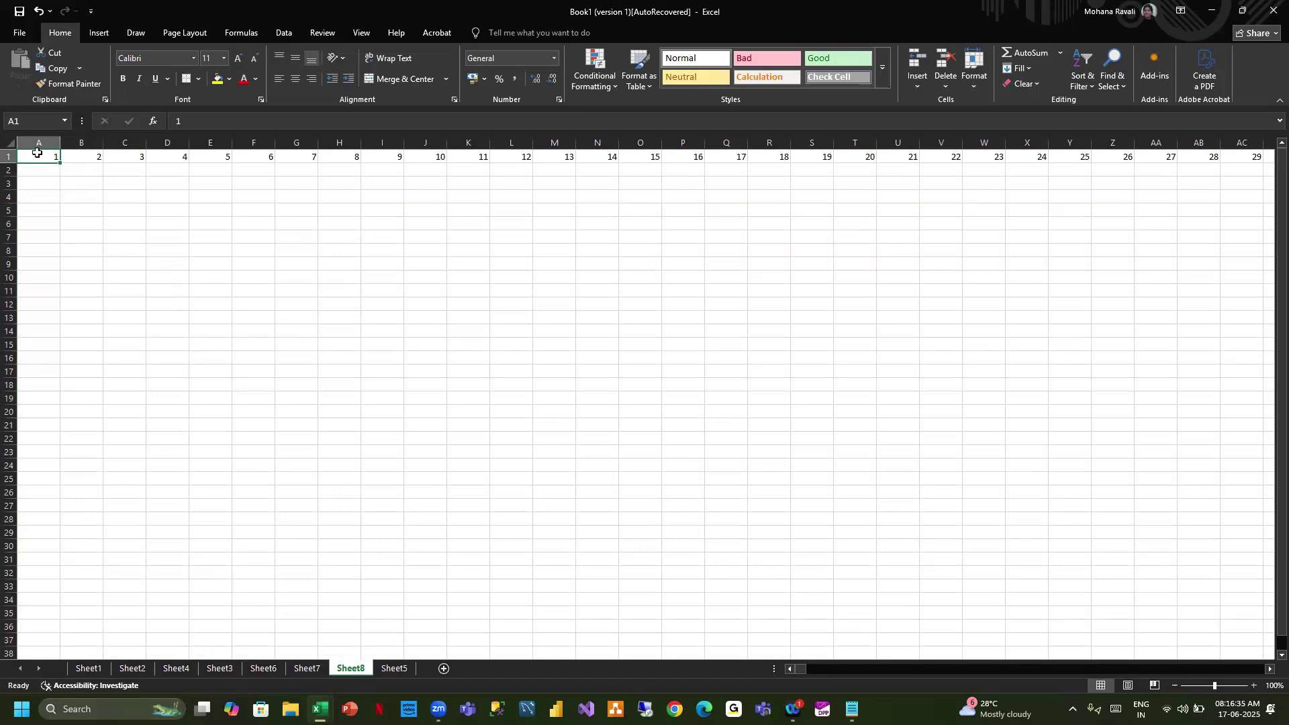
{"action": "left_click", "coordinate": [181, 256]}
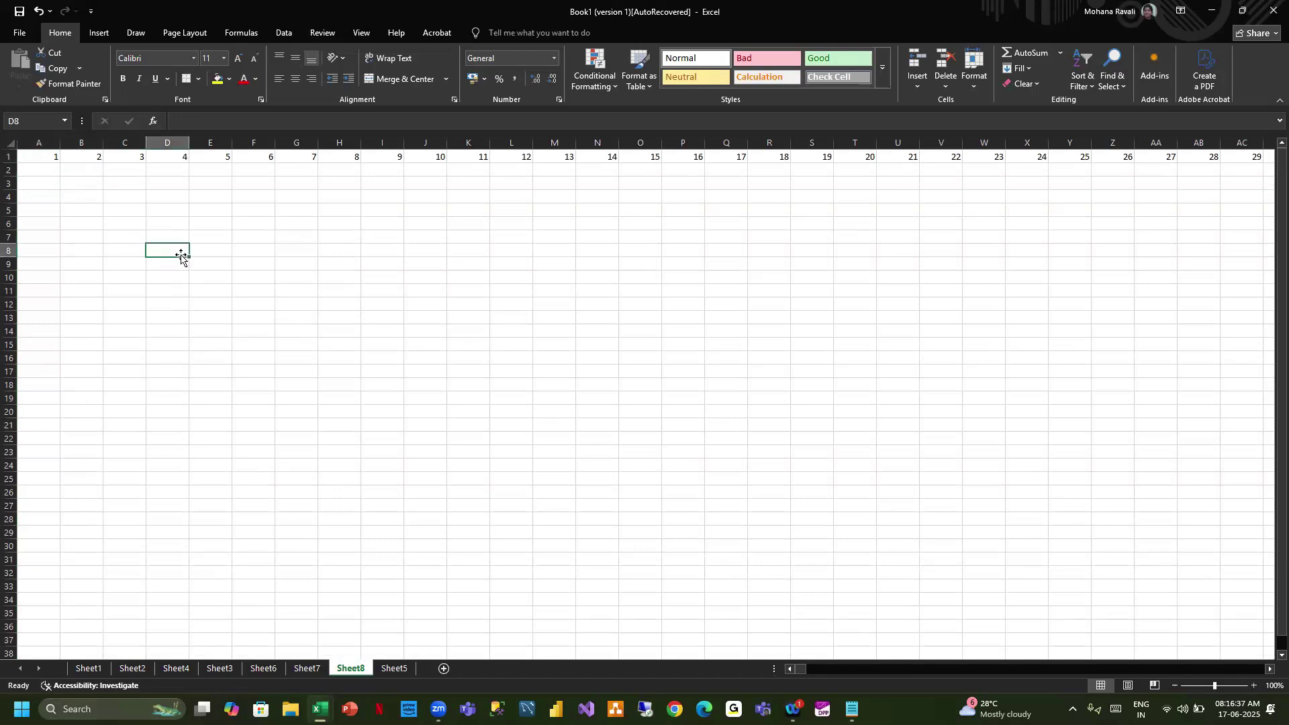
{"action": "left_click", "coordinate": [125, 208]}
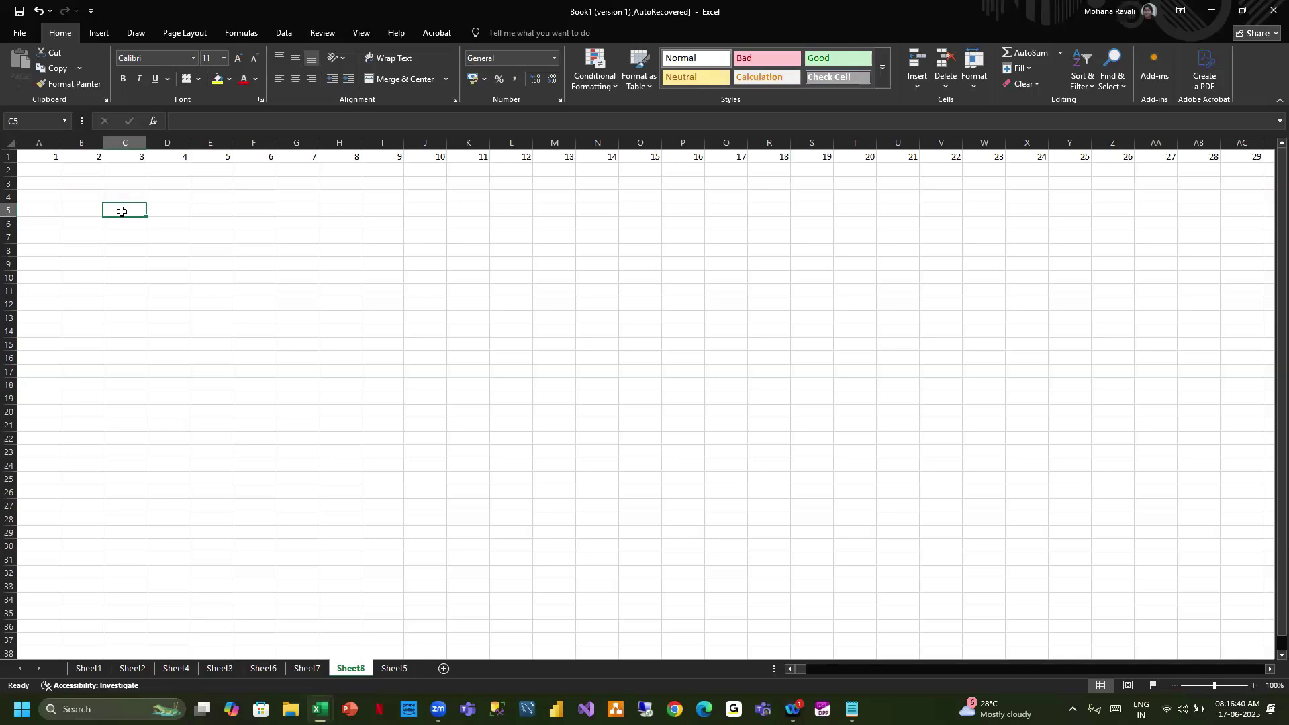
{"action": "left_click", "coordinate": [174, 206]}
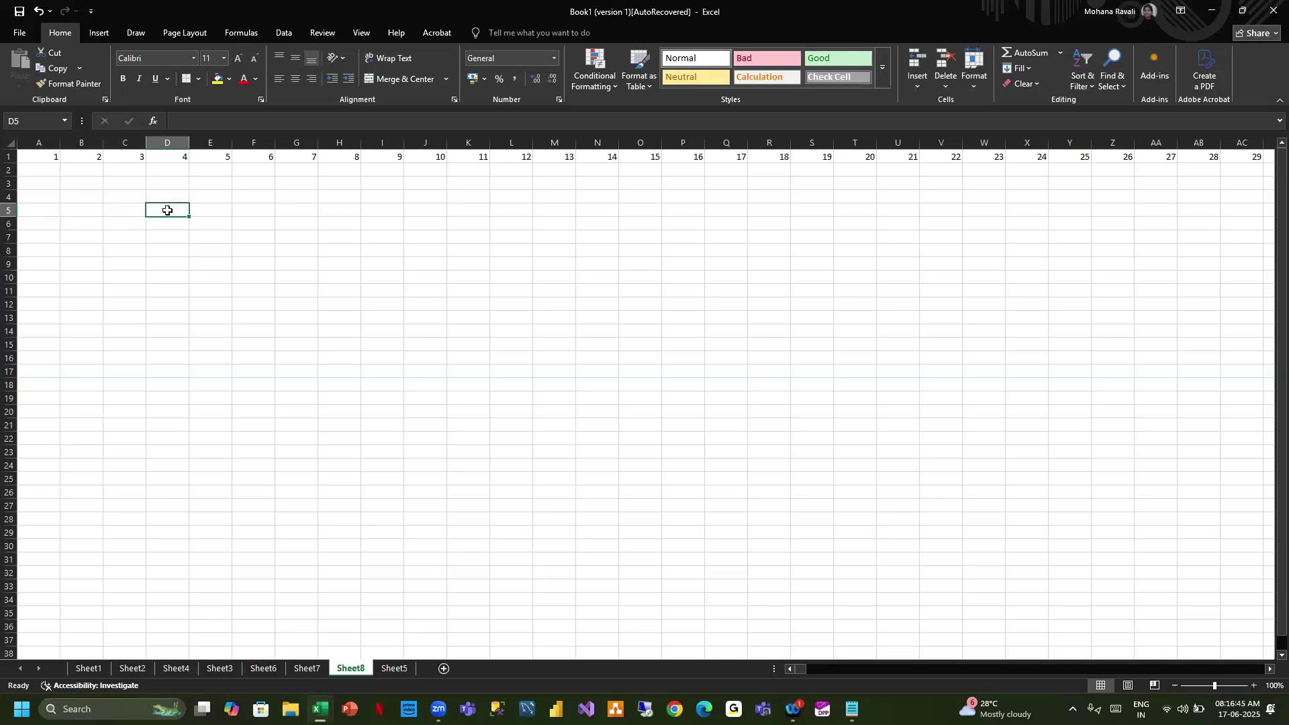
Enter the sample text sgsgs in cell D4 and reselect the cell.
{"action": "left_click", "coordinate": [264, 328]}
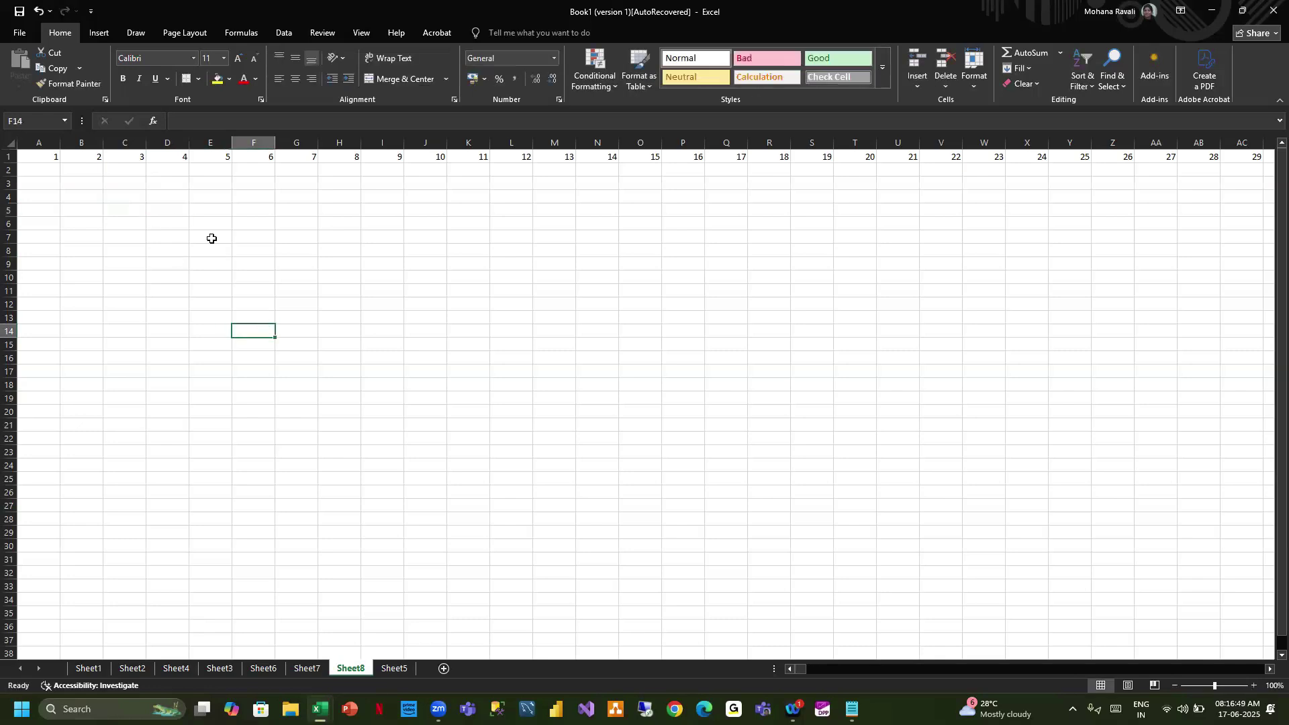
{"action": "left_click", "coordinate": [158, 198]}
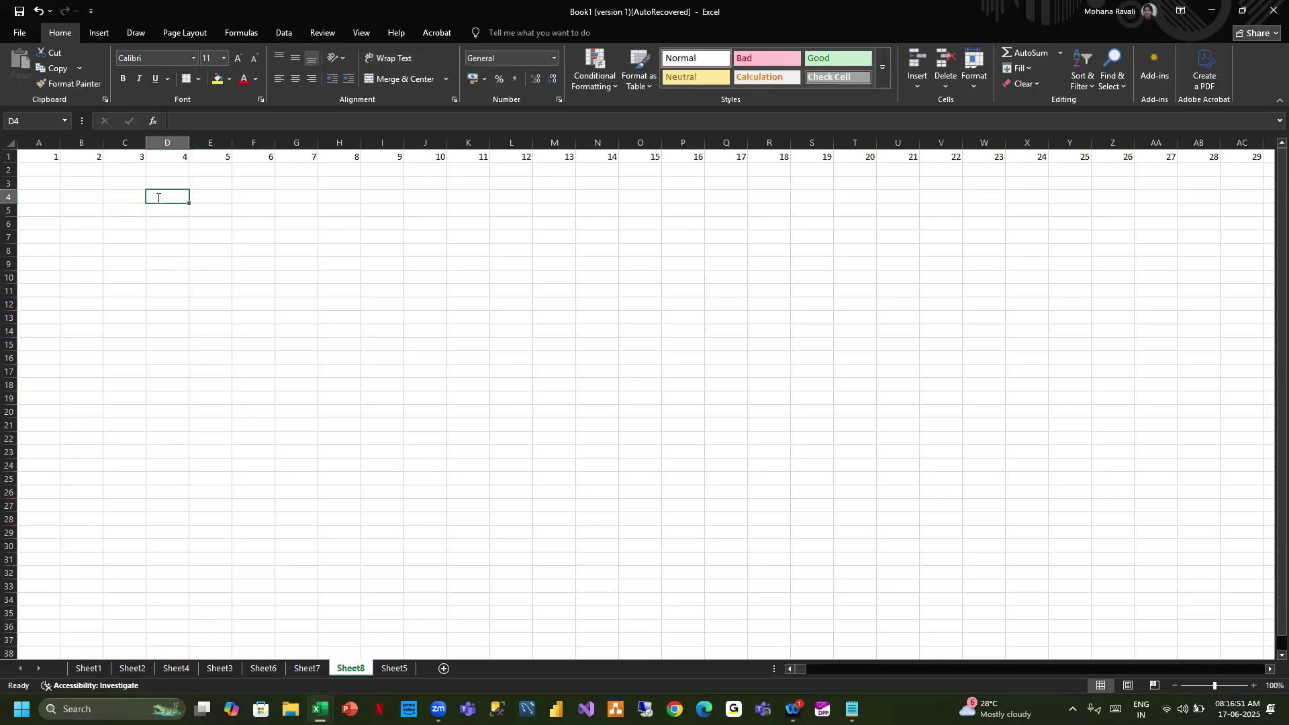
{"action": "type", "text": "sgsgs"}
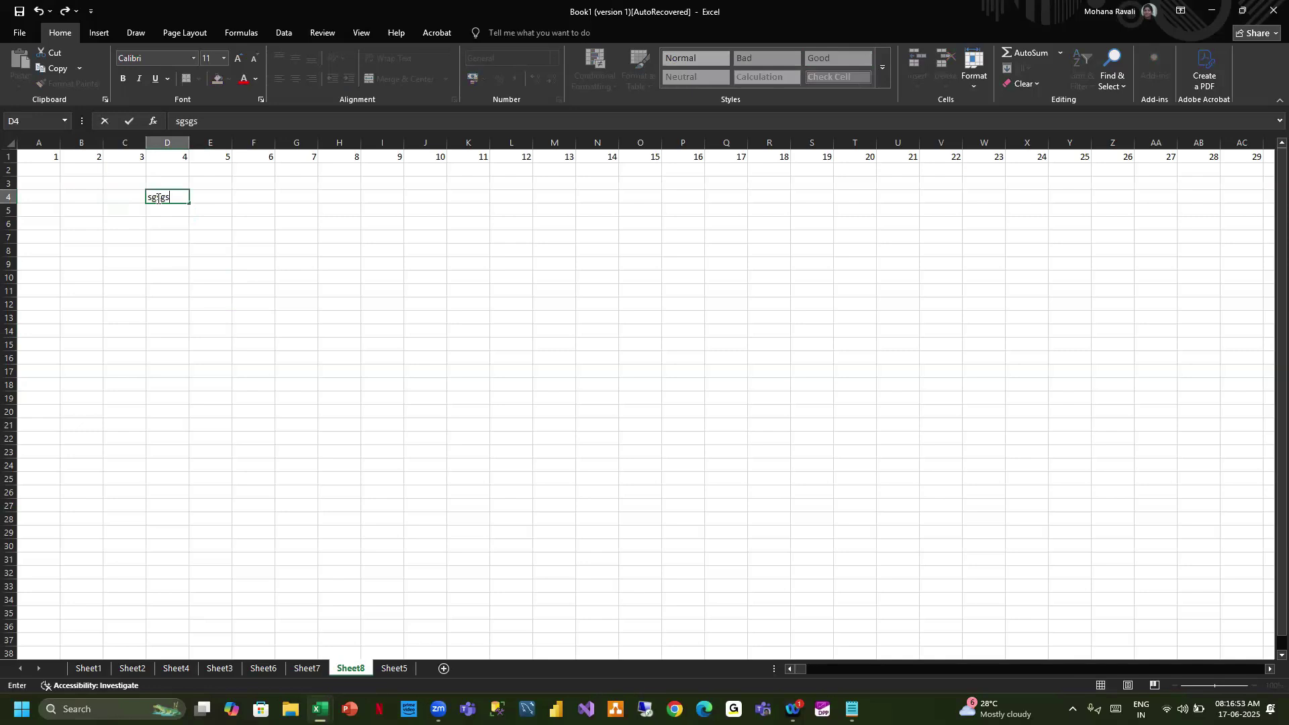
{"action": "left_click", "coordinate": [182, 303]}
{"action": "left_click", "coordinate": [165, 194]}
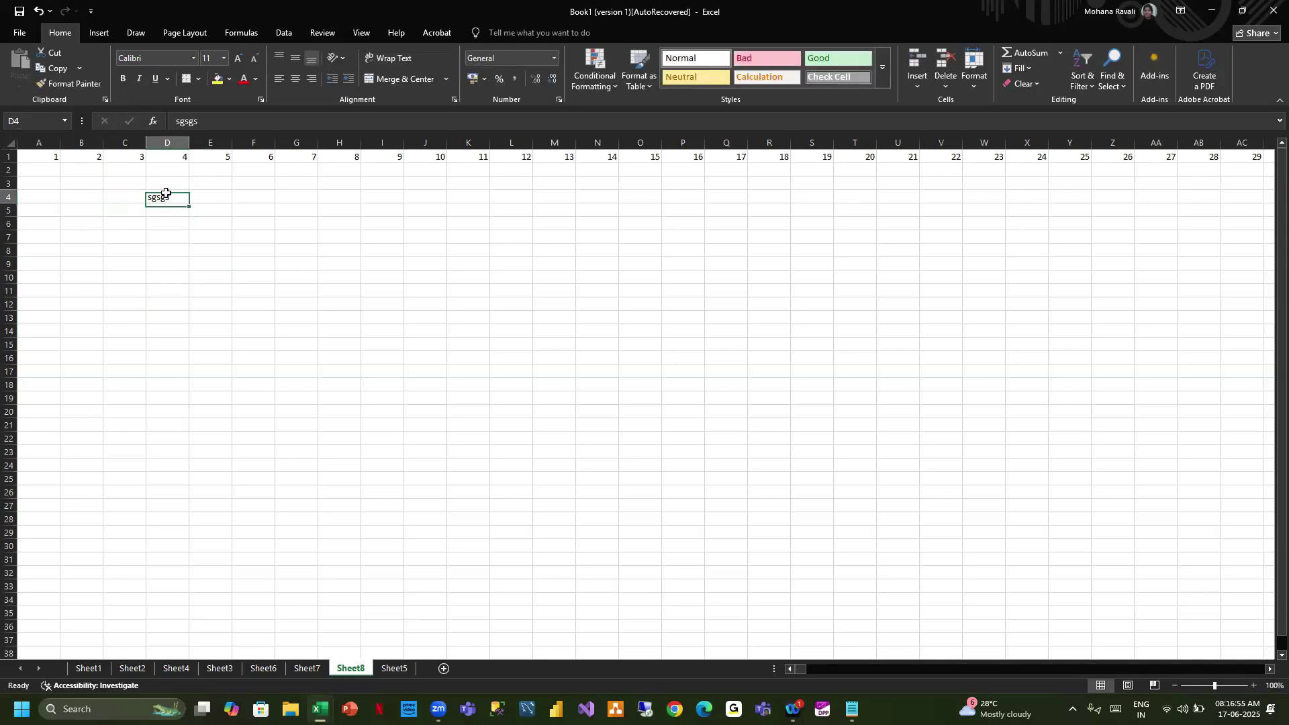
Overwrite the text in D4 with fwegwee and reselect the cell.
{"action": "type", "text": "fwegweefw"}
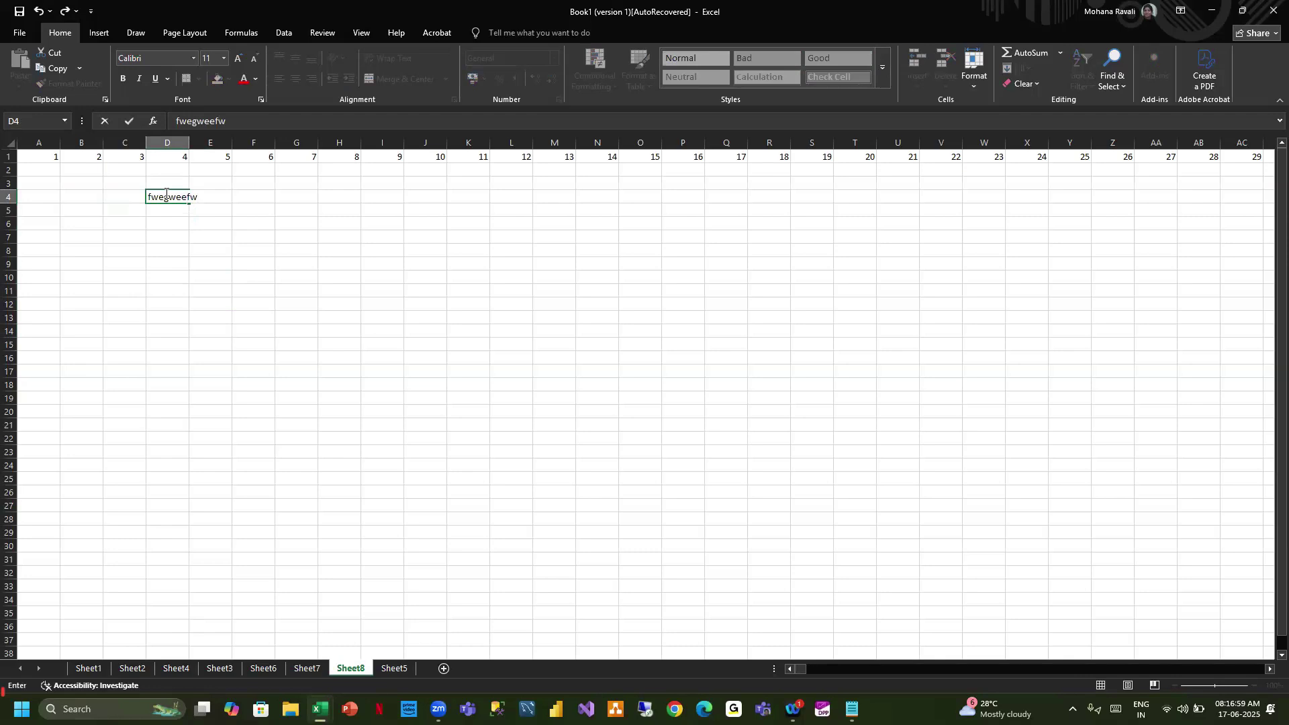
{"action": "key", "text": "BackSpace"}
{"action": "key", "text": "BackSpace"}
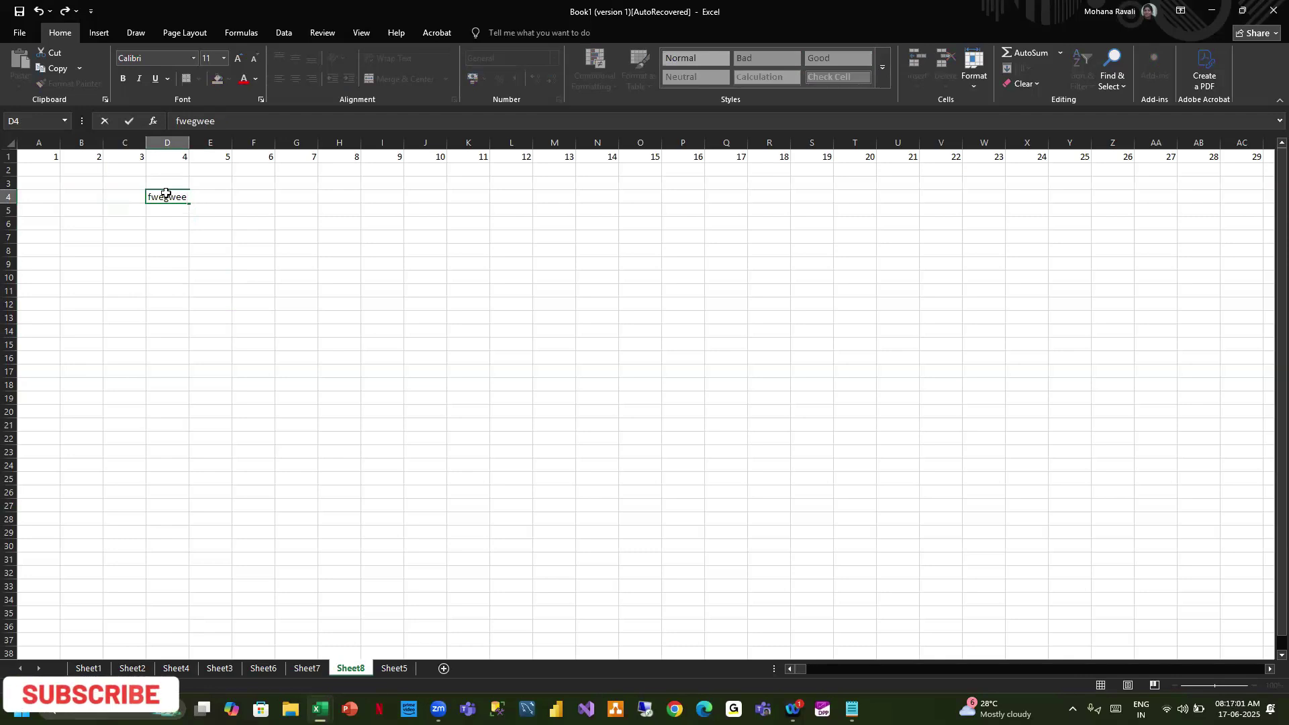
{"action": "left_click", "coordinate": [210, 277]}
{"action": "left_click", "coordinate": [164, 195]}
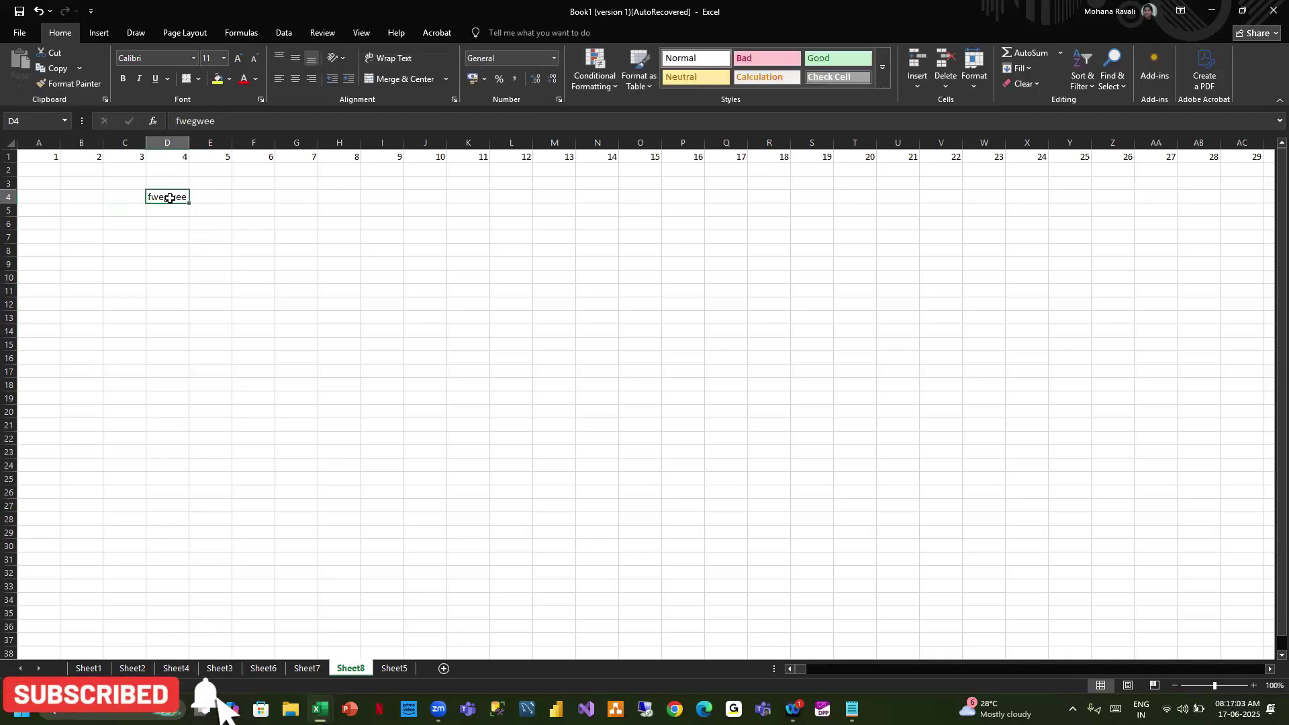
Open D4 for in-cell editing, leave its text as is, and clear the cell's contents.
{"action": "double_click", "coordinate": [159, 197]}
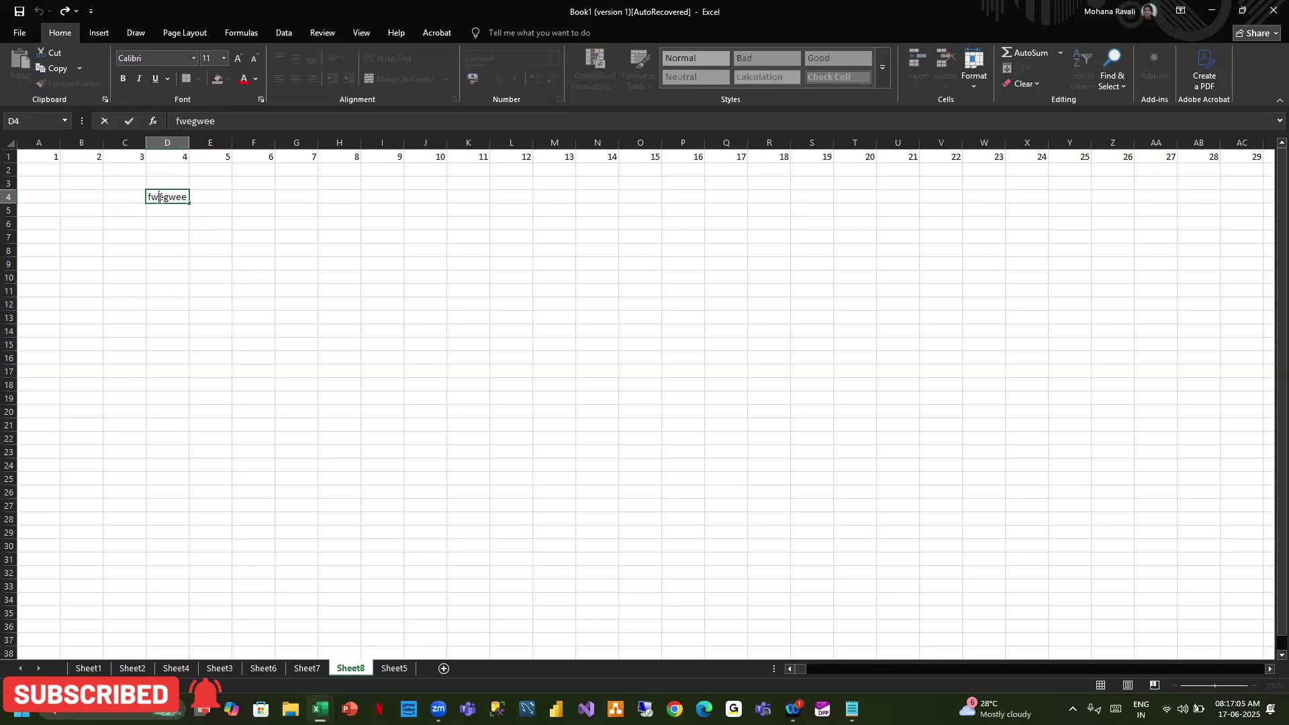
{"action": "left_click", "coordinate": [178, 248]}
{"action": "left_click", "coordinate": [172, 196]}
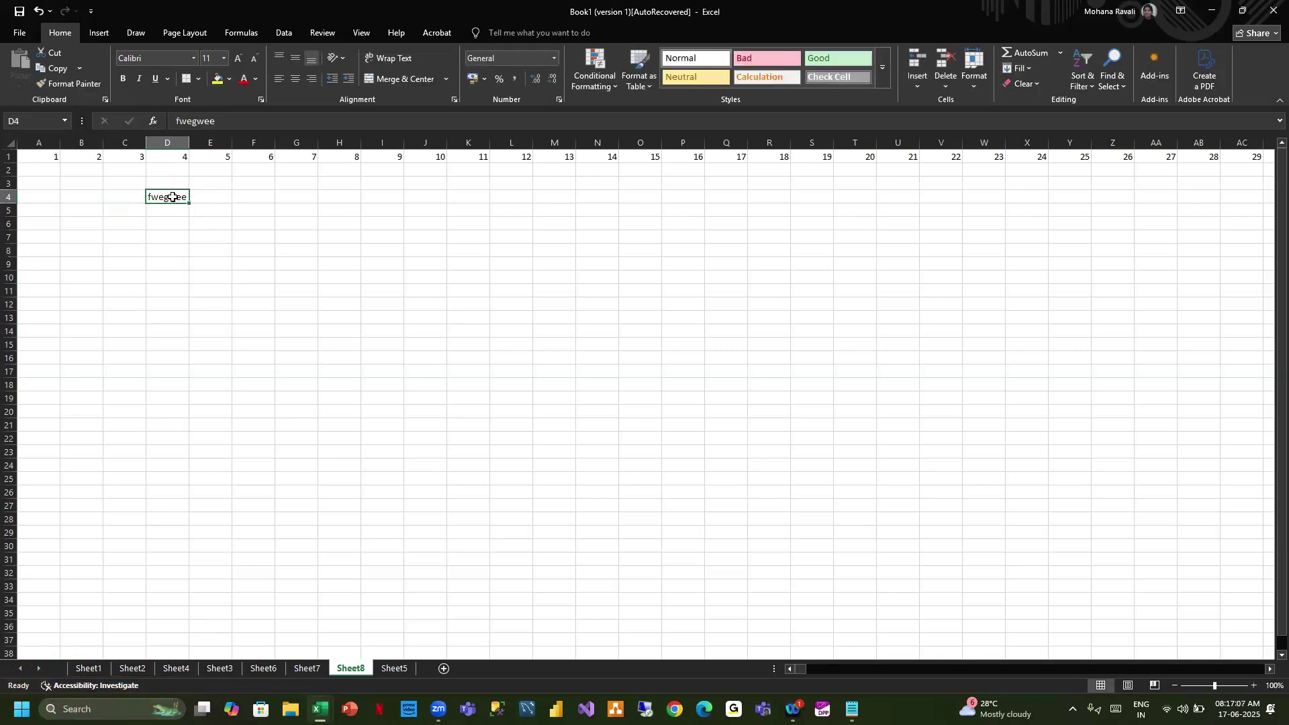
{"action": "key", "text": "Delete"}
{"action": "left_click", "coordinate": [83, 182]}
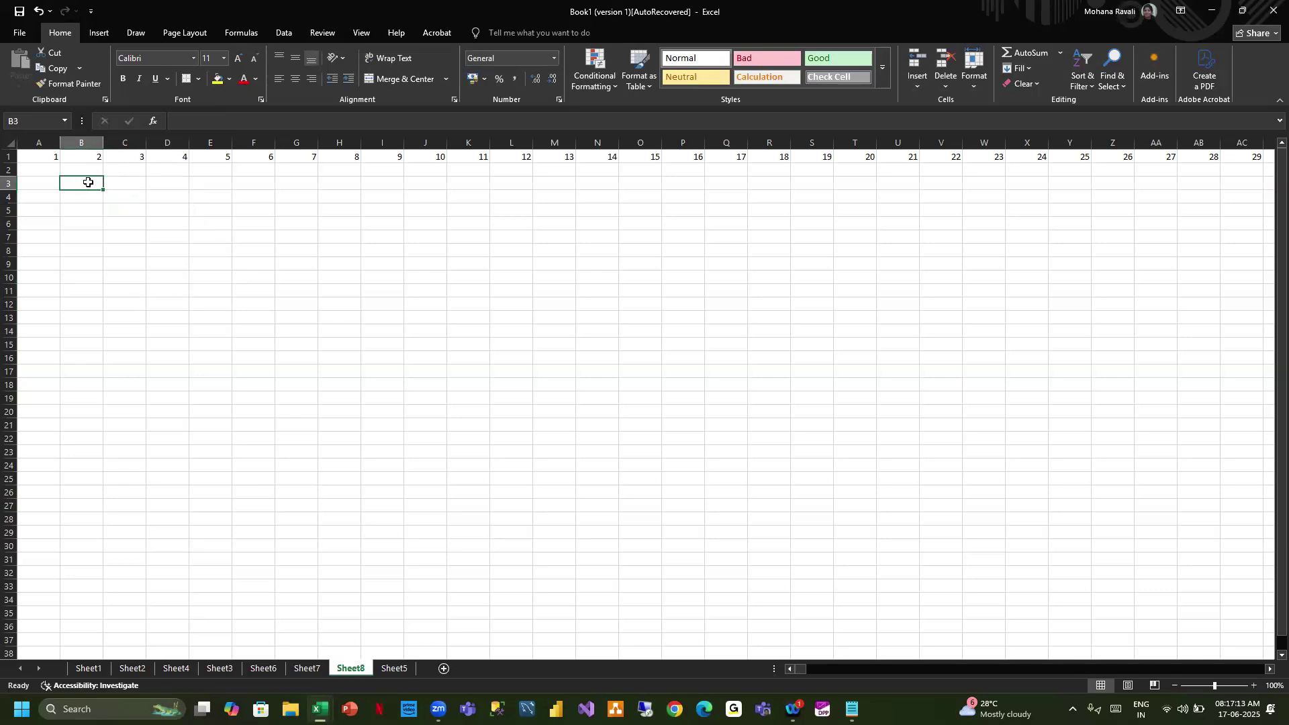
Open the empty cell C3 for editing and leave it without an entry.
{"action": "left_click", "coordinate": [111, 183]}
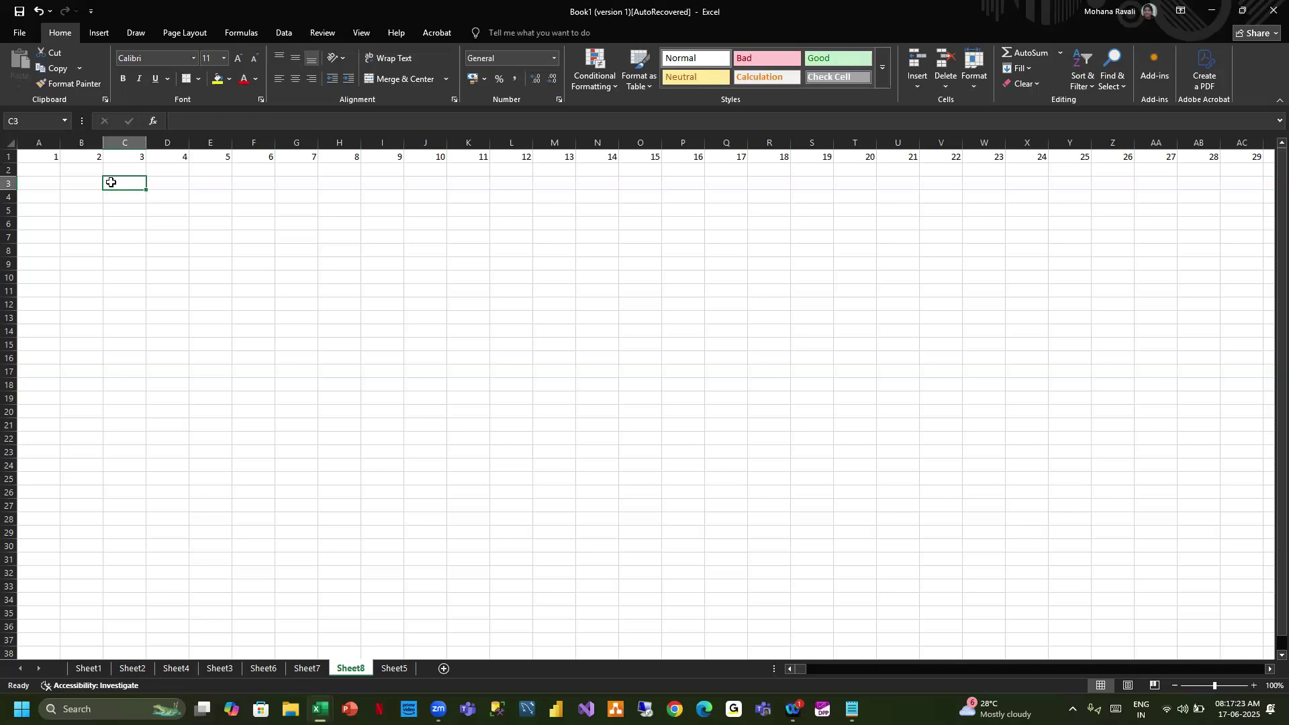
{"action": "left_click", "coordinate": [192, 120]}
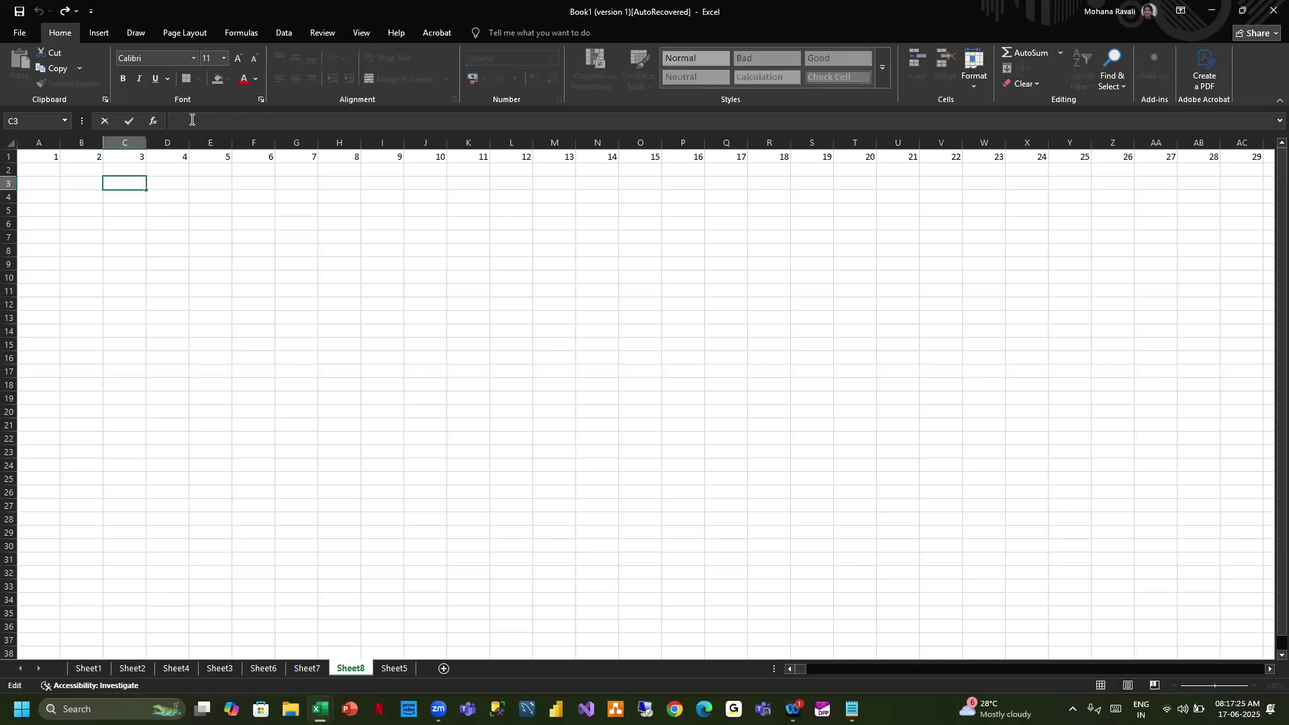
{"action": "left_click", "coordinate": [212, 221]}
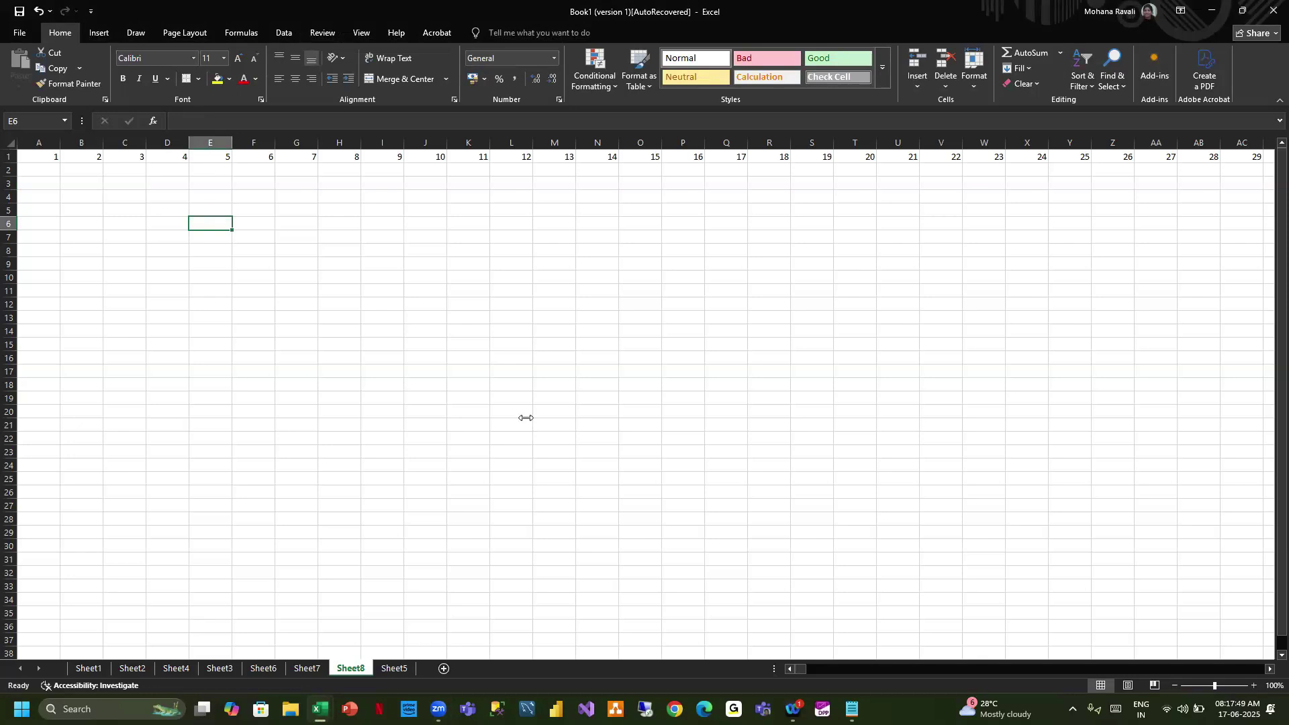
Collapse the ribbon, and shrink the workbook window and maximize it again.
{"action": "left_click", "coordinate": [1269, 100]}
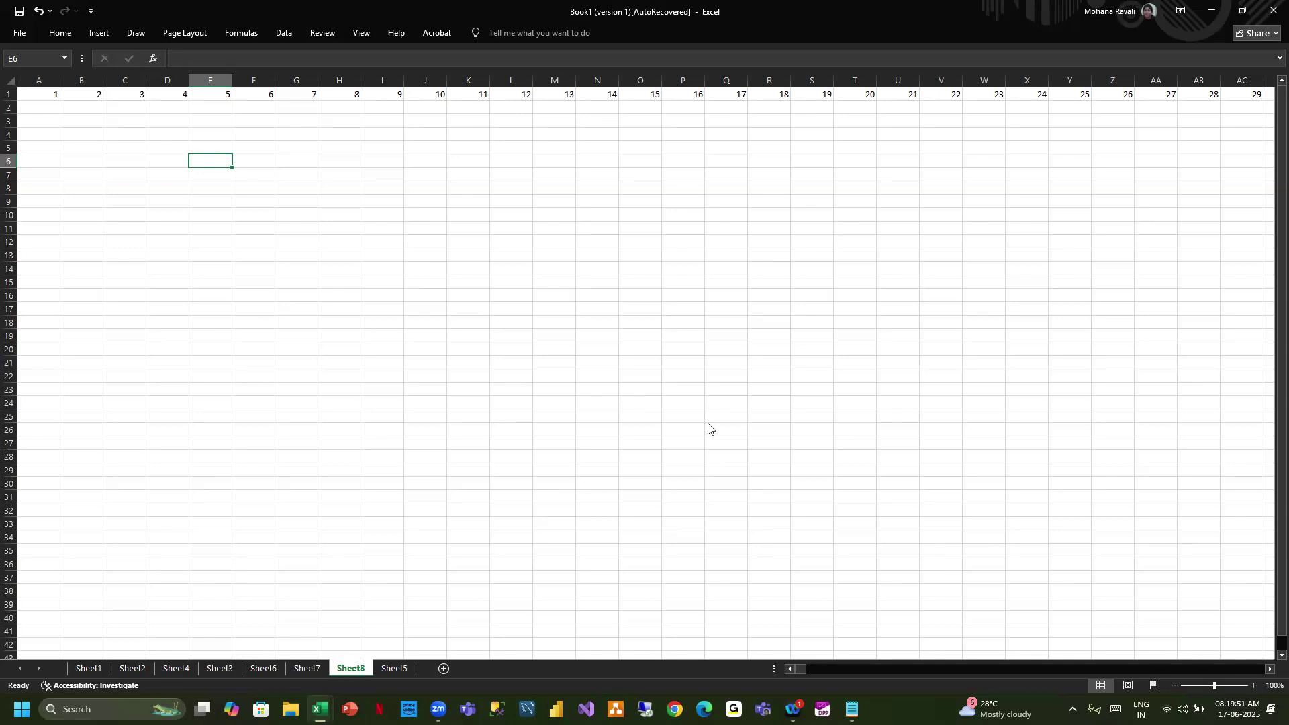
{"action": "left_click", "coordinate": [1243, 12]}
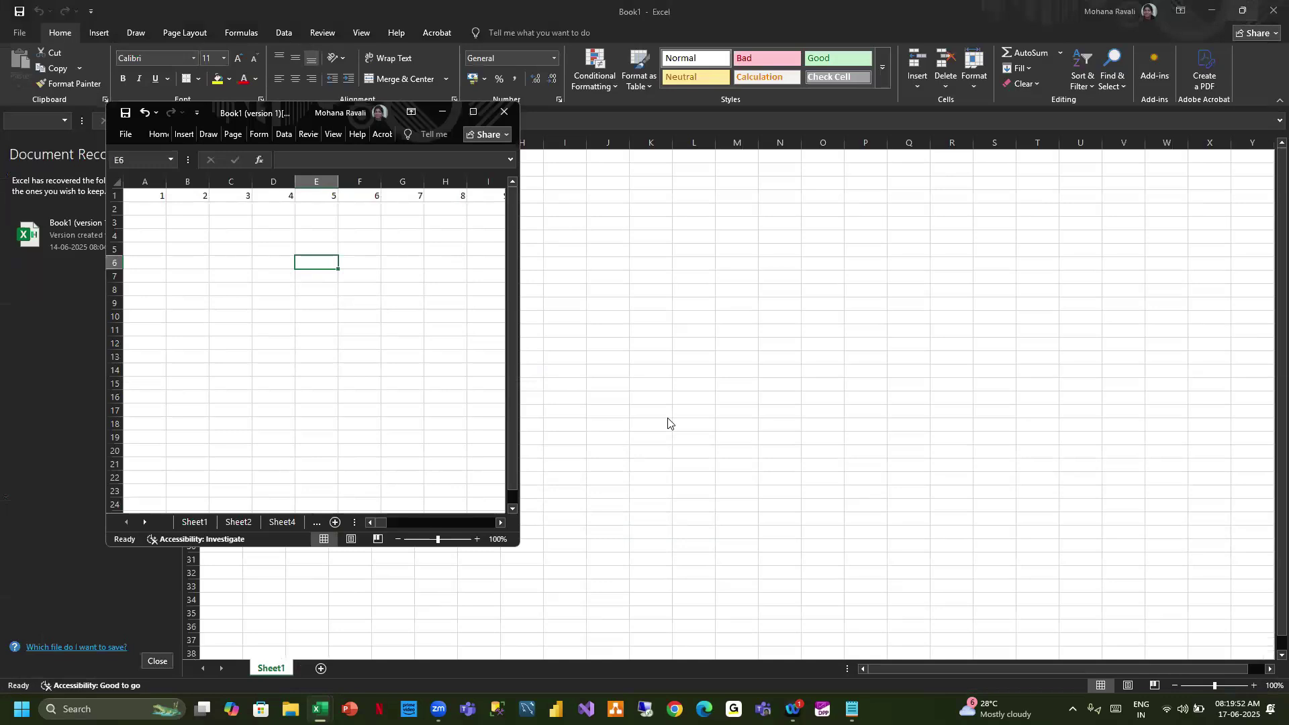
{"action": "left_click", "coordinate": [473, 112]}
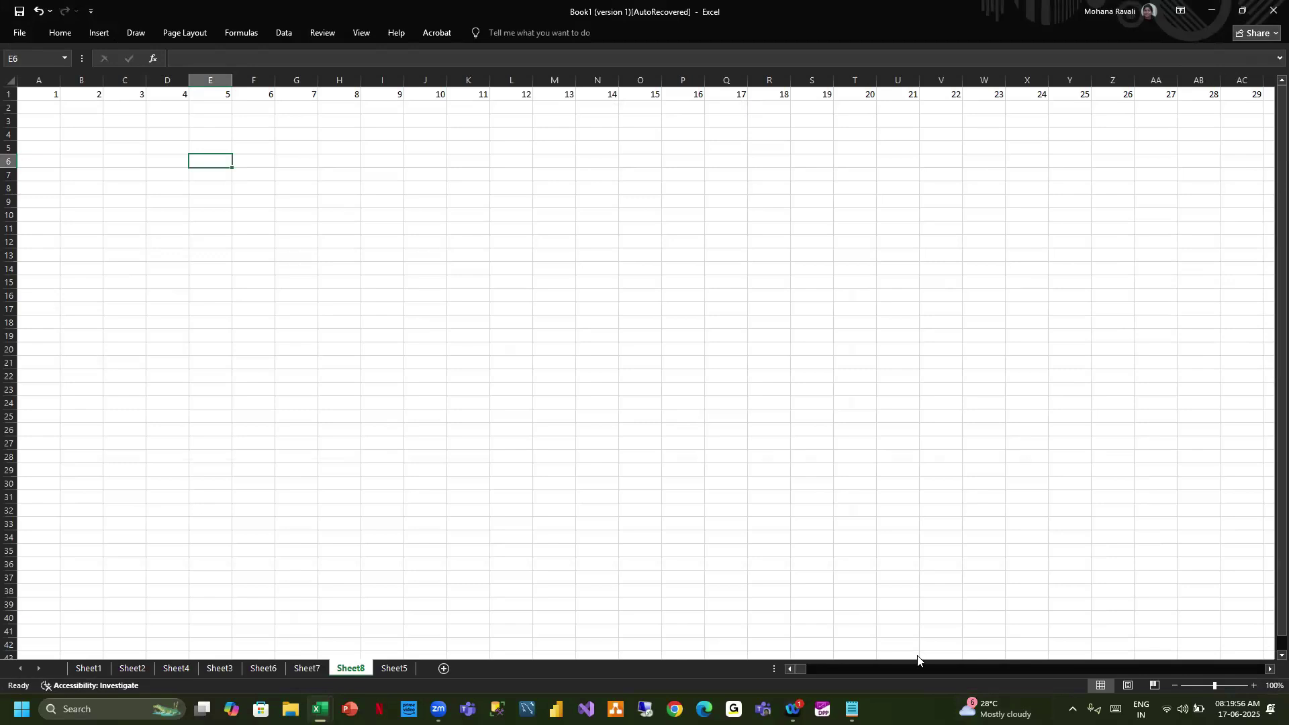
{"action": "left_click", "coordinate": [934, 685]}
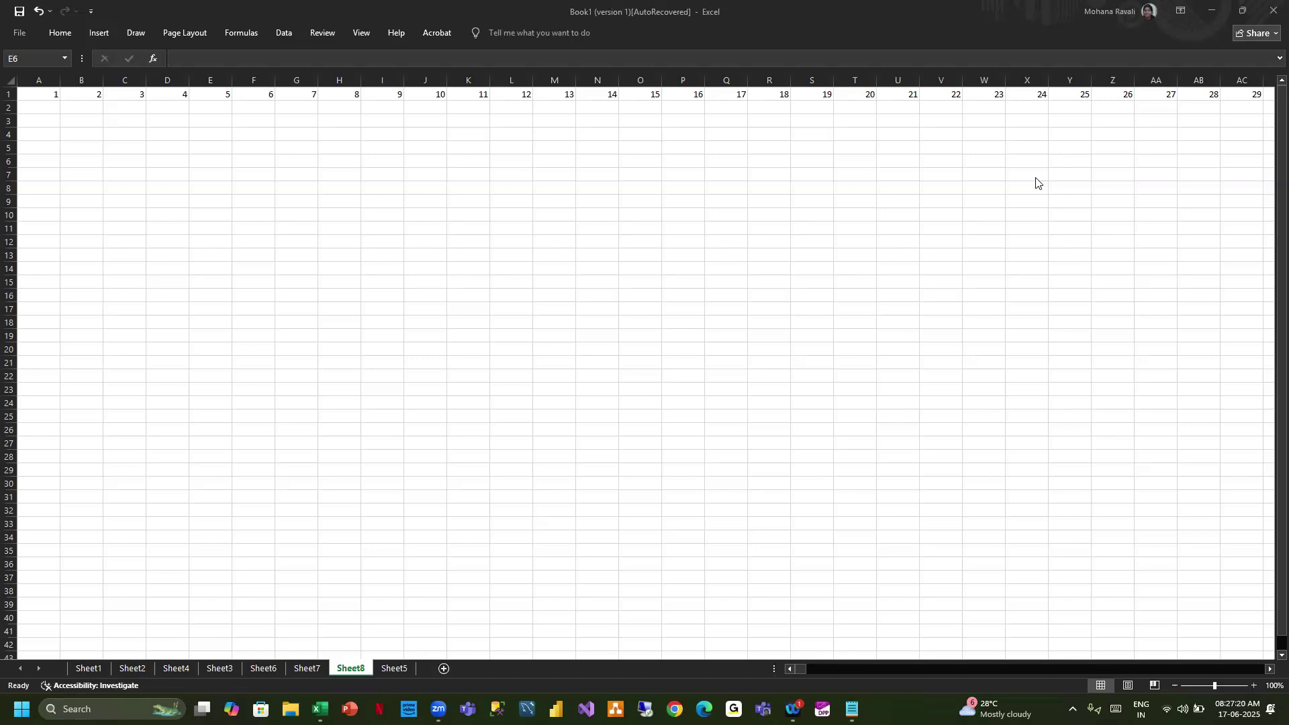
Bring back the ribbon with the Home commands and pin it open.
{"action": "left_click", "coordinate": [1268, 57]}
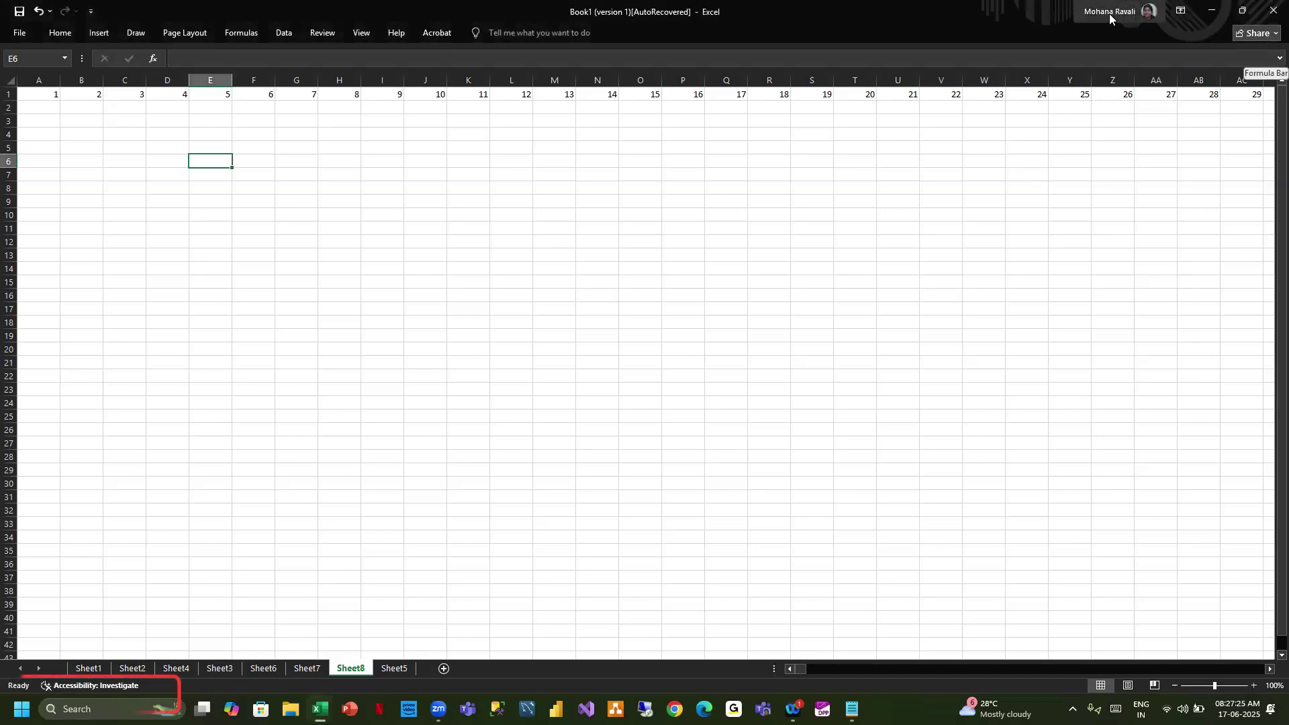
{"action": "left_click", "coordinate": [60, 33]}
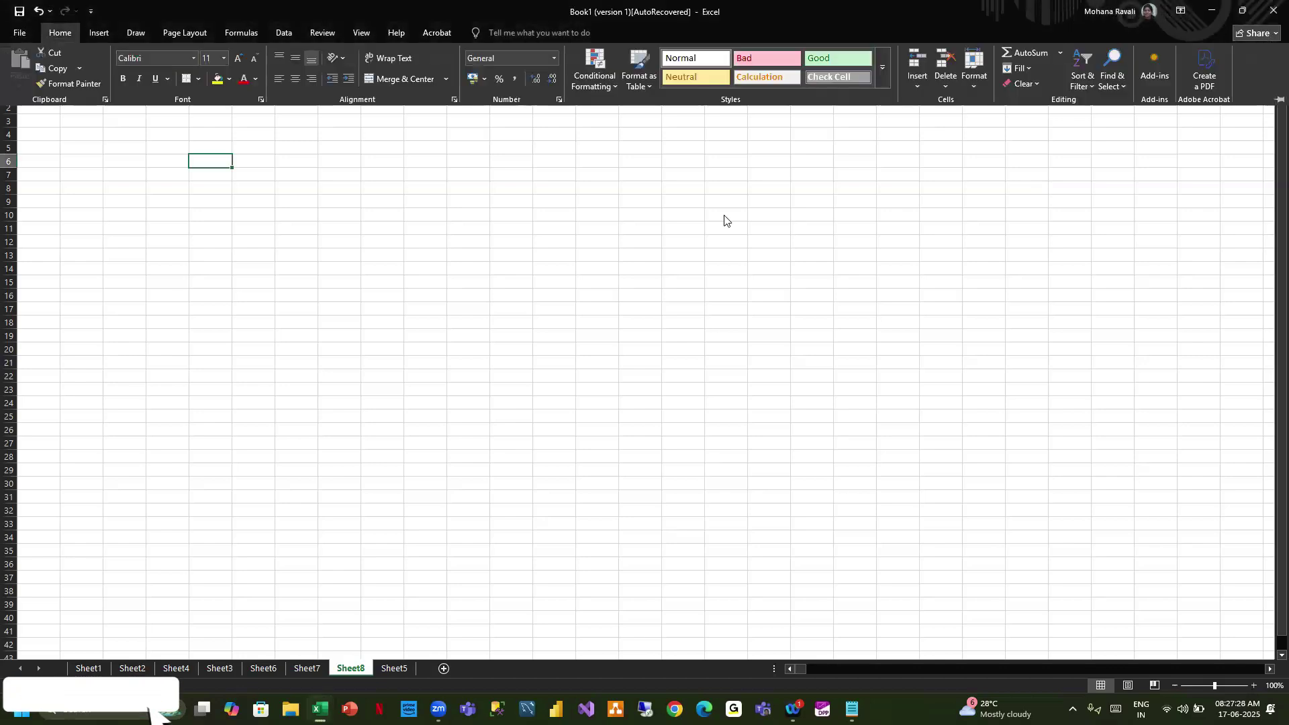
{"action": "left_click", "coordinate": [1277, 100]}
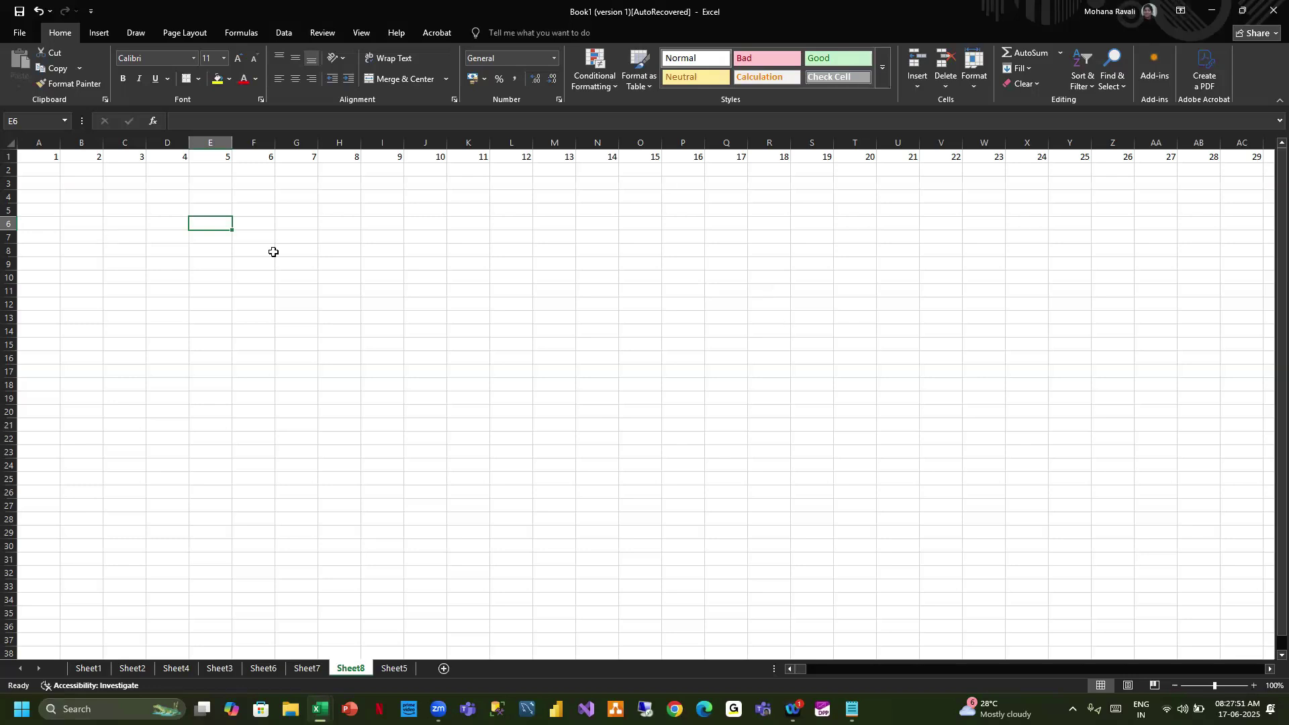
{"action": "left_click", "coordinate": [38, 156]}
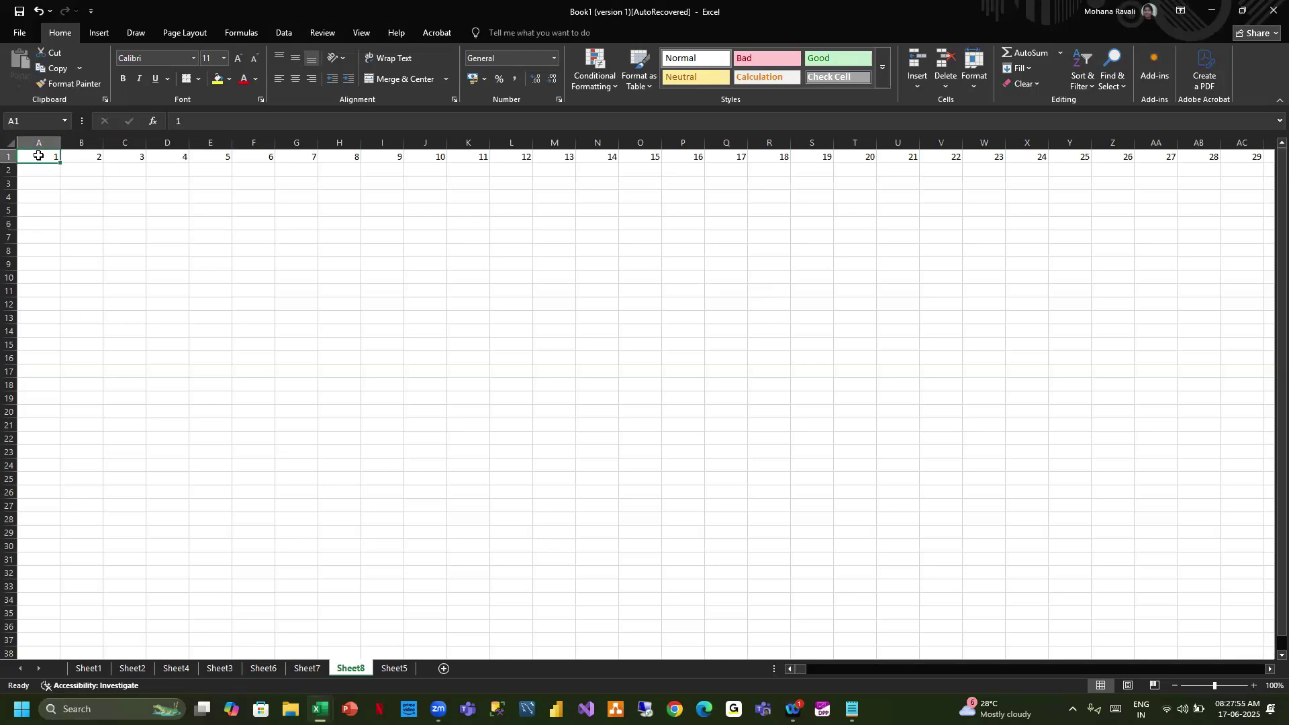
{"action": "left_click", "coordinate": [689, 218]}
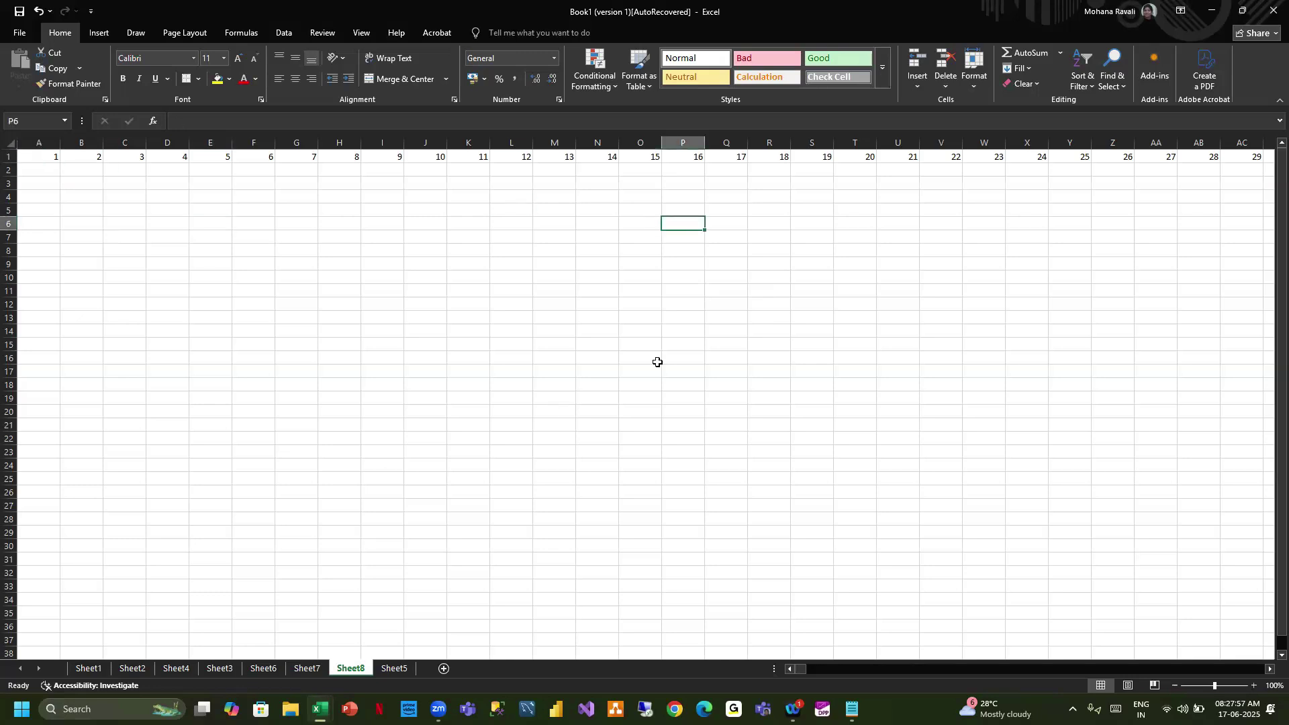
{"action": "left_click", "coordinate": [647, 331]}
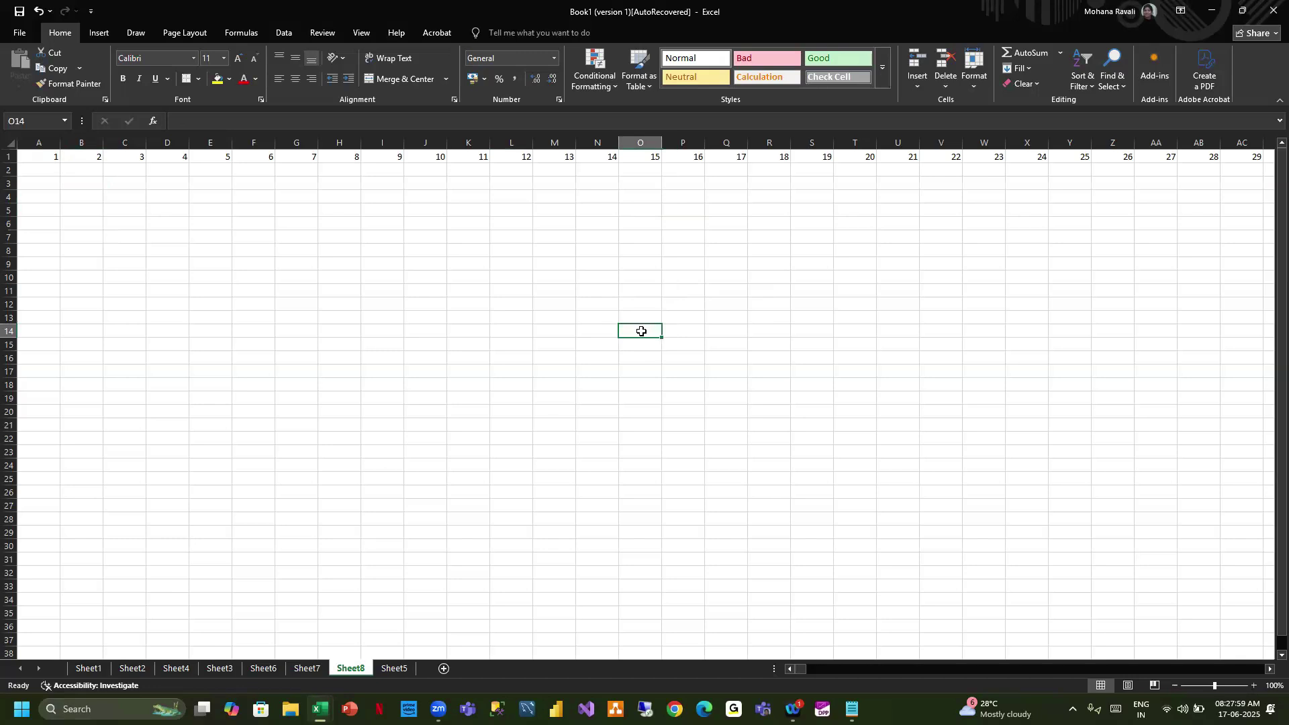